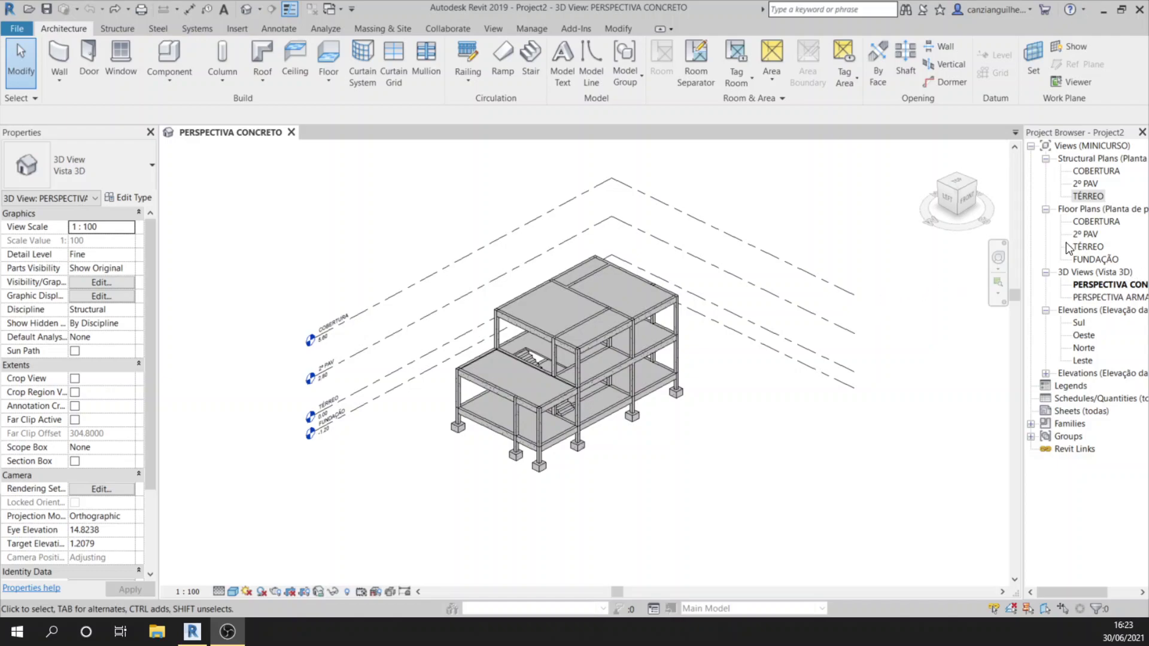
Open the FUNDAÇÃO floor plan and frame the foundation layout.
double_click(1091, 260)
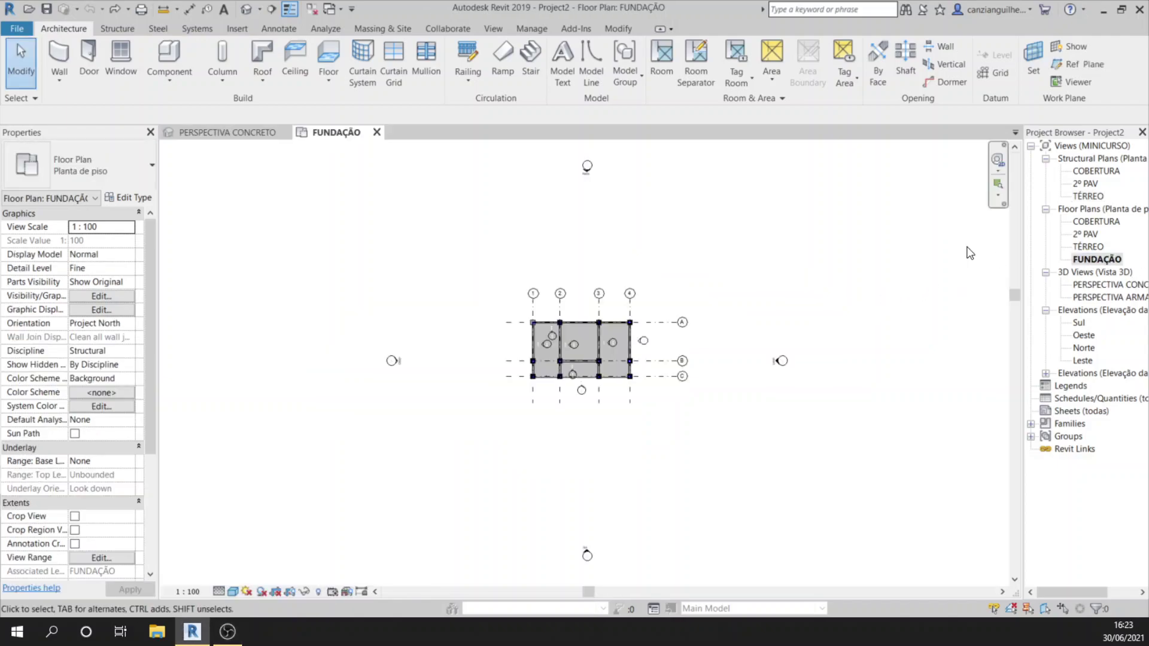
scroll(648, 317, "up", 4)
middle_click_drag(628, 291, 546, 281)
scroll(496, 260, "up", 2)
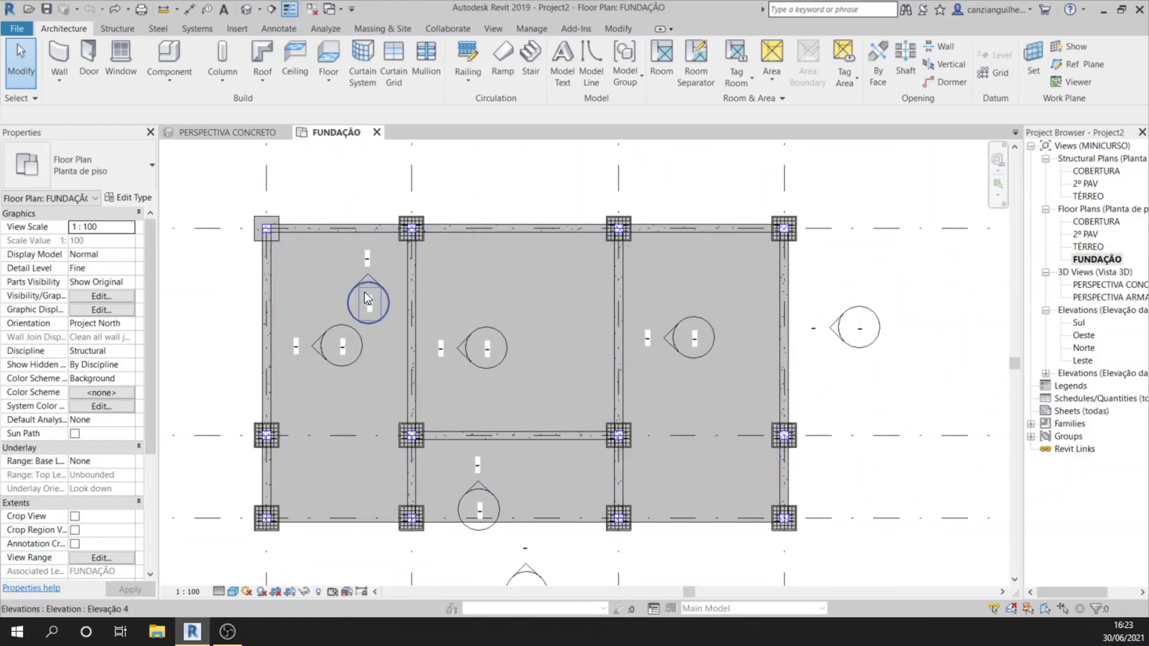
middle_click_drag(365, 293, 353, 253)
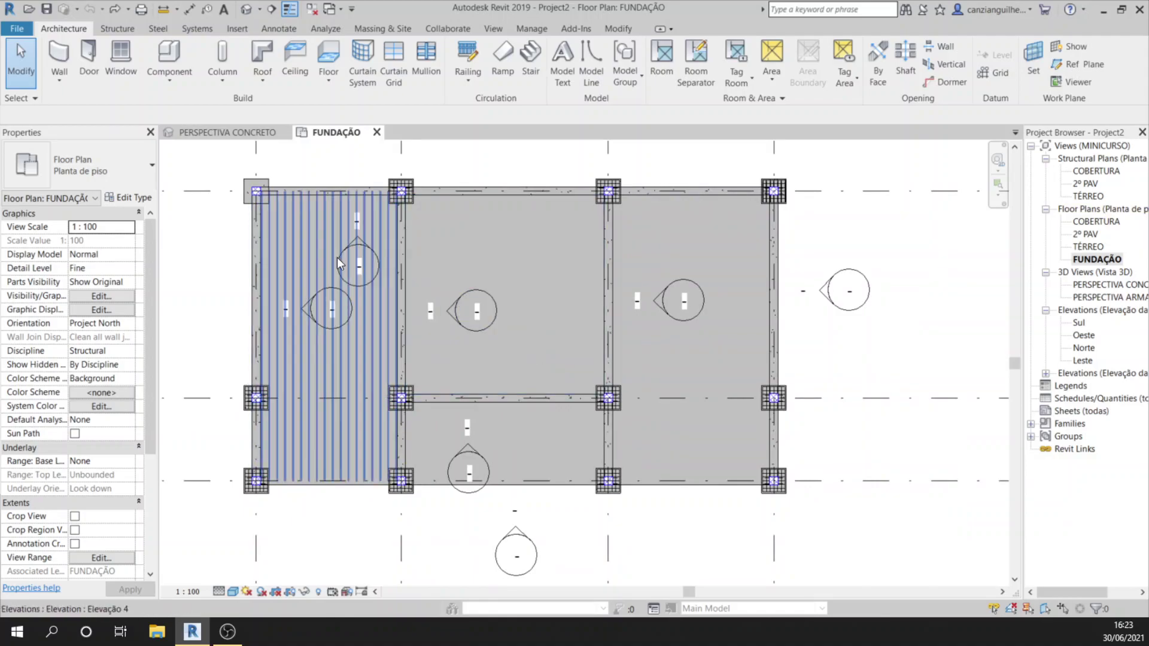
Compare the ground-floor edge beam and slab shown in the foundation plan with the PERSPECTIVA CONCRETO 3D view.
left_click(250, 241)
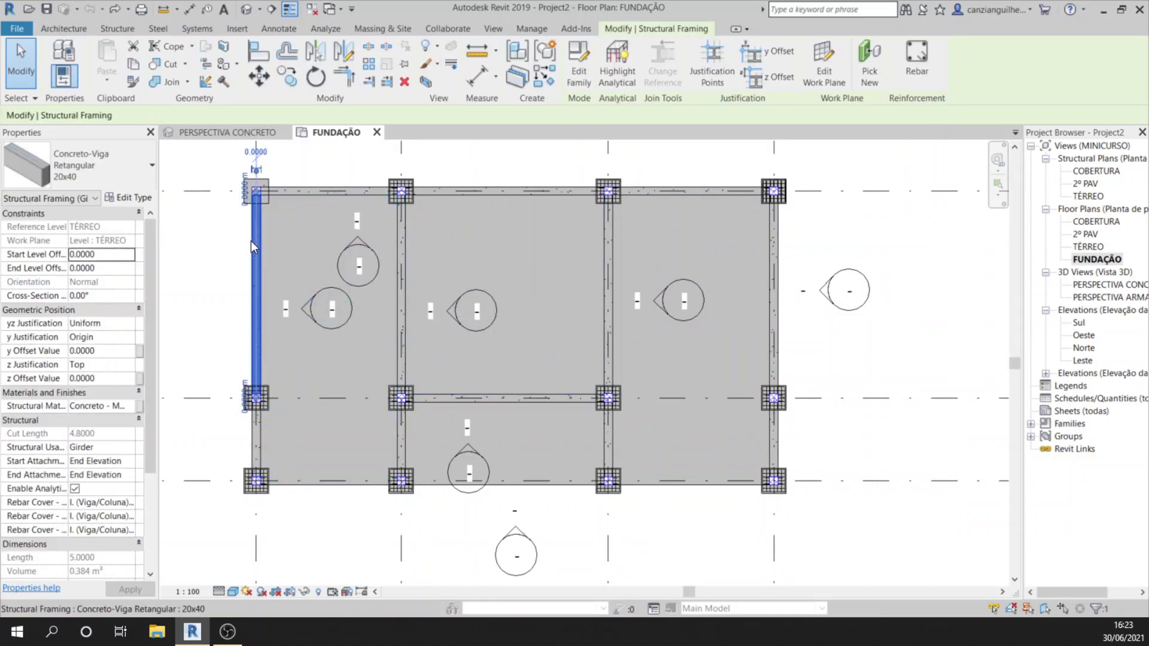
left_click(228, 133)
left_click(485, 486)
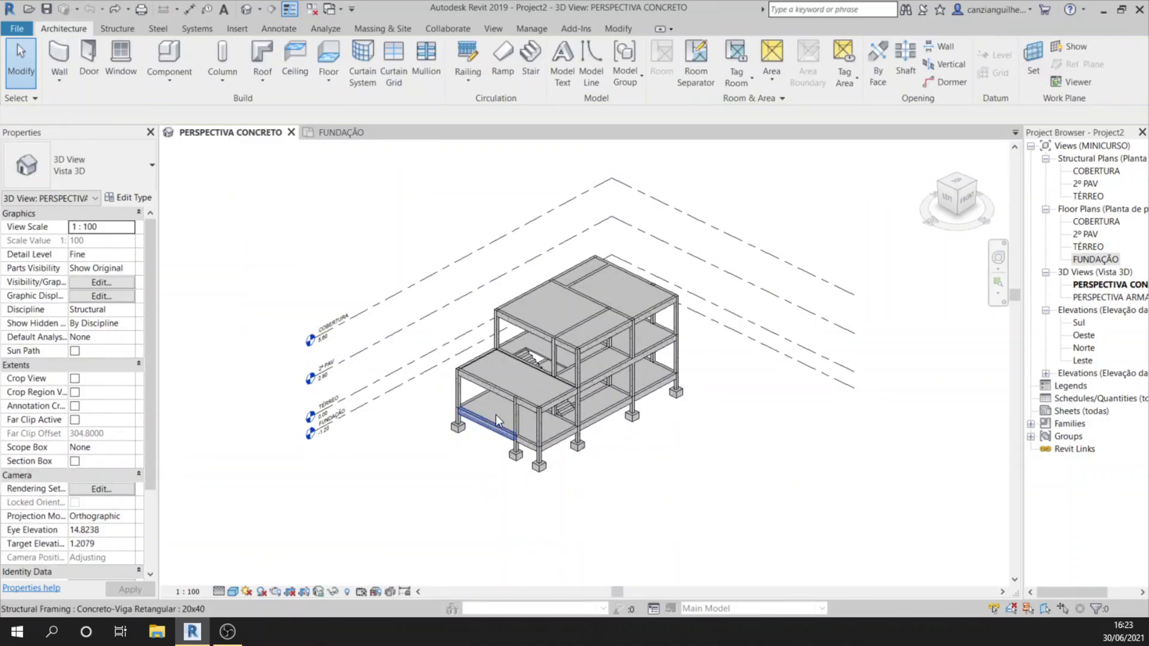
left_click(527, 437)
left_click(339, 131)
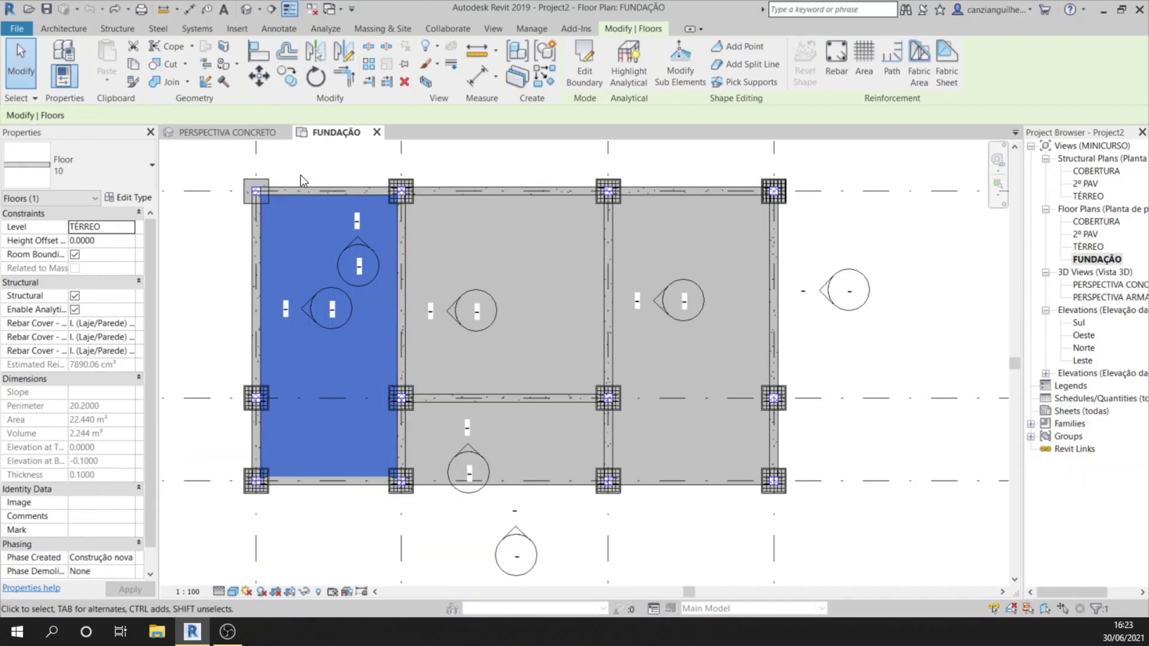
left_click(223, 340)
scroll(314, 292, "up", 1)
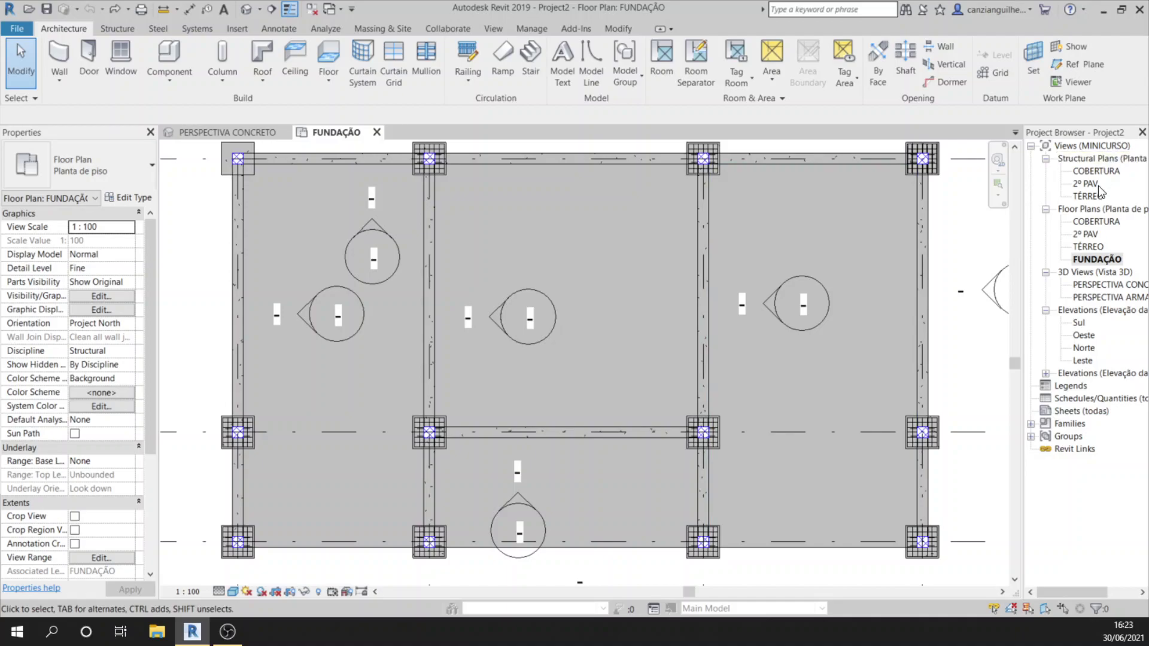
Set the cut plane offset in the FUNDAÇÃO plan's view range to 0.
middle_click_drag(205, 265, 198, 275)
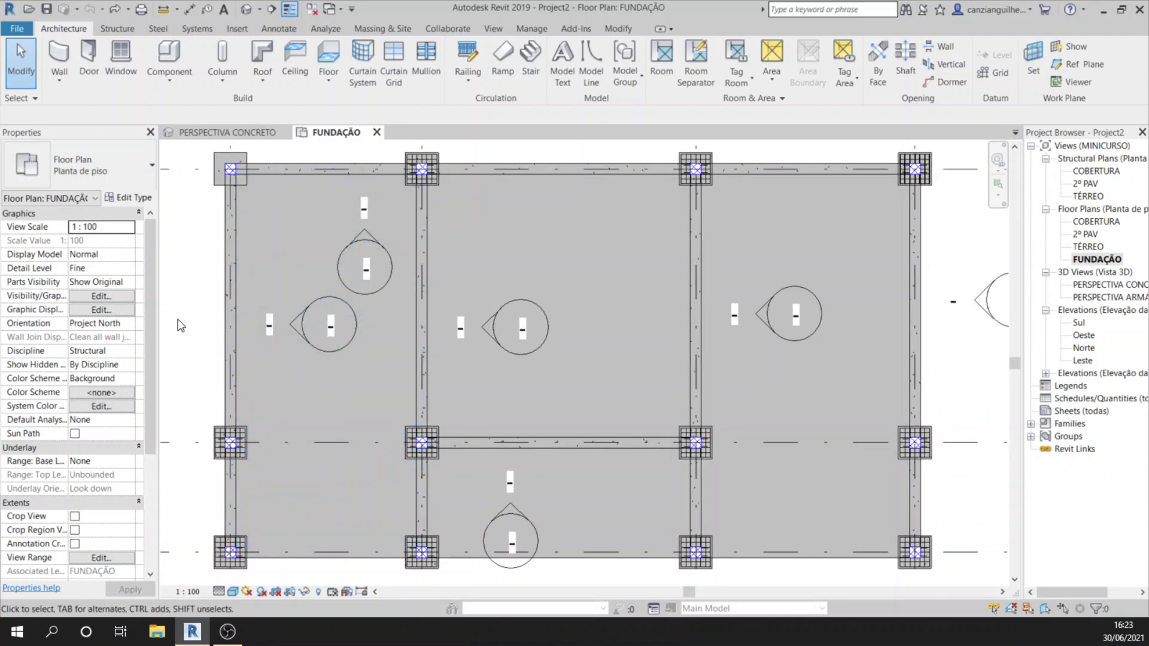
middle_click_drag(187, 329, 187, 322)
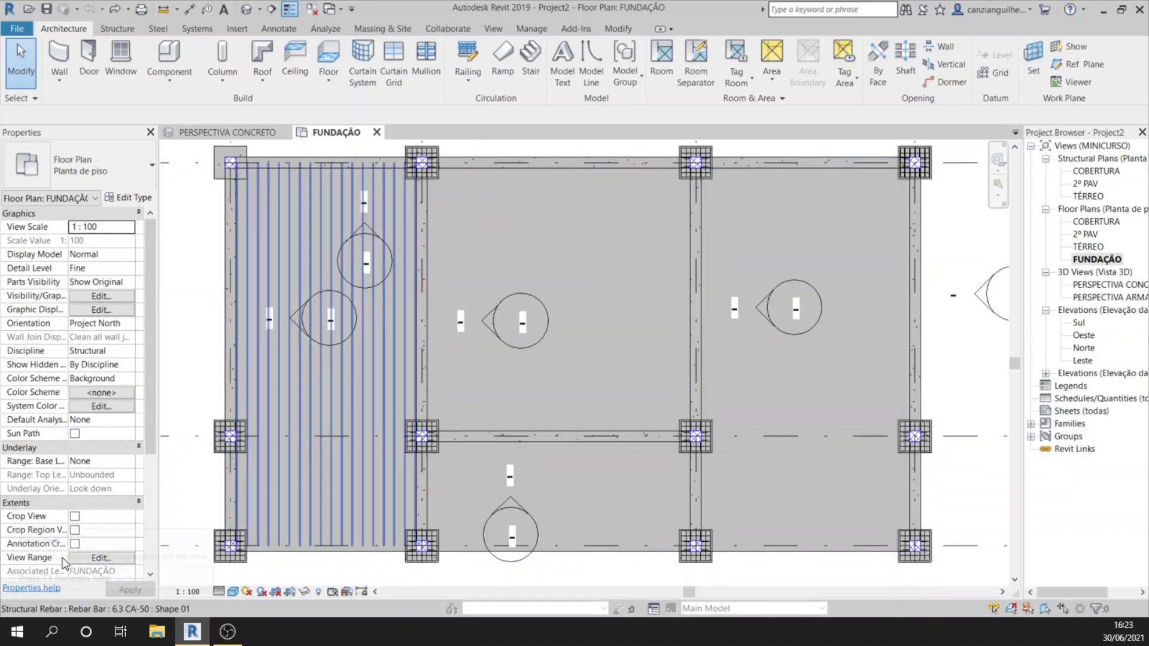
left_click(99, 558)
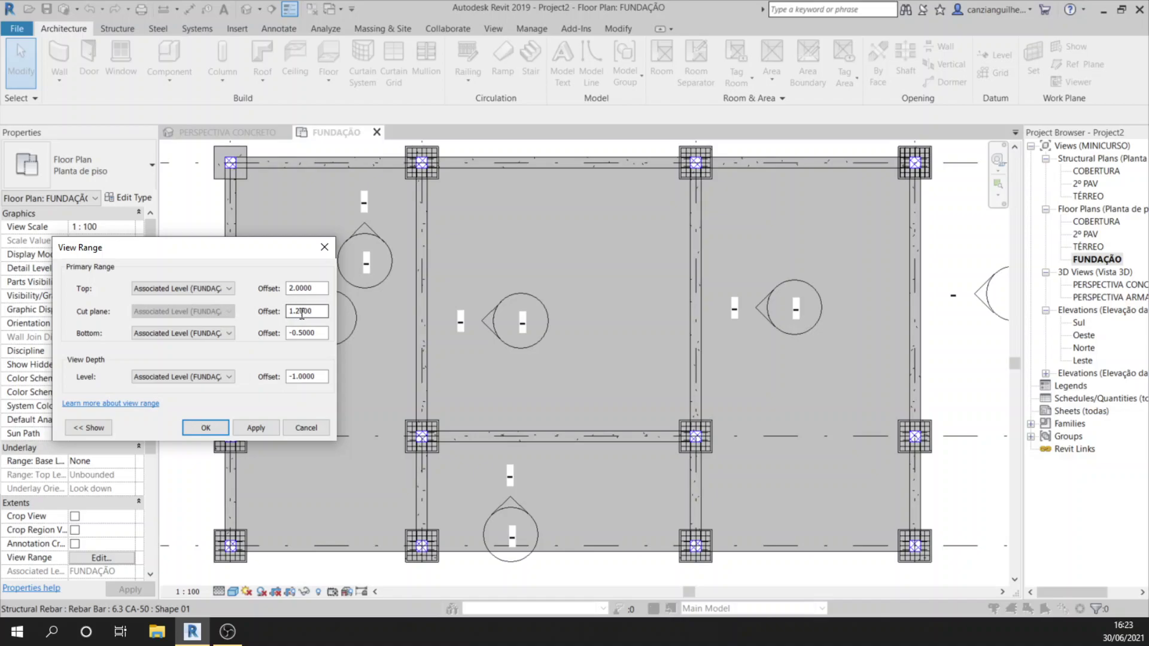
left_click_drag(301, 311, 280, 315)
type("0")
left_click(205, 428)
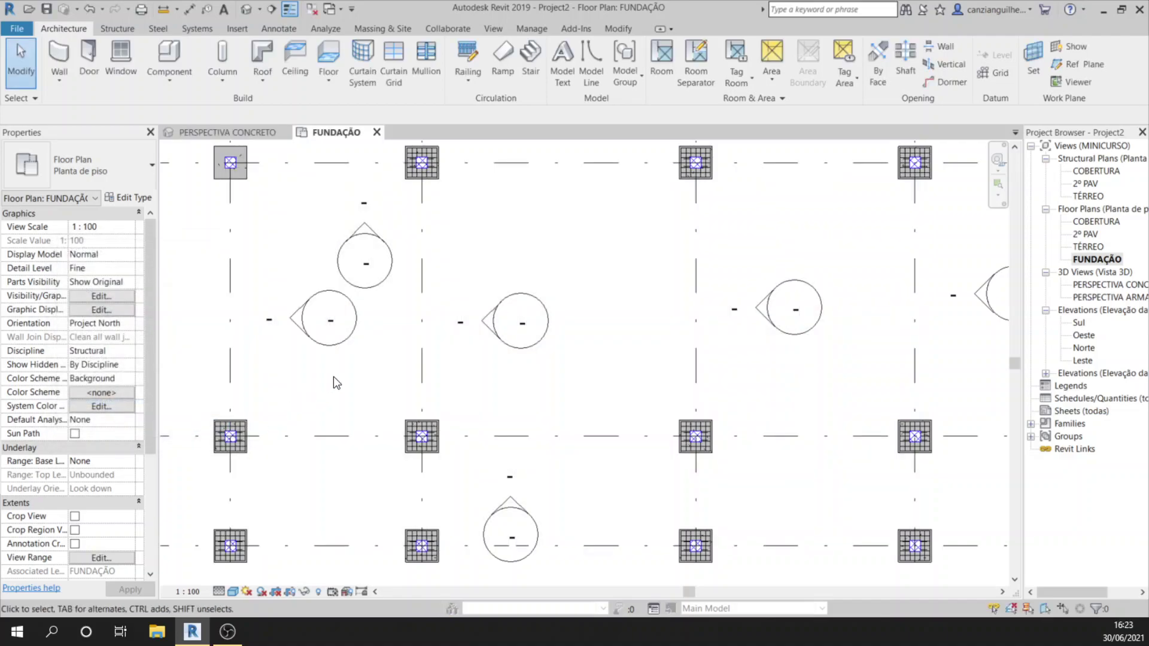
Open the Leste elevation and examine the footings in relation to the FUNDAÇÃO and TÉRREO levels.
double_click(1083, 361)
scroll(663, 514, "down", 1)
scroll(748, 473, "up", 4)
scroll(589, 424, "up", 1)
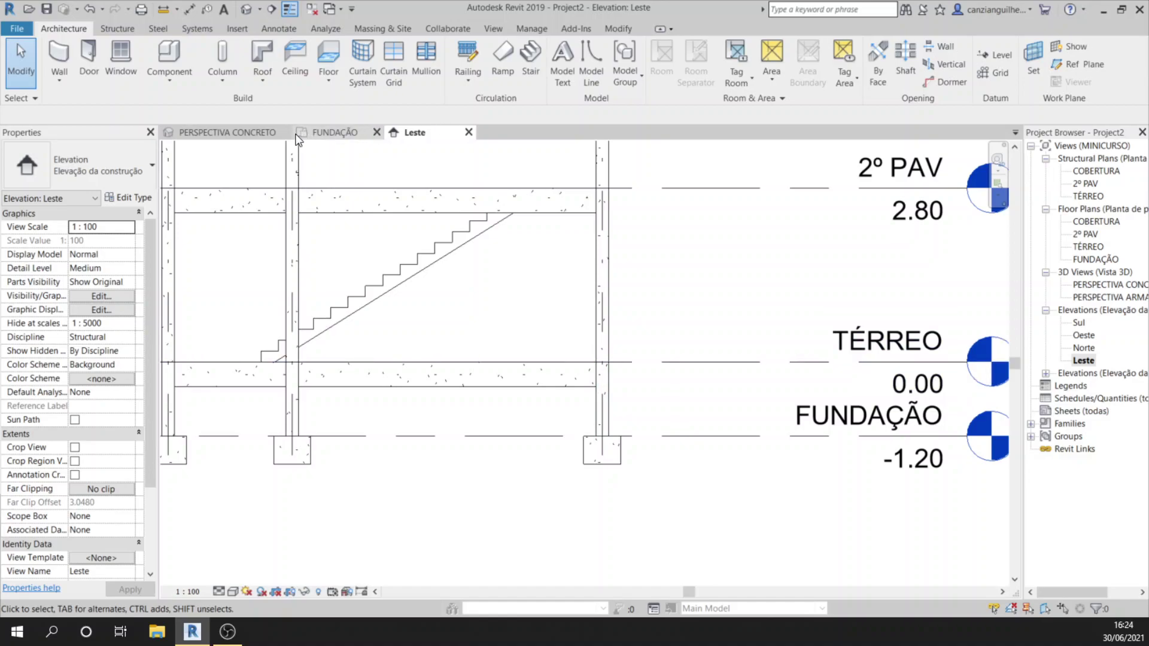
Return to the FUNDAÇÃO floor plan and examine the reinforcement displayed inside the footings.
left_click(335, 132)
scroll(393, 288, "down", 2)
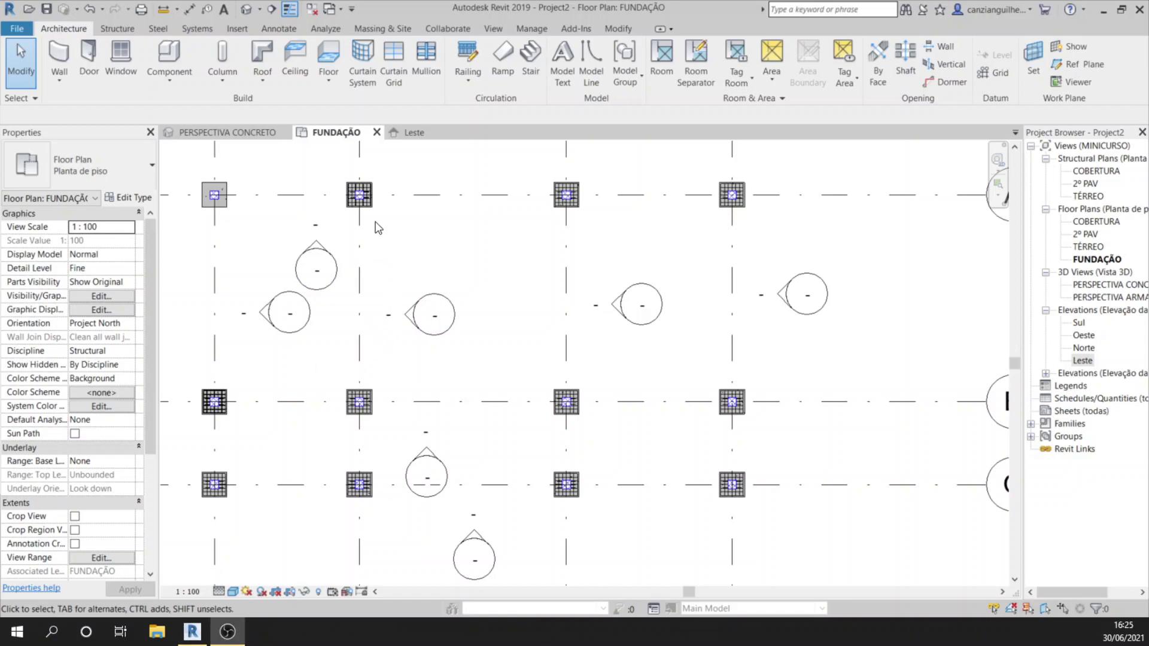
scroll(371, 228, "up", 8)
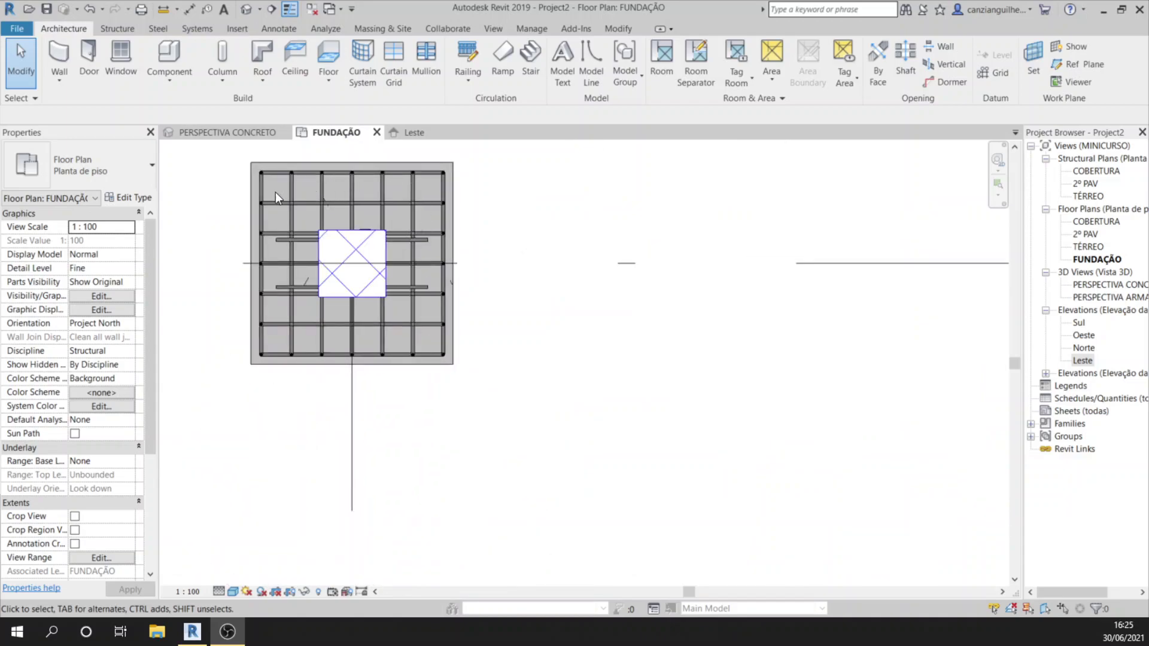
scroll(350, 296, "down", 6)
scroll(391, 271, "down", 4)
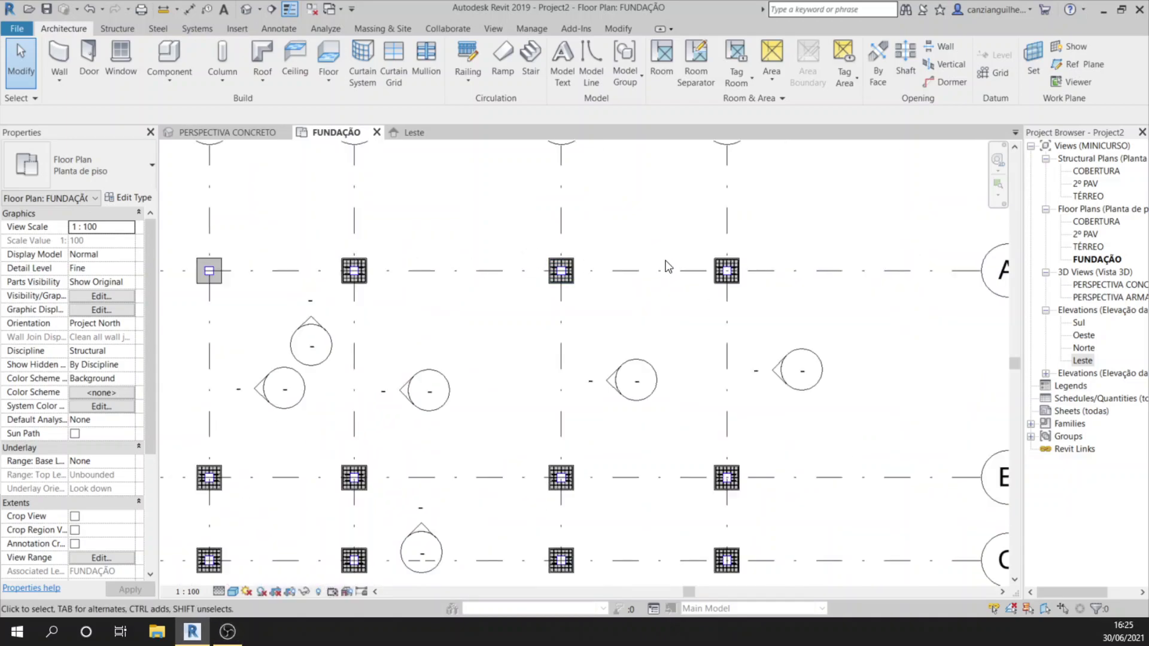
middle_click_drag(461, 382, 594, 333)
scroll(383, 255, "down", 3)
scroll(419, 240, "down", 2)
scroll(428, 234, "up", 10)
scroll(308, 200, "up", 3)
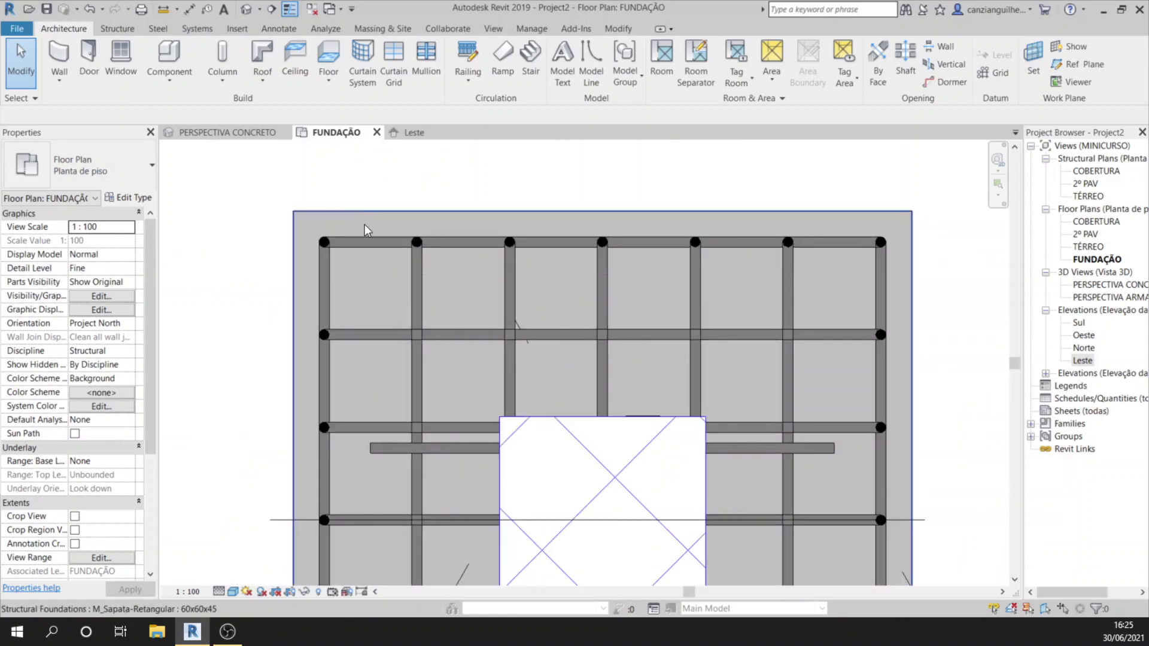
scroll(387, 243, "down", 3)
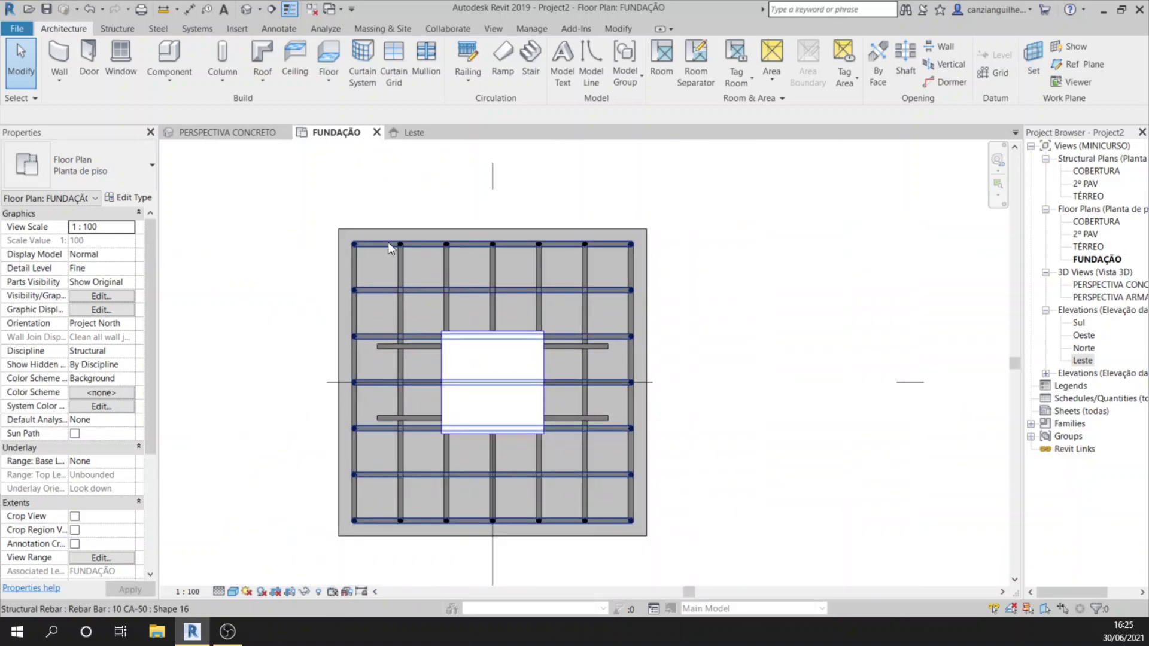
scroll(395, 215, "down", 2)
scroll(413, 224, "down", 6)
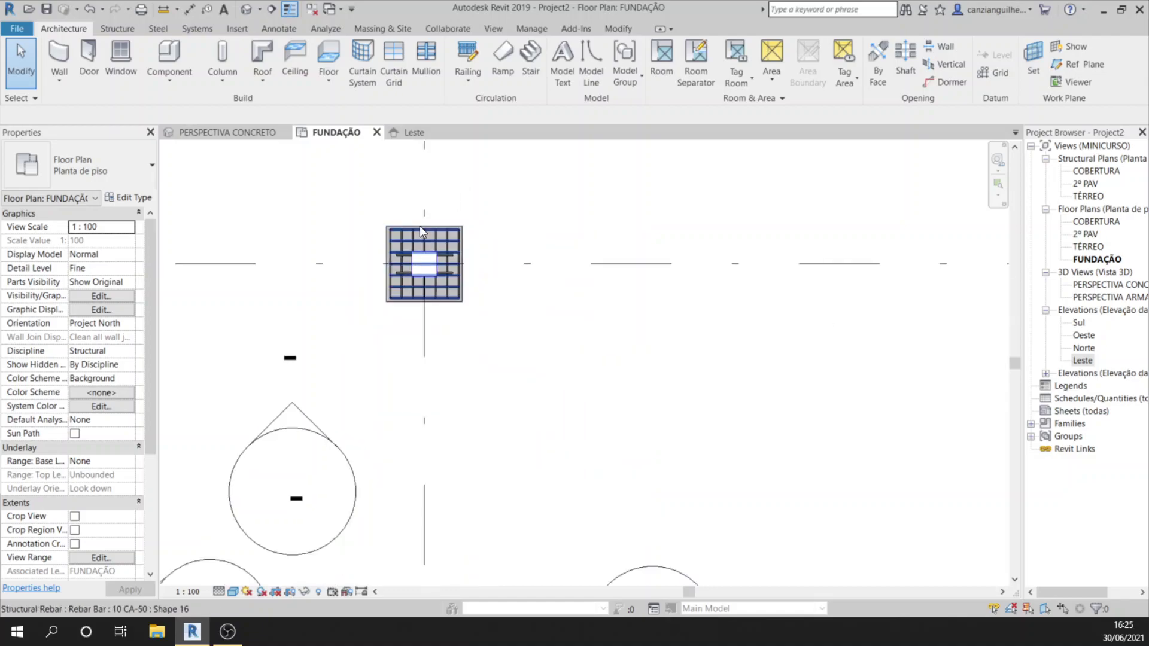
scroll(452, 231, "down", 1)
middle_click_drag(541, 316, 466, 302)
scroll(440, 290, "down", 1)
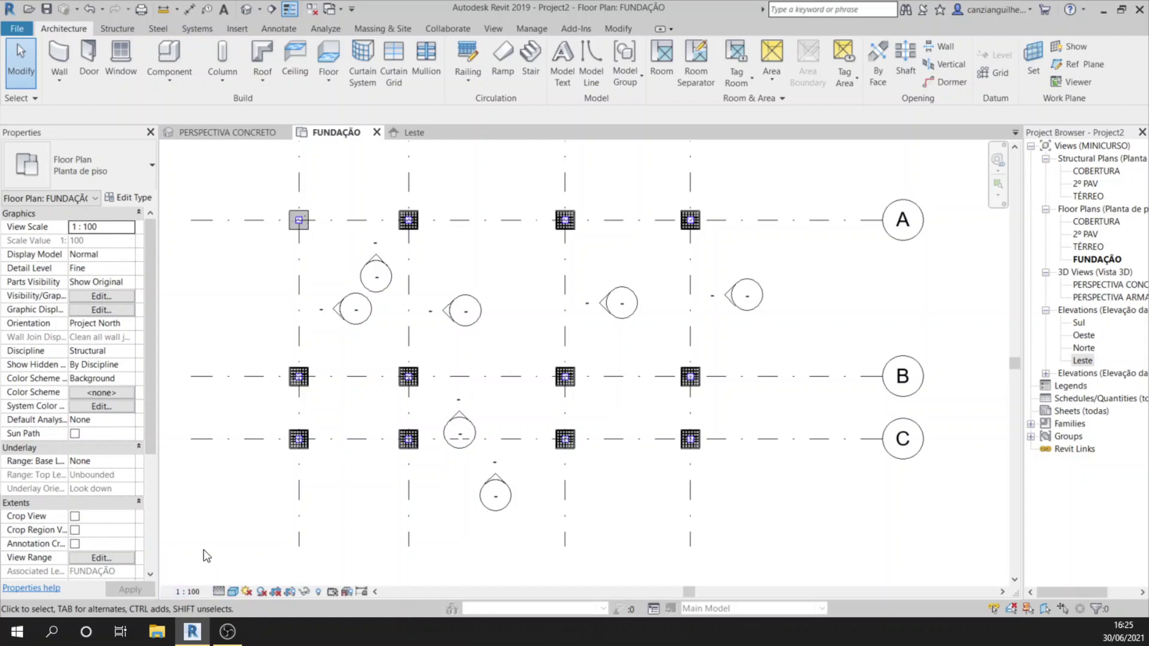
Set the foundation plan's view scale to 1:50.
left_click(189, 591)
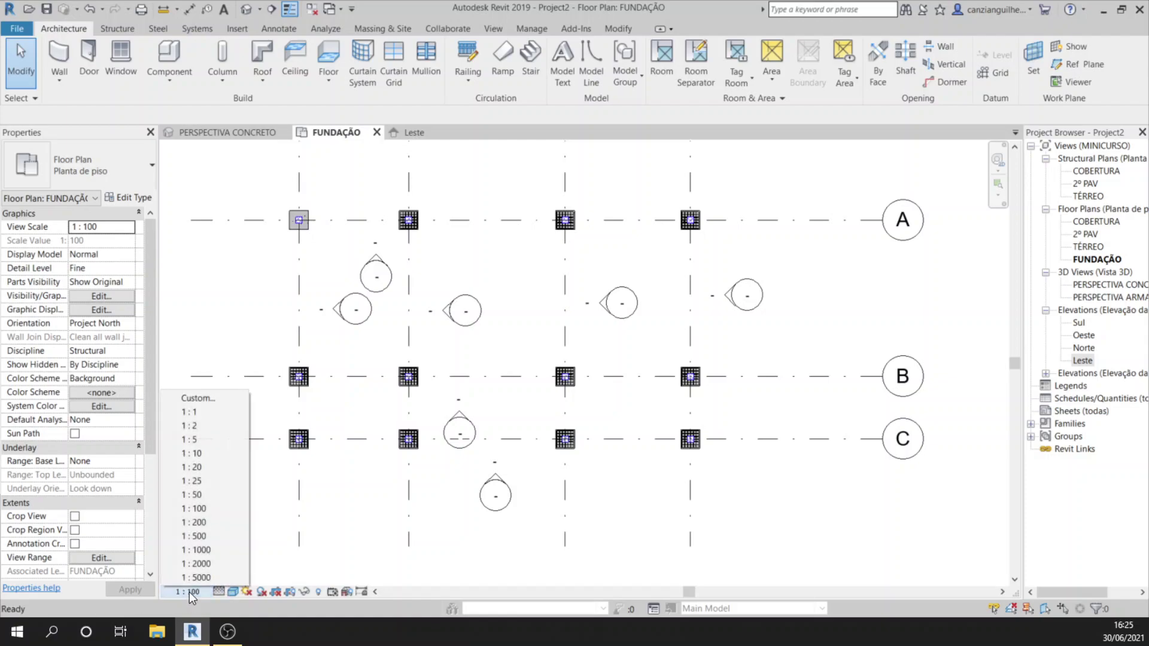
left_click(204, 495)
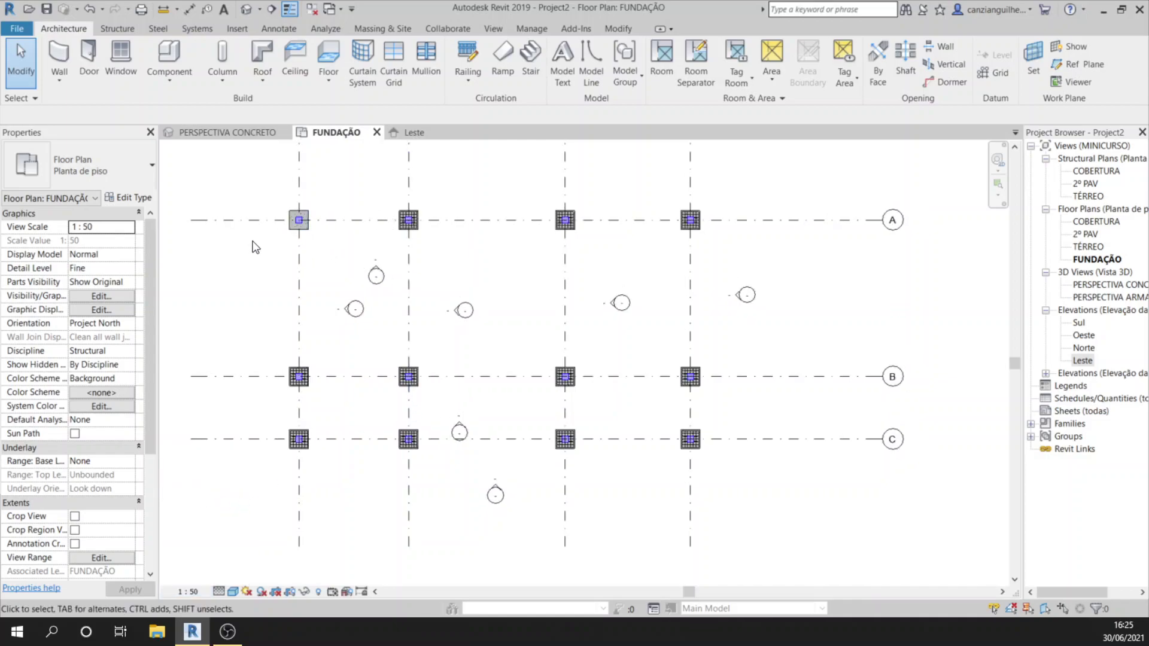
scroll(315, 195, "up", 3)
scroll(371, 245, "down", 2)
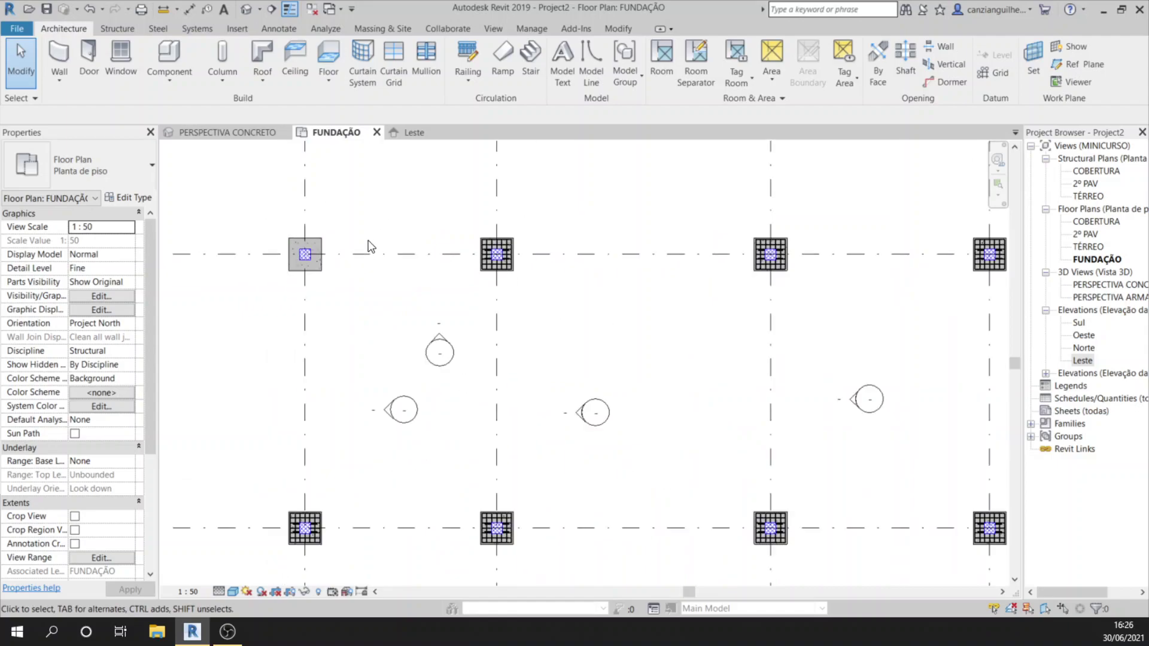
middle_click_drag(469, 329, 301, 331)
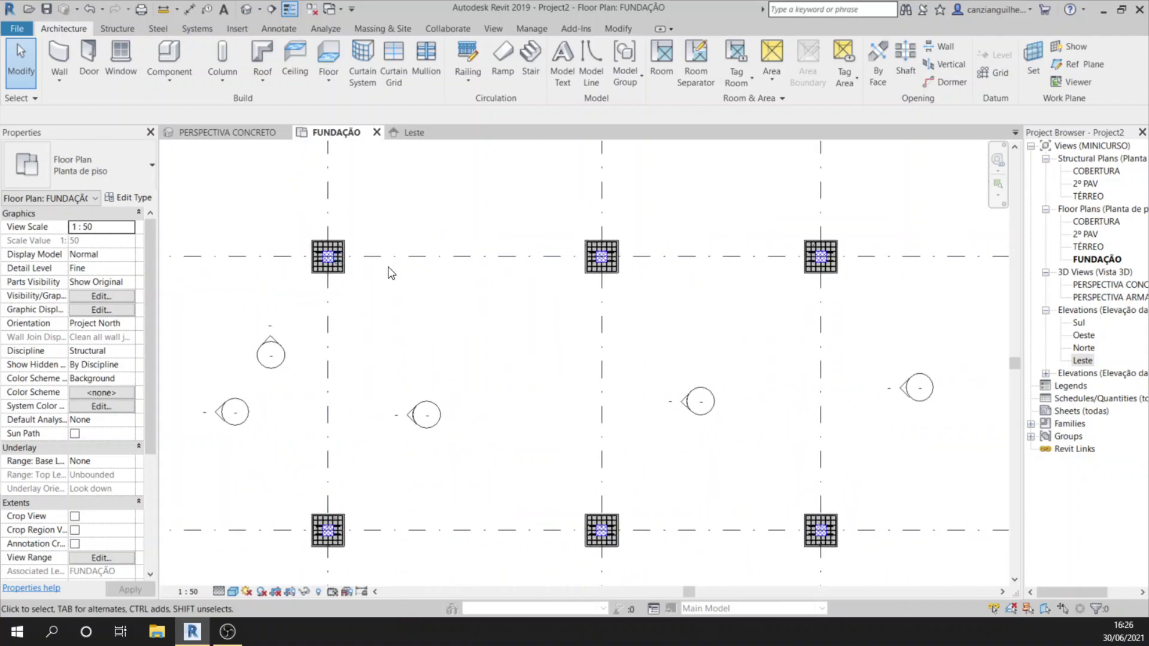
scroll(386, 257, "down", 3)
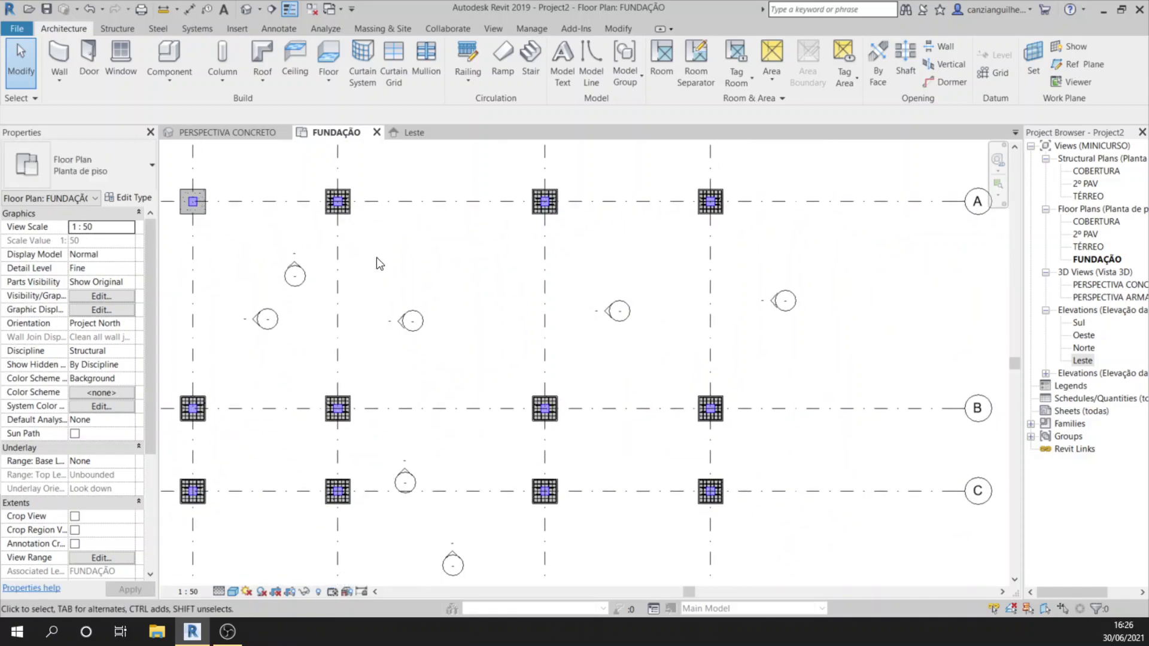
Hide the Structural Rebar category in the foundation plan through its Visibility/Graphic Overrides.
key("v")
key("g")
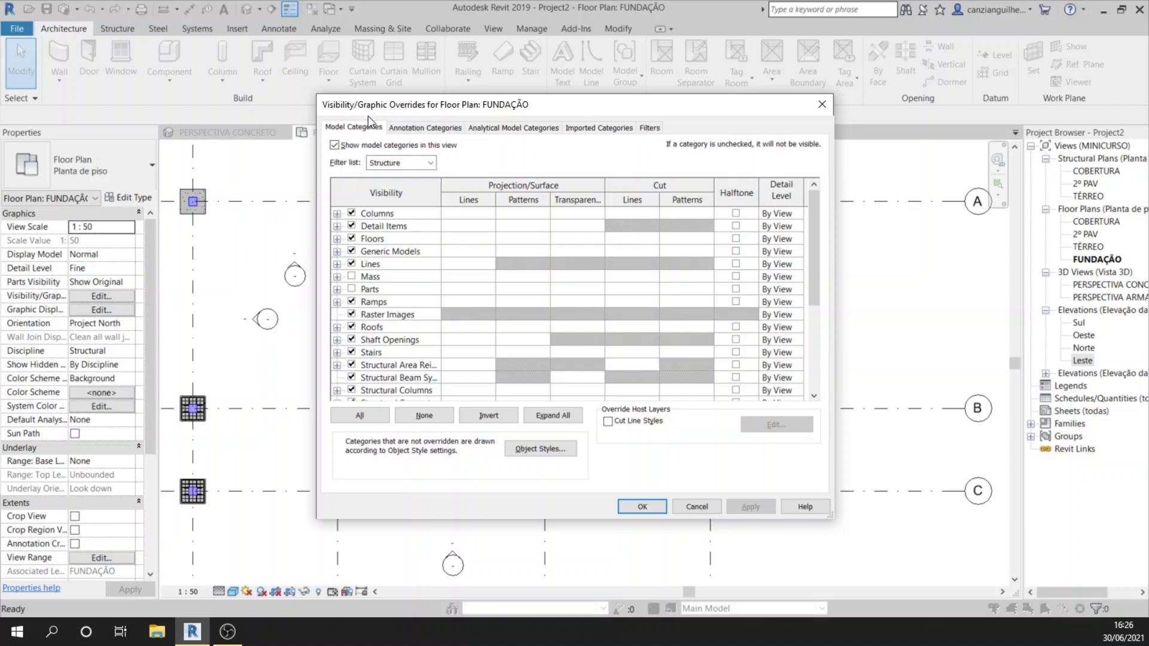
scroll(411, 300, "down", 1)
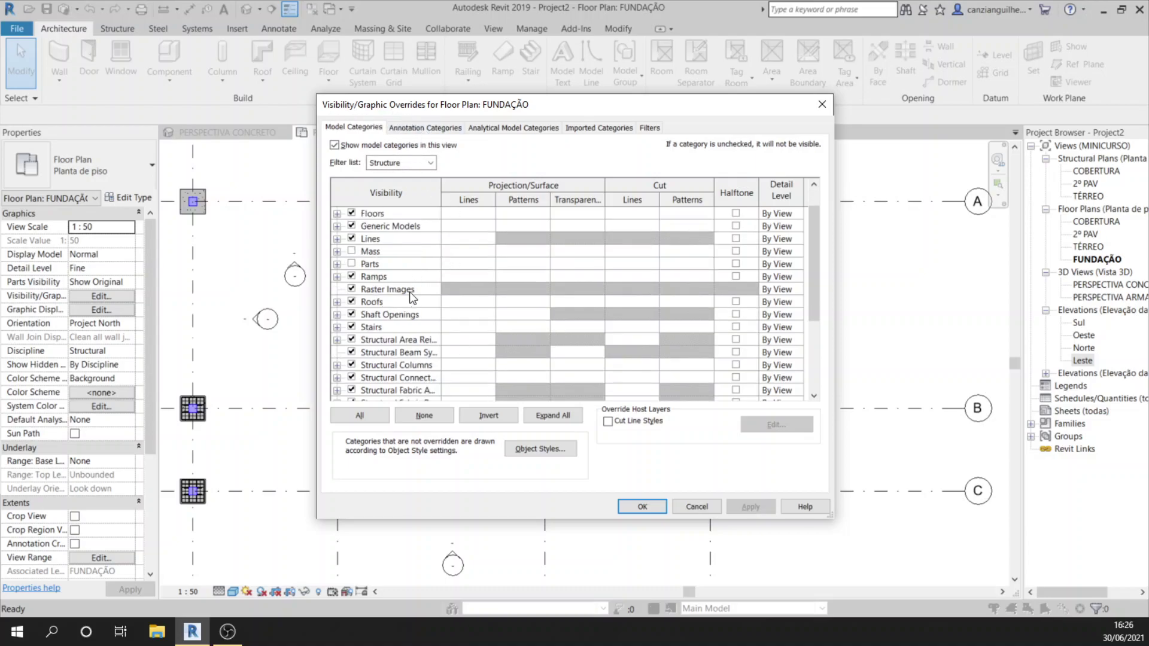
scroll(419, 266, "down", 3)
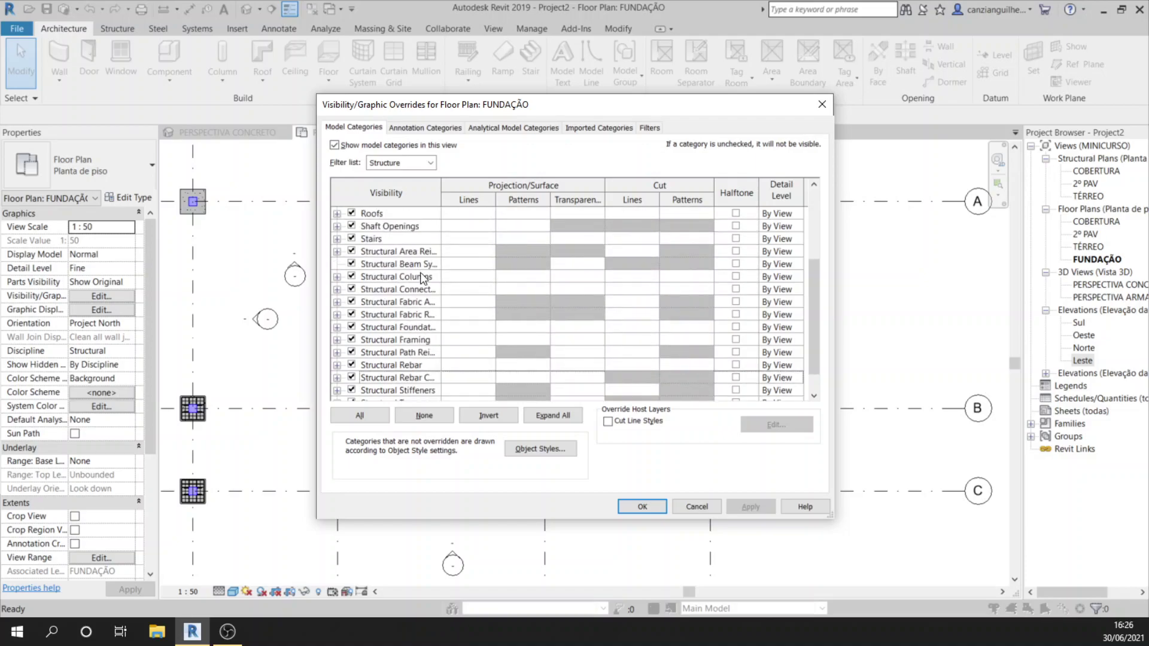
left_click(415, 364)
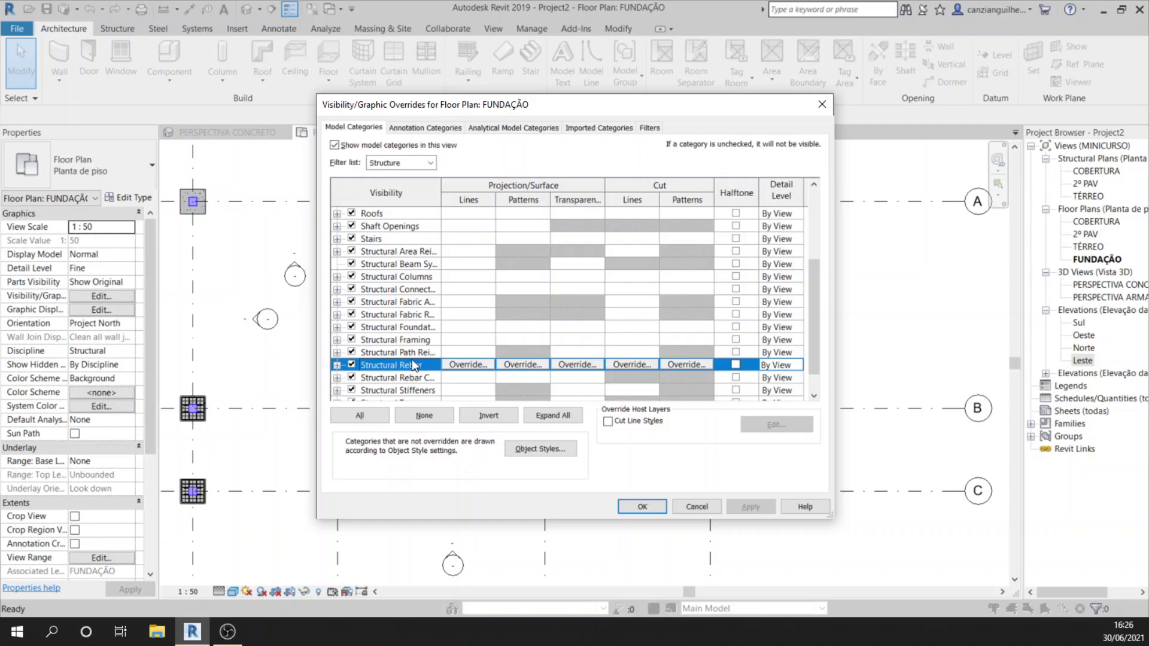
left_click(352, 365)
left_click(745, 508)
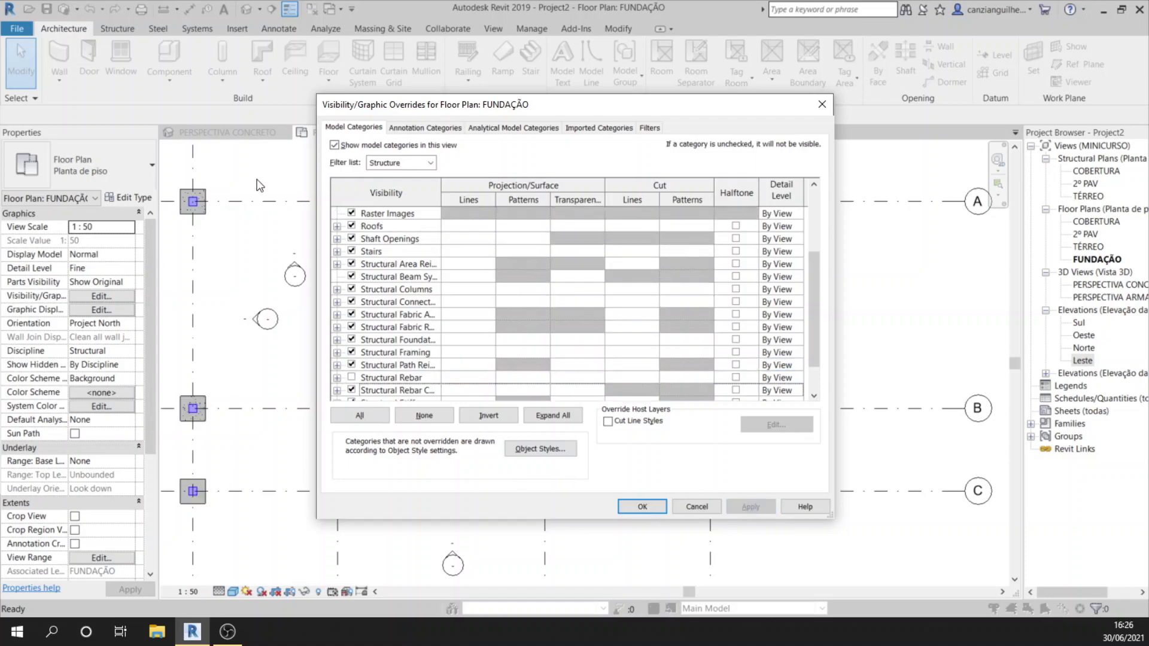
left_click(641, 507)
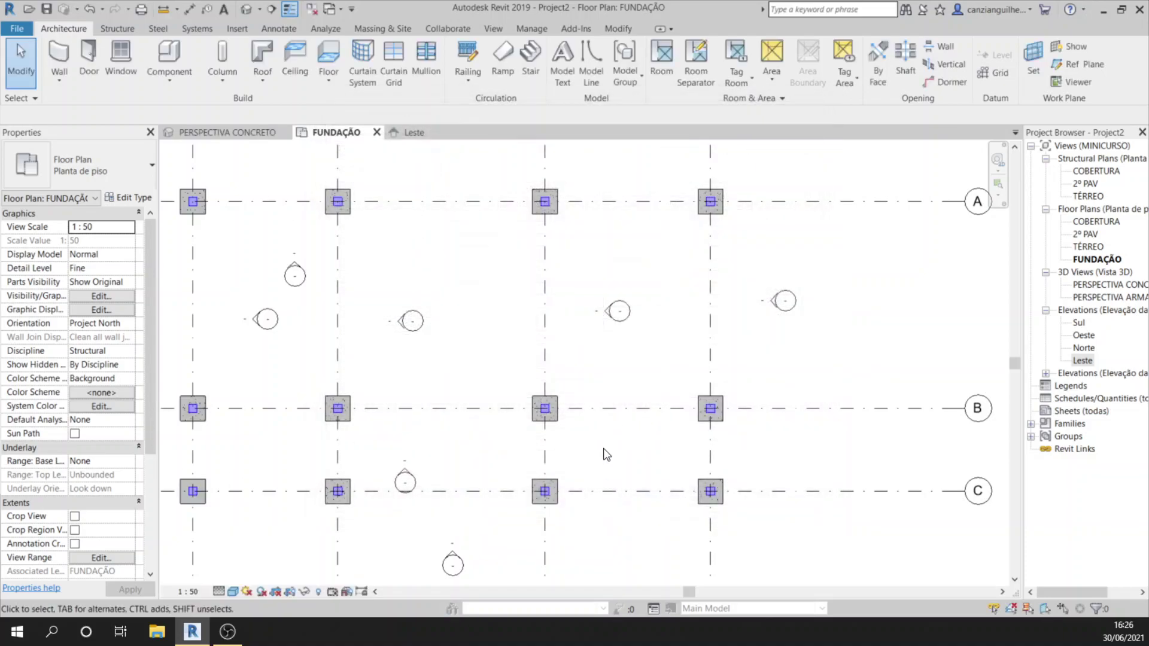
Set the foundation plan's detail level to Fine and examine a footing on grid C up close.
middle_click_drag(362, 390, 405, 376)
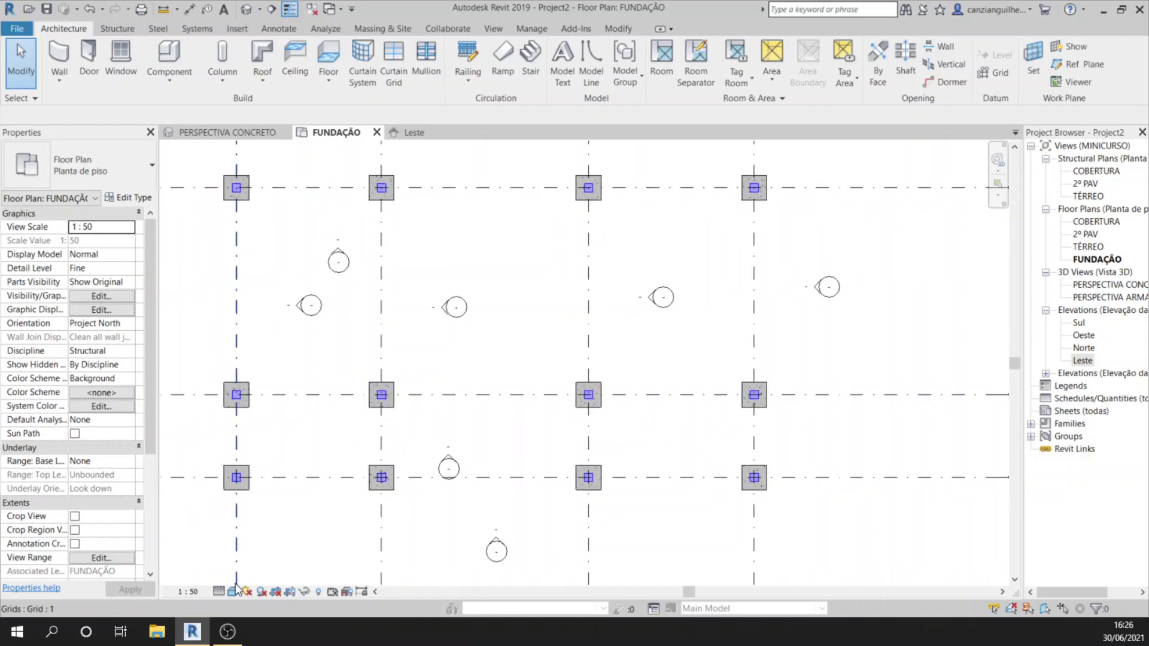
left_click(219, 592)
left_click(225, 577)
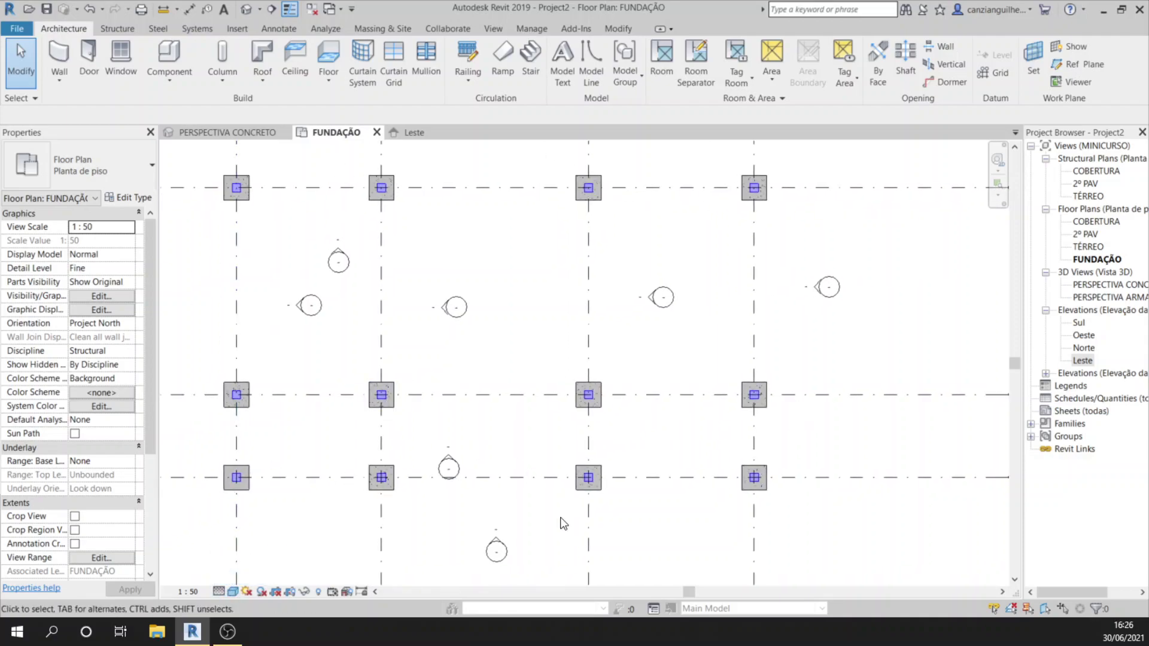
left_click(232, 591)
left_click(462, 529)
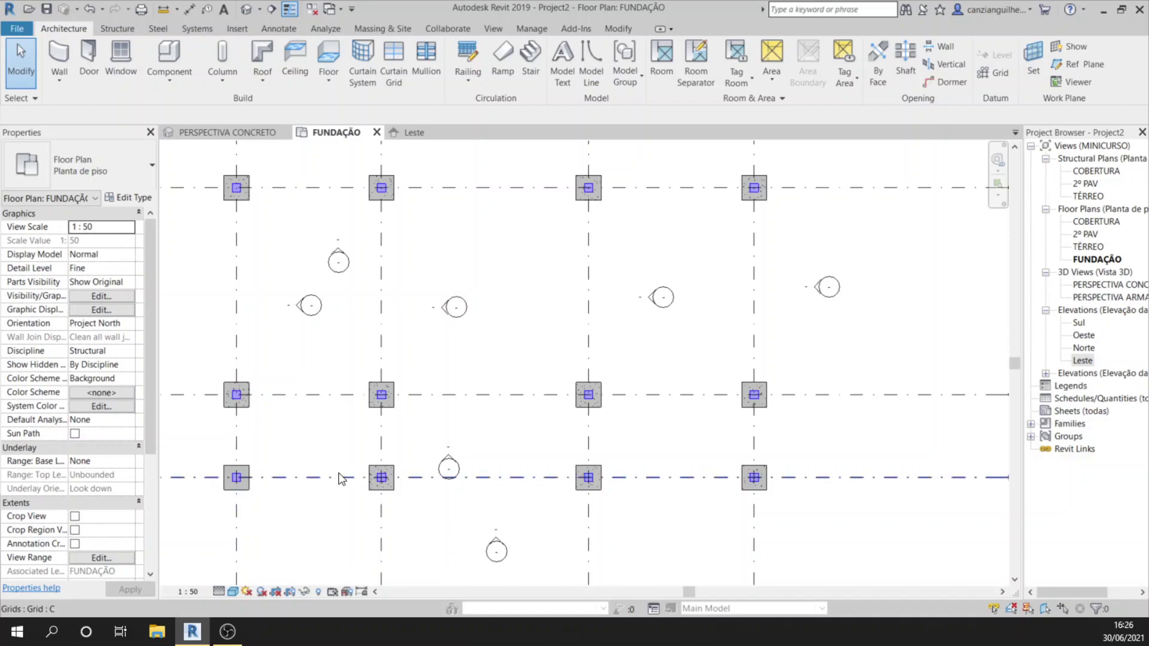
scroll(390, 502, "up", 8)
scroll(466, 419, "up", 3)
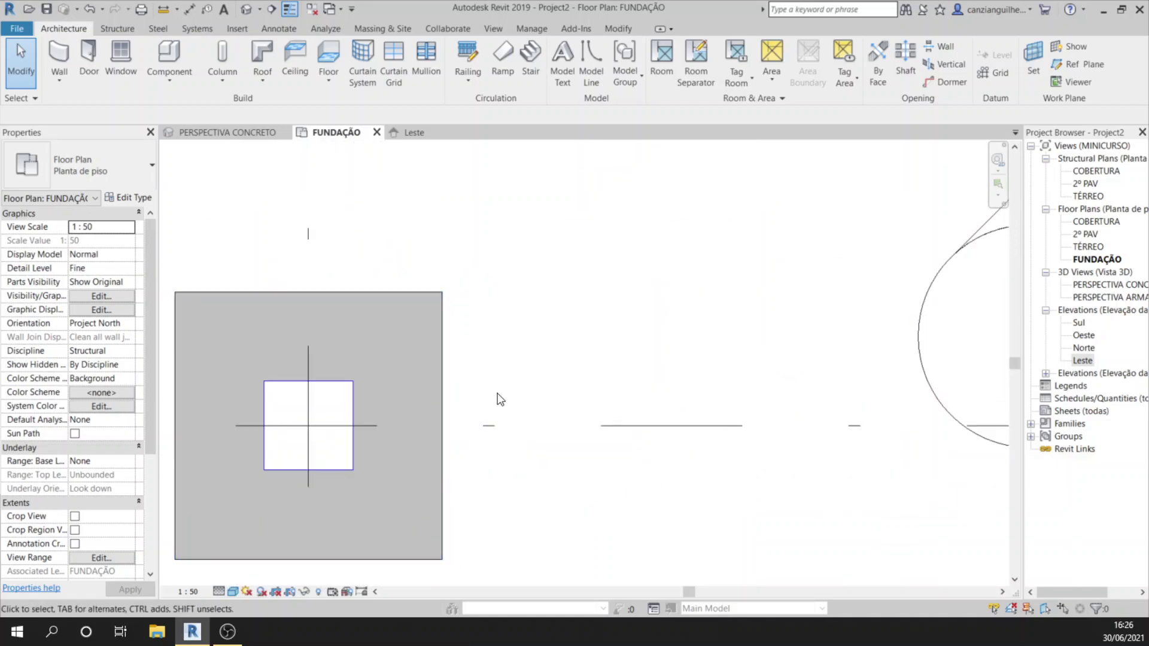
scroll(369, 404, "down", 8)
middle_click_drag(366, 354, 400, 403)
middle_click_drag(325, 457, 331, 465)
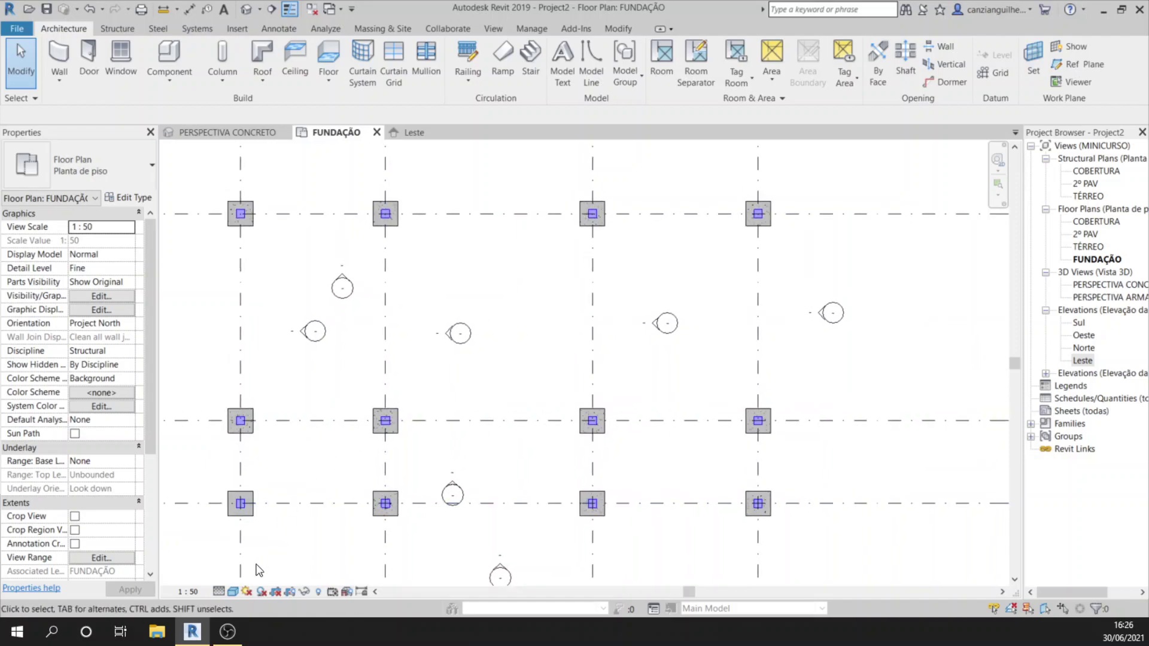
Set the foundation plan's visual style to Hidden Line and its detail level to Coarse.
left_click(230, 593)
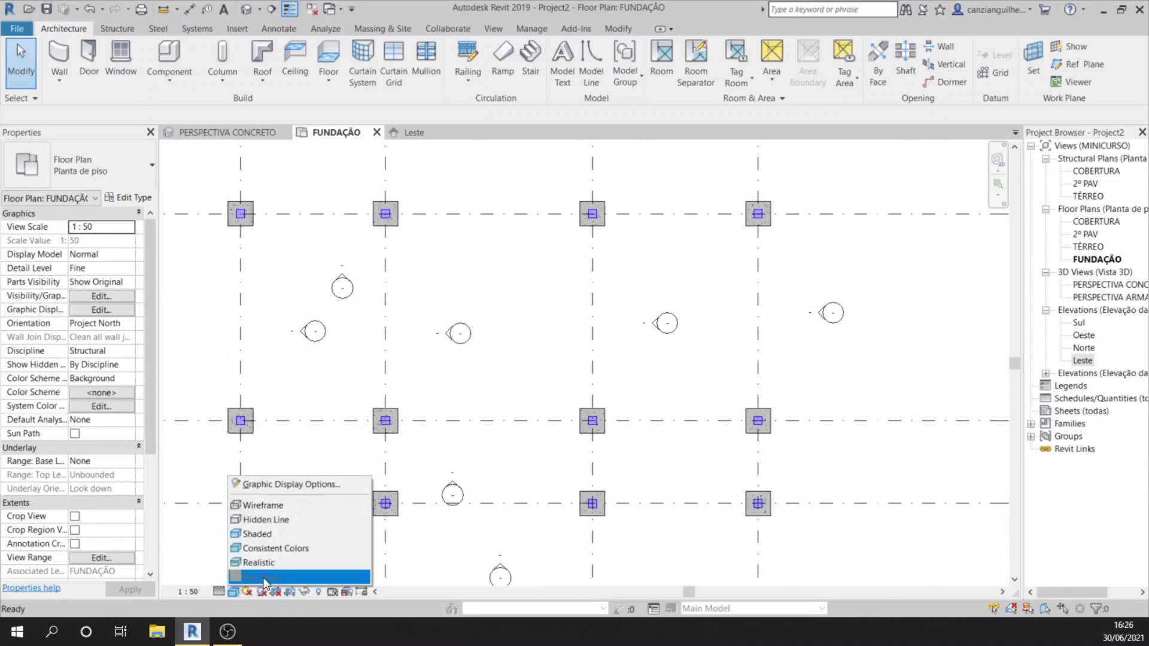
left_click(276, 521)
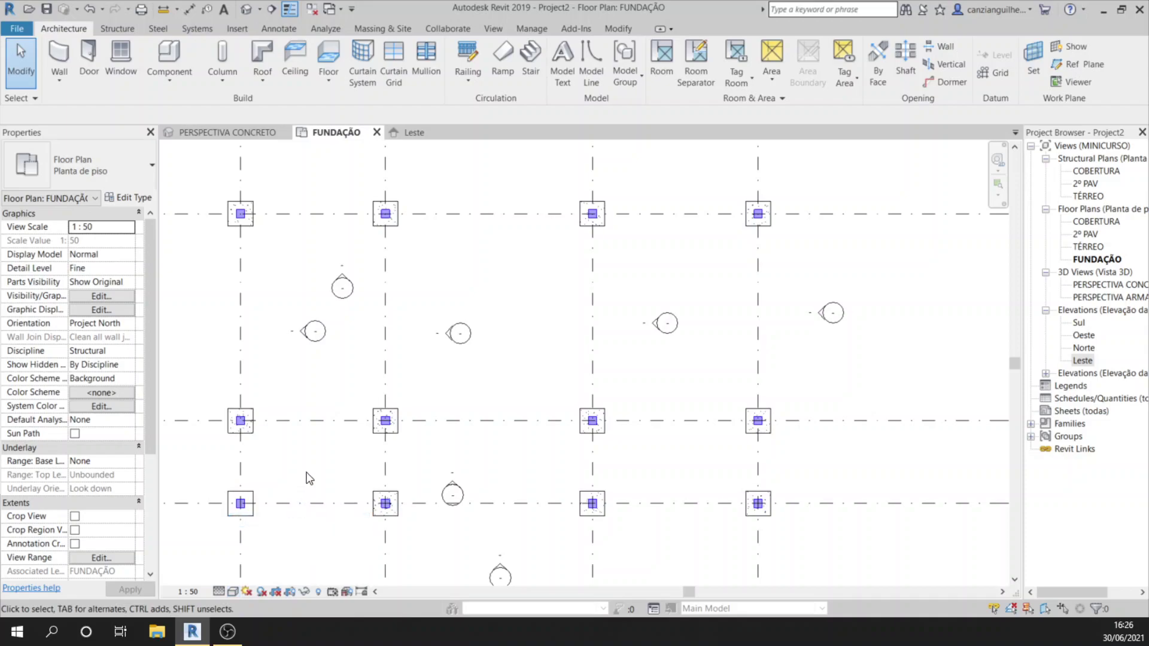
scroll(233, 191, "up", 1)
scroll(233, 191, "up", 2)
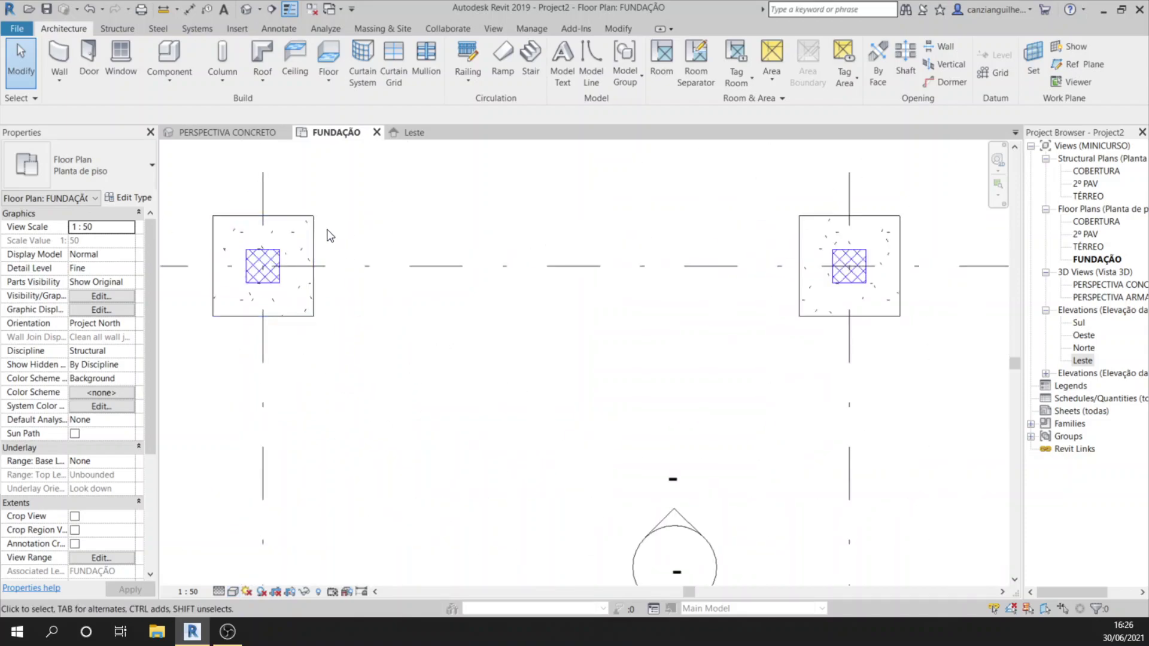
scroll(246, 321, "down", 2)
middle_click_drag(518, 333, 372, 320)
scroll(505, 272, "down", 2)
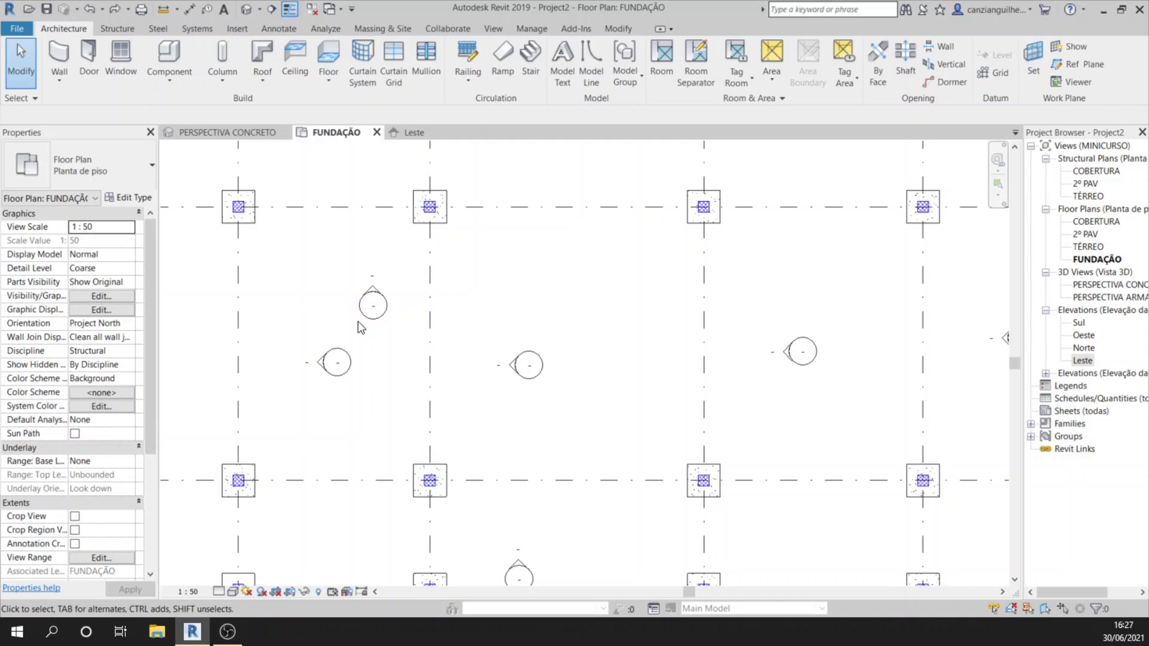
scroll(359, 323, "down", 3)
scroll(433, 380, "up", 3)
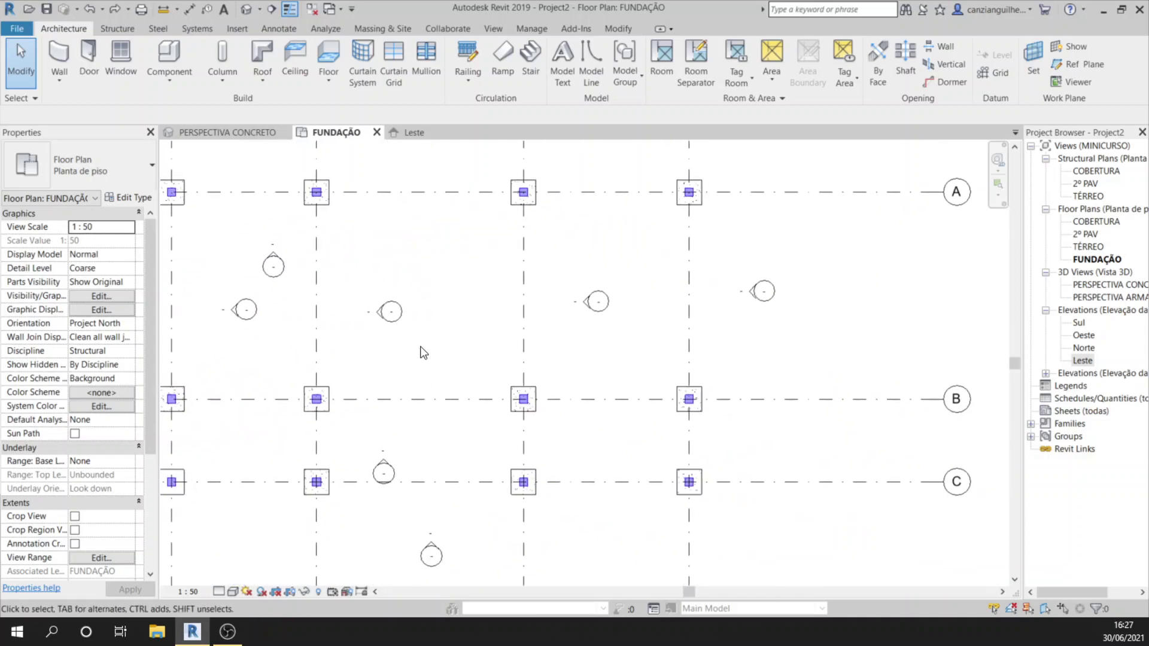
Select all elevation markers visible in the foundation plan and hide them in this view as elements.
scroll(382, 320, "up", 2)
left_click(381, 322)
right_click(383, 322)
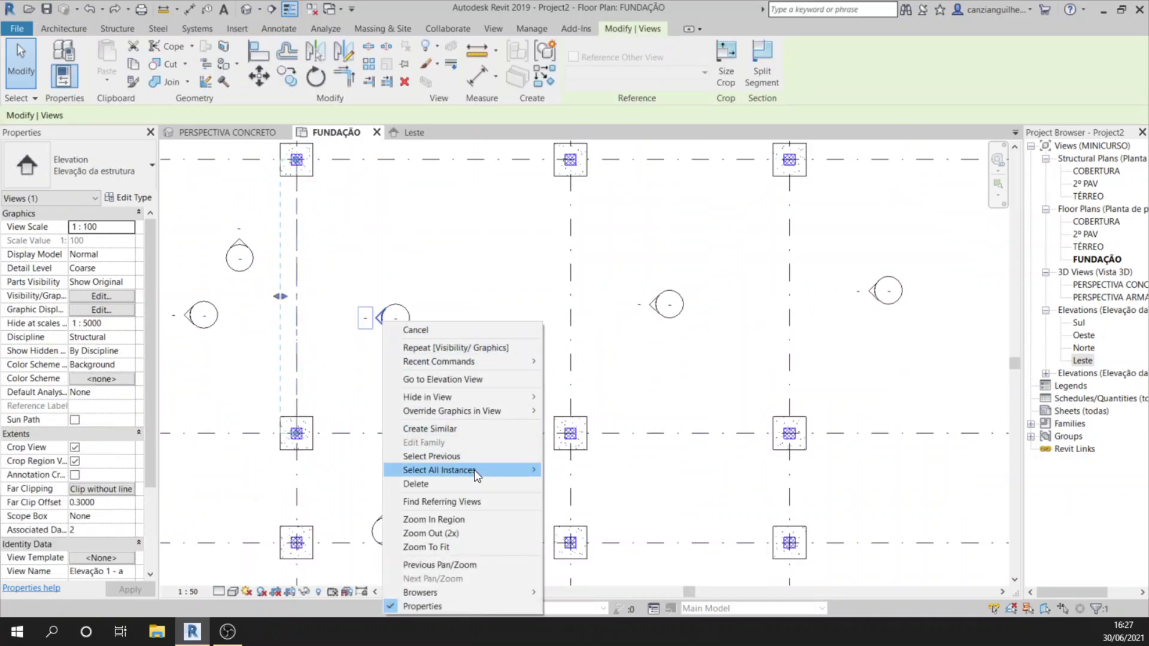
mouse_move(474, 470)
left_click(578, 472)
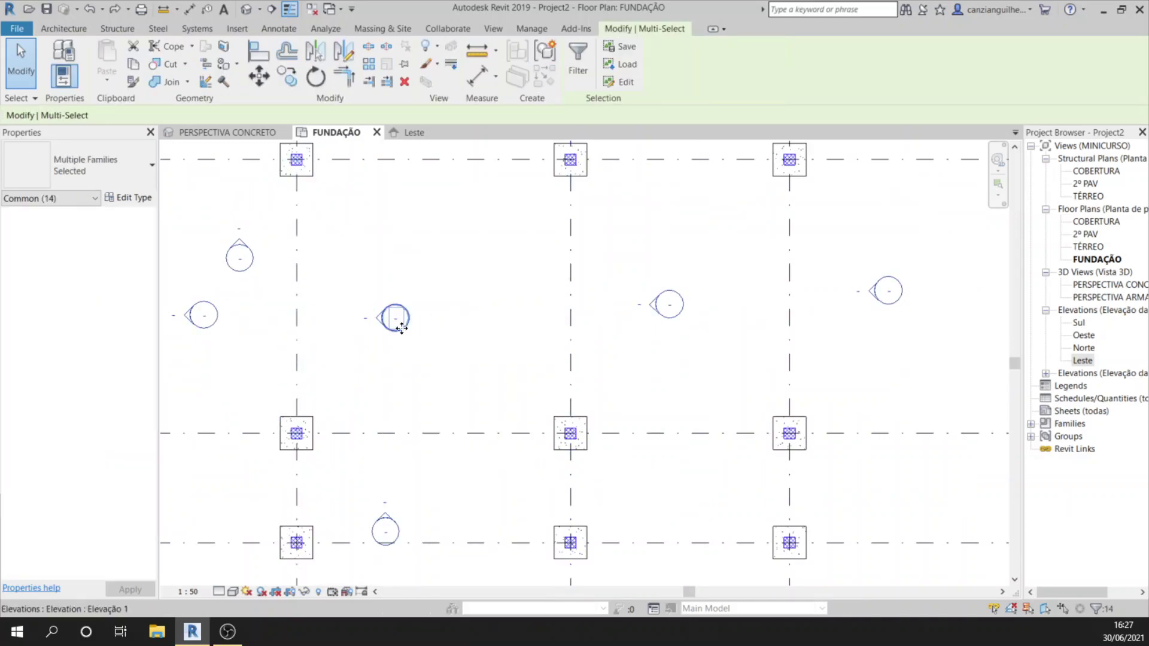
right_click(387, 318)
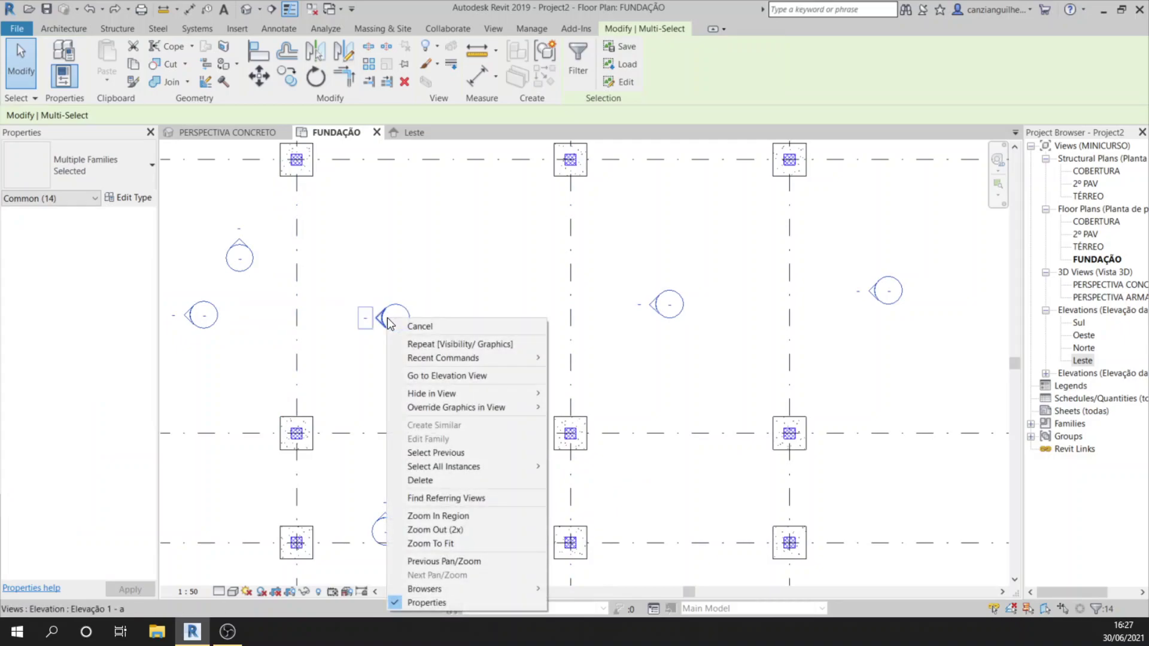
mouse_move(449, 395)
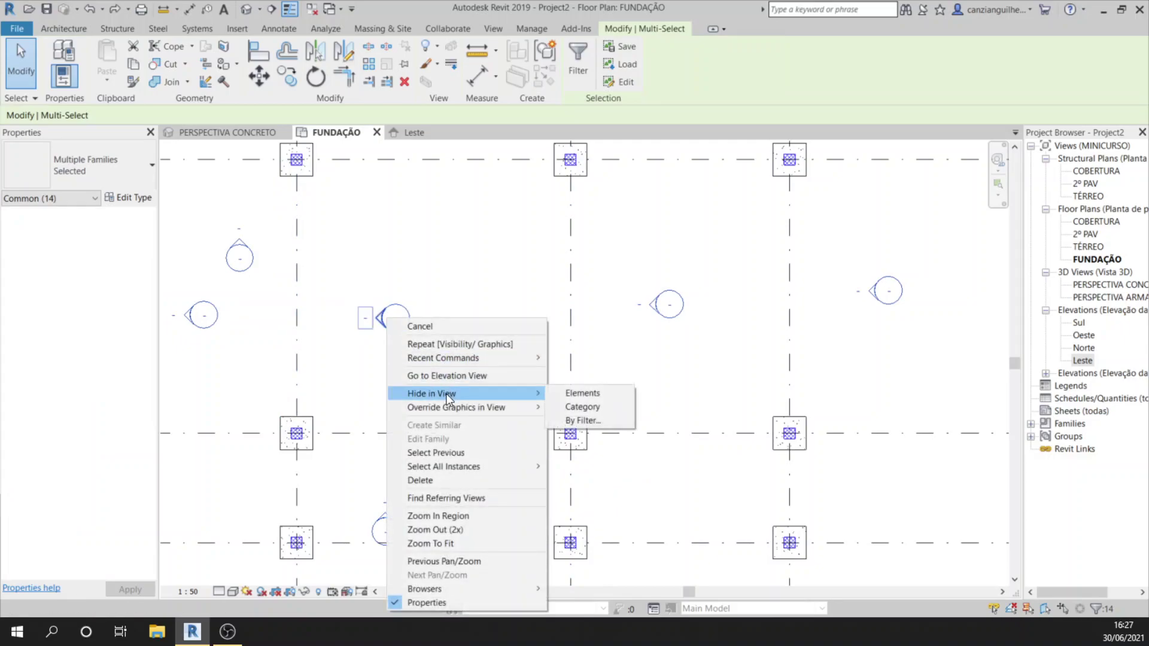
left_click(560, 394)
scroll(556, 288, "down", 3)
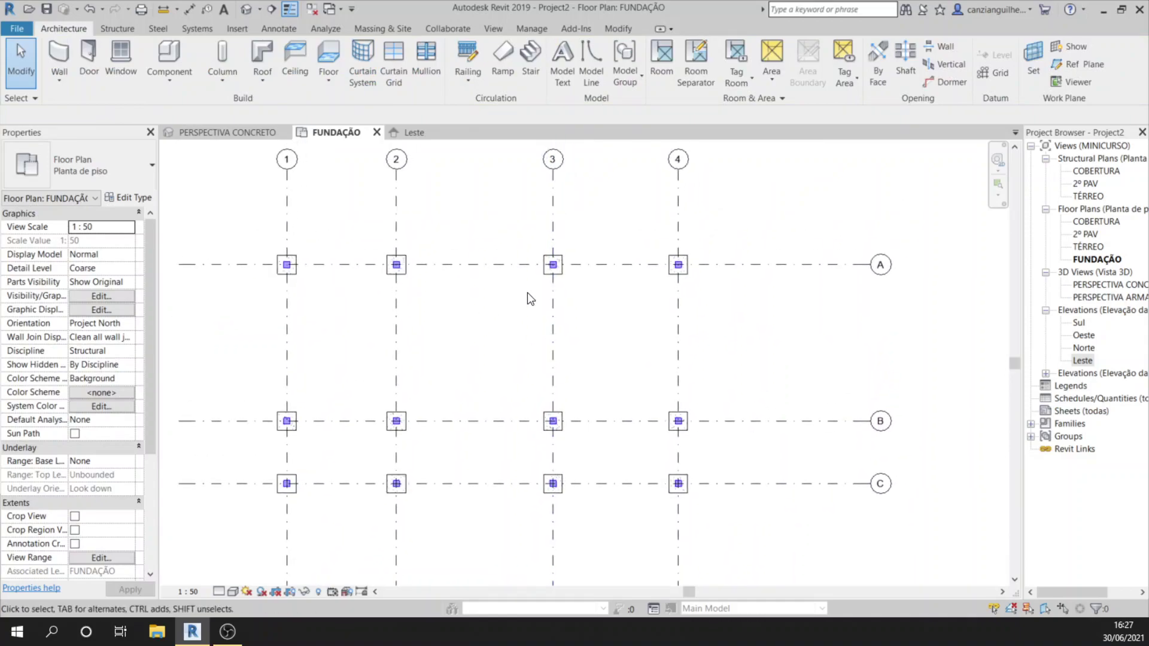
Examine the footings and hatched columns along grid A up close and check the overall grid layout.
scroll(358, 278, "up", 5)
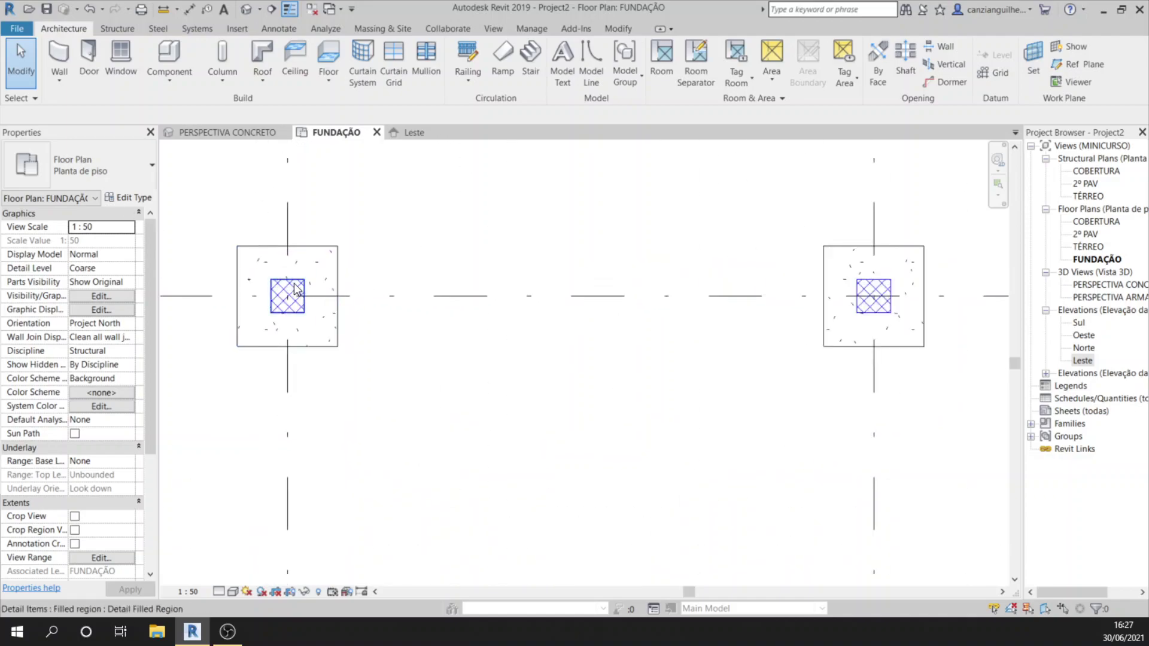
scroll(399, 323, "down", 3)
middle_click_drag(446, 344, 434, 363)
scroll(317, 328, "up", 1)
scroll(314, 326, "up", 2)
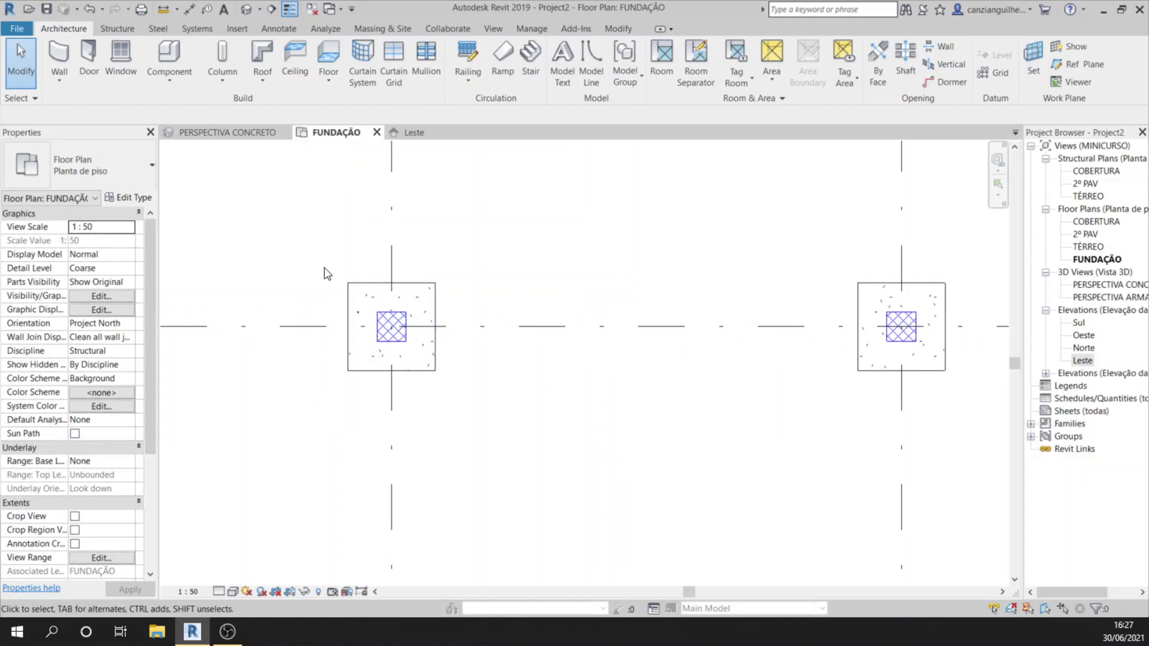
scroll(272, 304, "down", 5)
mouse_move(413, 419)
middle_mouse_down()
mouse_move(417, 378)
mouse_move(425, 389)
mouse_move(399, 403)
middle_mouse_up()
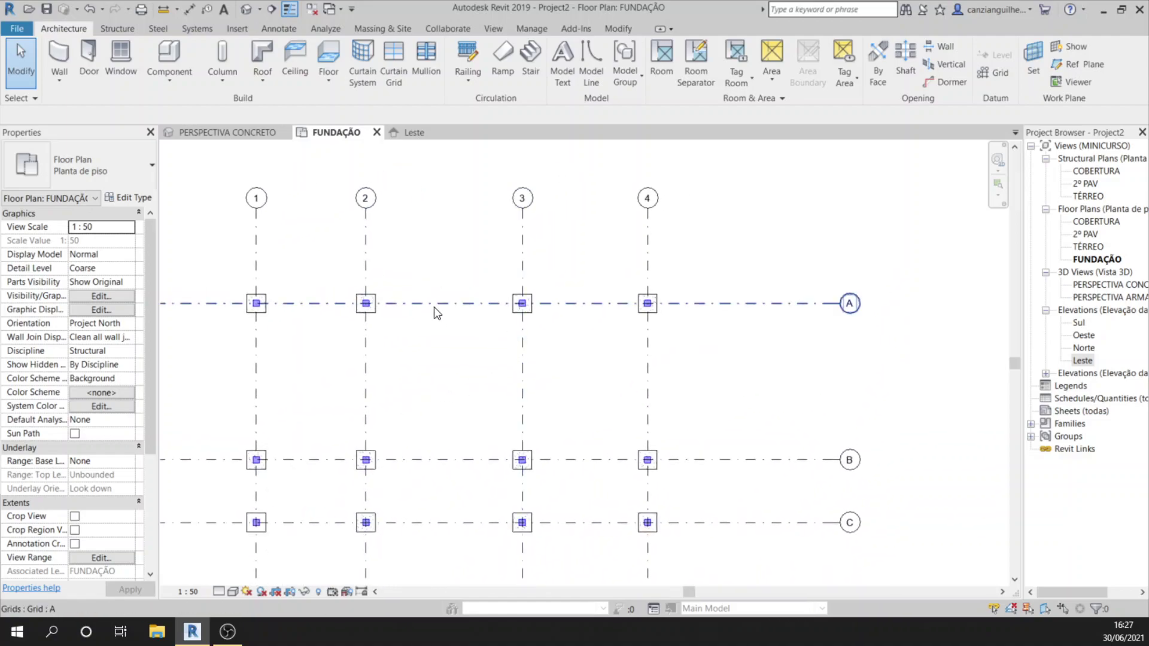
middle_click_drag(333, 326, 407, 388)
scroll(250, 283, "up", 2)
scroll(214, 298, "up", 3)
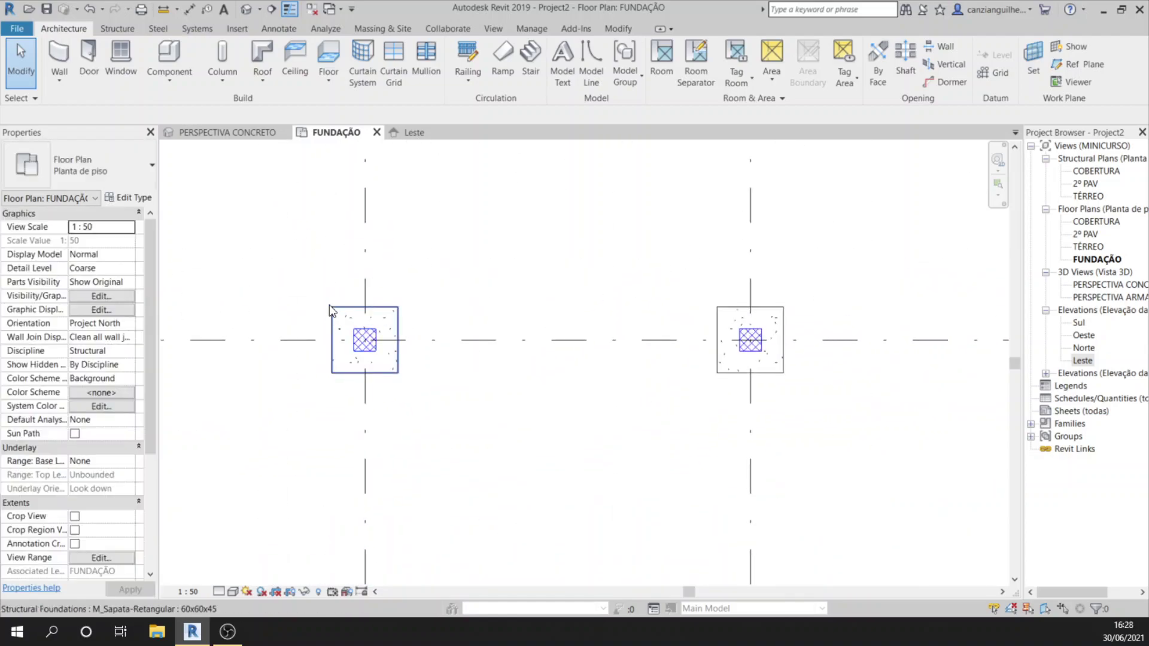
Tag the footing at grids A and 1 by category without a leader, and place the tag just below and left of the footing.
left_click(274, 27)
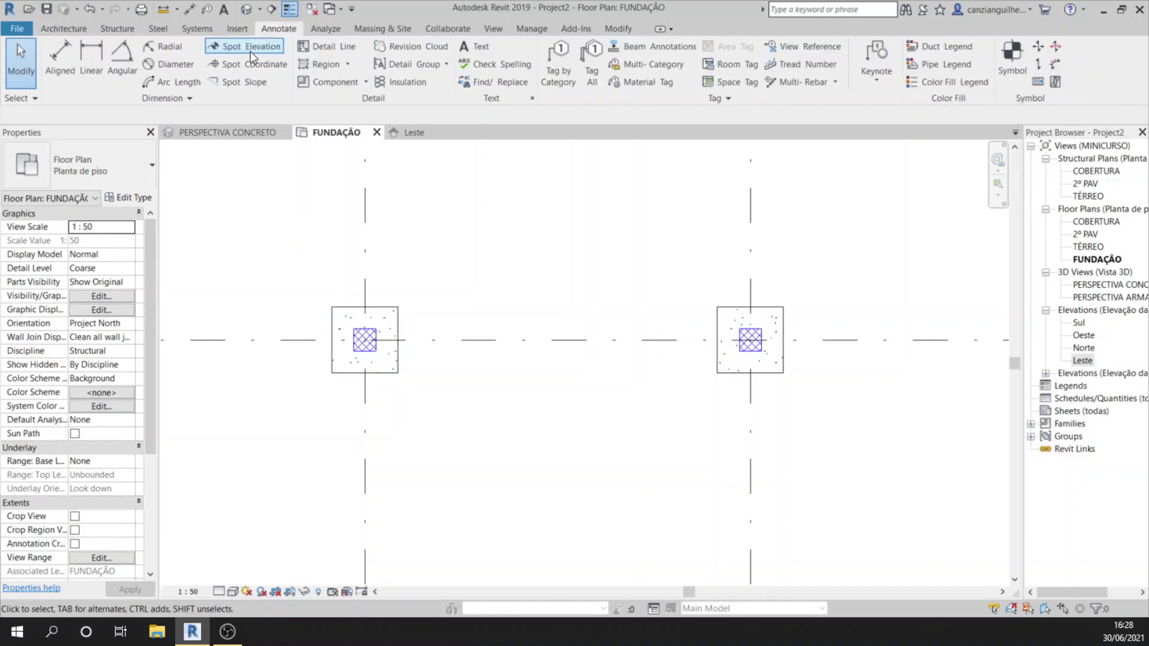
left_click(555, 63)
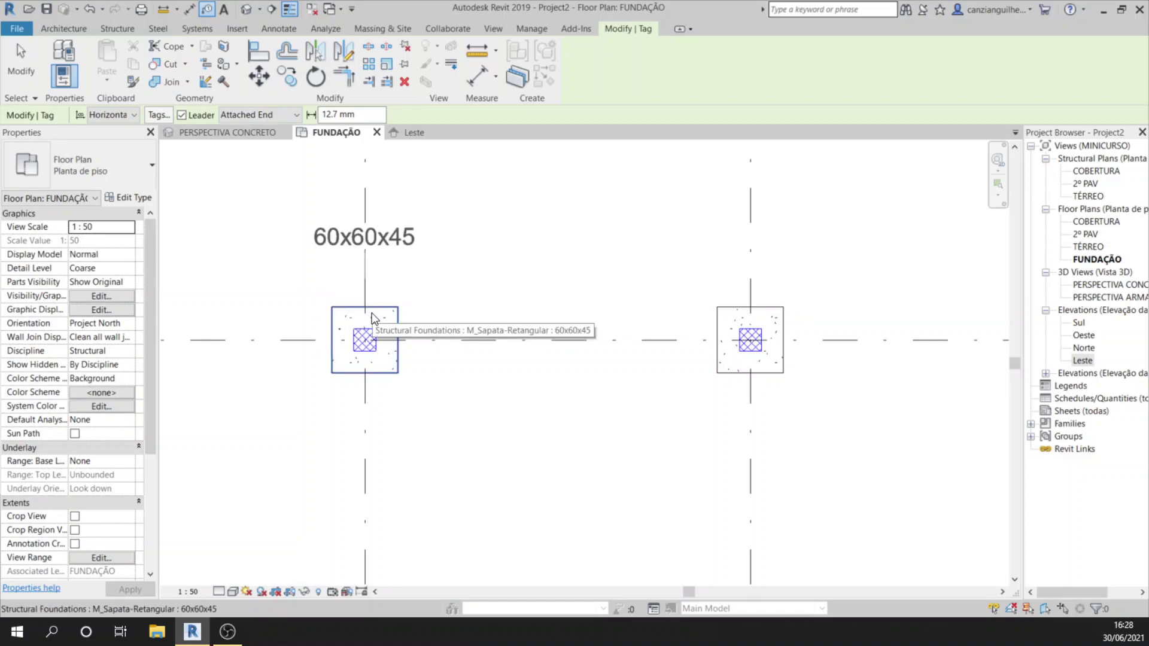
left_click(182, 116)
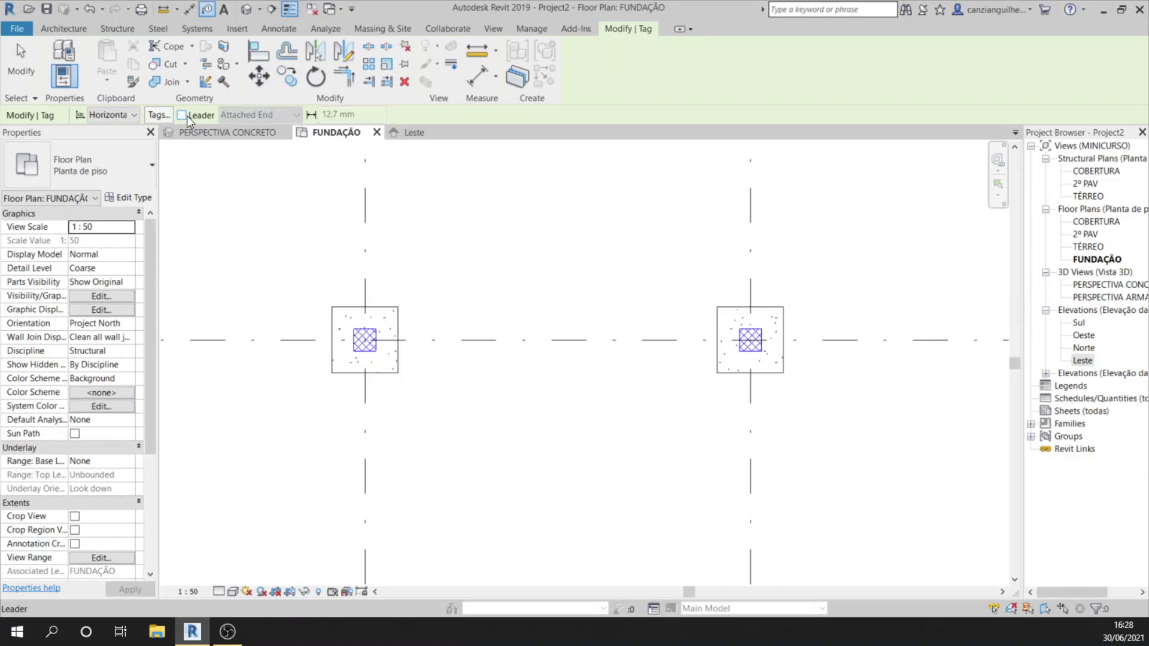
left_click(342, 314)
left_click_drag(367, 361, 312, 405)
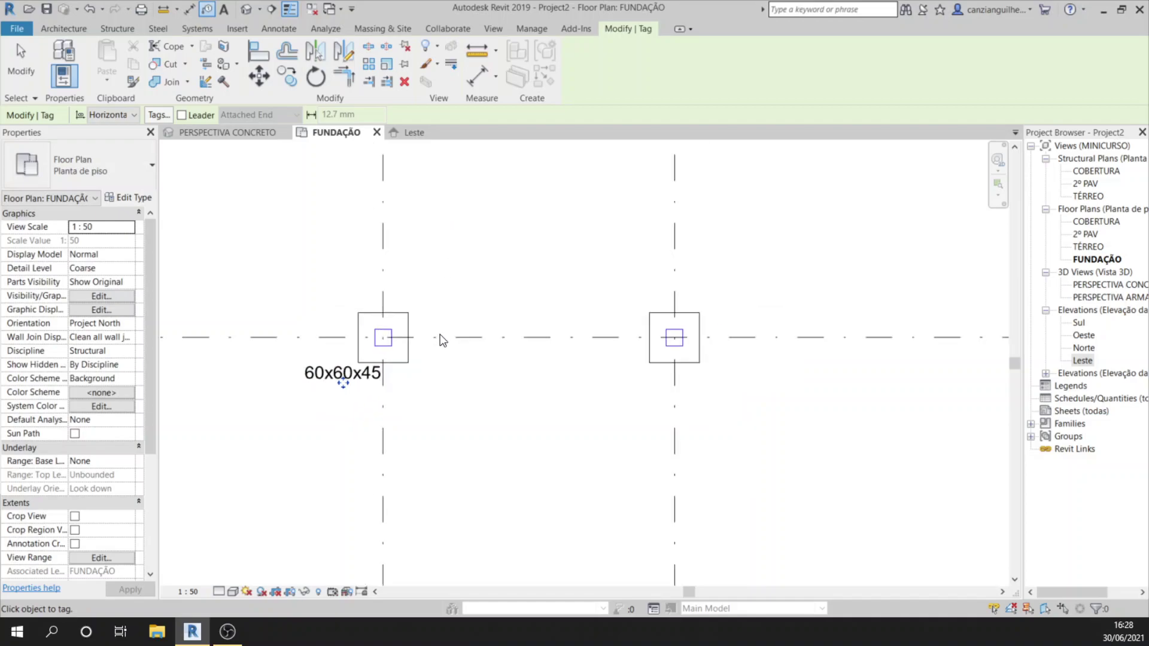
scroll(395, 350, "up", 2)
scroll(386, 339, "down", 3)
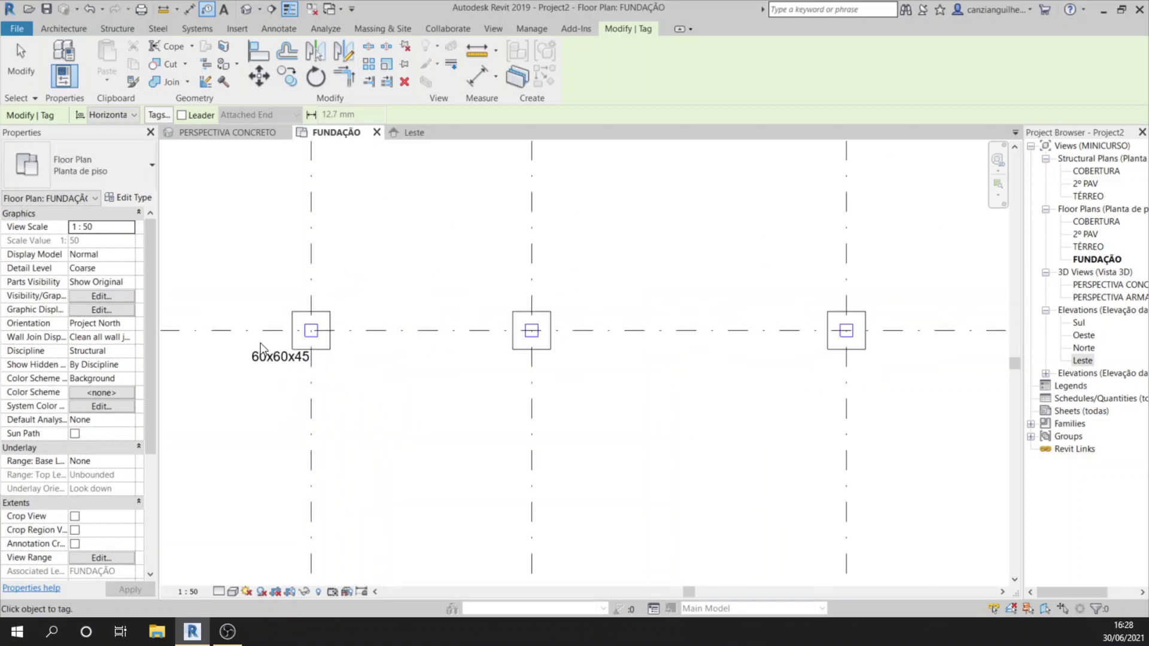
scroll(315, 356, "up", 2)
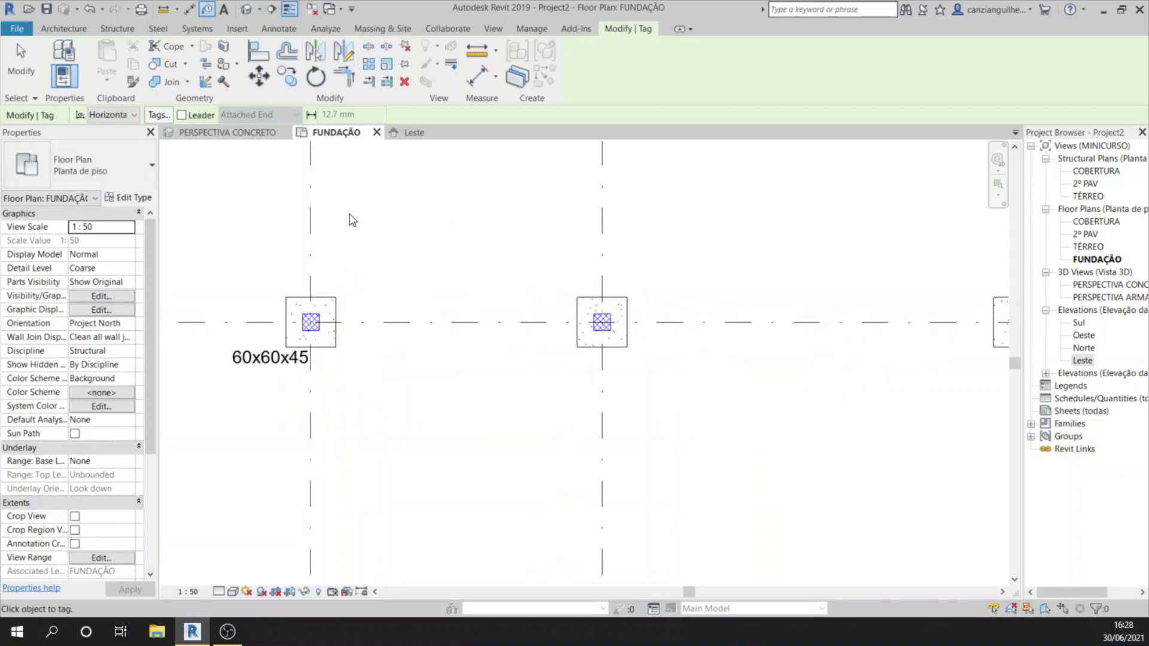
key("v")
key("g")
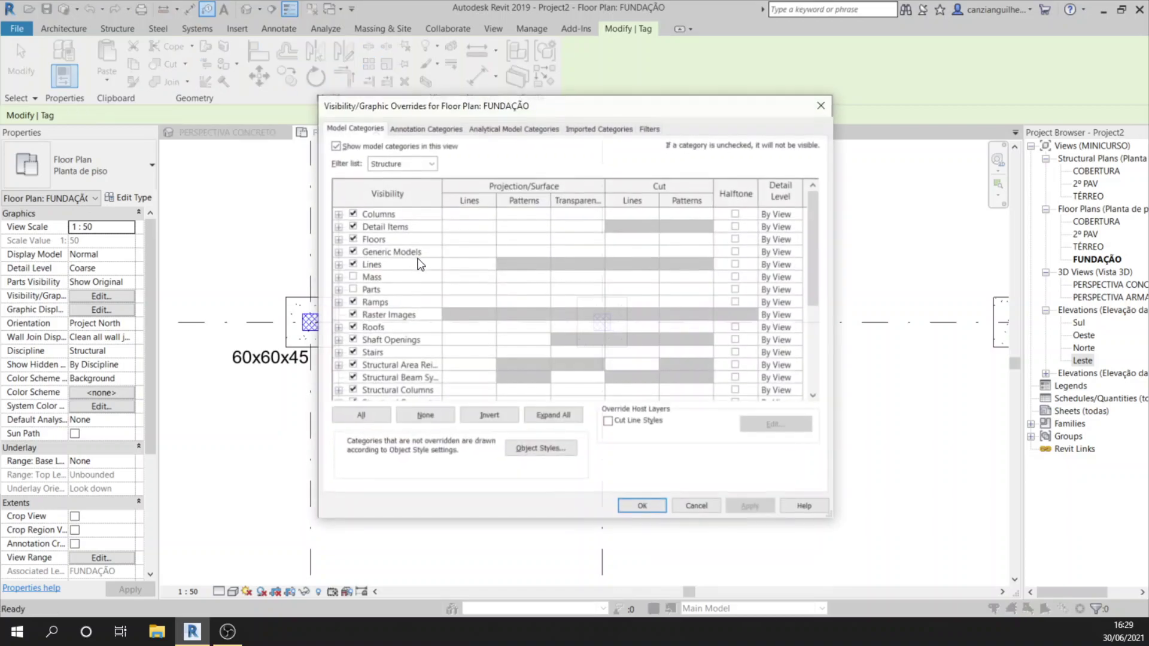
left_click(697, 507)
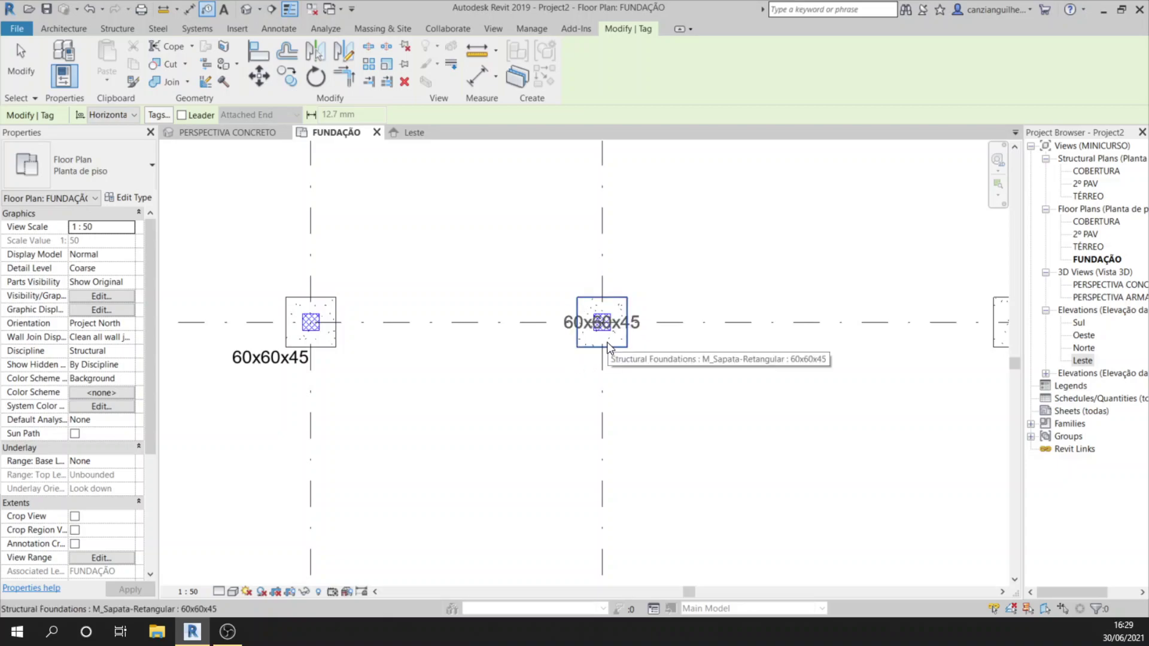
End tagging and examine the properties of the footing at grids A and 1.
key("Escape")
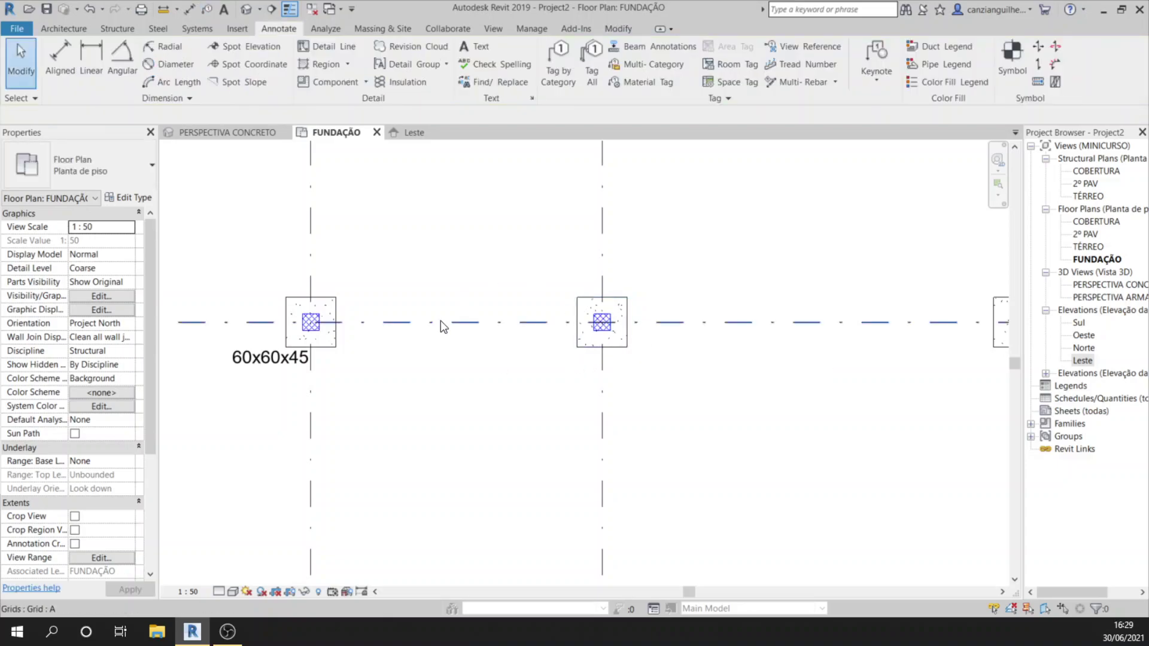
scroll(372, 333, "up", 2)
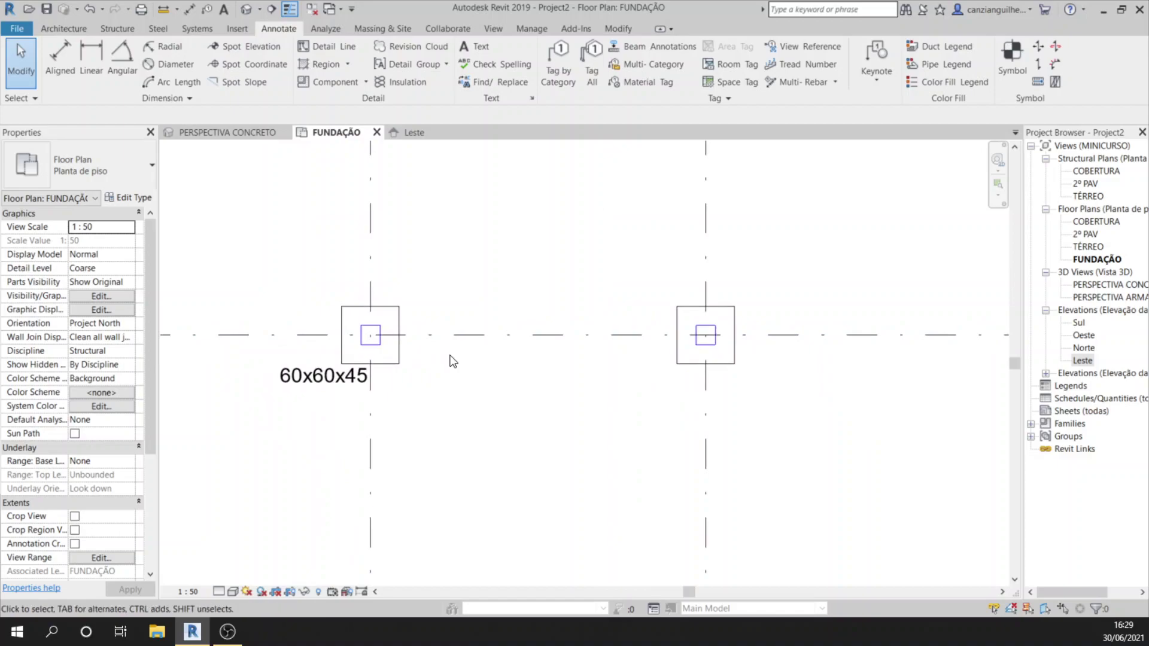
scroll(298, 323, "up", 1)
left_click(425, 308)
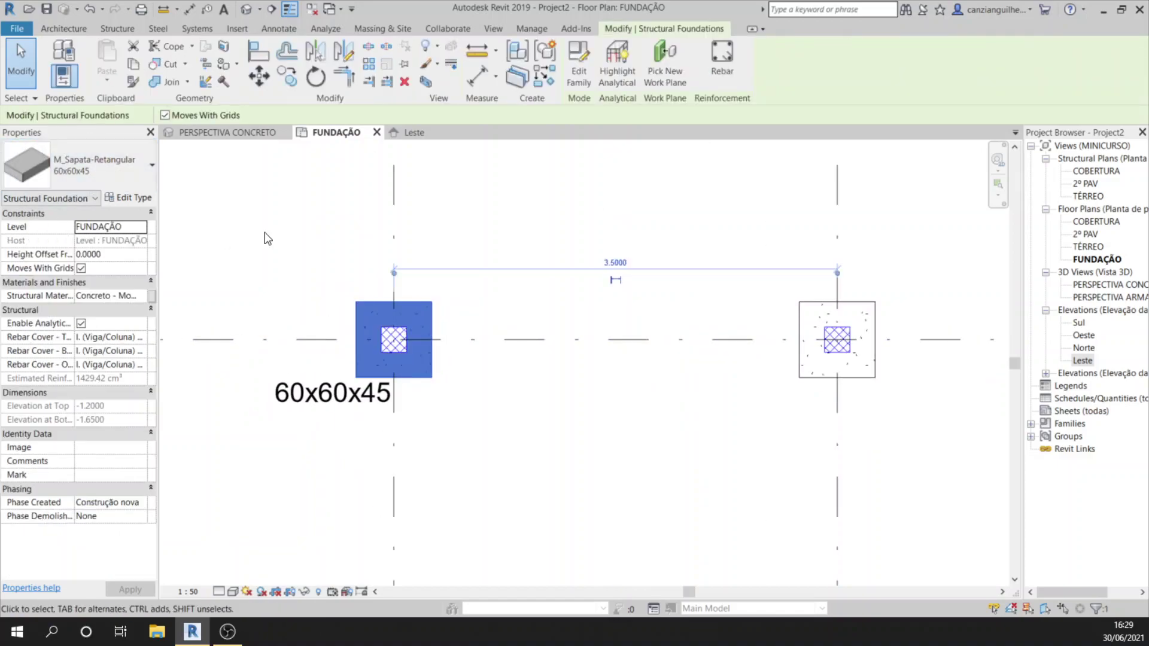
left_click(285, 269)
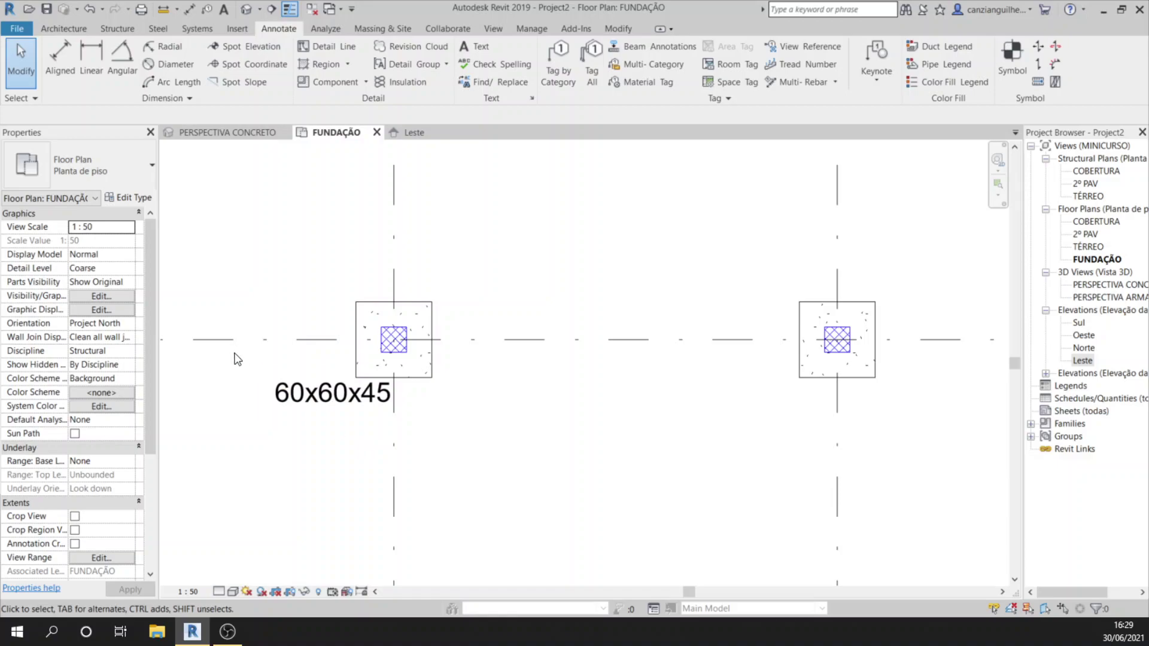
Open the tag family of the footing at grids A and 1 for editing.
scroll(244, 412, "down", 3)
middle_click_drag(318, 411, 277, 331)
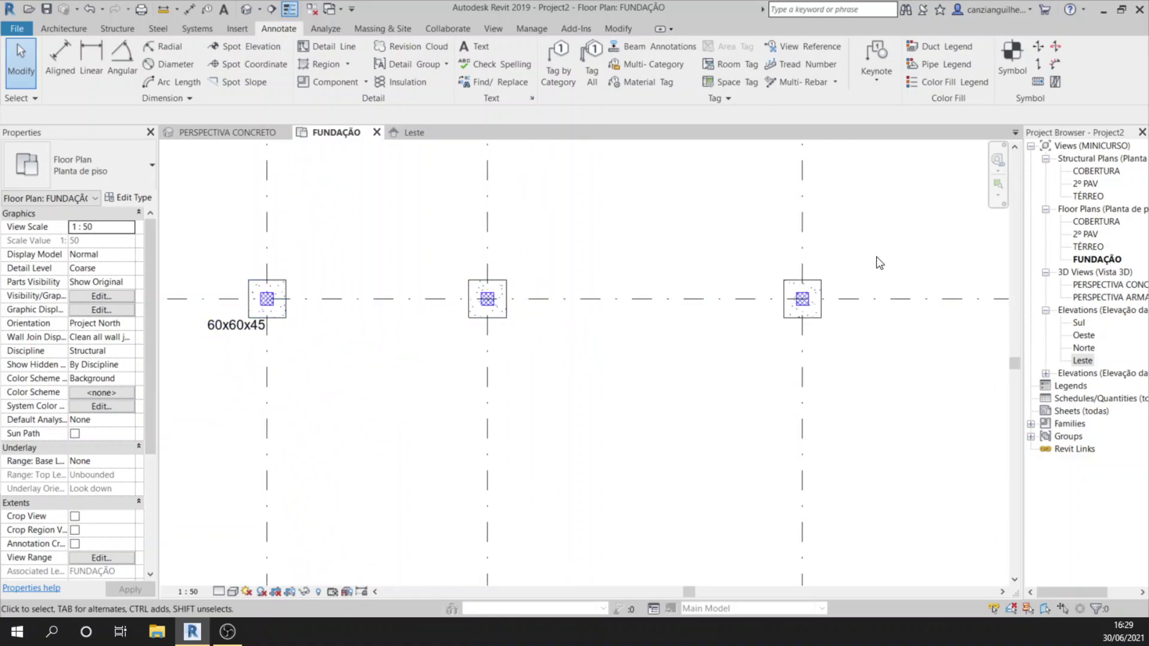
middle_click_drag(286, 307, 331, 279)
scroll(323, 193, "up", 3)
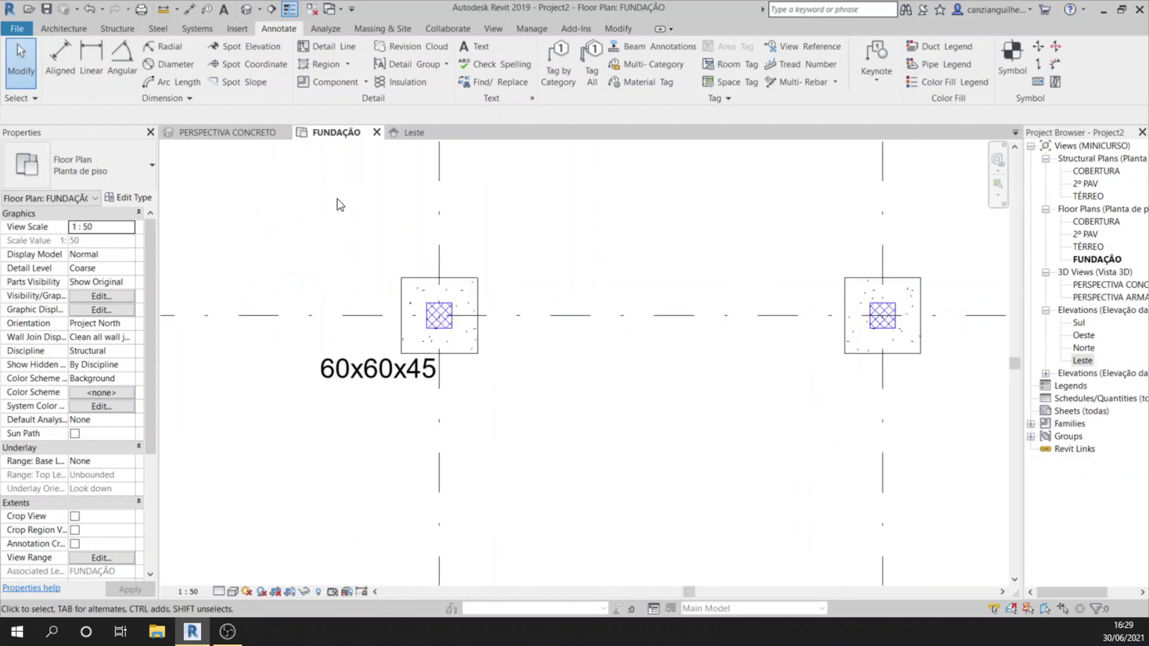
left_click(349, 380)
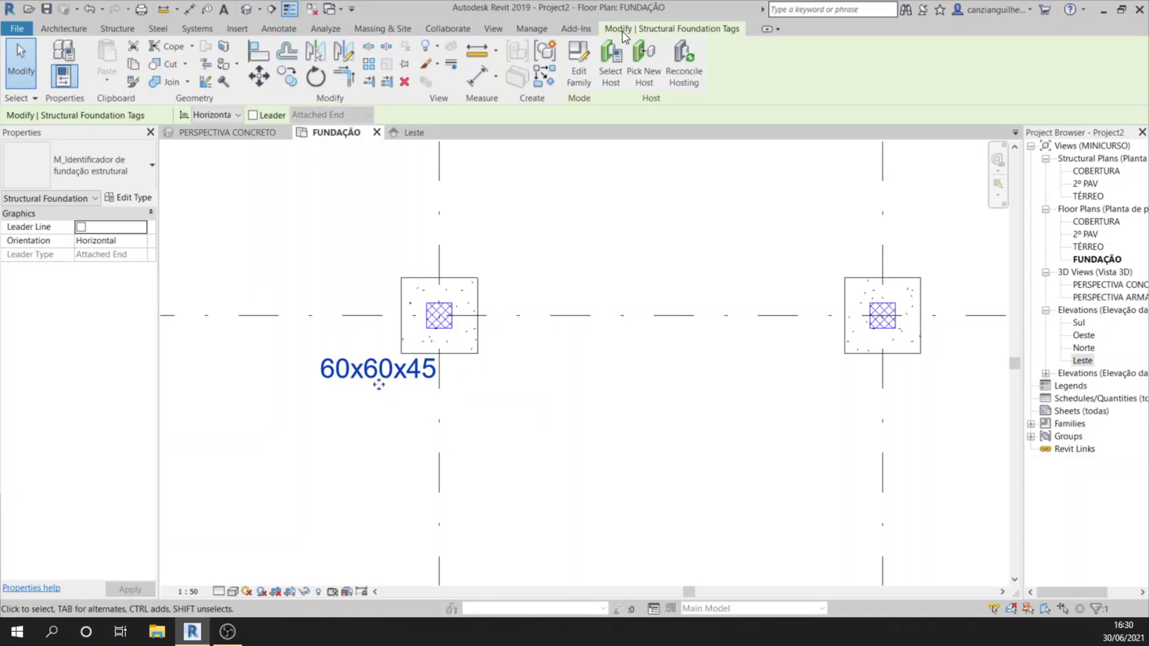
left_click(571, 84)
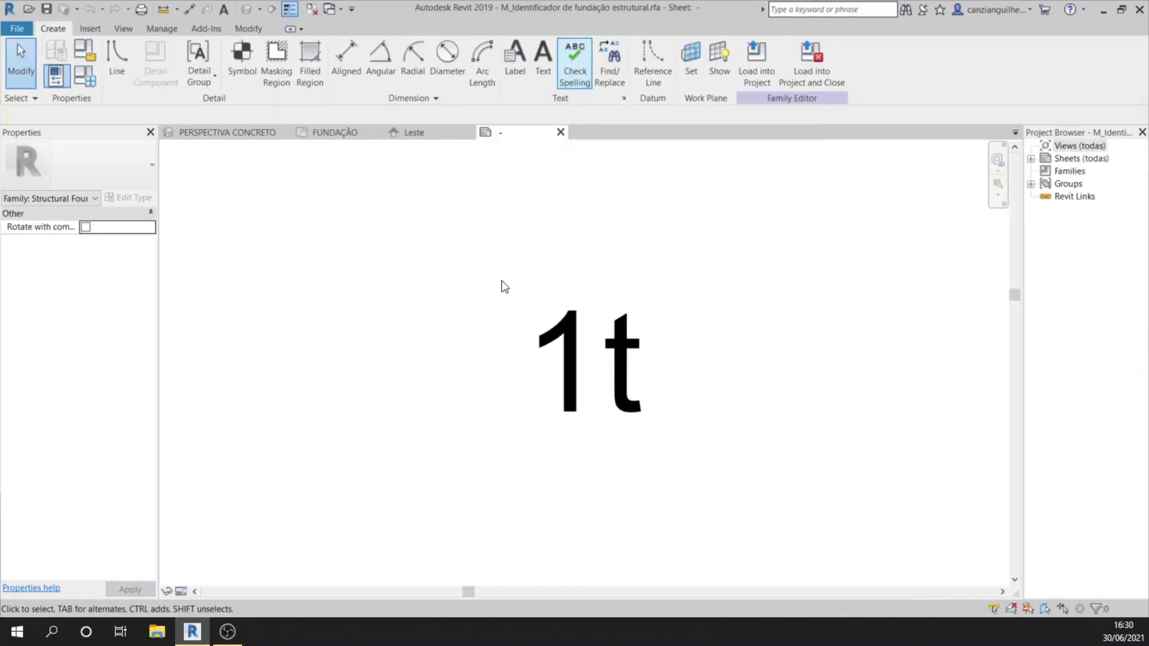
Select the tag's text label, examine the category parameters available for it, and close the label settings without changes.
scroll(443, 444, "down", 3)
left_click(473, 430)
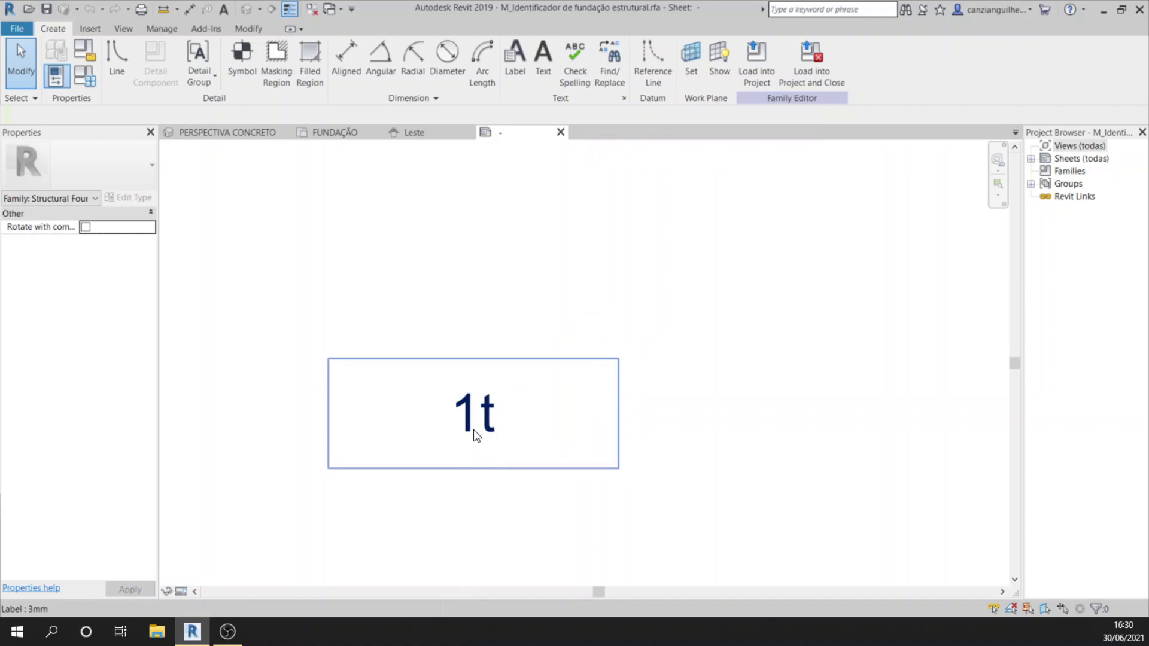
left_click(487, 421)
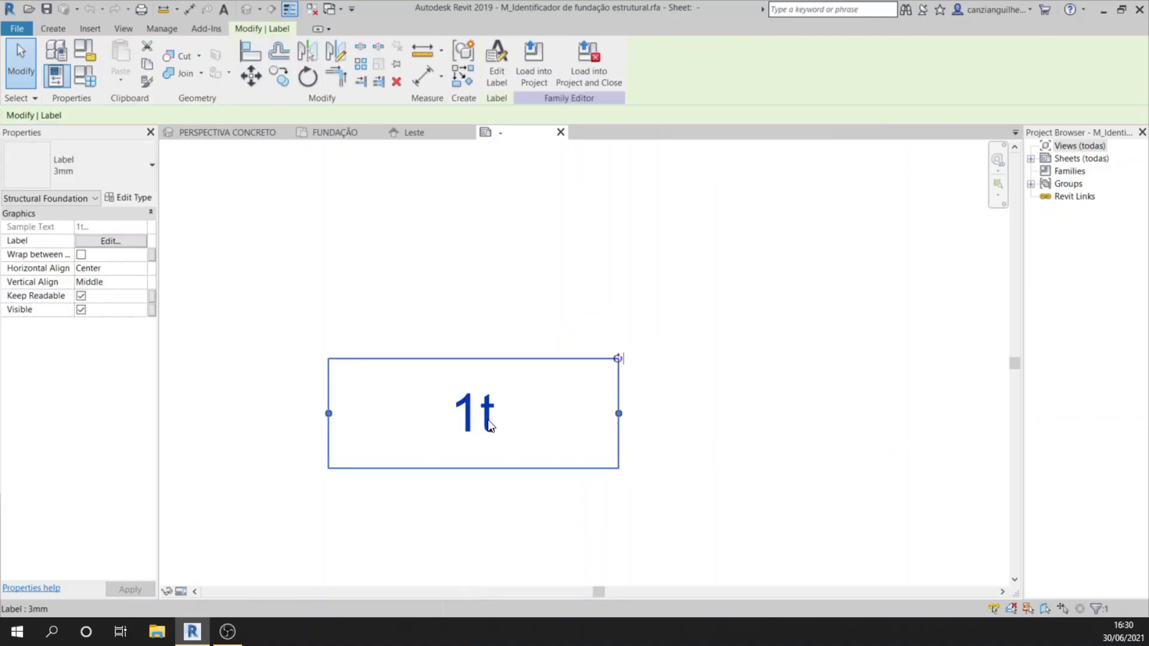
middle_click_drag(485, 339, 415, 269)
scroll(415, 269, "up", 2)
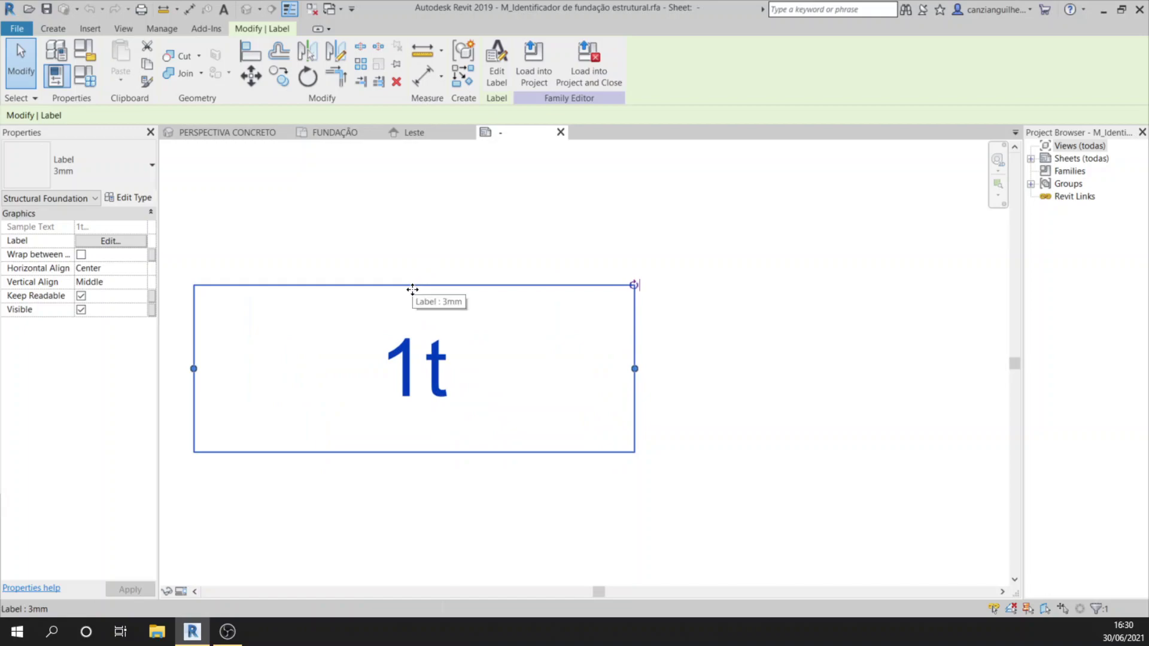
left_click_drag(397, 292, 441, 305)
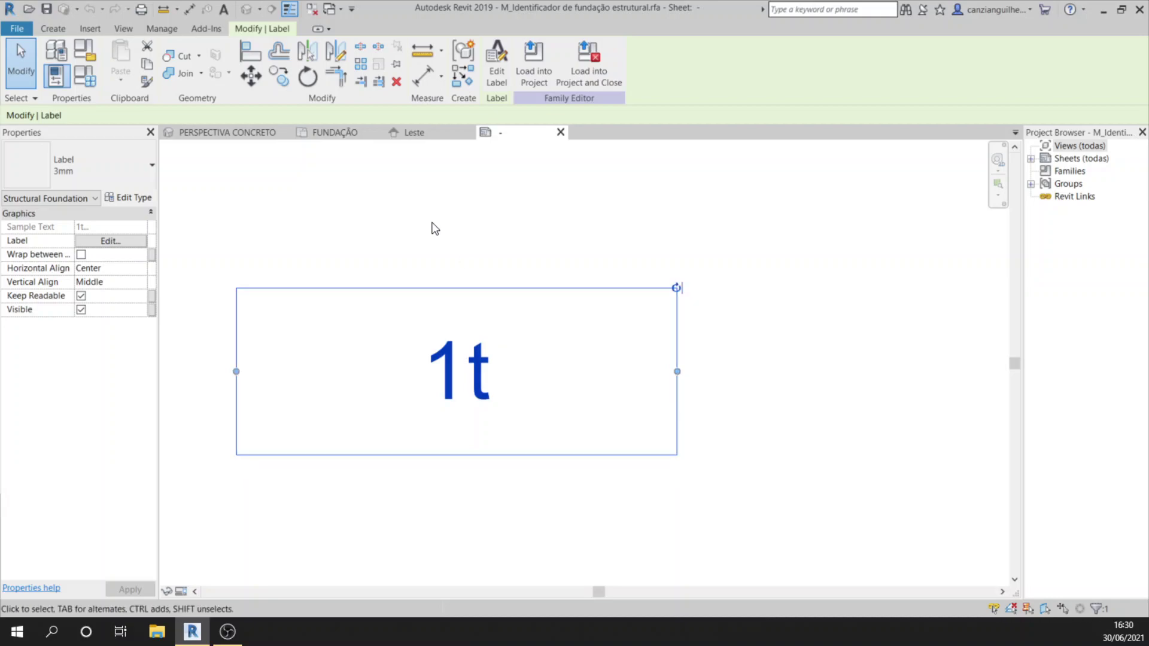
left_click(496, 77)
left_click_drag(561, 172, 788, 172)
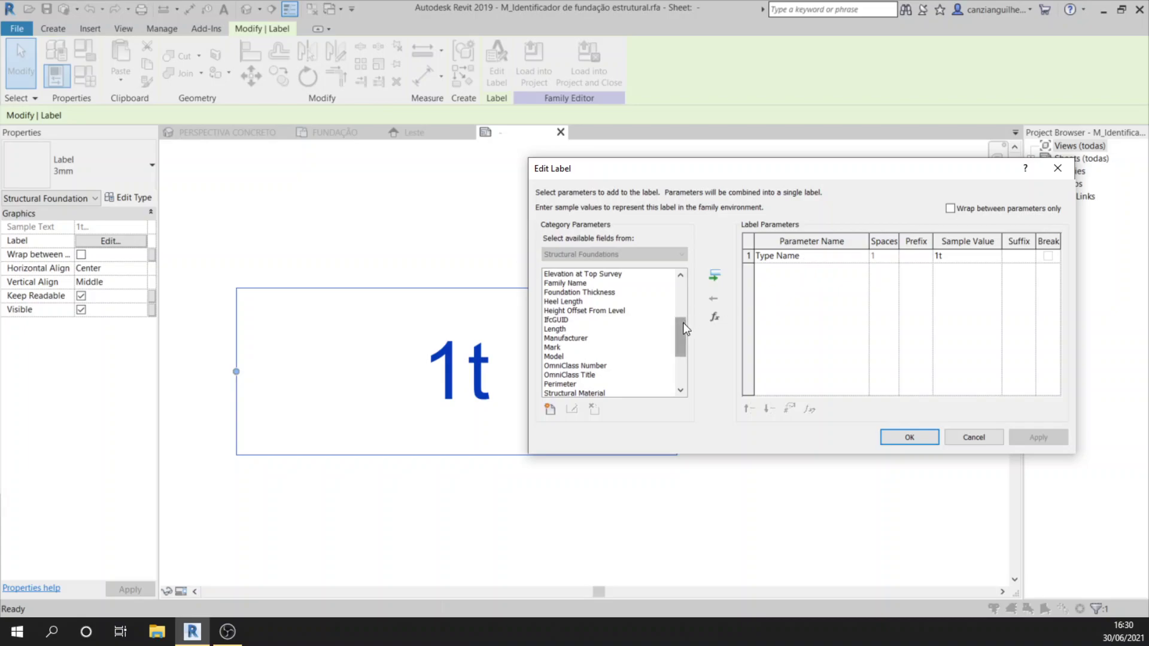
scroll(682, 323, "down", 2)
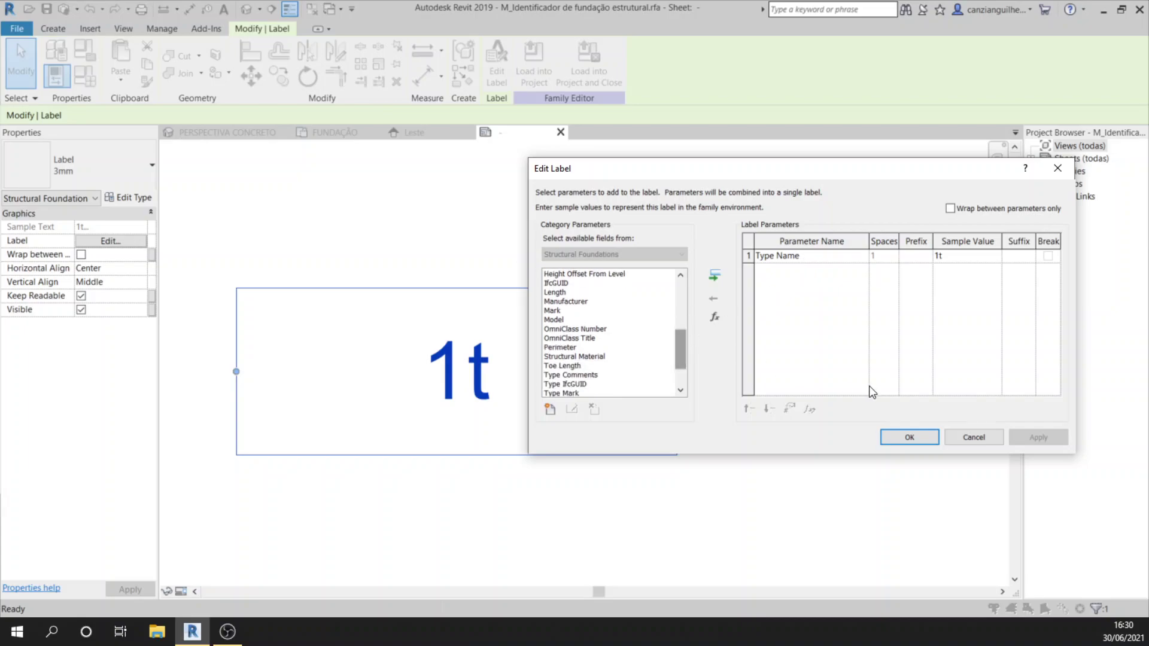
left_click(962, 436)
left_click(407, 203)
Return to the FUNDAÇÃO plan and examine the identity data of the footing at grids A and 1.
left_click(335, 133)
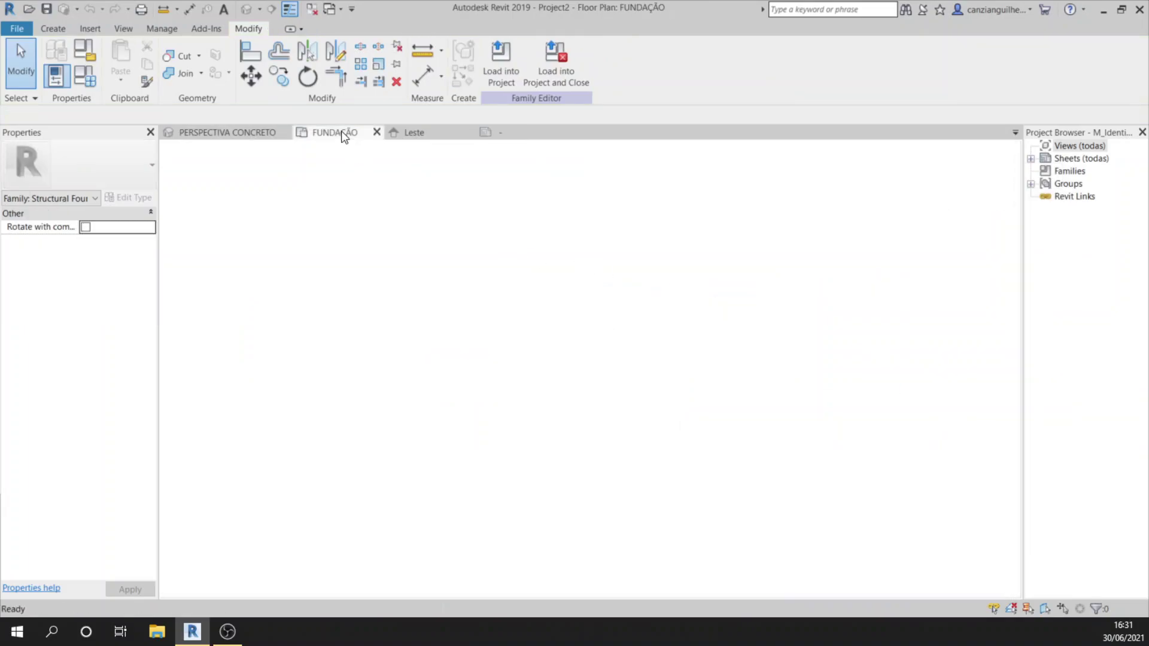
left_click(422, 289)
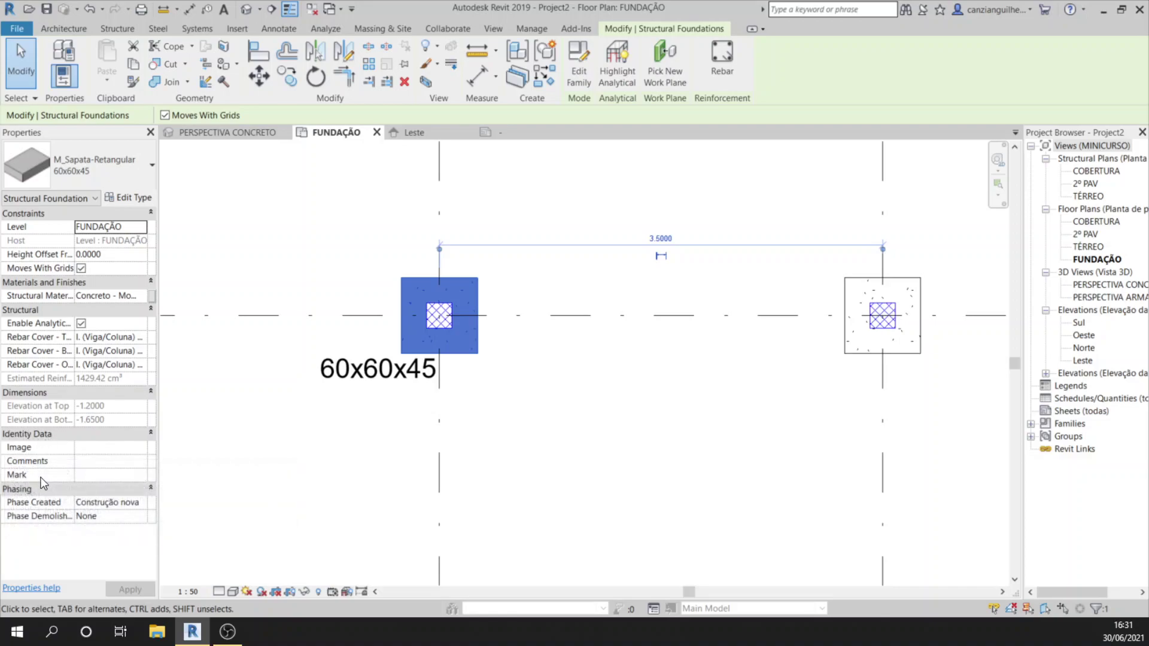
left_click(312, 446)
left_click(408, 287)
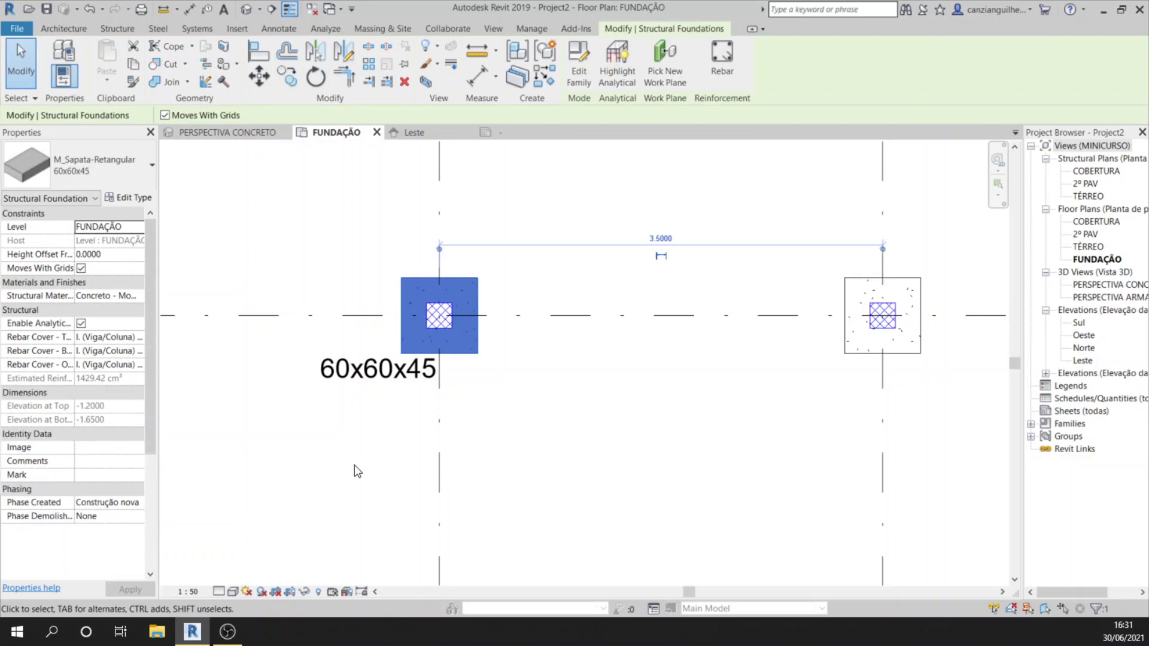
left_click(319, 429)
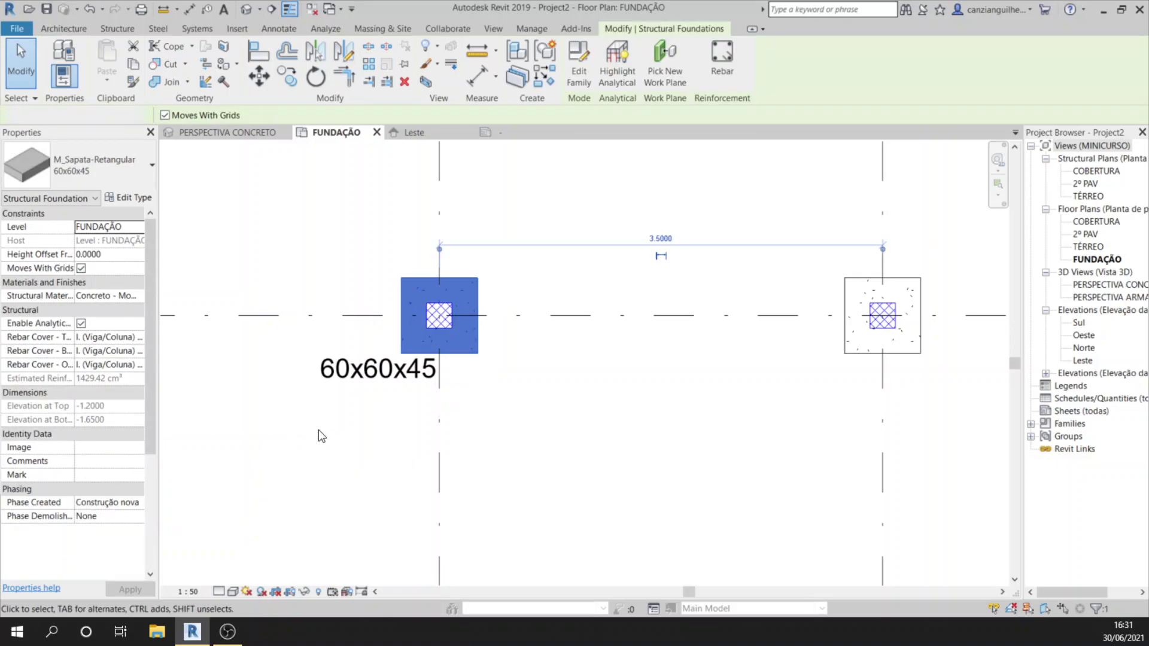
left_click(523, 136)
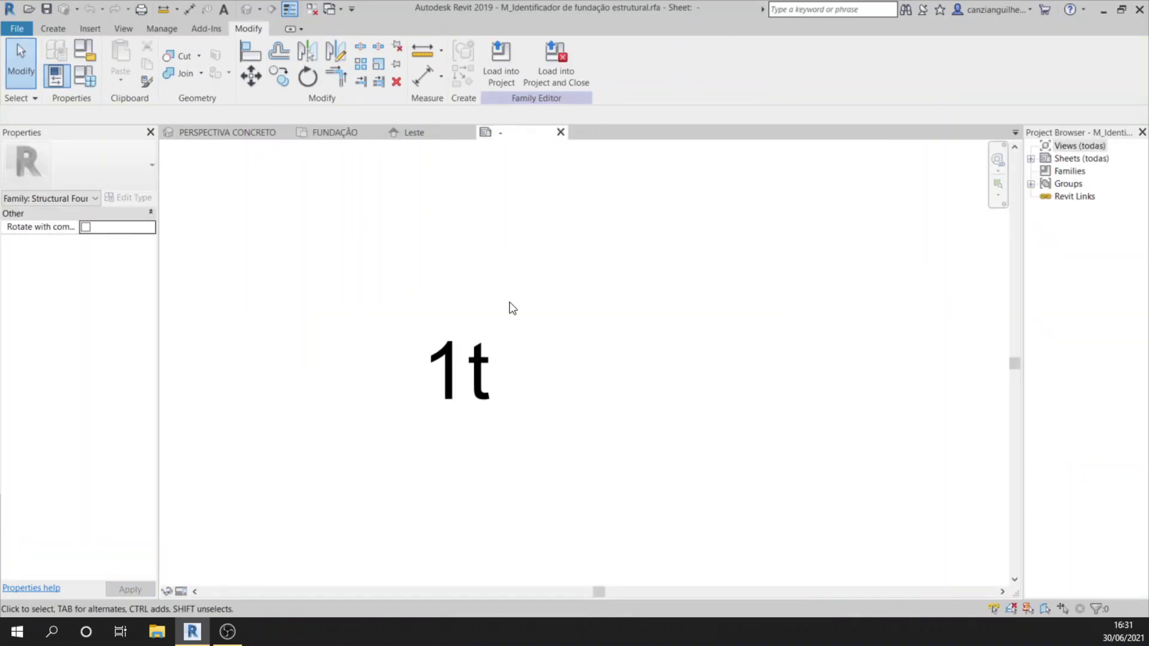
left_click(352, 128)
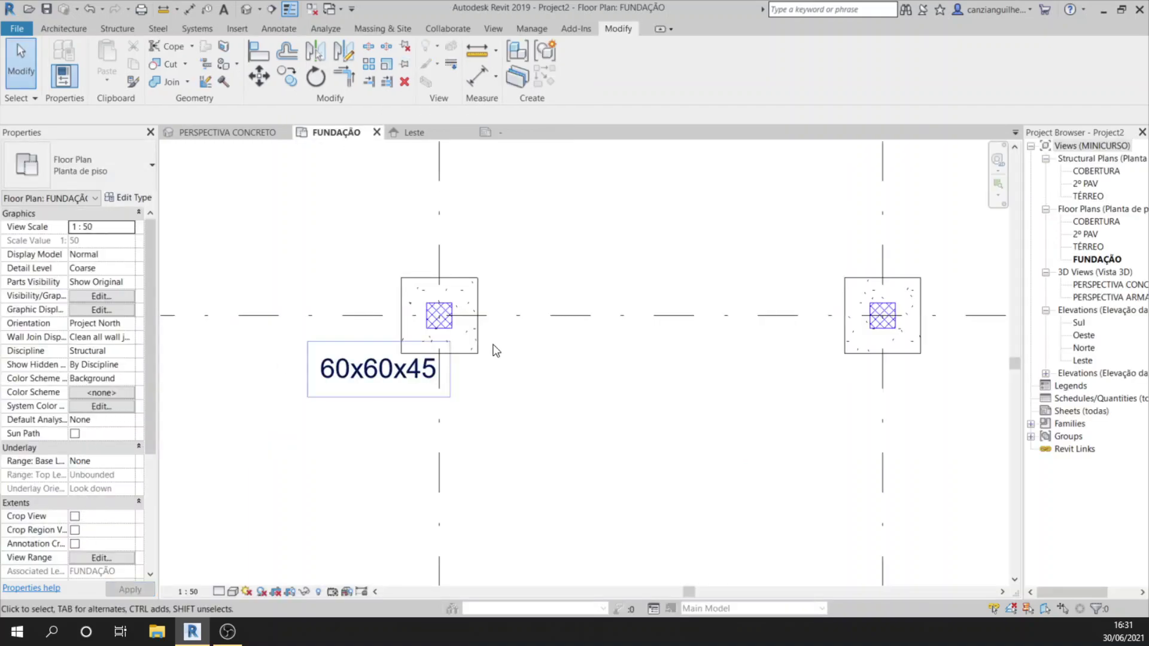
Set the Mark of the tagged footing at grids A and 1 to S01.
left_click(443, 285)
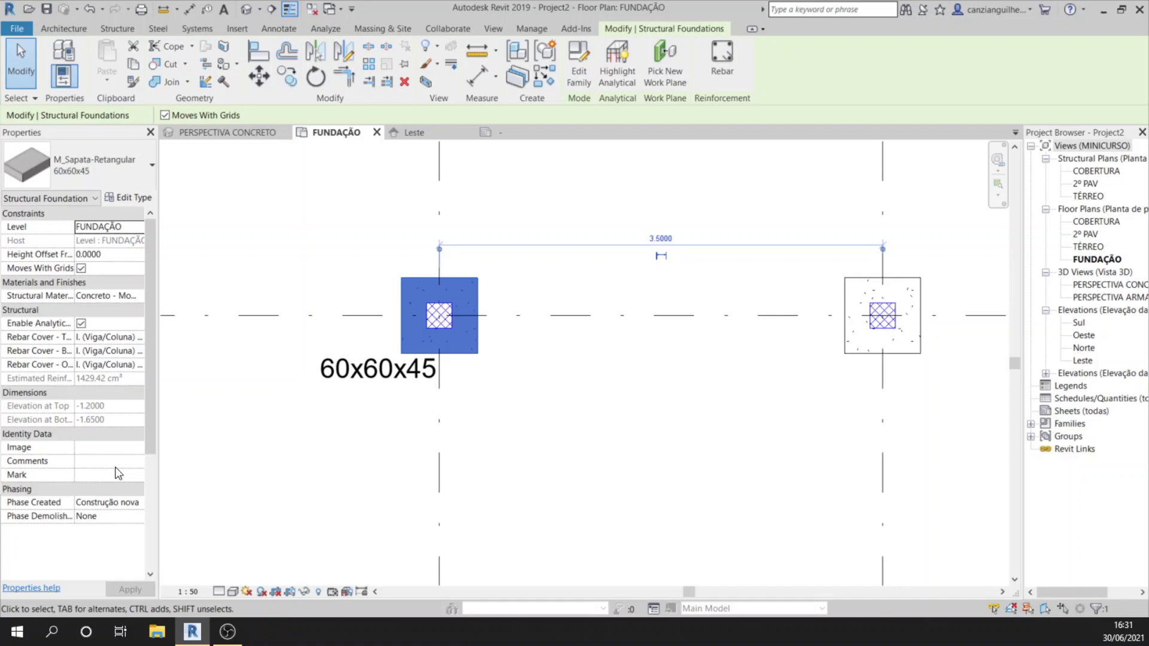
left_click(99, 475)
type("S01")
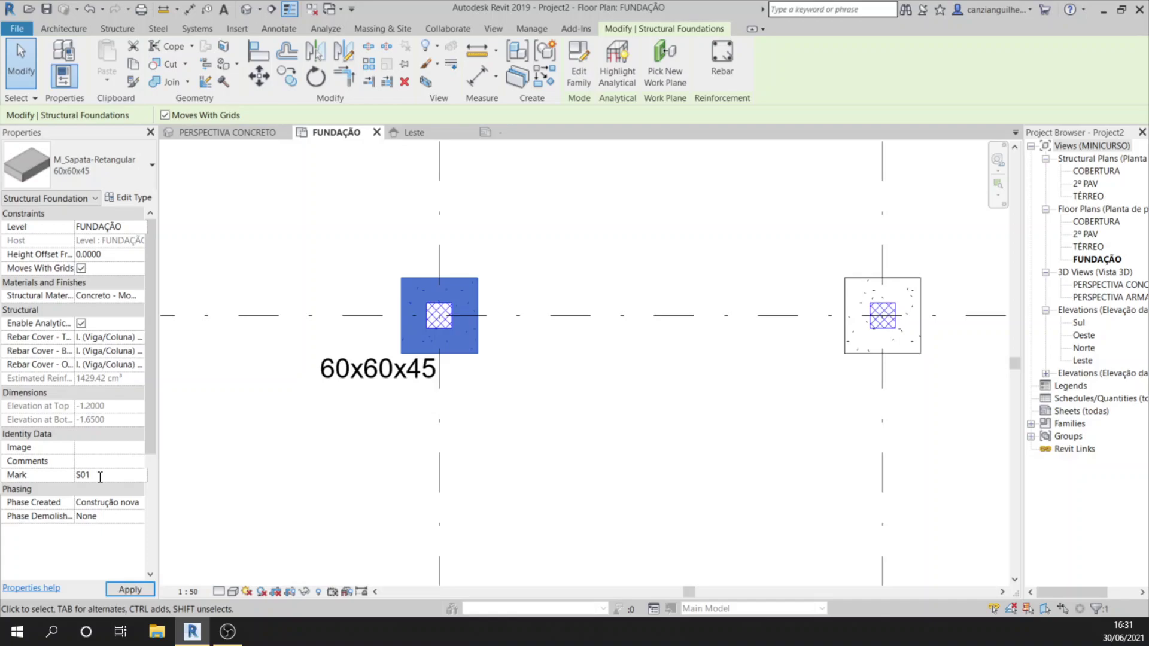
left_click(255, 462)
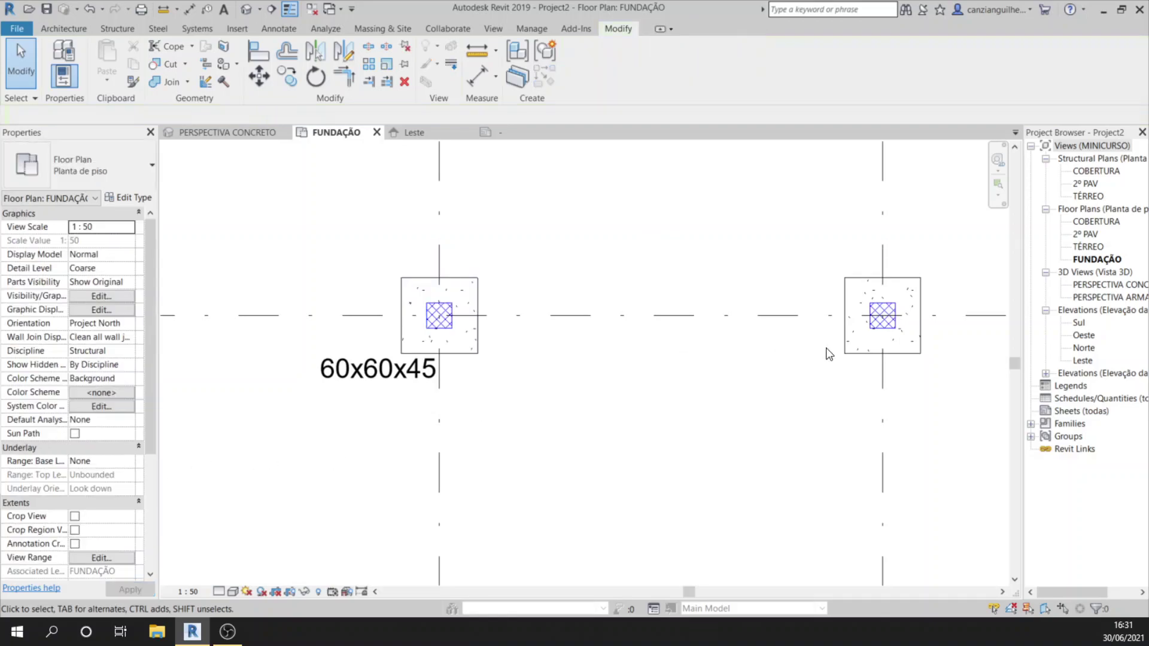
left_click(439, 315)
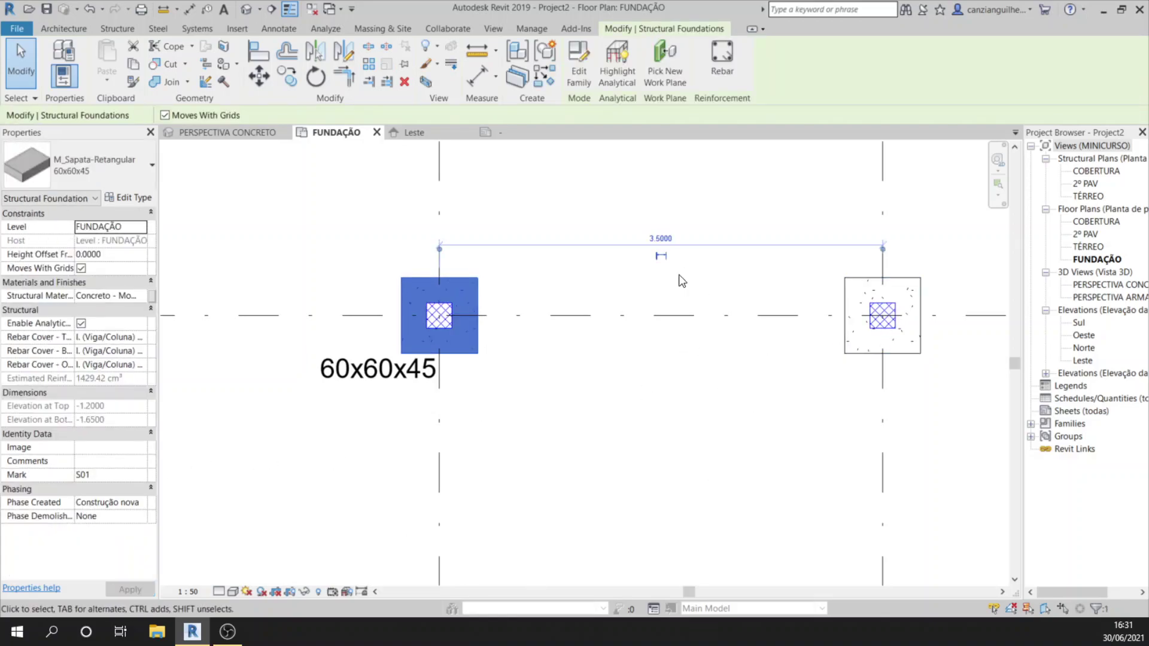
Set the Mark of the next footing to the right on the same grid line to S02.
left_click(825, 347)
left_click(858, 352)
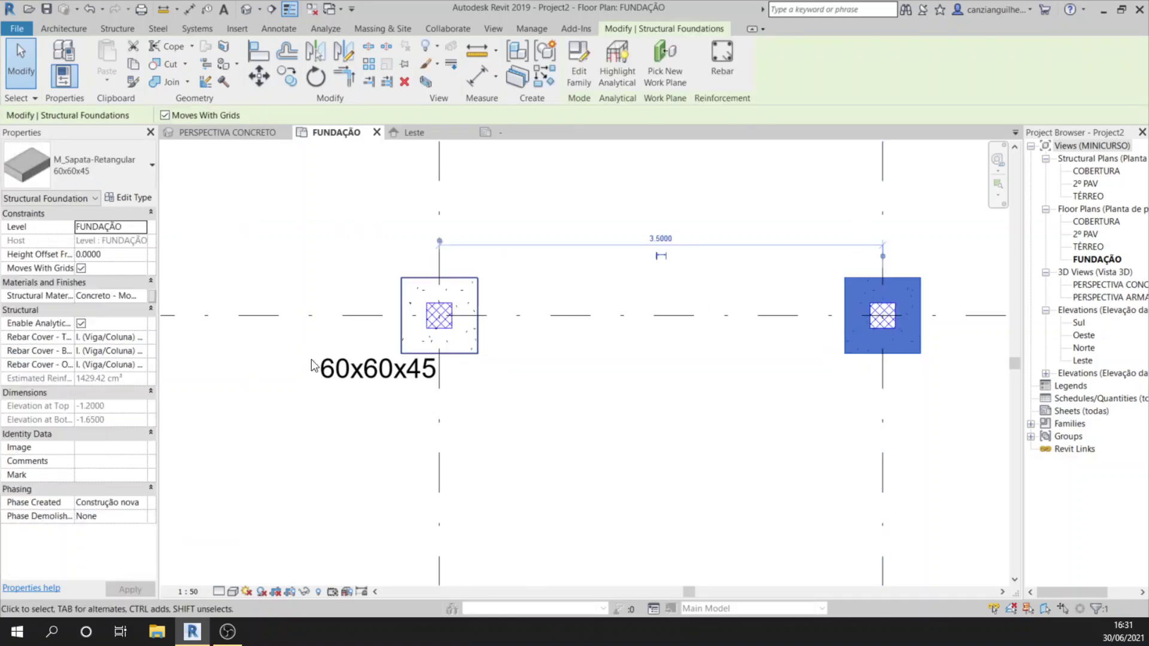
left_click(109, 475)
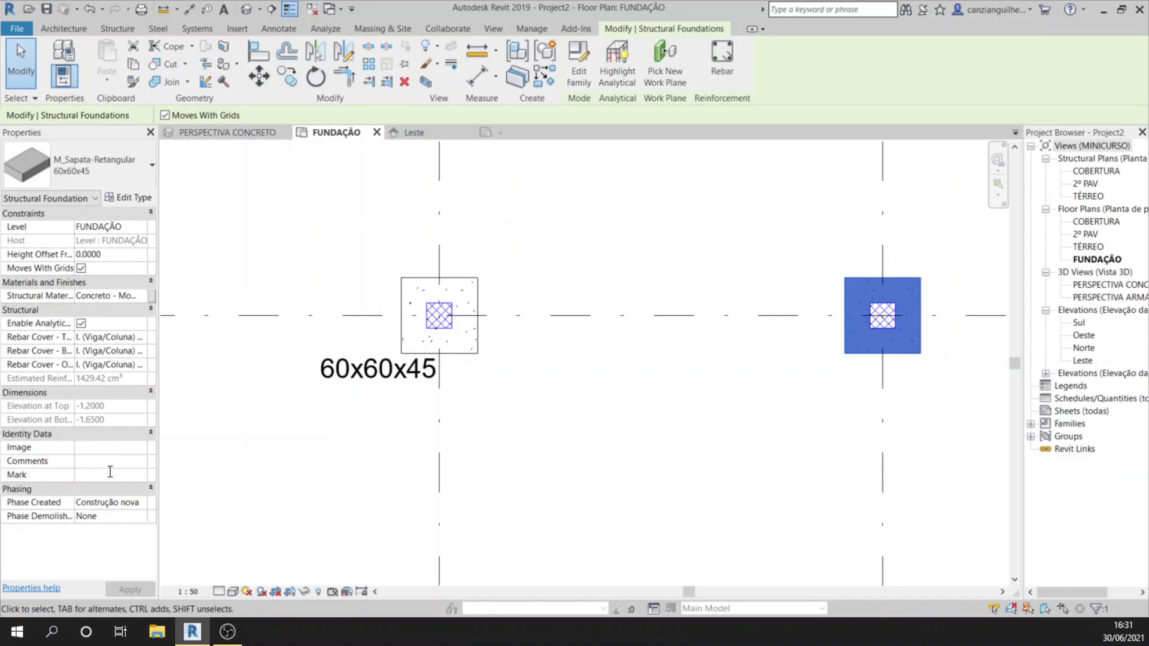
type("S02")
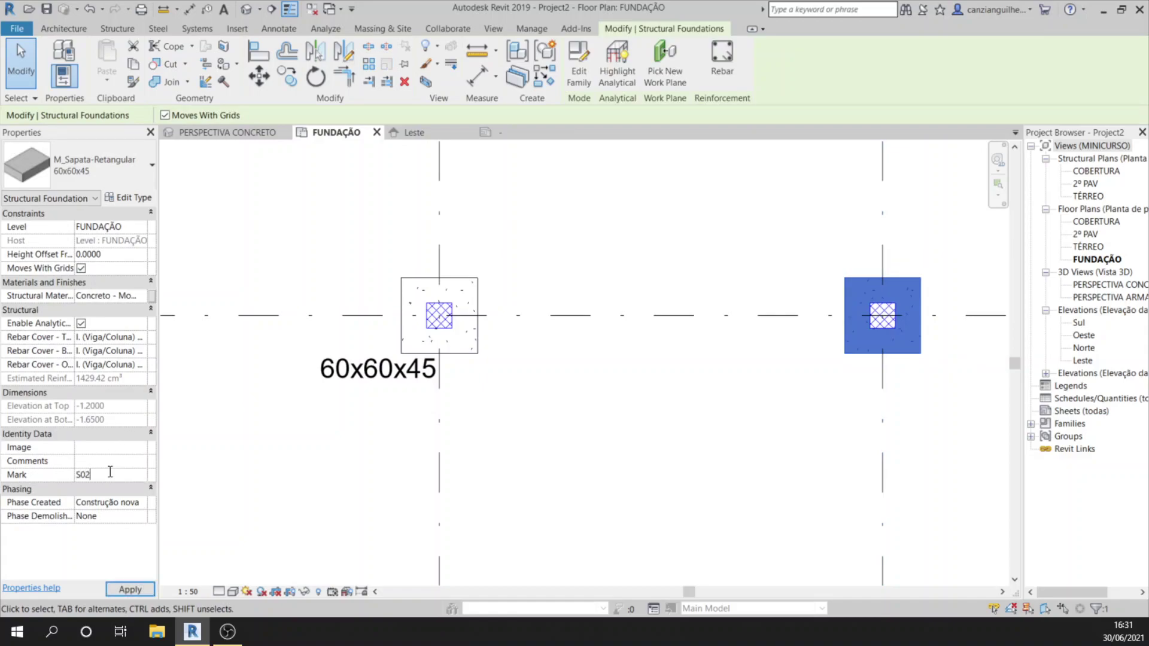
left_click(556, 504)
Check the Mark values of the two neighbouring footings in turn.
middle_click_drag(514, 397, 424, 413)
left_click(386, 366)
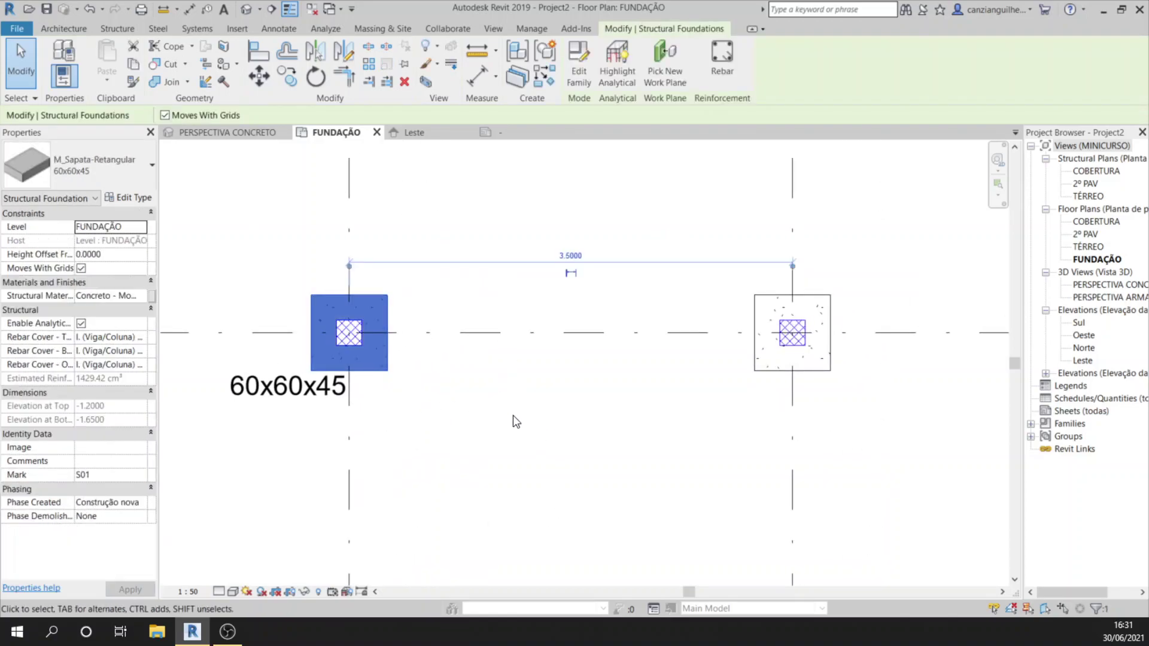
left_click(777, 376)
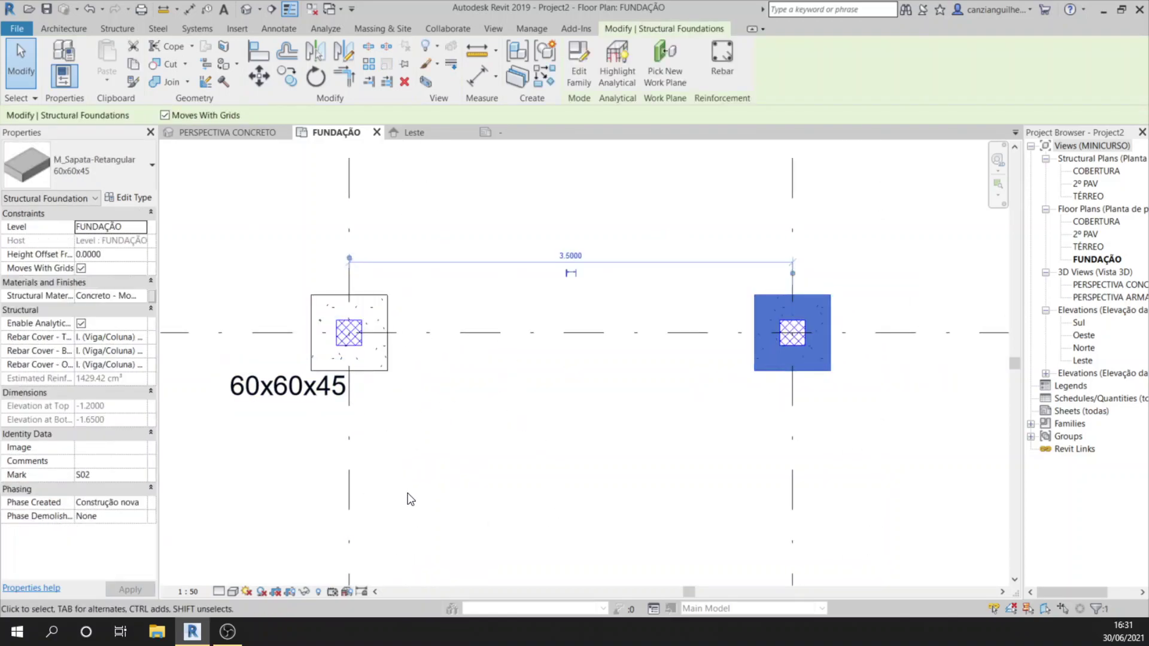
left_click(411, 458)
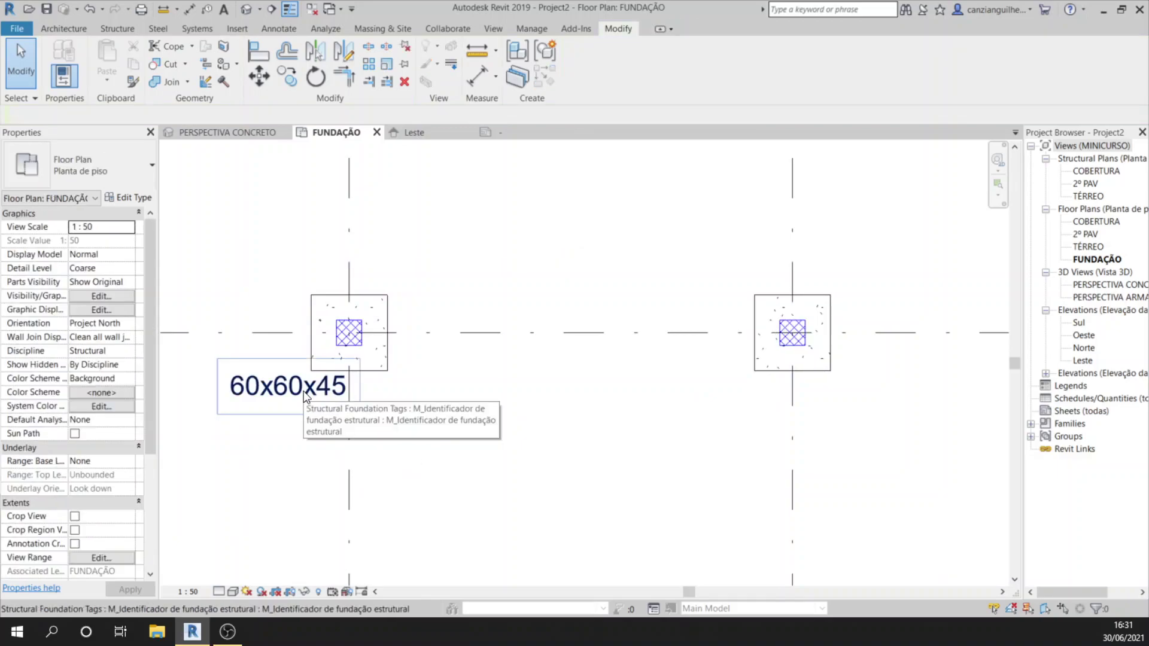
In the foundation tag family, add the Mark parameter to the label and place it above Type Name.
left_click(500, 133)
left_click(448, 377)
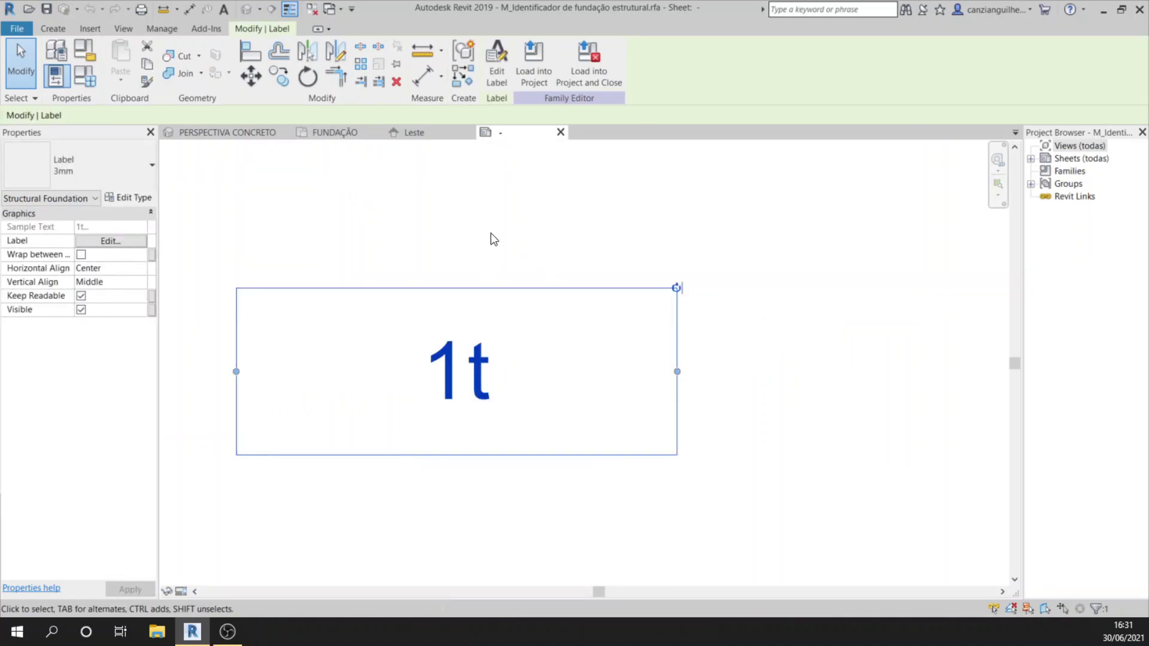
left_click(498, 81)
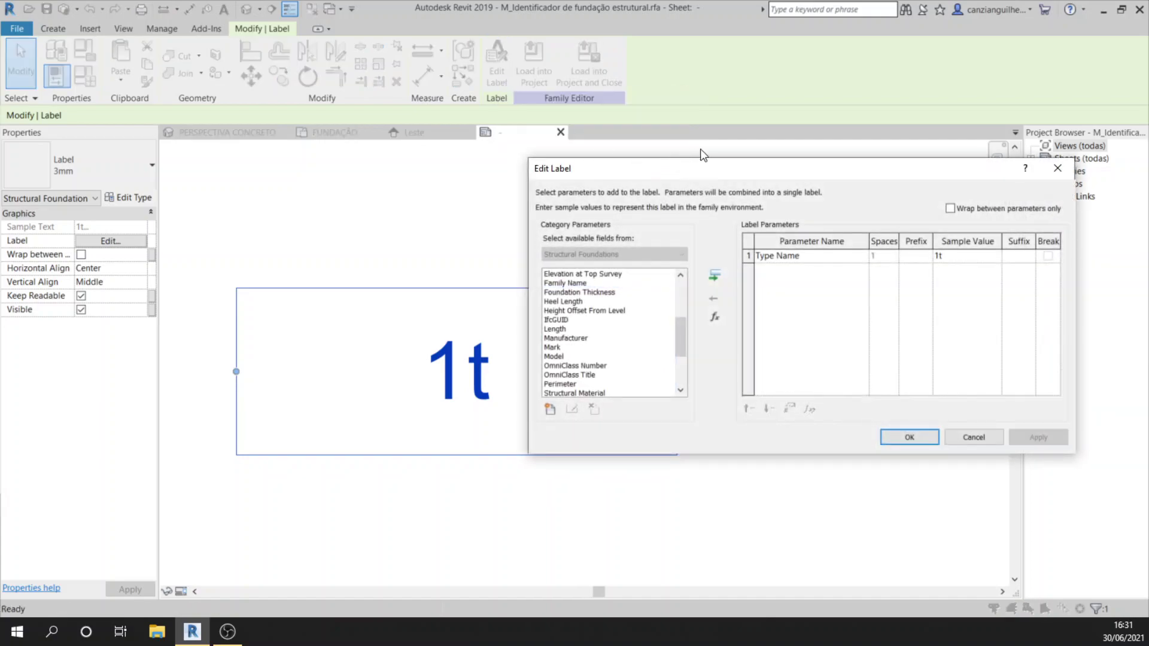
left_click_drag(710, 169, 672, 158)
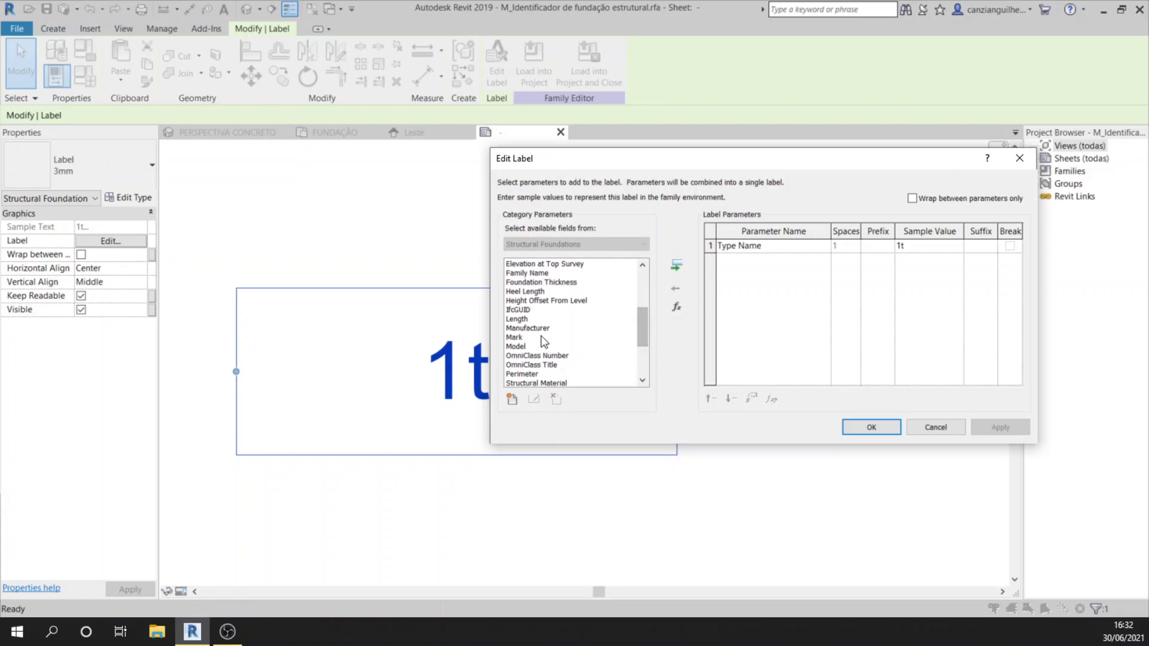
left_click(521, 336)
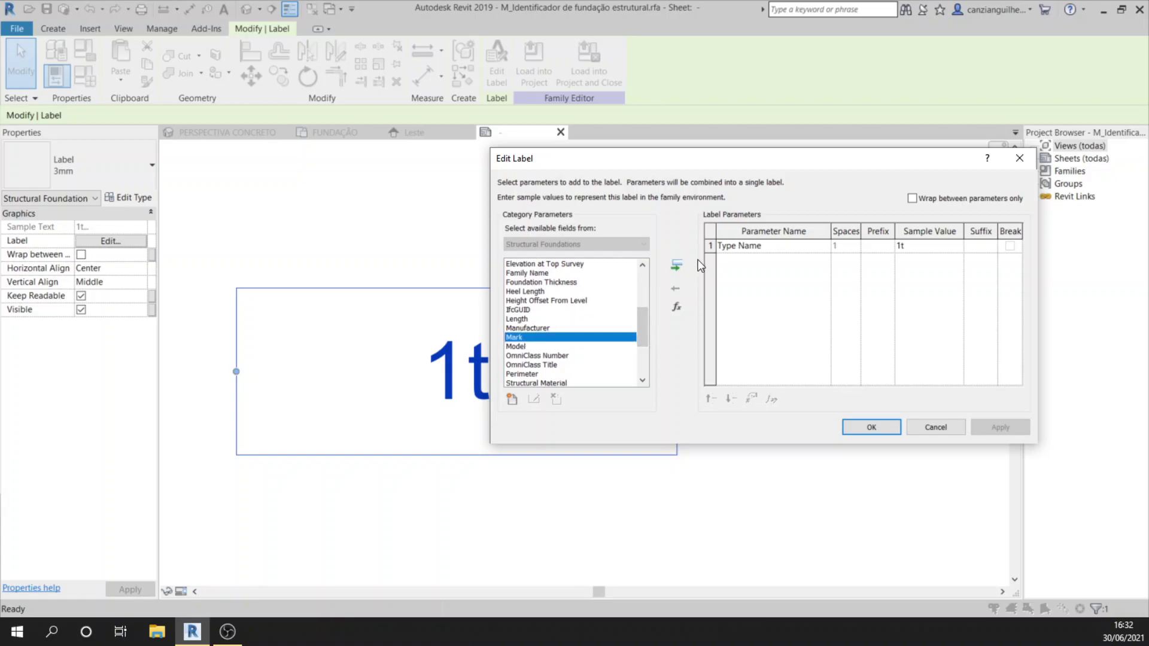
left_click(676, 265)
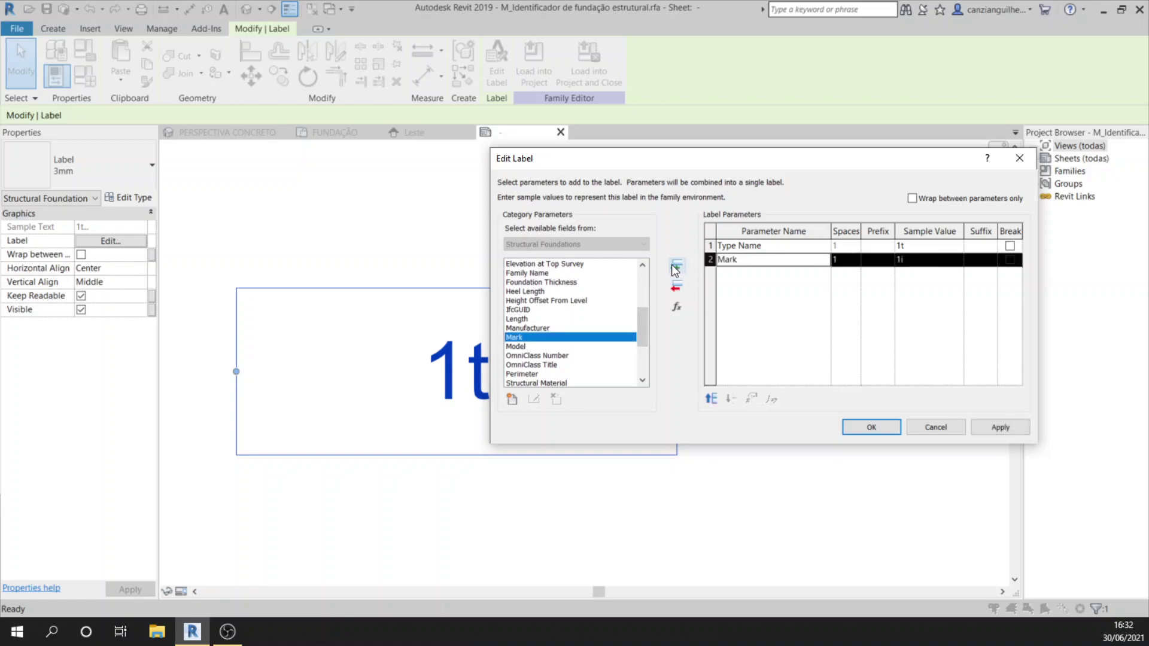
left_click(711, 400)
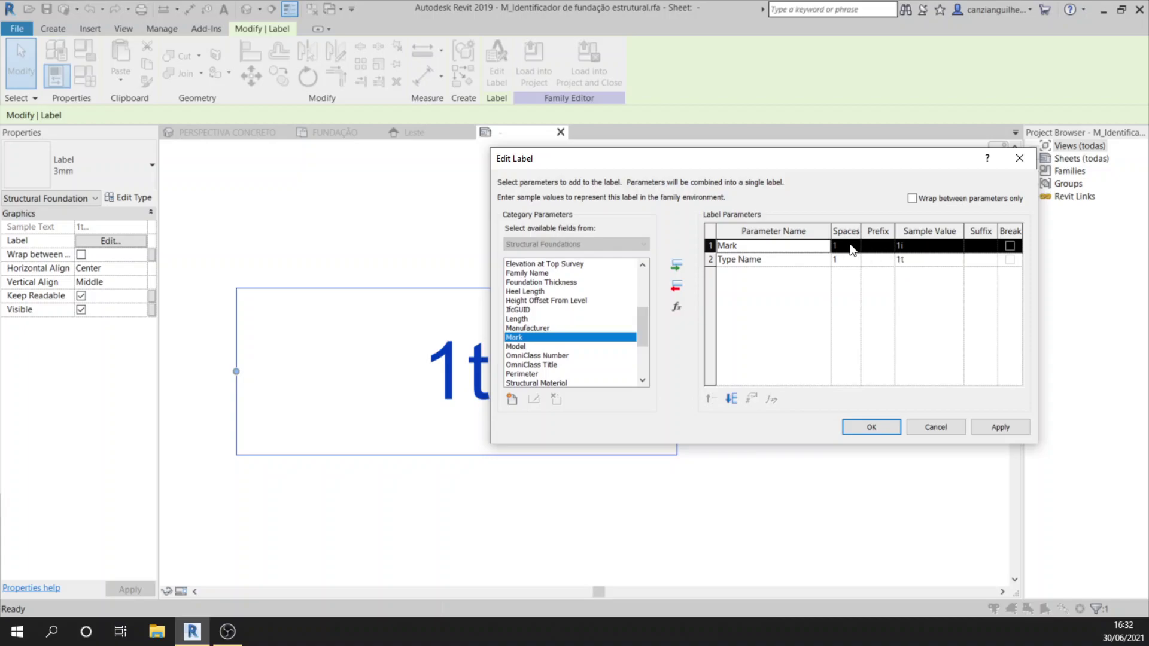
Set the sample value of the label's Mark parameter to S00 and apply it.
left_click(912, 246)
left_click_drag(912, 246, 897, 246)
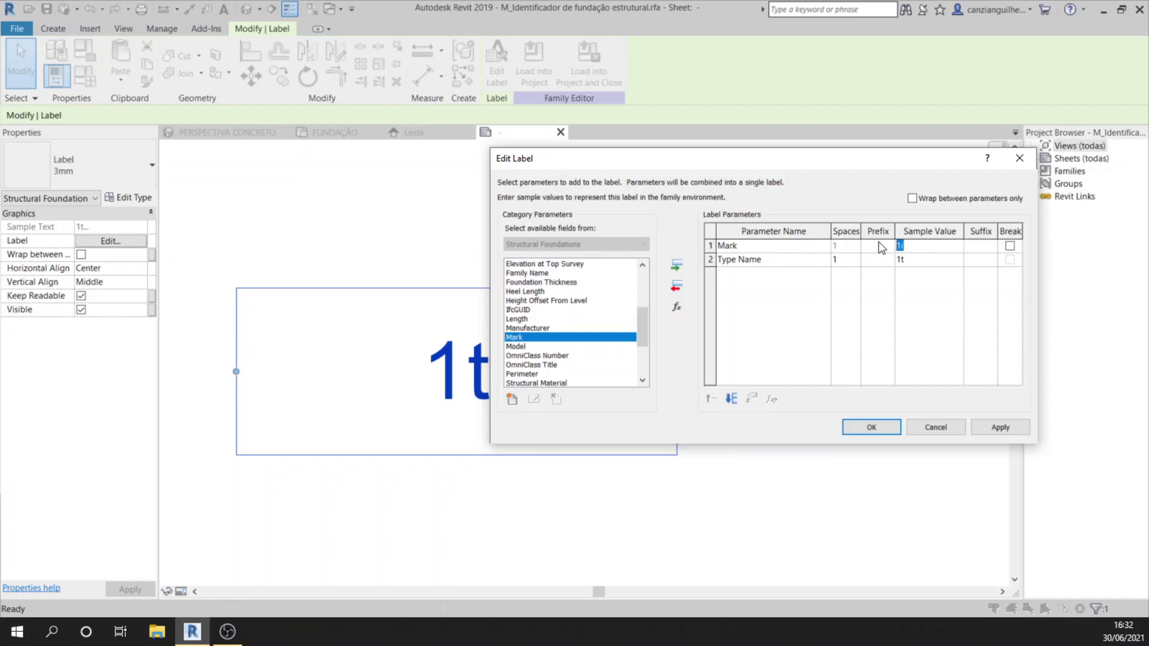
type("S00")
left_click(998, 426)
left_click_drag(733, 160, 568, 197)
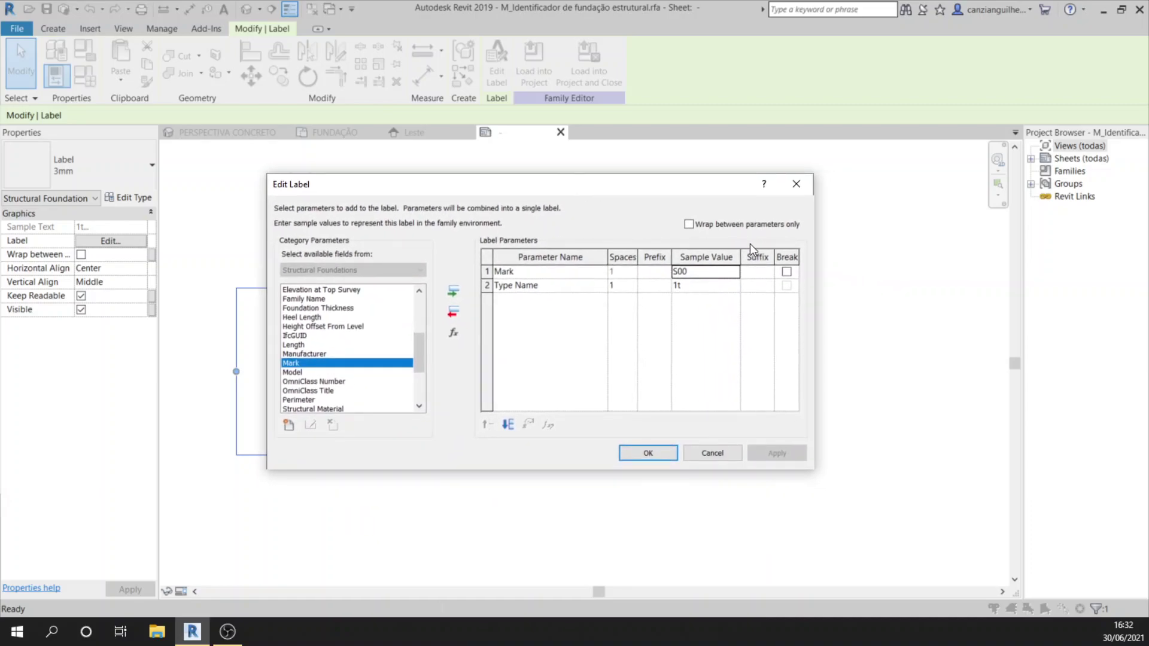
Add a line break after the Mark parameter in the label and apply it to check the two-line layout.
left_click(652, 270)
left_click_drag(653, 188, 758, 143)
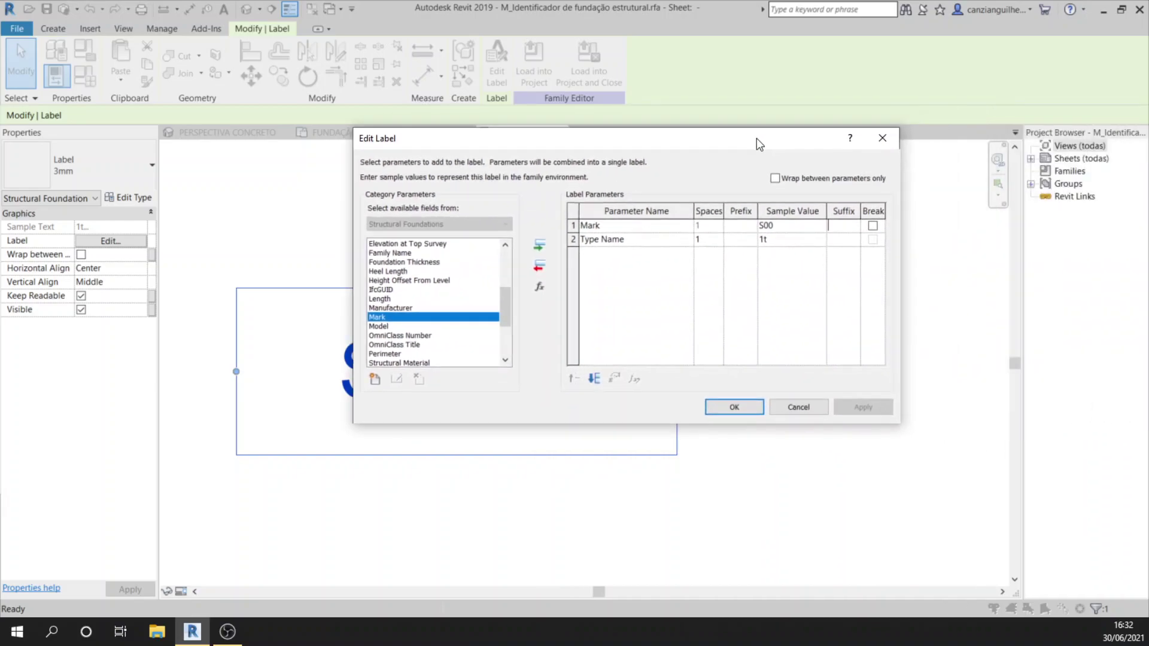
left_click(873, 226)
left_click(873, 407)
left_click_drag(687, 139, 1049, 168)
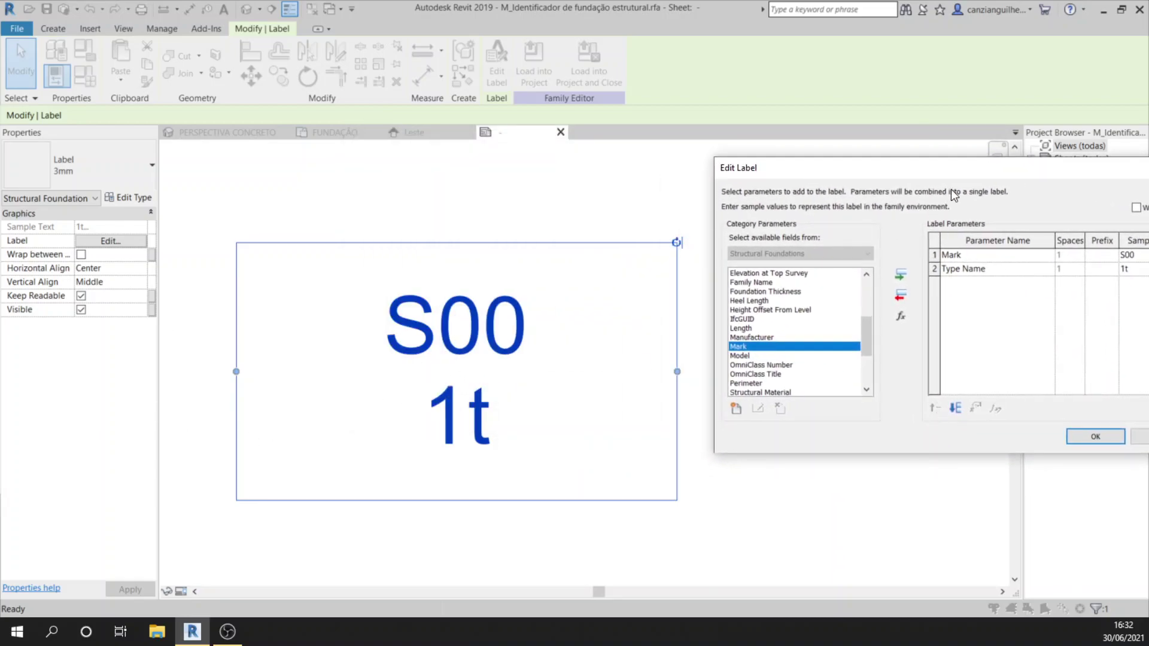
left_click_drag(964, 167, 736, 142)
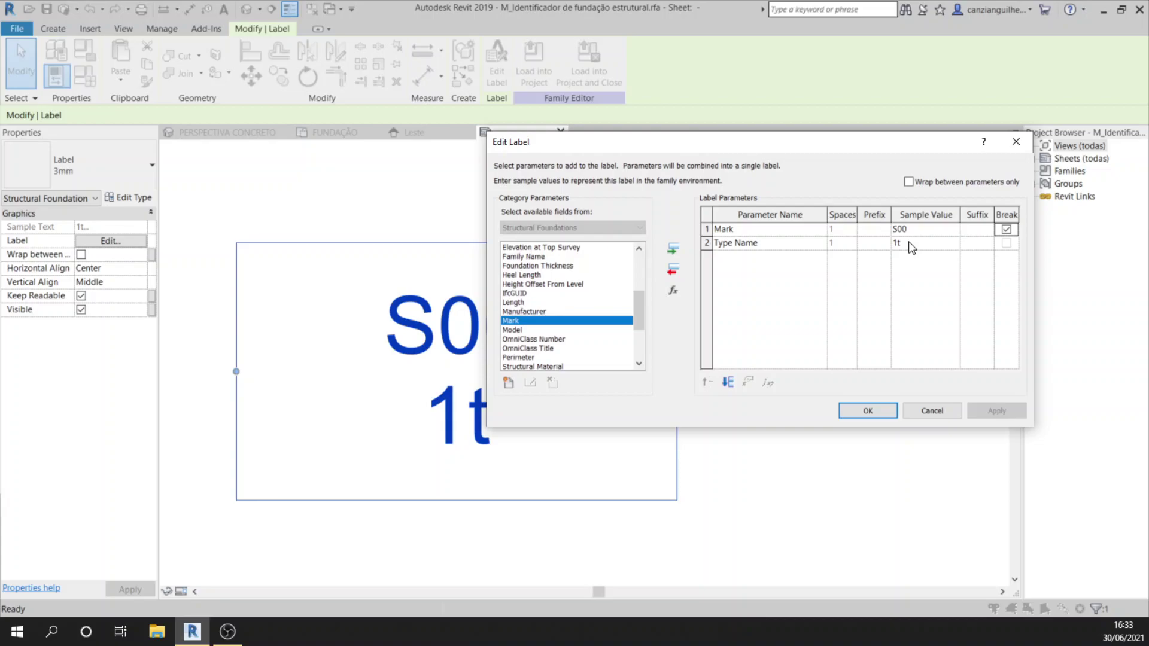
Set the sample value of the label's Type Name parameter to 000 and accept the label changes.
left_click_drag(641, 295, 646, 239)
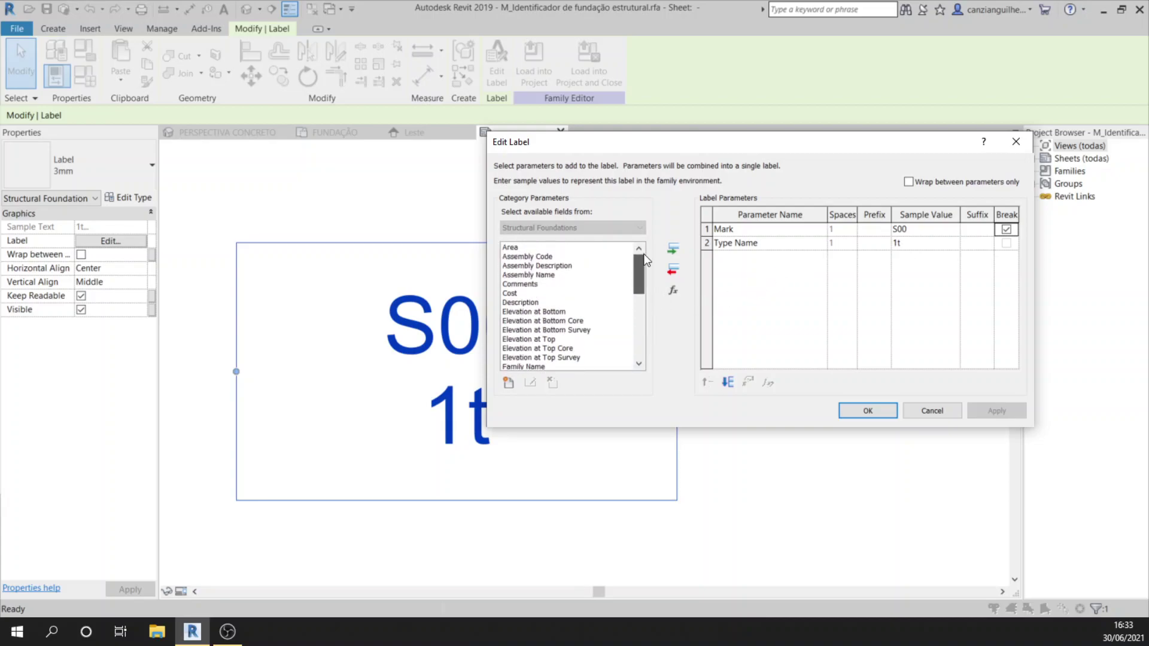
left_click(532, 285)
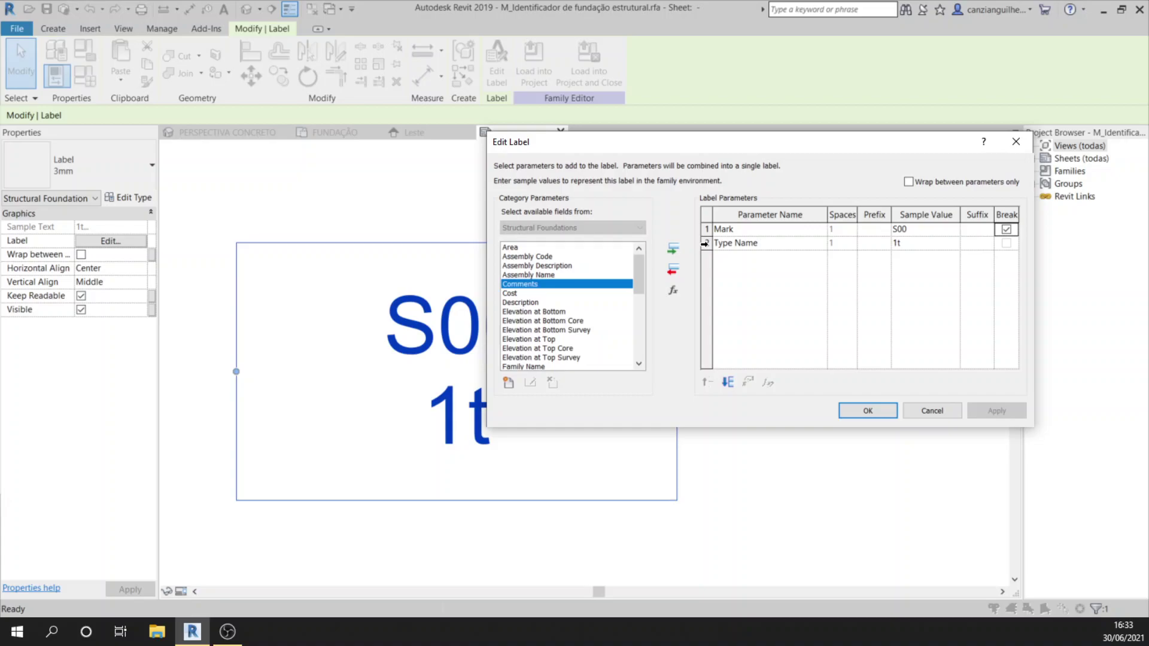
left_click(910, 241)
type("000")
left_click(882, 413)
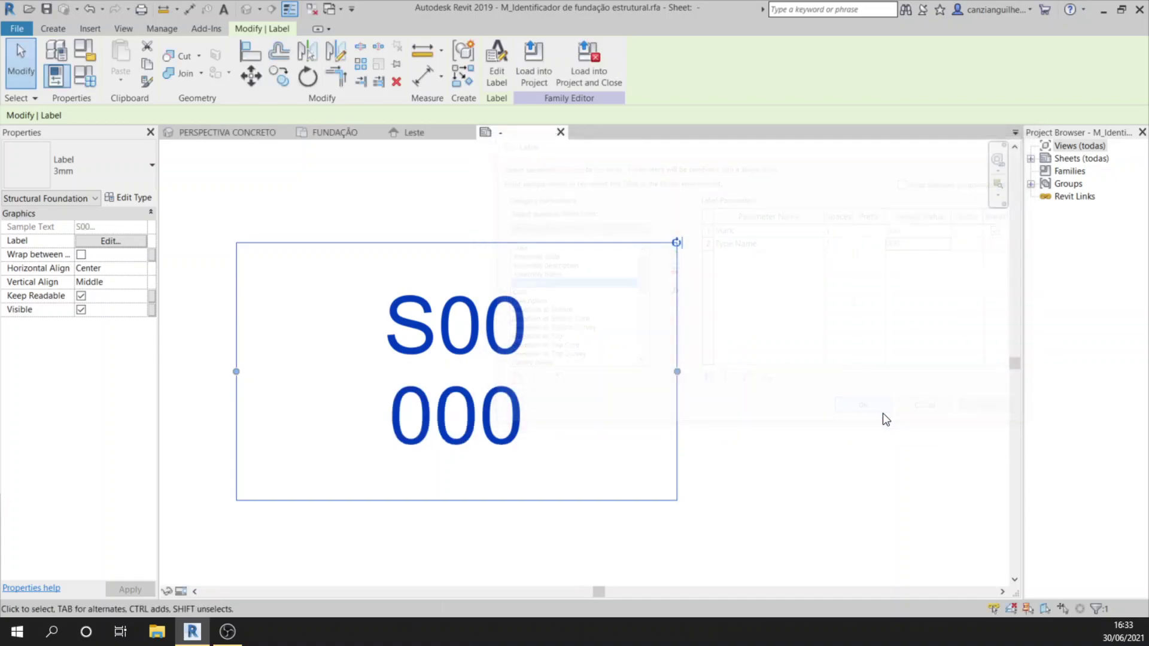
left_click(787, 303)
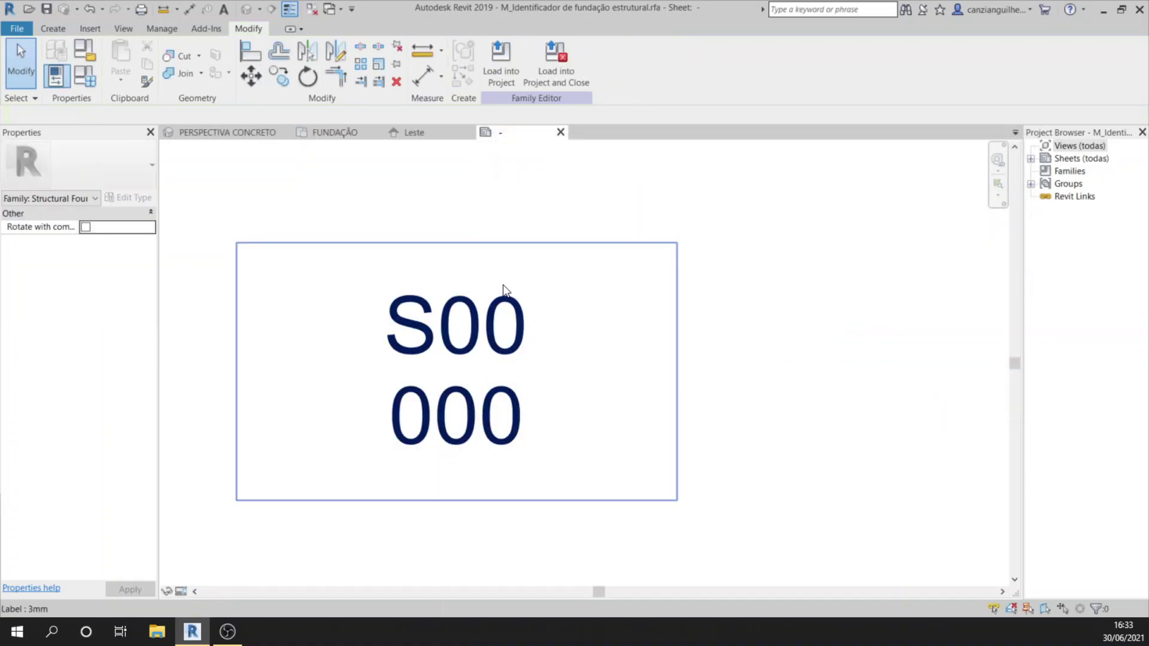
Load the edited foundation tag family into the project, overwriting the existing version and its parameter values.
scroll(566, 284, "down", 2)
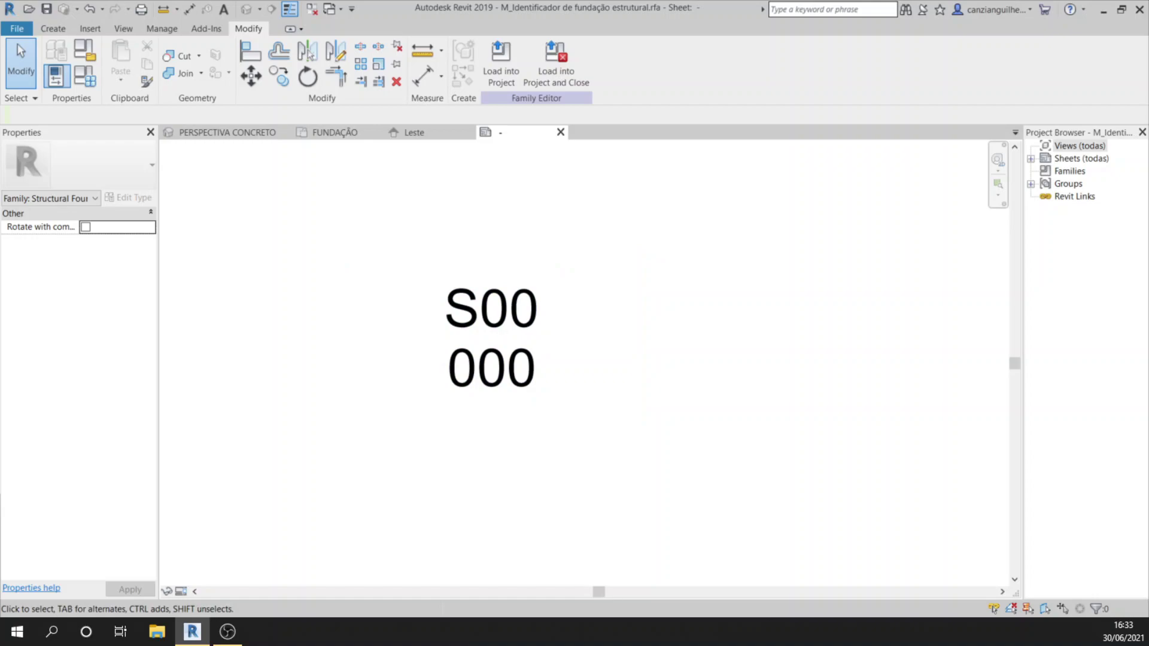
middle_click_drag(554, 228, 576, 258)
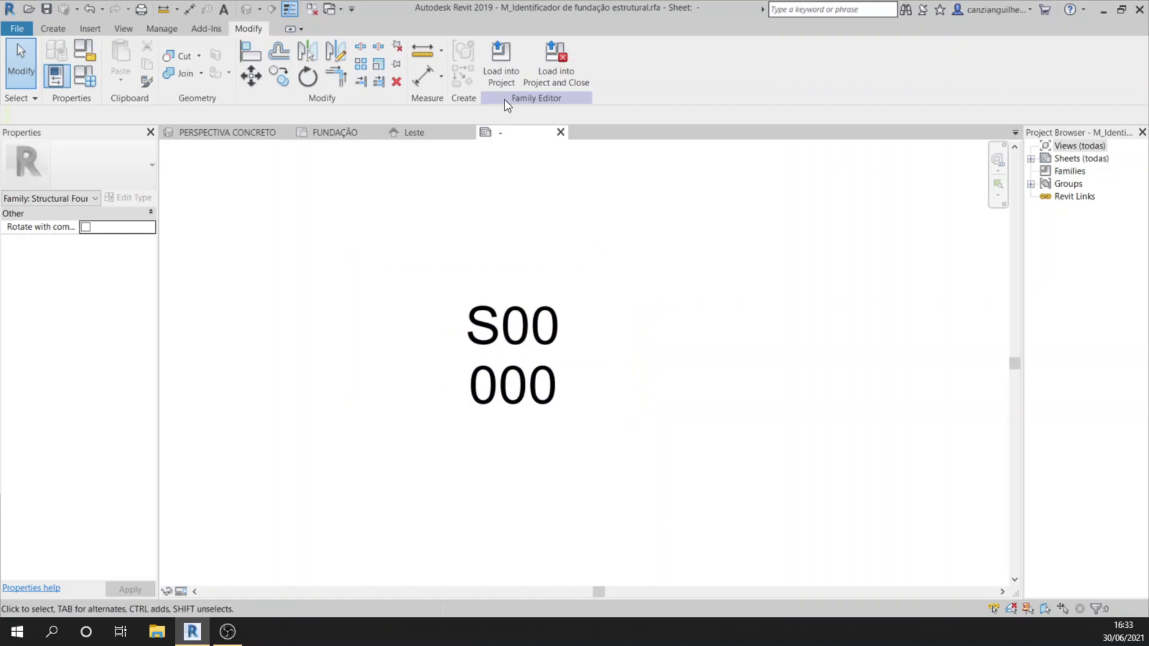
left_click(503, 63)
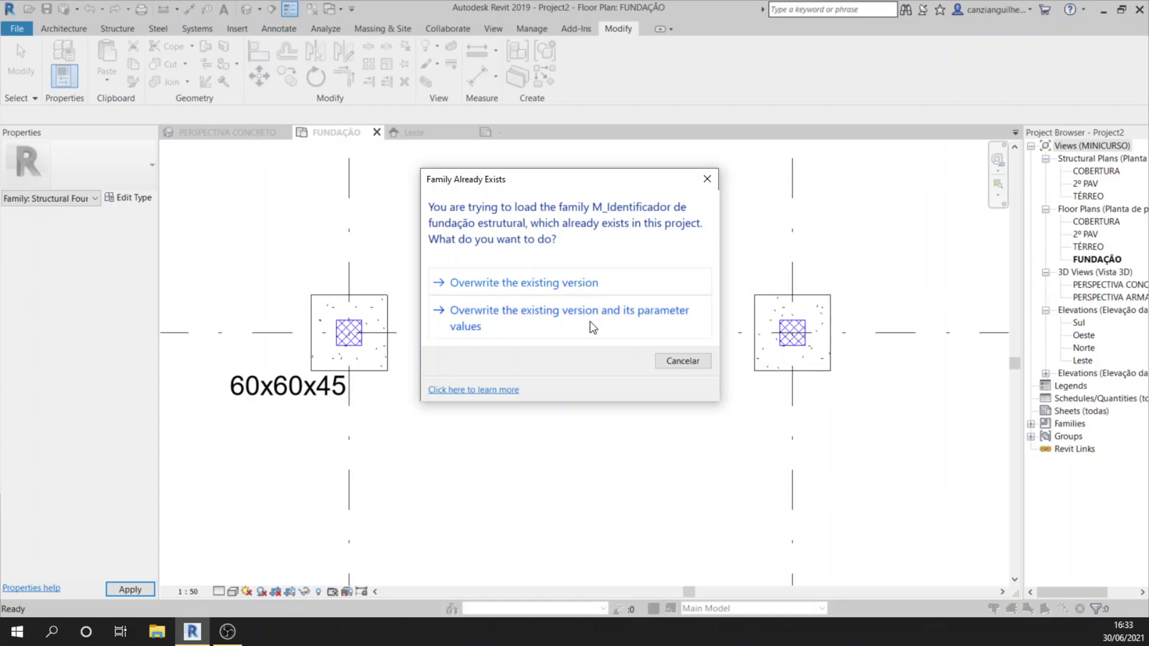
left_click(518, 316)
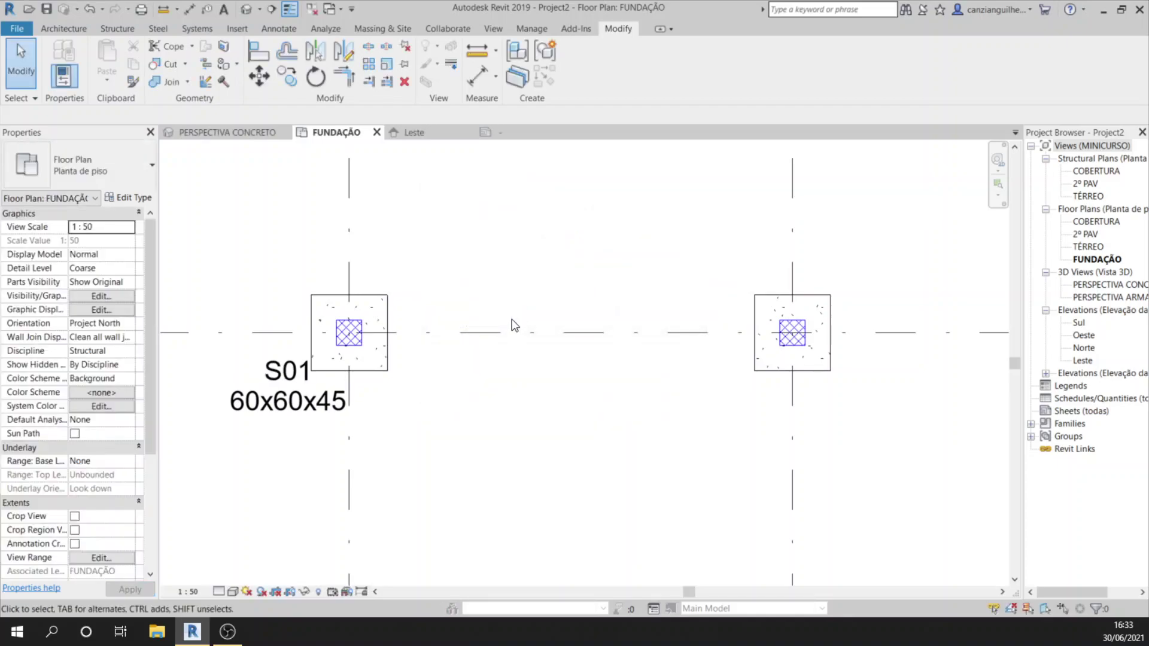
Move the S01 tag so it sits just below and to the right of the footing at grid 1/A.
left_click(329, 362)
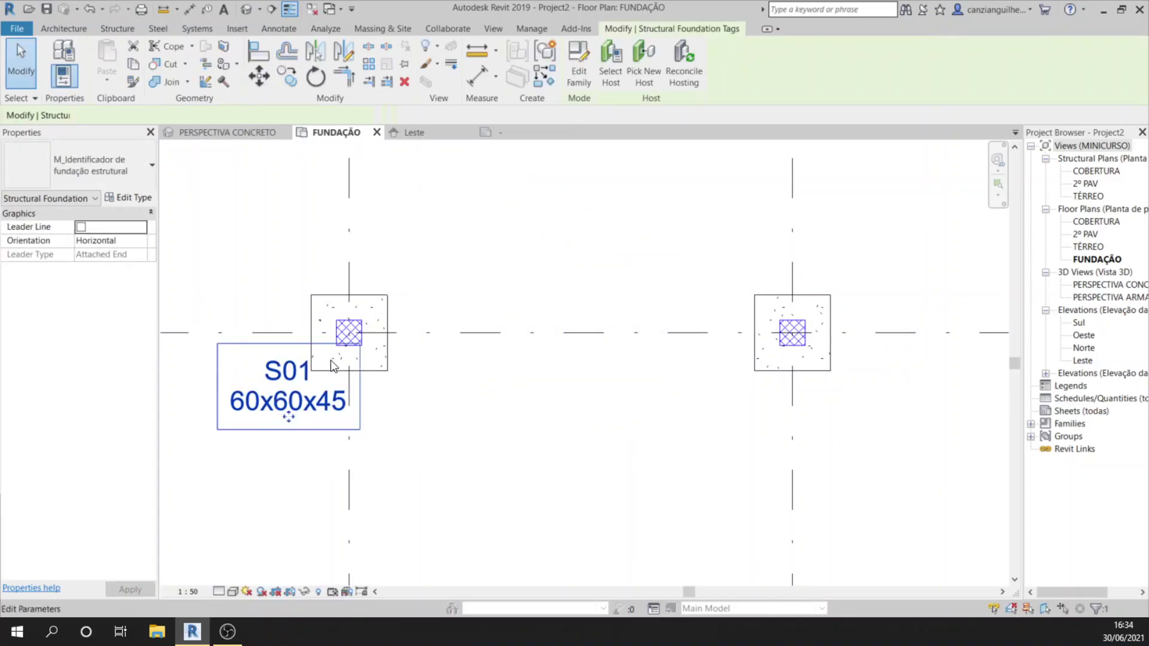
left_click_drag(289, 419, 418, 419, "ctrl")
left_click(501, 221)
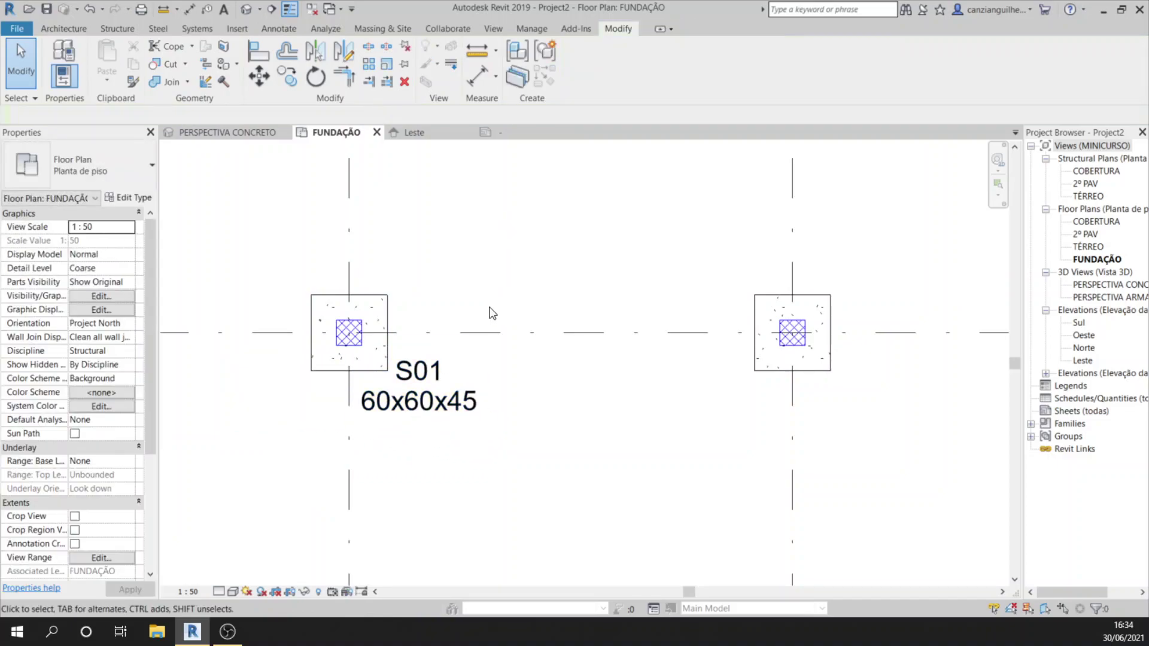
Tag the footing at grid 2/A by category without a leader and place the tag below and to the left of it.
scroll(492, 273, "down", 3)
scroll(492, 274, "down", 2)
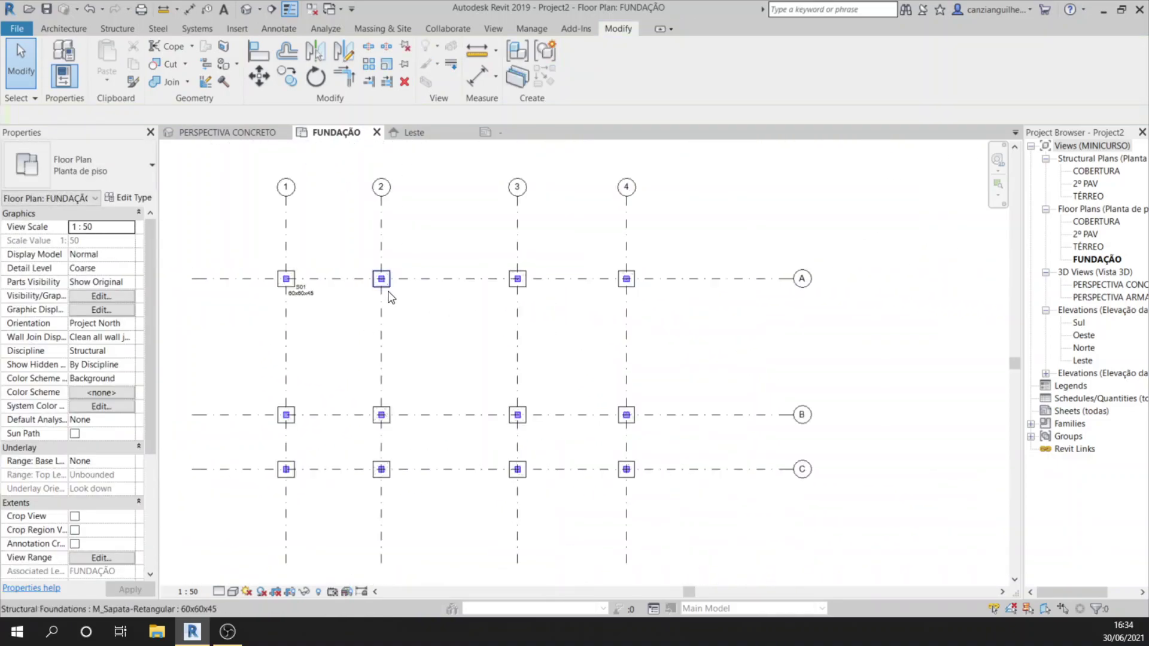
middle_click_drag(453, 336, 469, 320)
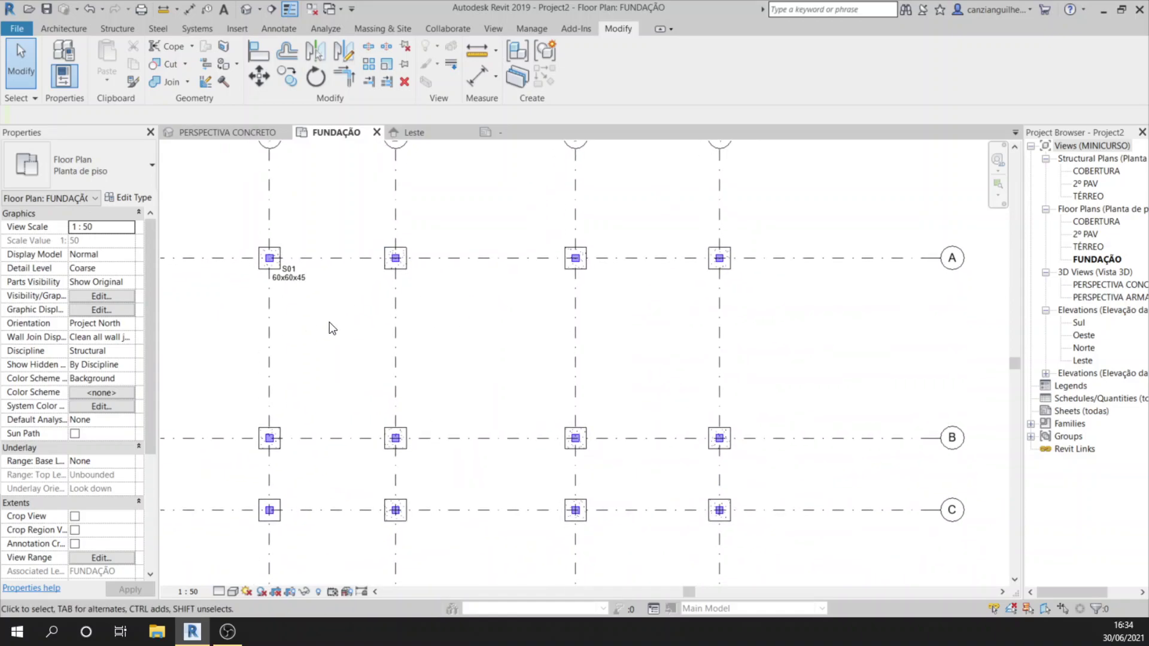
scroll(300, 298, "up", 3)
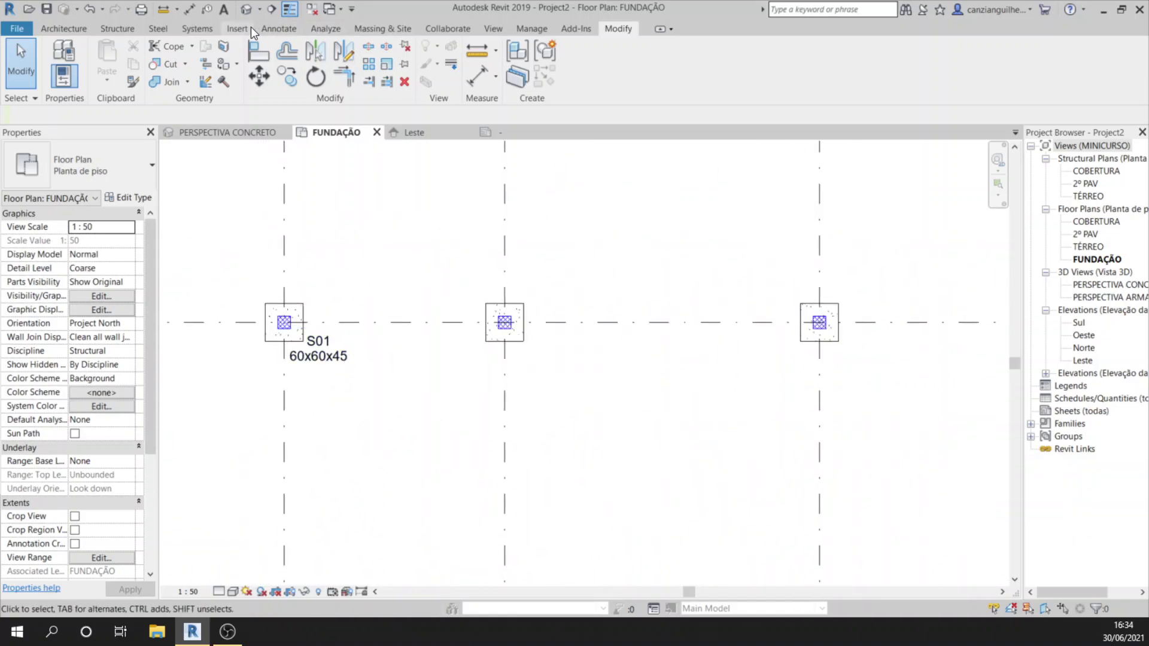
left_click(278, 29)
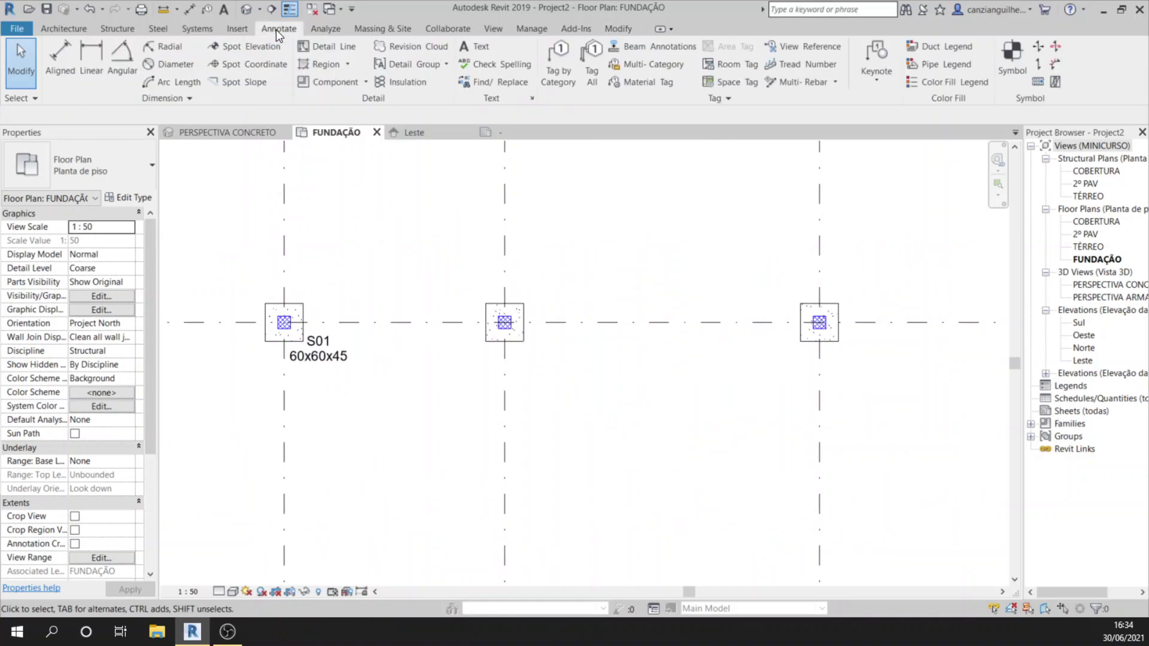
left_click(558, 66)
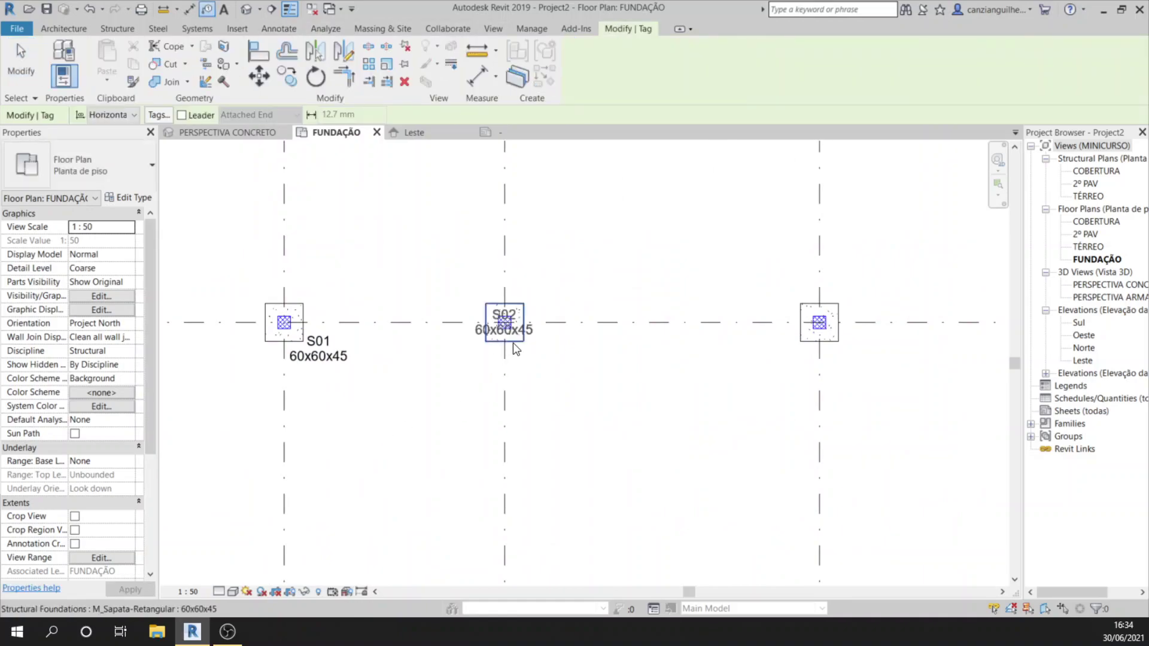
scroll(512, 342, "up", 2)
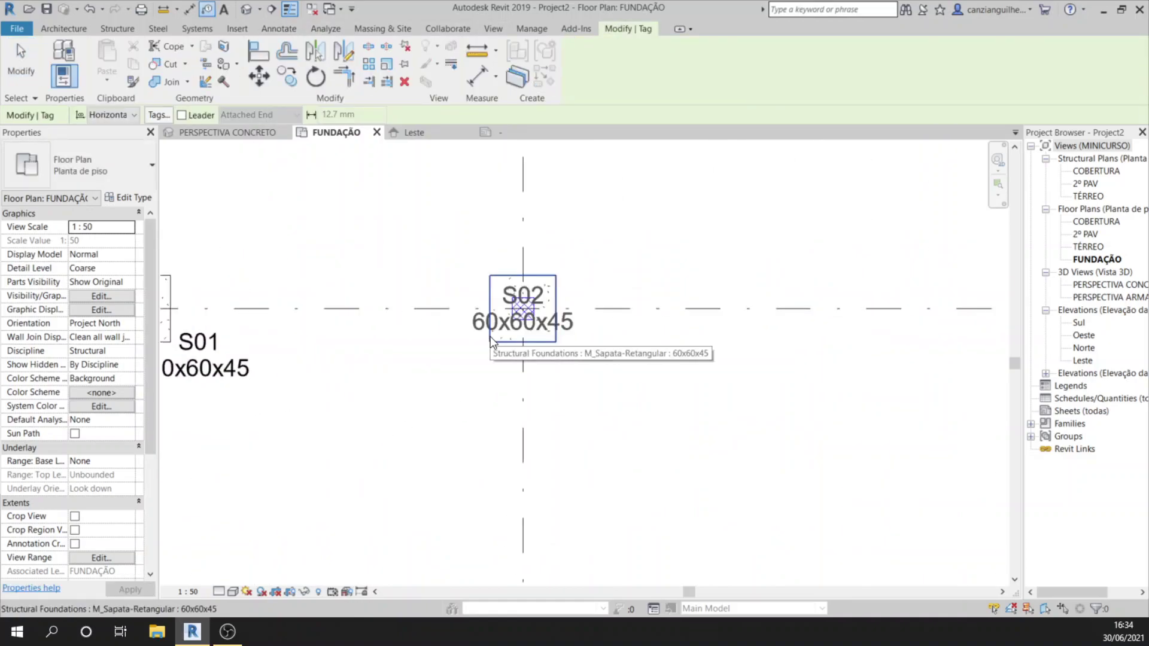
left_click(491, 340)
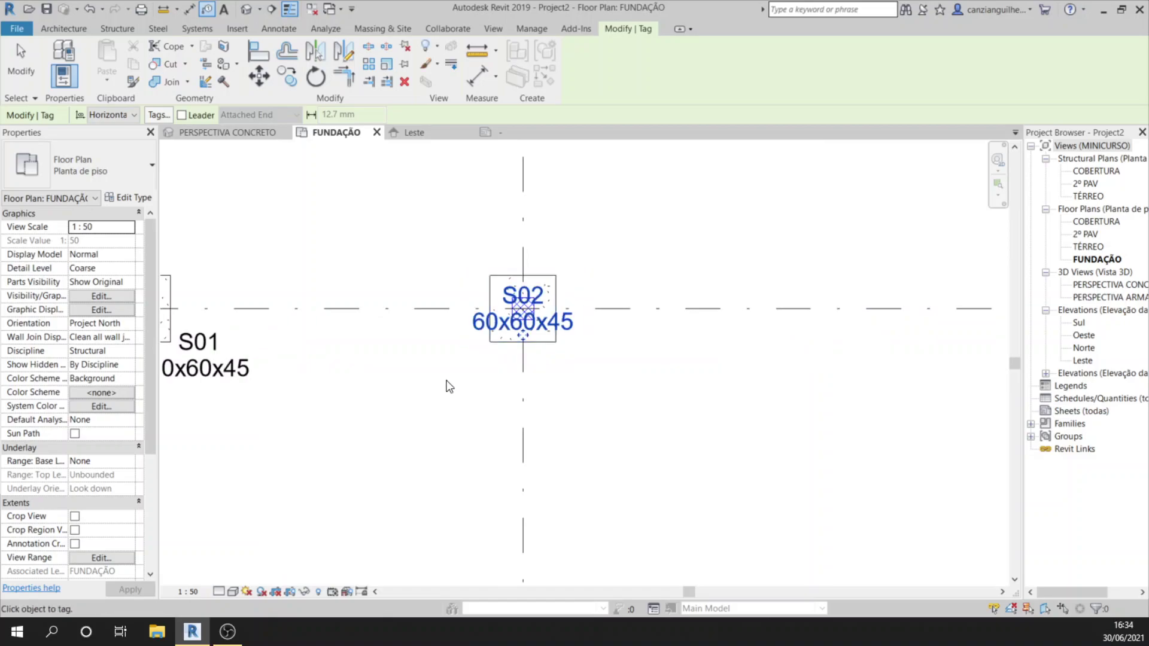
left_click_drag(522, 338, 466, 378)
Tag the footing at grid 3/A by category and end the tagging command.
scroll(338, 345, "down", 3)
middle_click_drag(484, 341, 468, 342)
middle_click_drag(389, 331, 363, 349)
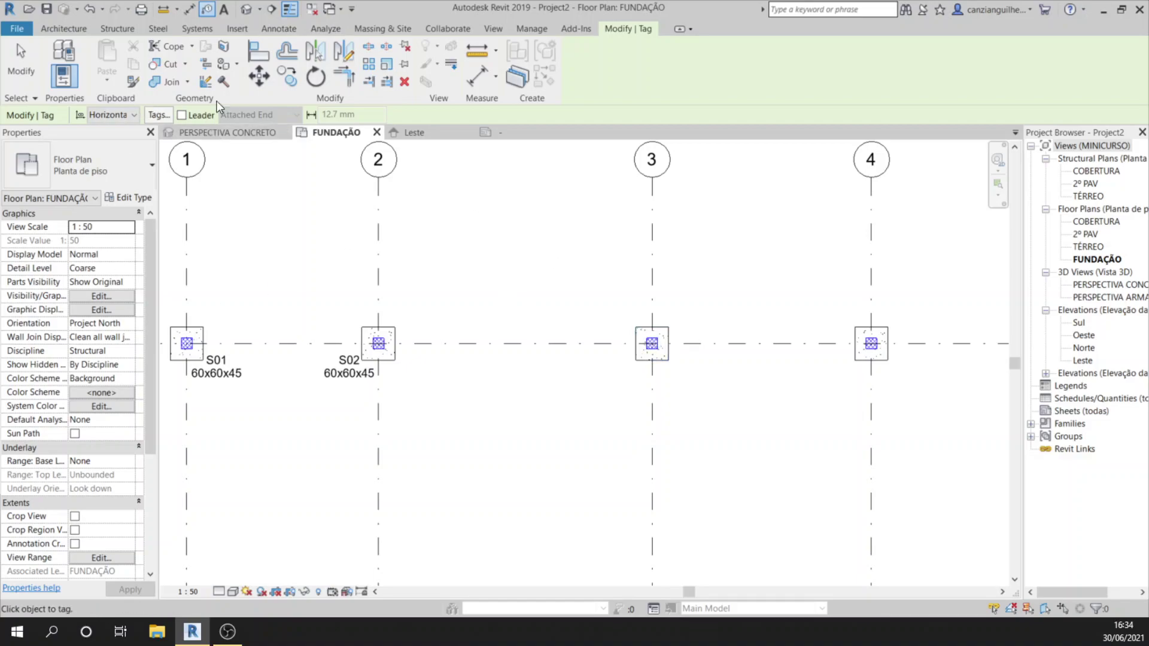
scroll(658, 323, "up", 3)
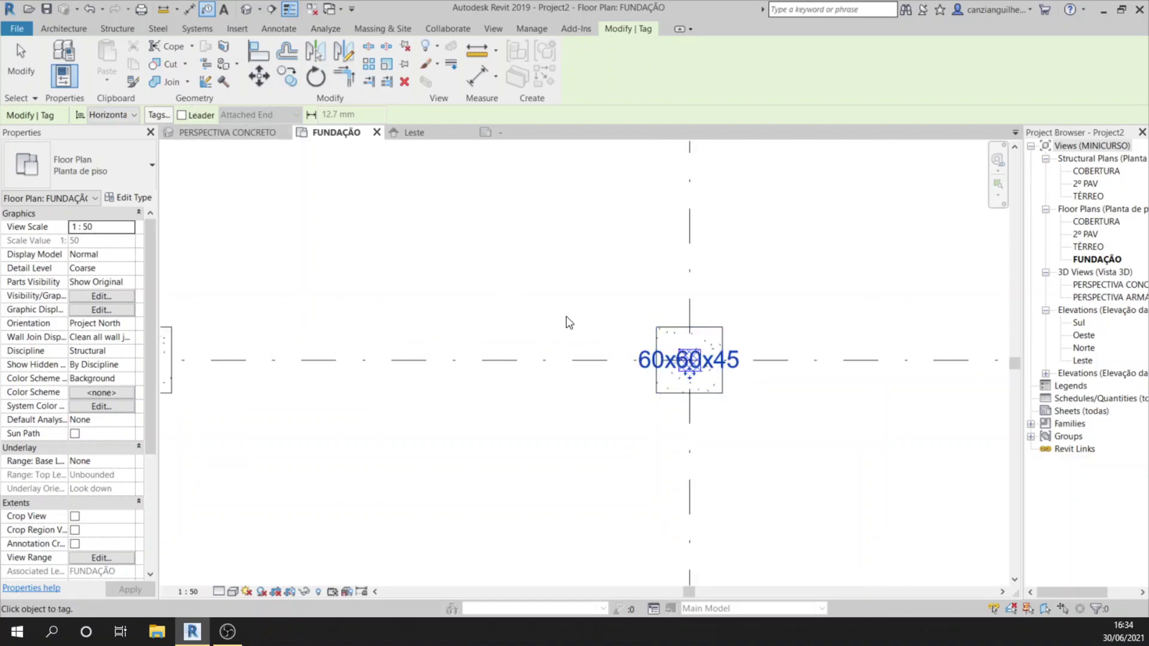
left_click(687, 384)
key("Escape")
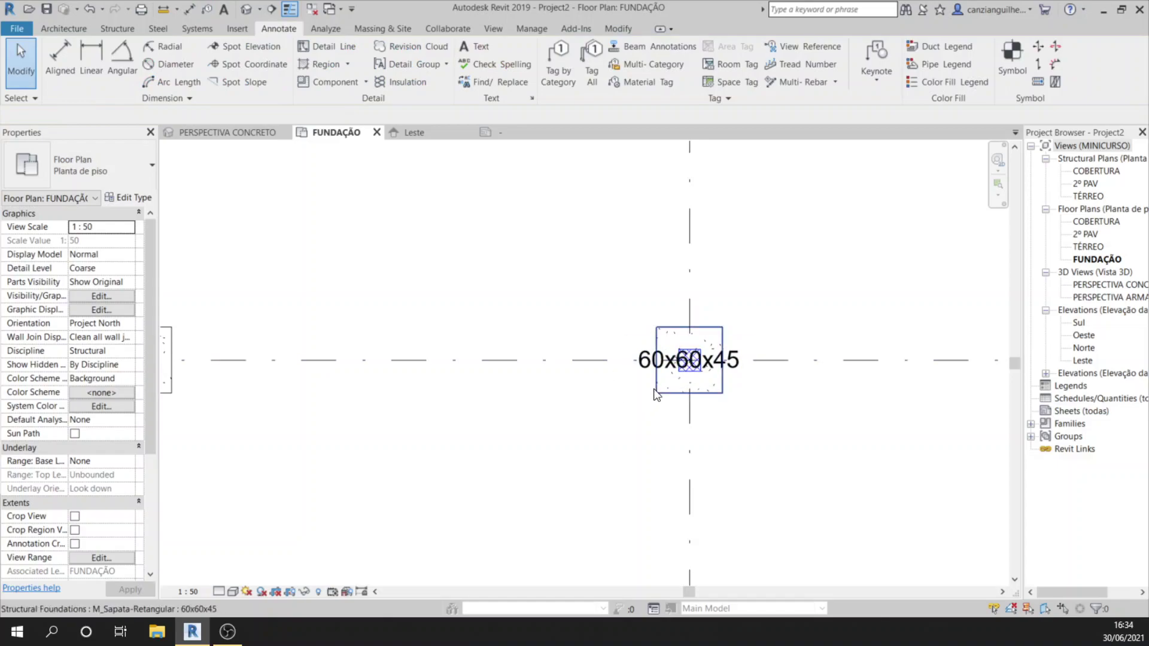
Set the Mark of the footing at grid 3/A to S03.
left_click(650, 369)
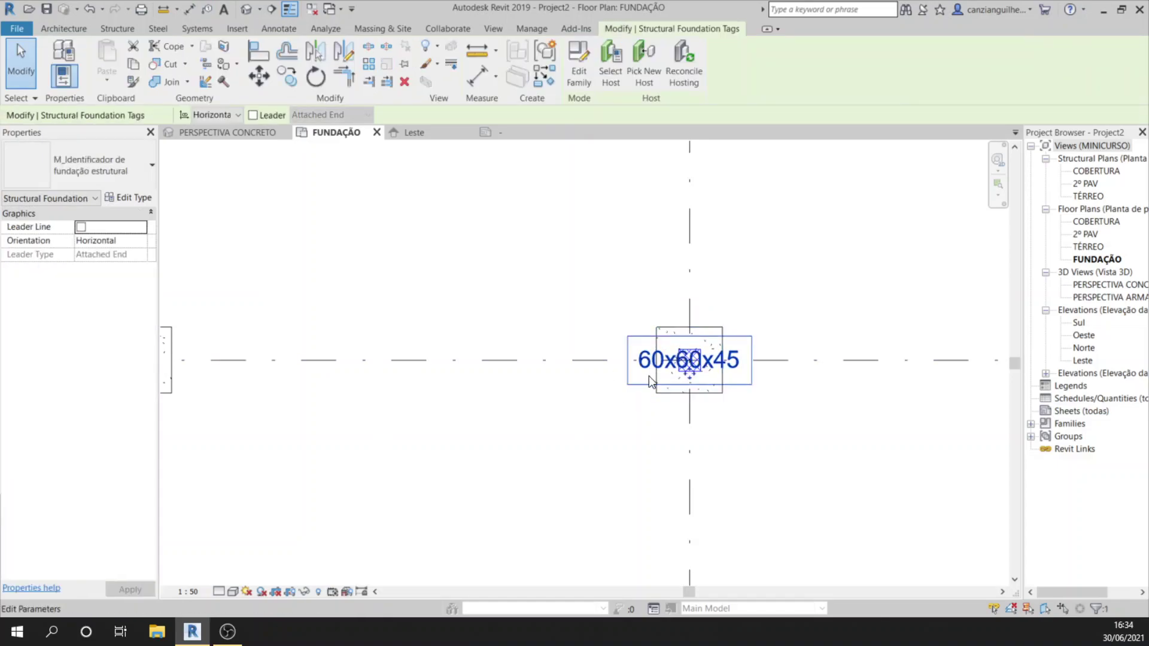
left_click(660, 387)
left_click(80, 471)
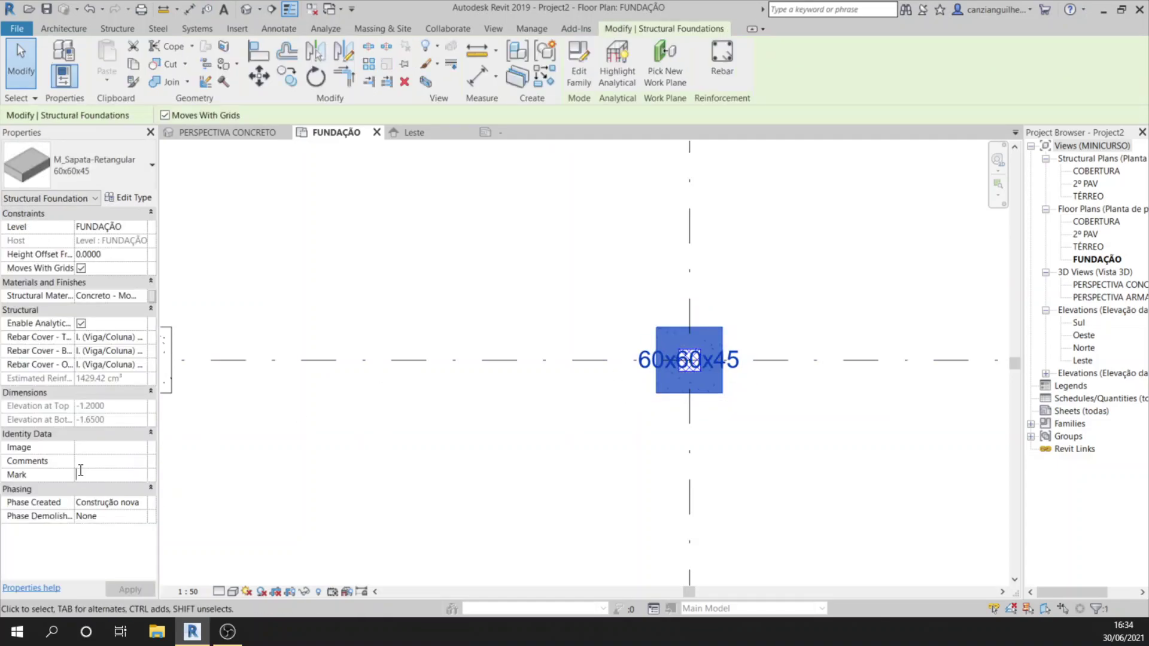
type("S13")
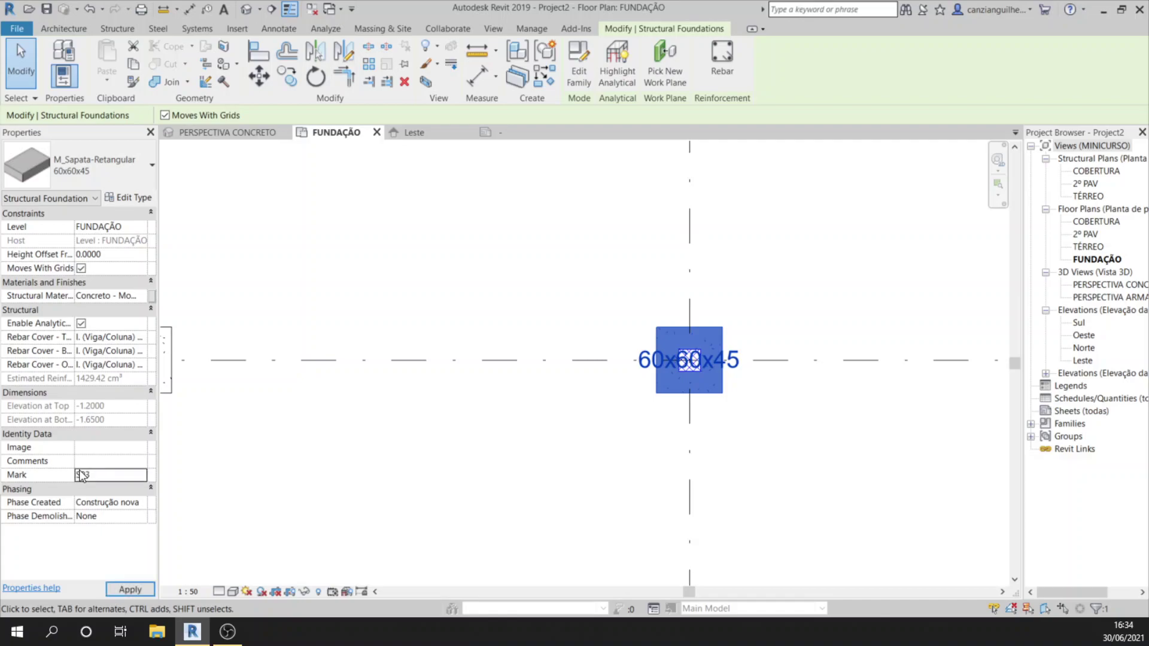
left_click(515, 251)
Move the S03 tag below and to the left of its footing.
left_click(645, 383)
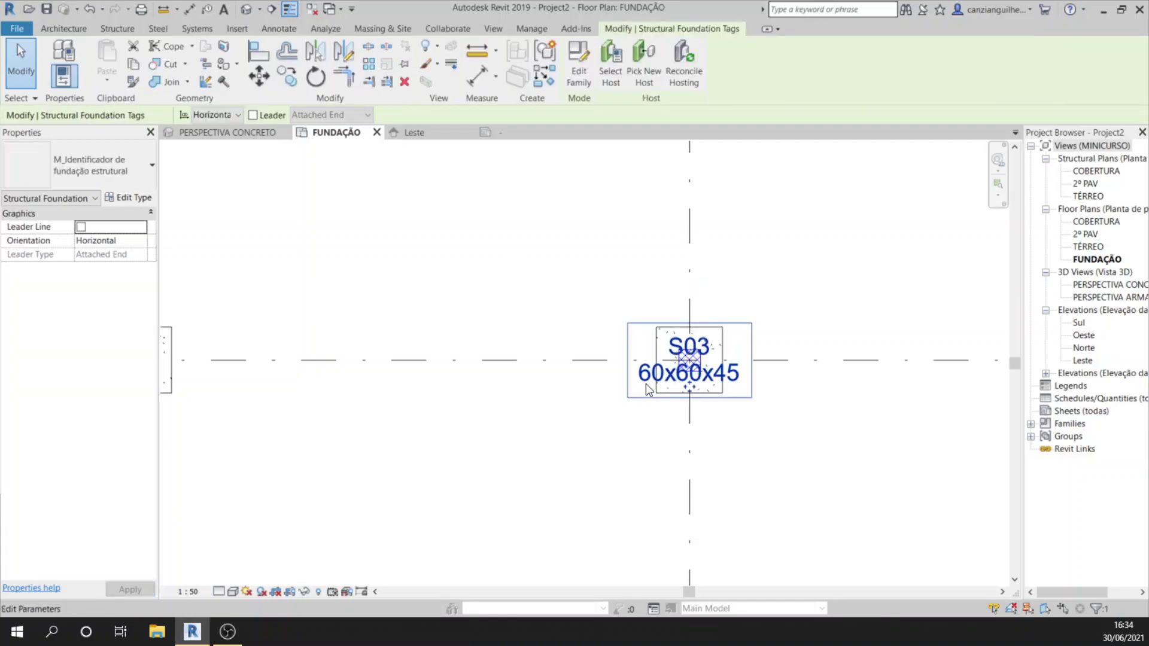
left_click_drag(688, 388, 631, 425)
left_click(534, 180)
Examine the tags placed along grid A and the remaining footings across the foundation plan.
scroll(598, 252, "down", 3)
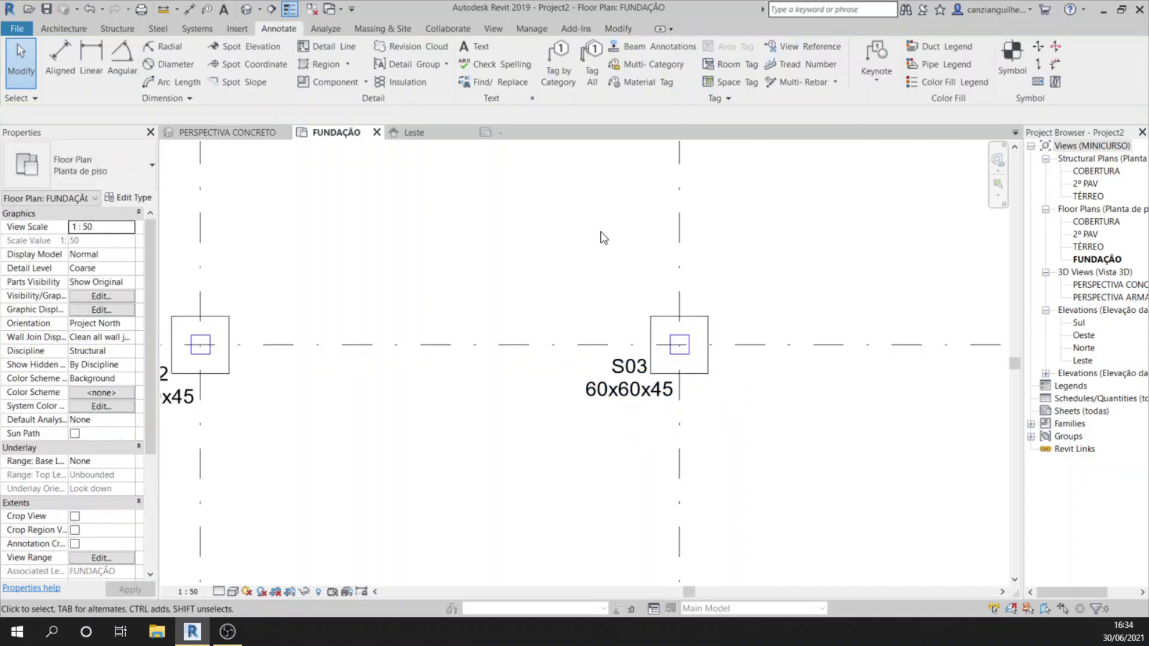
scroll(587, 279, "down", 1)
scroll(688, 285, "down", 2)
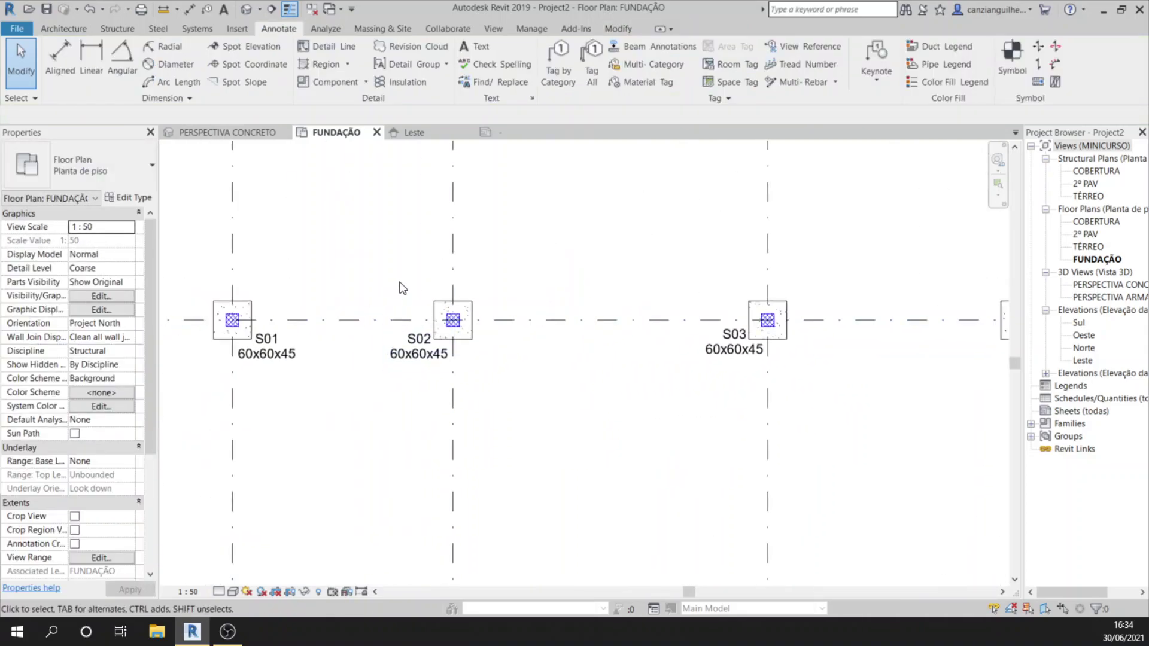
scroll(357, 238, "down", 2)
scroll(406, 336, "down", 1)
middle_click_drag(408, 339, 419, 302)
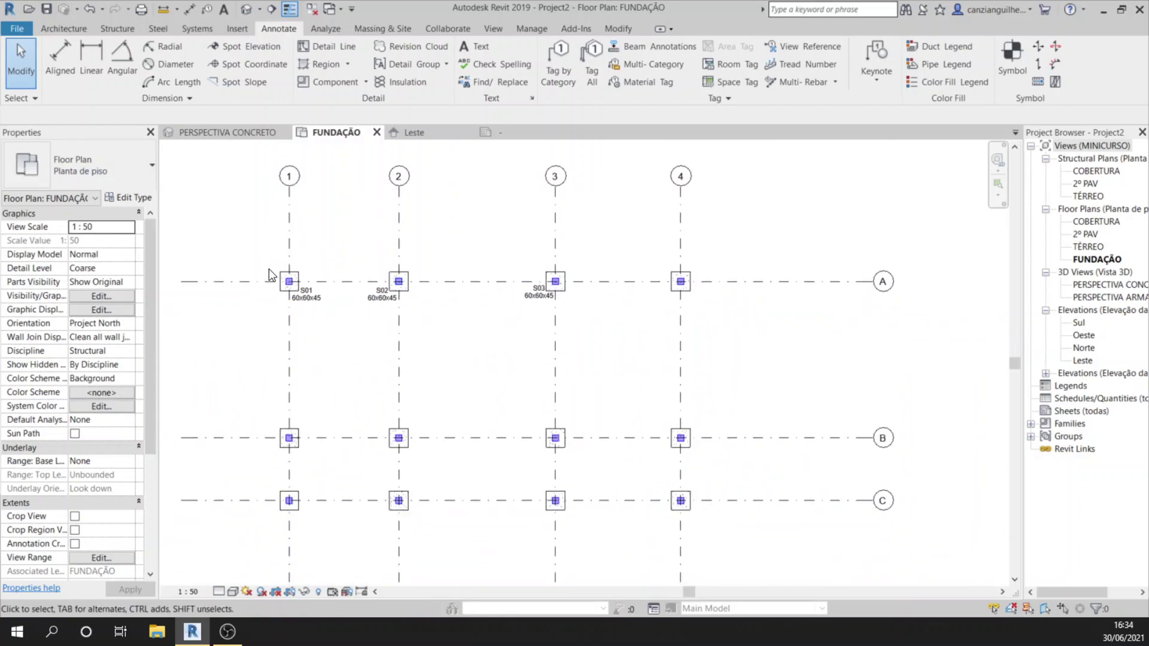
scroll(335, 285, "up", 4)
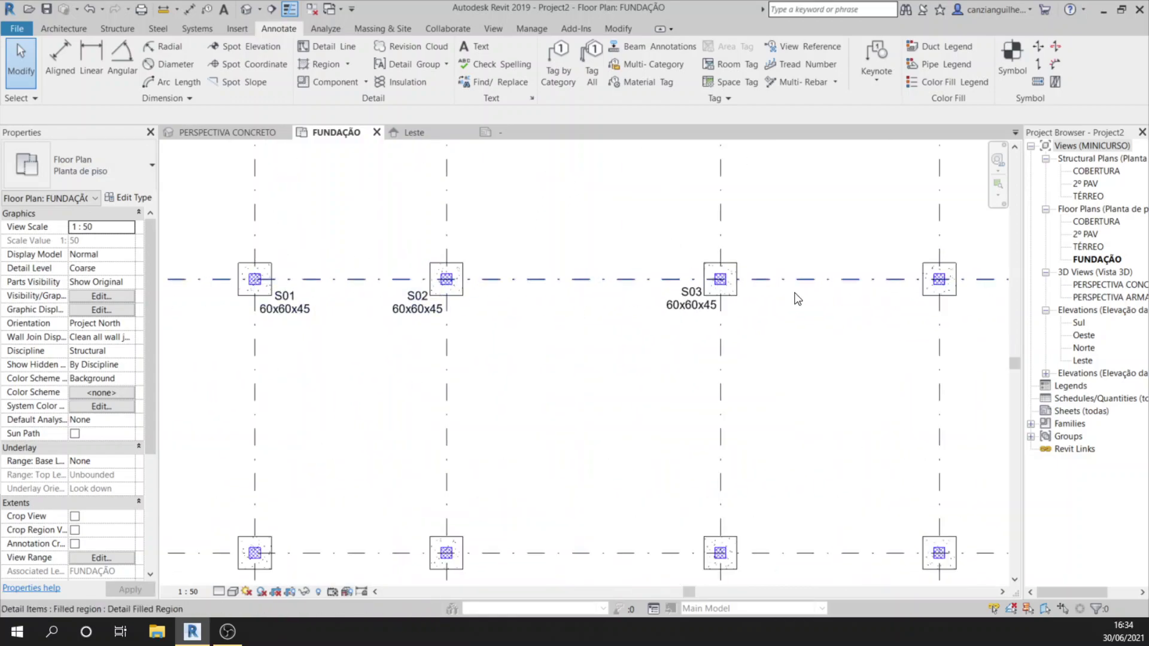
middle_click_drag(859, 306, 636, 285)
scroll(574, 299, "down", 1)
middle_click_drag(218, 279, 293, 280)
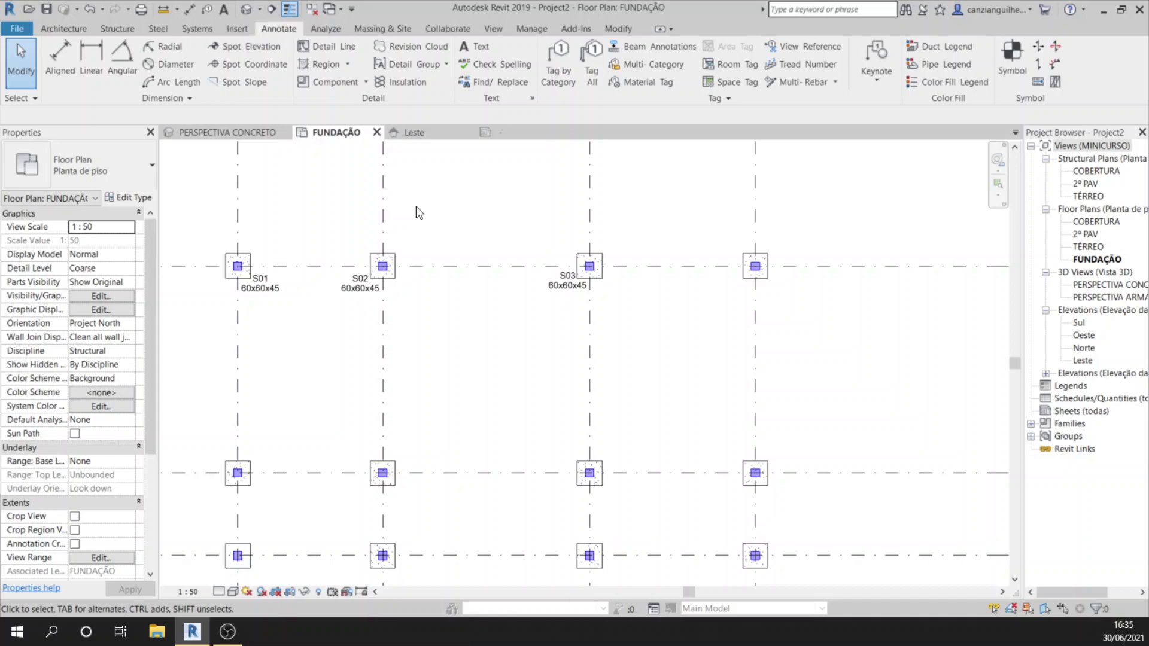
Review the two-line label in the open foundation tag family, then return to the FUNDAÇÃO plan.
left_click(501, 137)
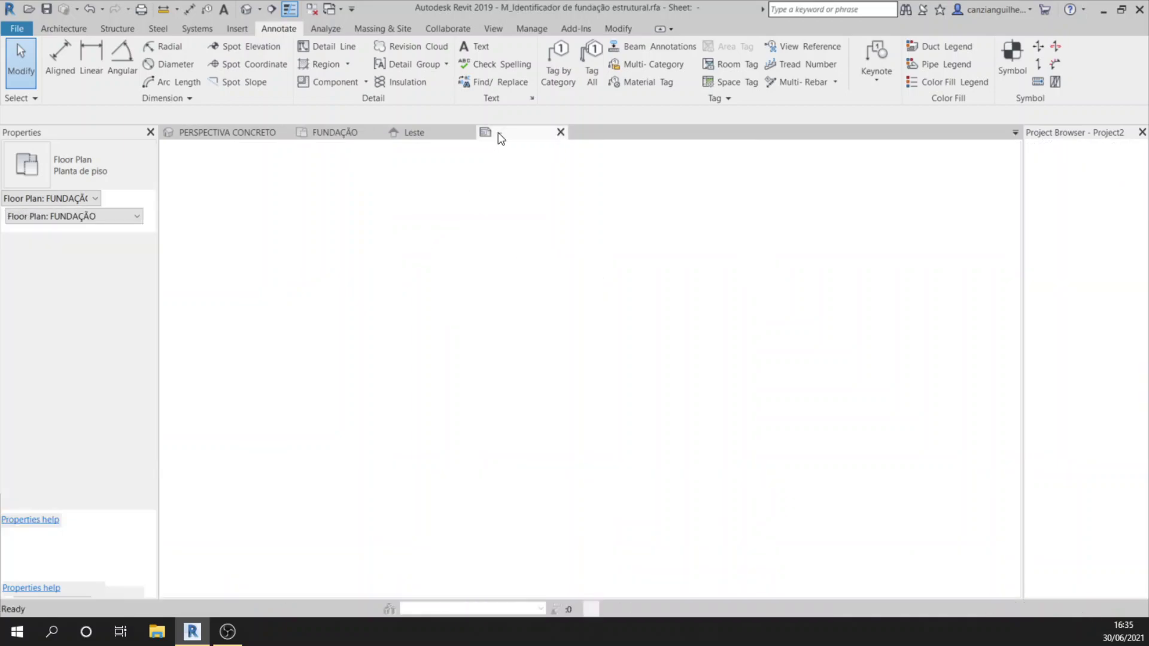
scroll(432, 418, "down", 5)
middle_click_drag(479, 421, 496, 384)
scroll(490, 349, "up", 3)
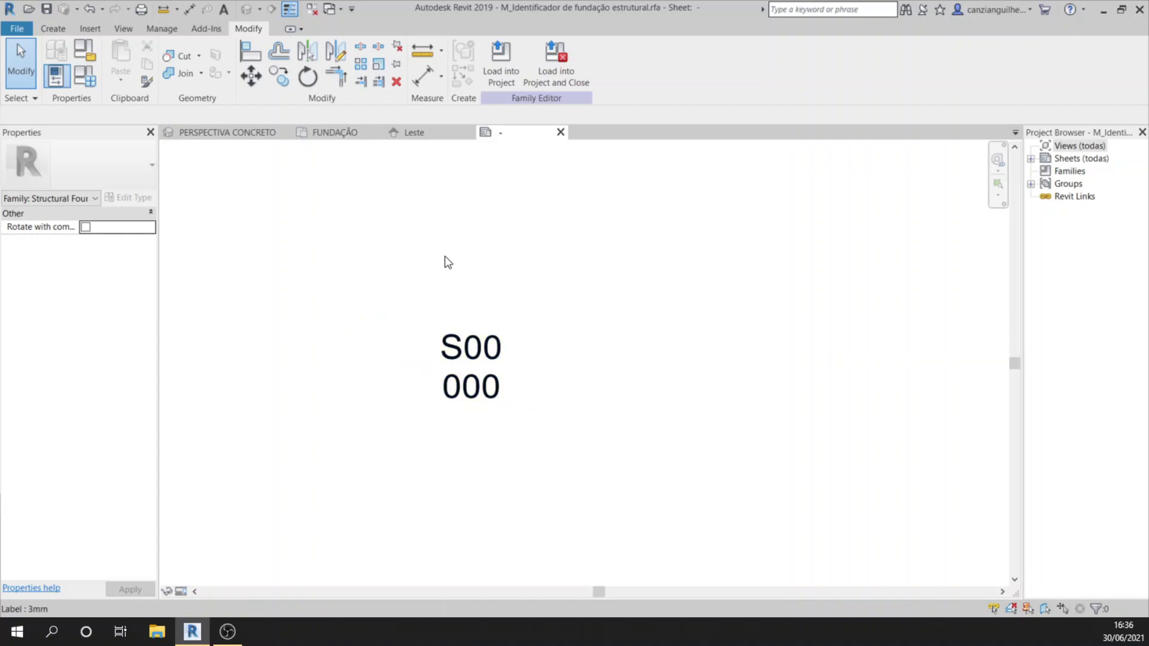
left_click(340, 138)
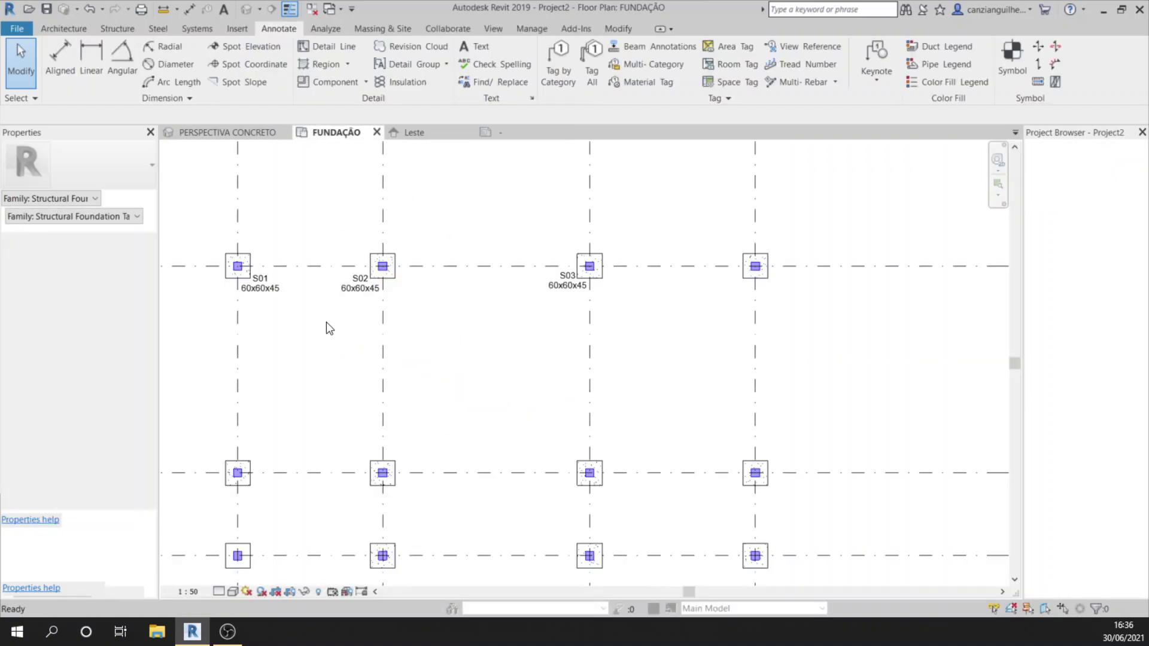
Tag the footing at grid 4/A by category and place the tag below and to the left of it.
left_click(559, 64)
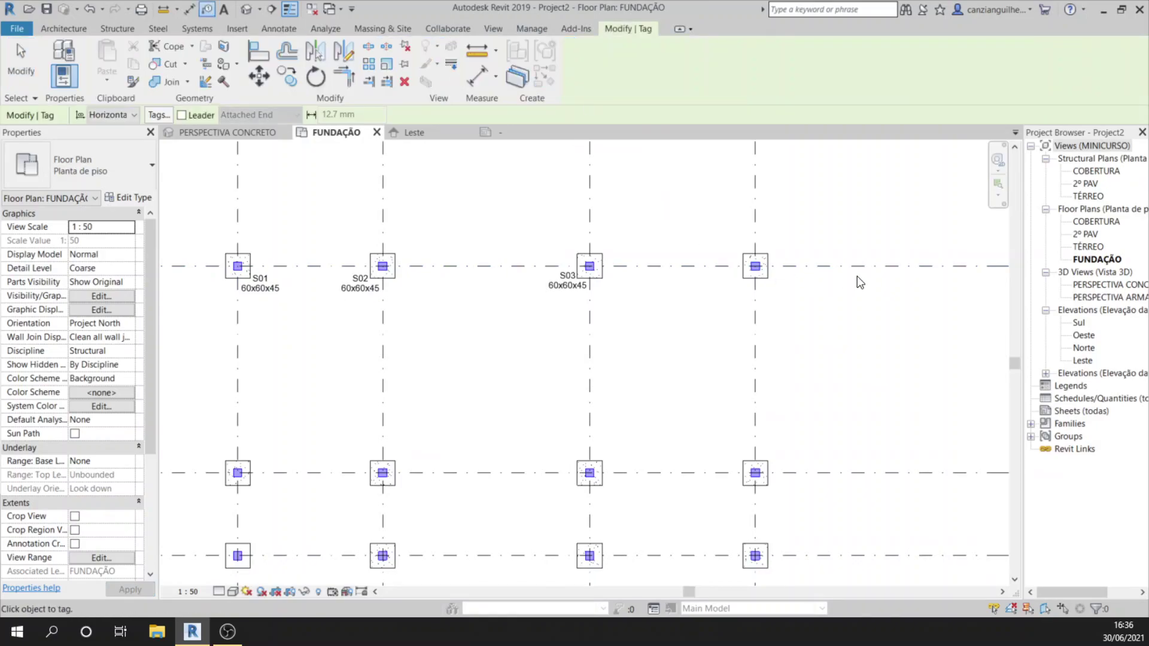
scroll(838, 266, "up", 3)
left_click(695, 306)
mouse_move(648, 309)
left_mouse_down()
mouse_move(607, 343)
mouse_move(620, 338)
mouse_move(605, 337)
left_mouse_up()
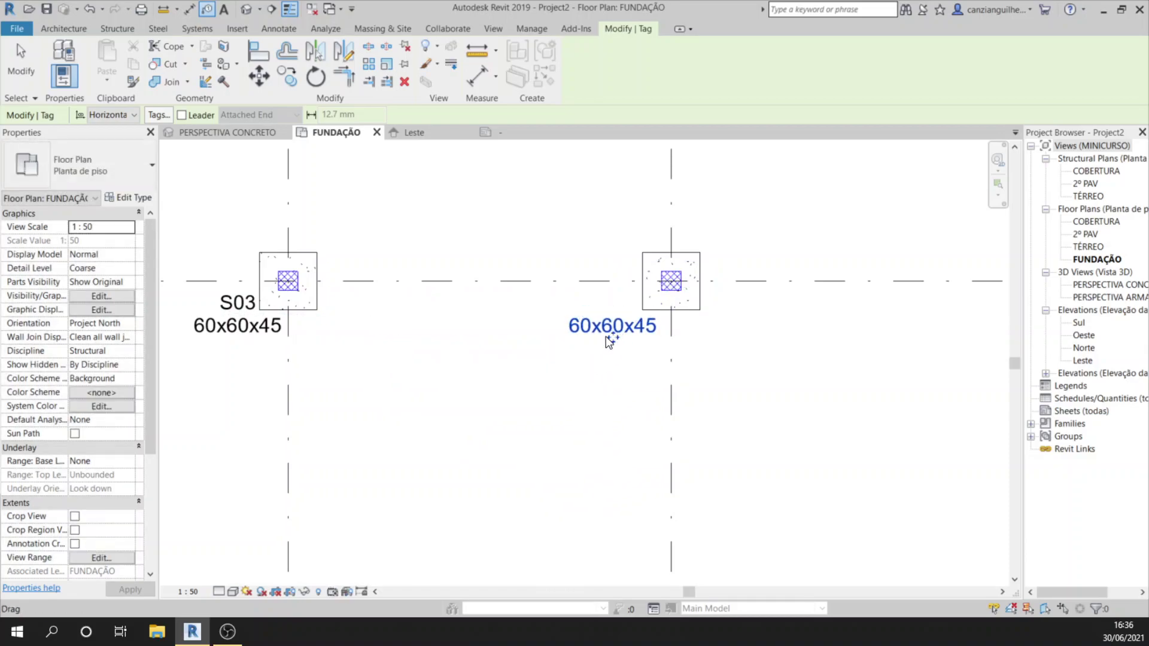
key("Escape")
key("Escape")
Switch to the foundation tag family and turn on Reference Planes in the view's annotation category visibility.
left_click(487, 133)
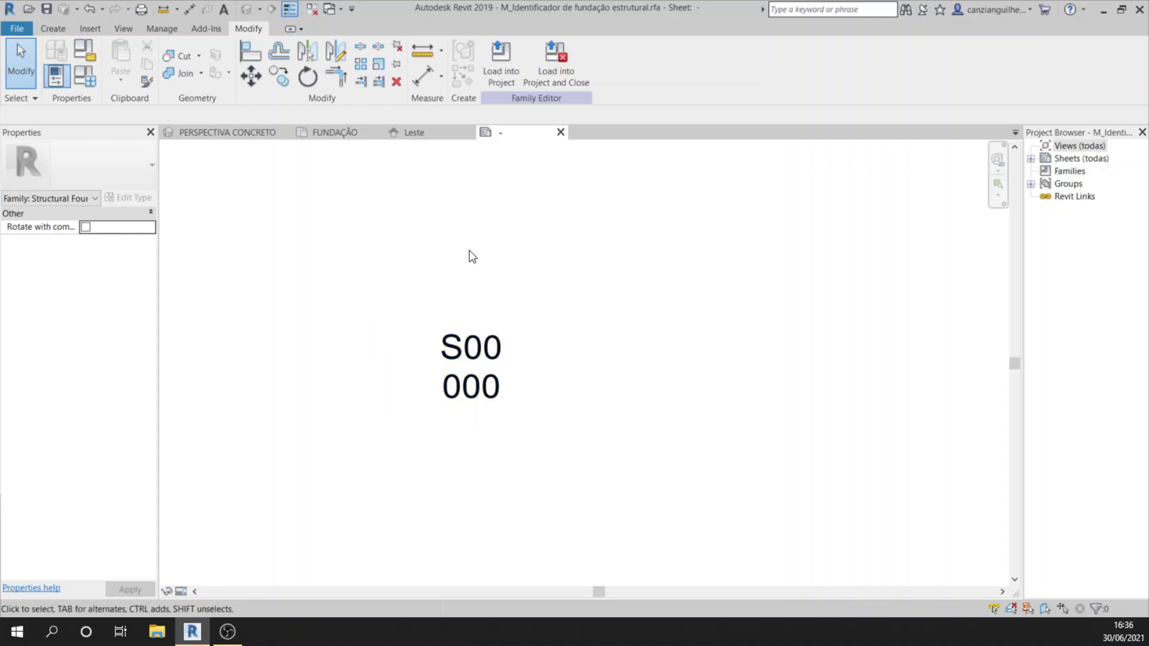
key("v")
key("v")
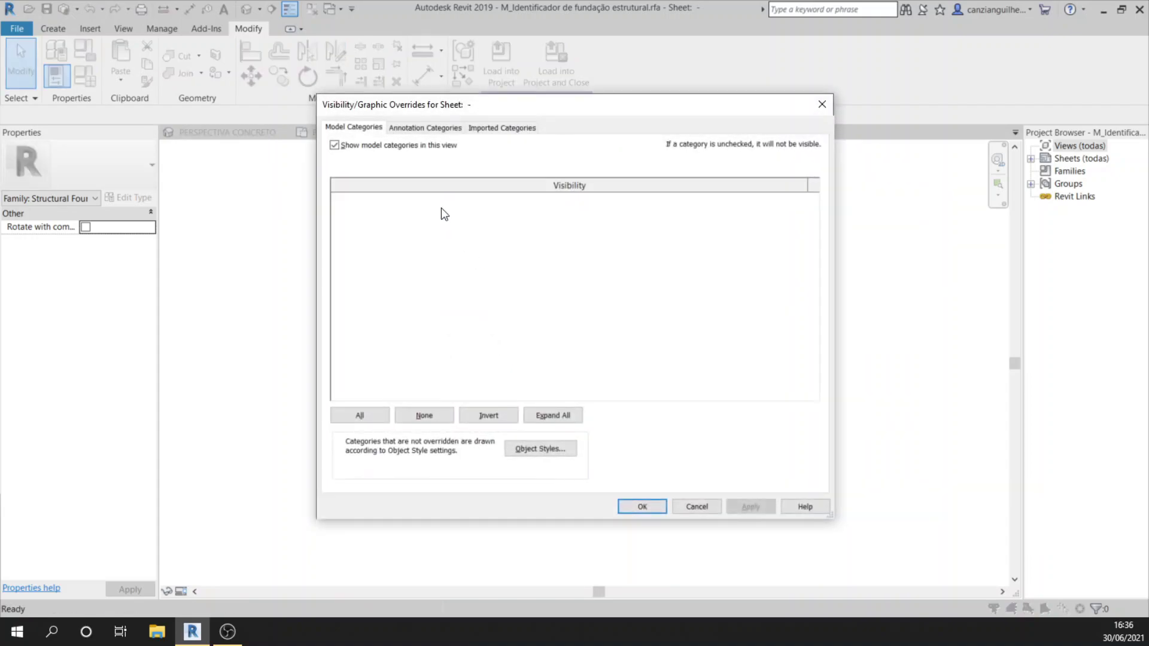
left_click(413, 128)
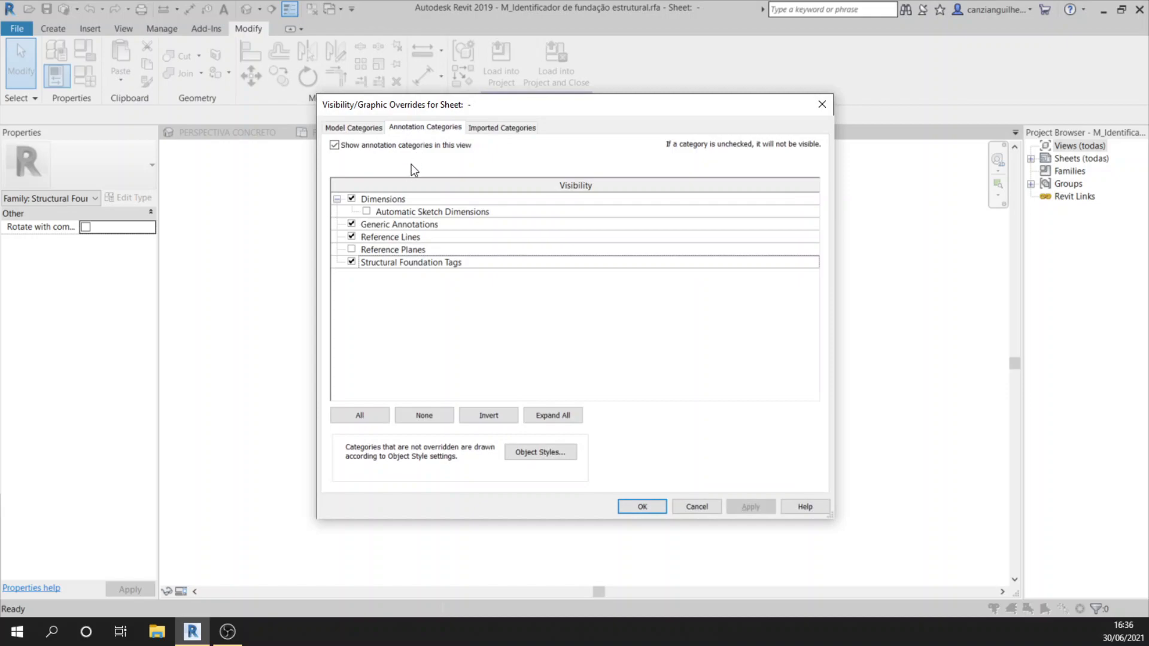
left_click(351, 248)
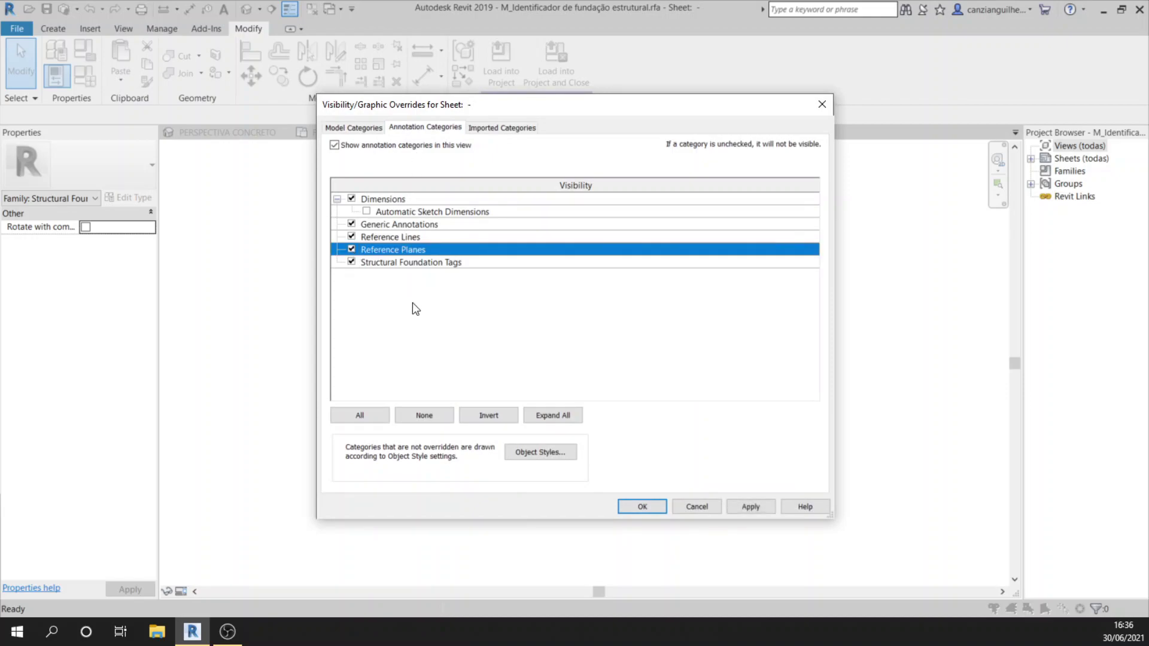
left_click(642, 507)
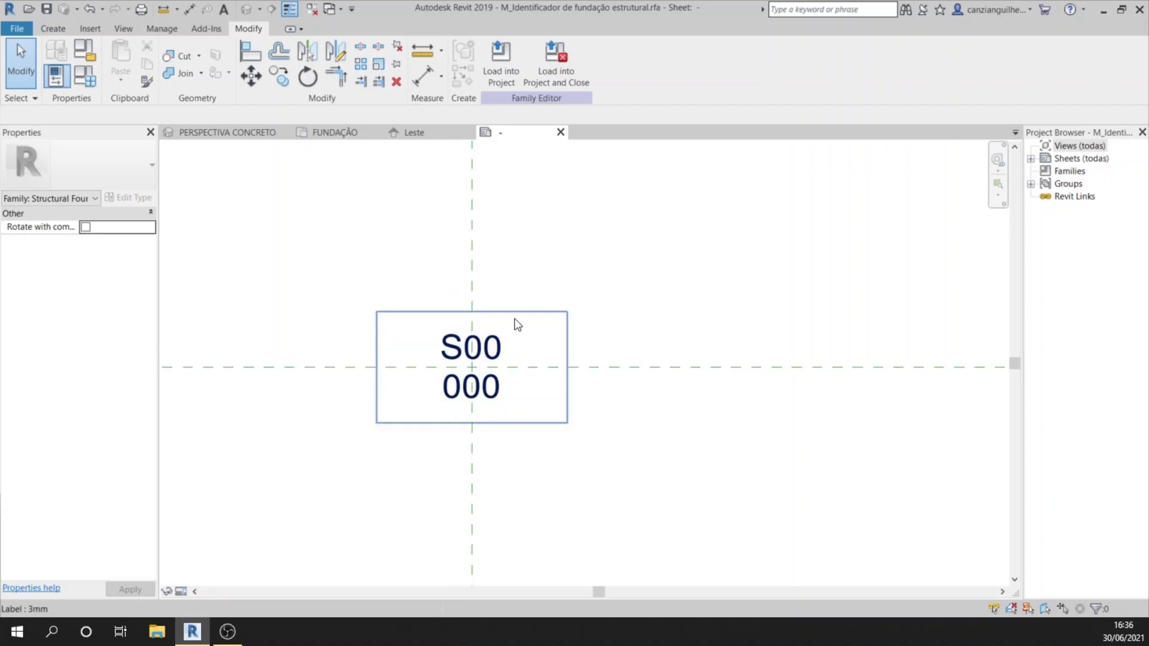
Move the two-line label below and slightly to the right of the reference plane intersection.
left_click(513, 351)
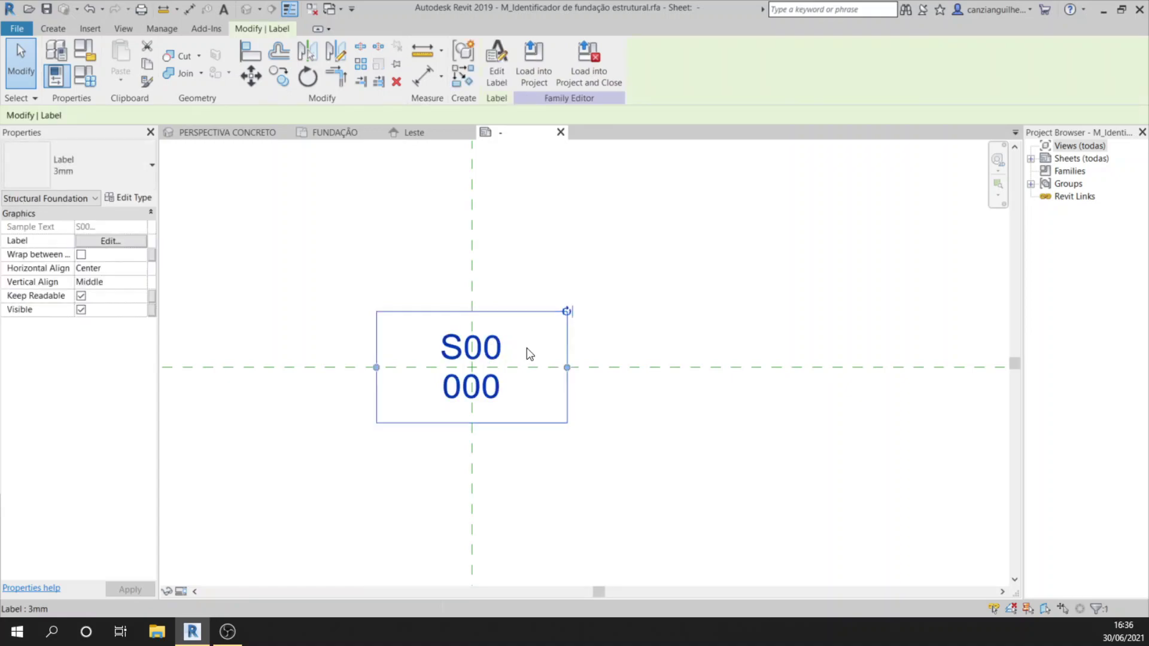
left_click_drag(528, 314, 638, 377)
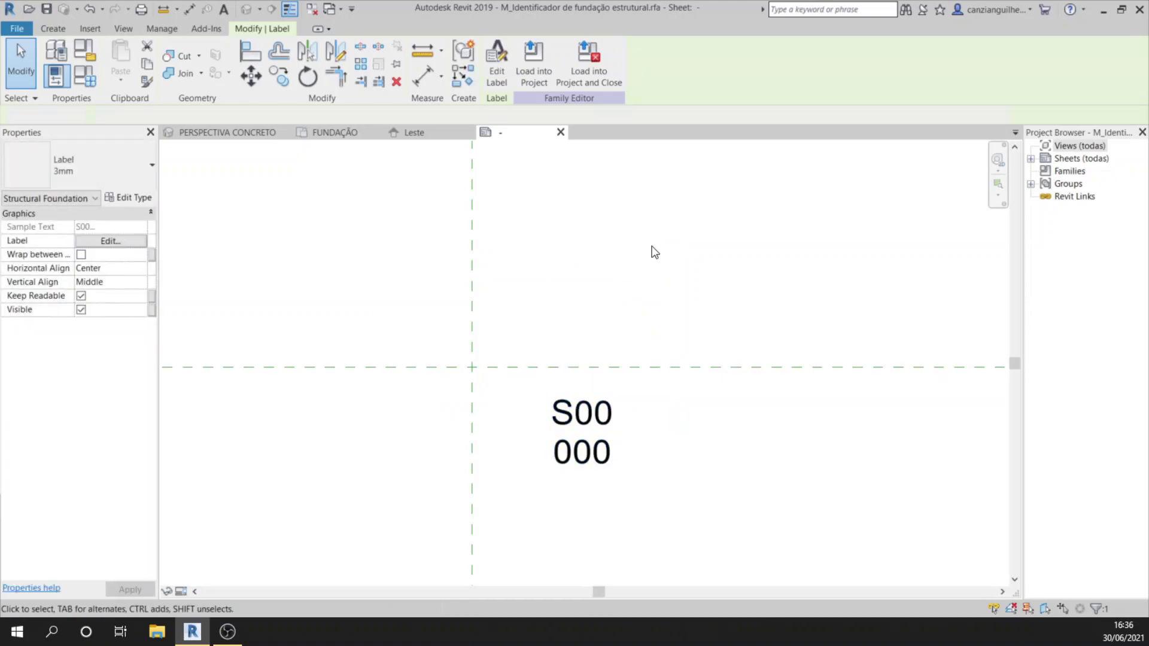
left_click(632, 255)
scroll(526, 304, "down", 1)
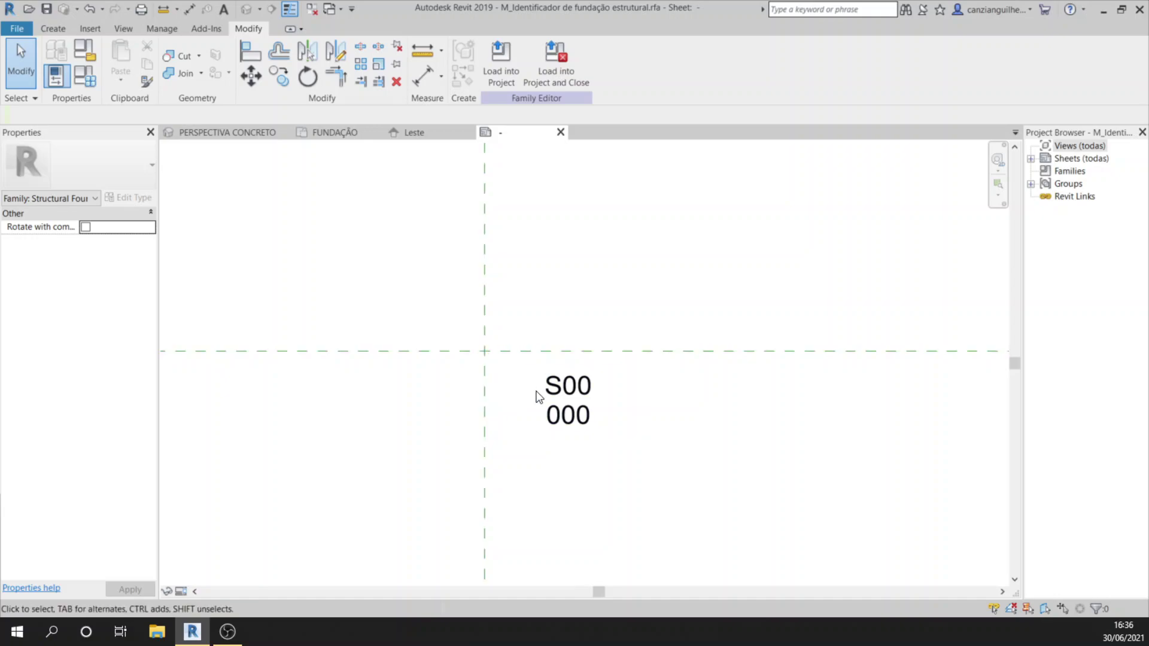
left_click(534, 414)
left_click_drag(573, 394, 548, 393)
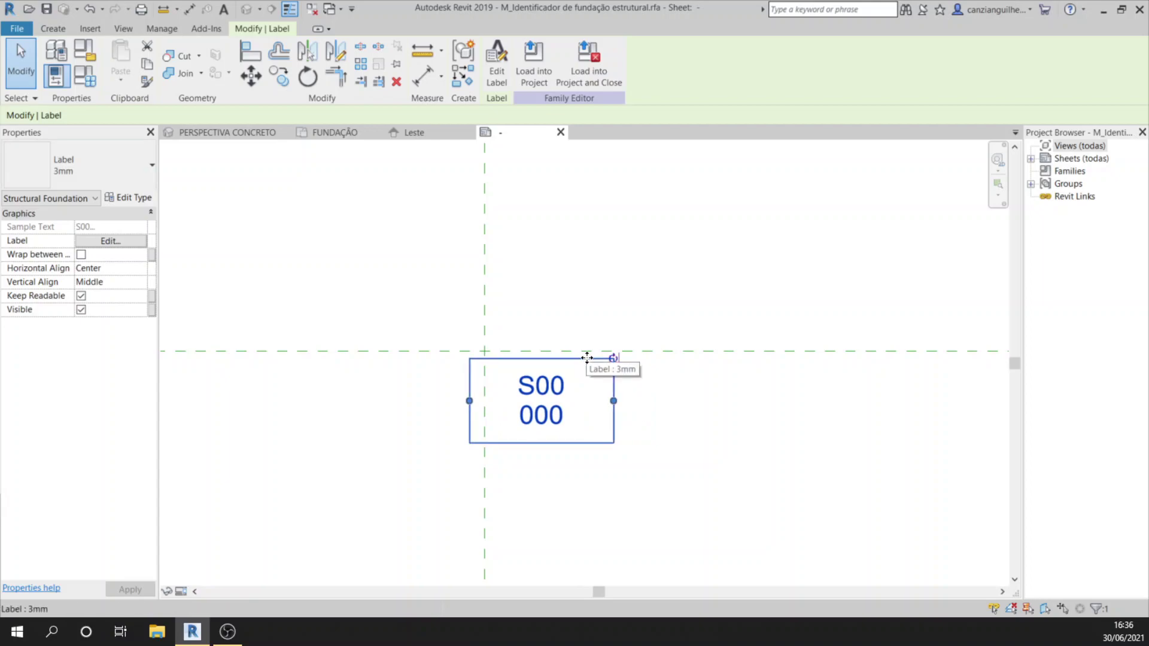
left_click(512, 329)
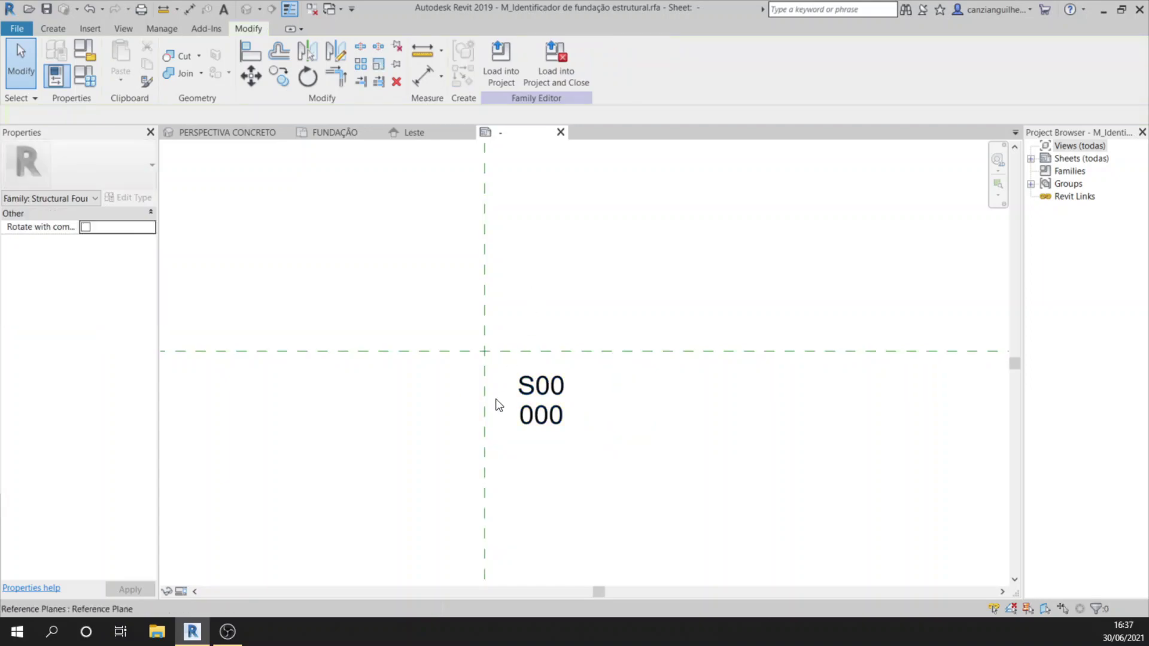
Set the label's horizontal alignment to Left and keep its vertical alignment at Middle.
left_click(569, 413)
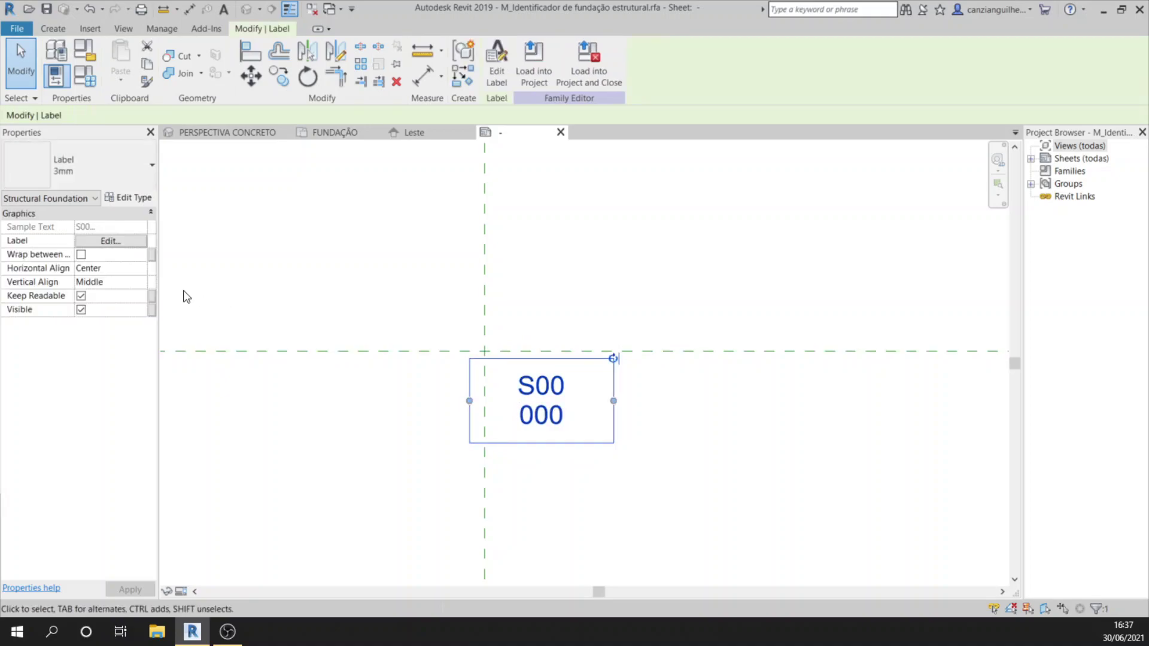
left_click(137, 269)
left_click(141, 268)
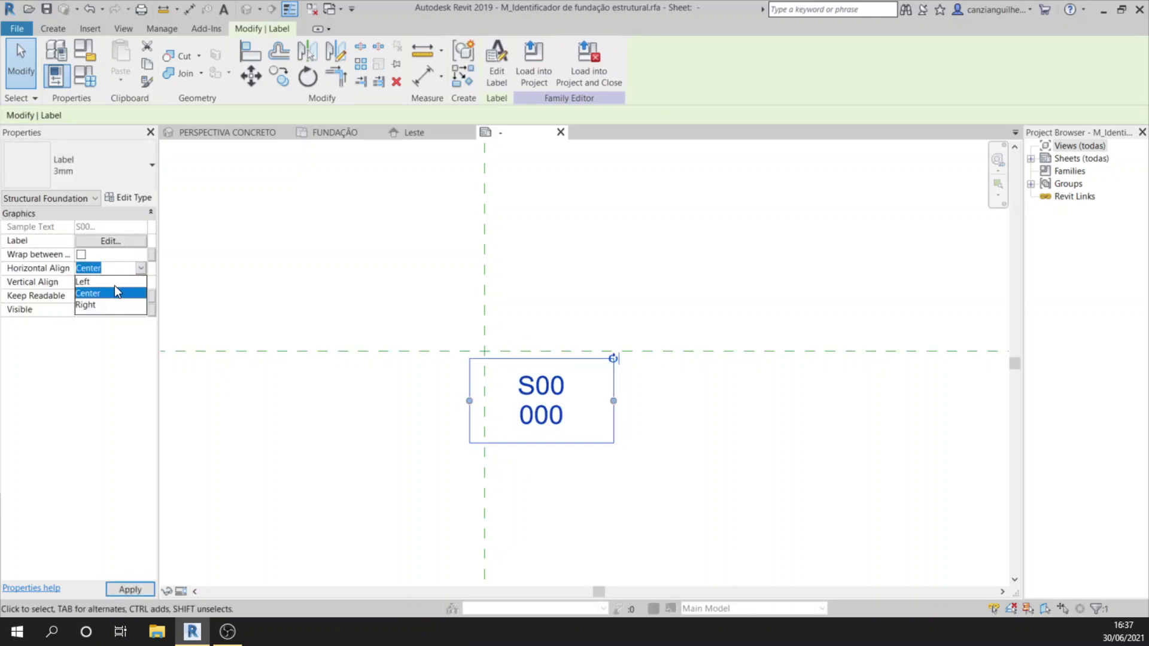
left_click(112, 283)
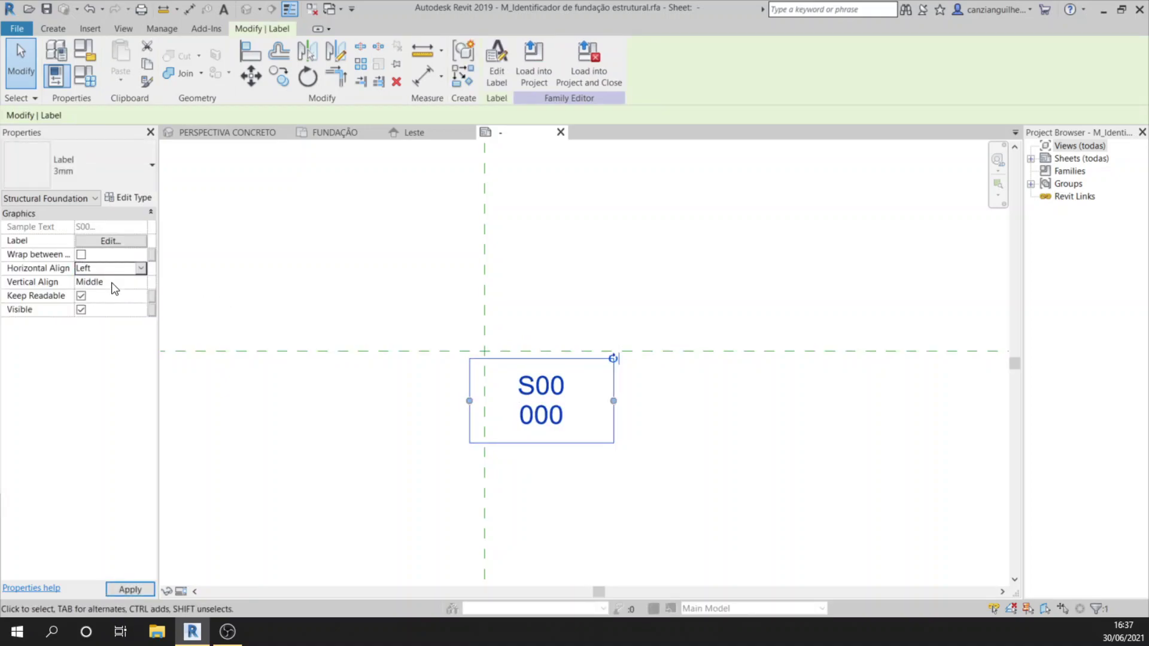
left_click(141, 282)
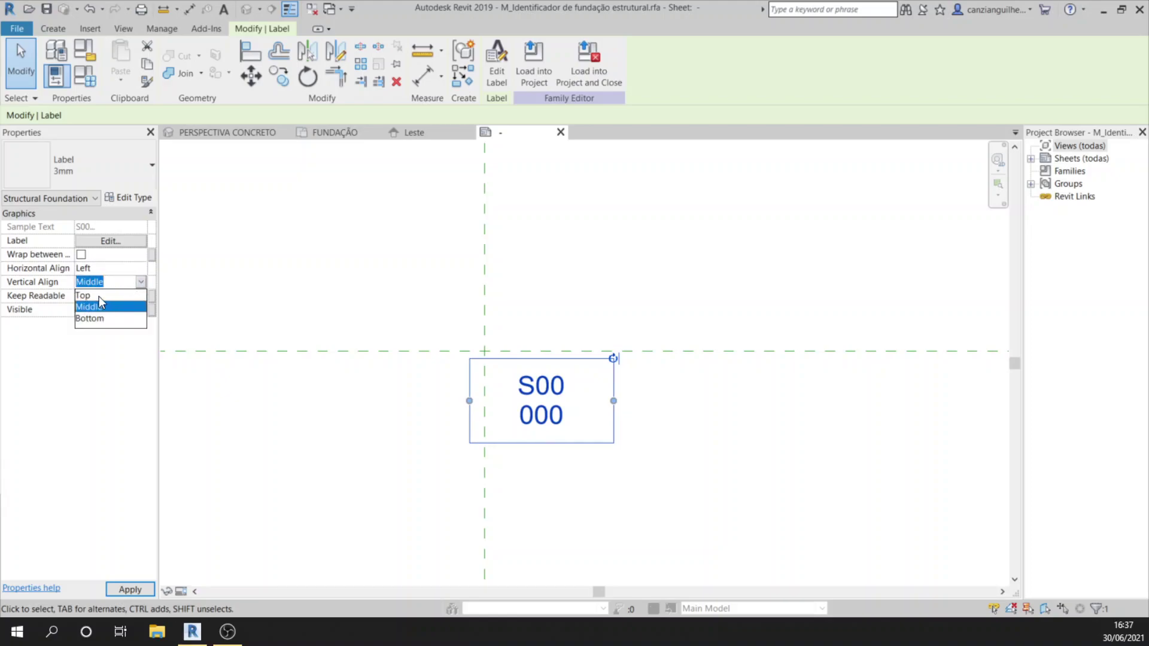
left_click(99, 305)
left_click(142, 284)
left_click(140, 285)
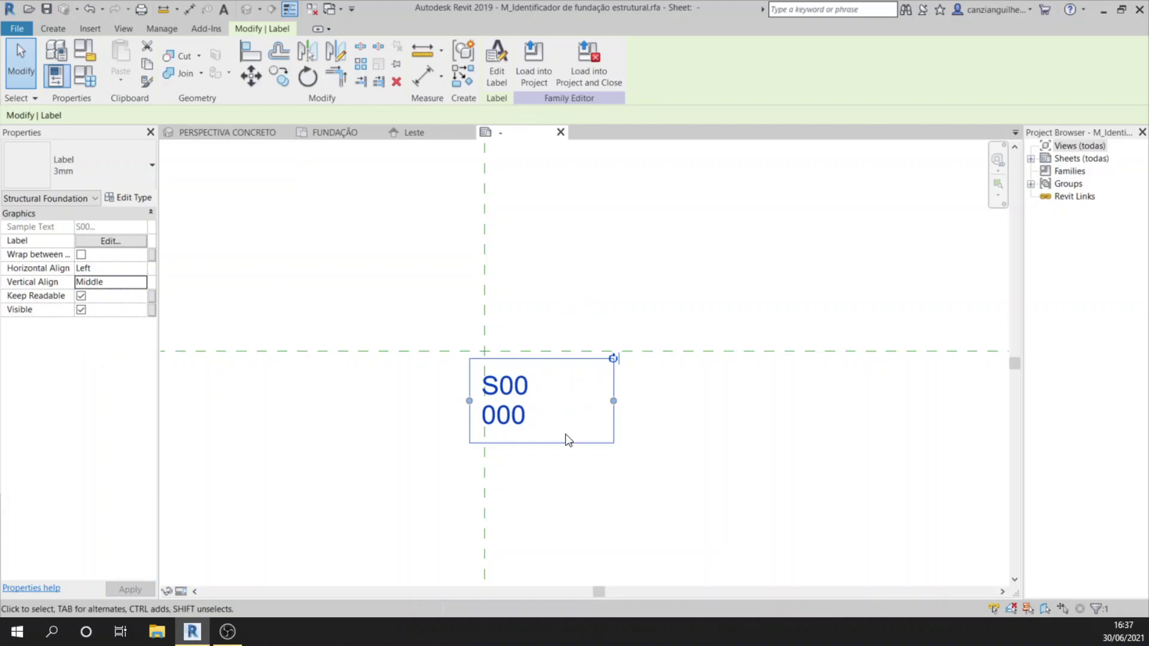
Move the label clear of the vertical reference plane and reload the family into the project, overwriting the existing version and its parameter values.
left_click_drag(582, 440, 616, 440)
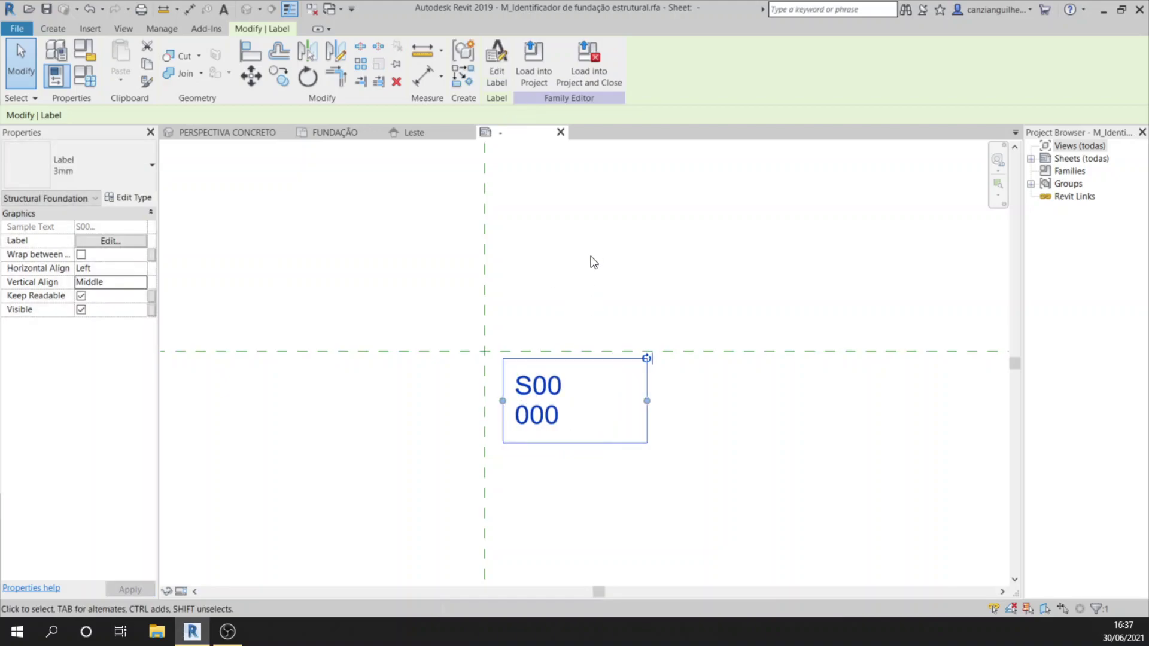
left_click(628, 275)
left_click(560, 397)
left_click(670, 276)
left_click(502, 57)
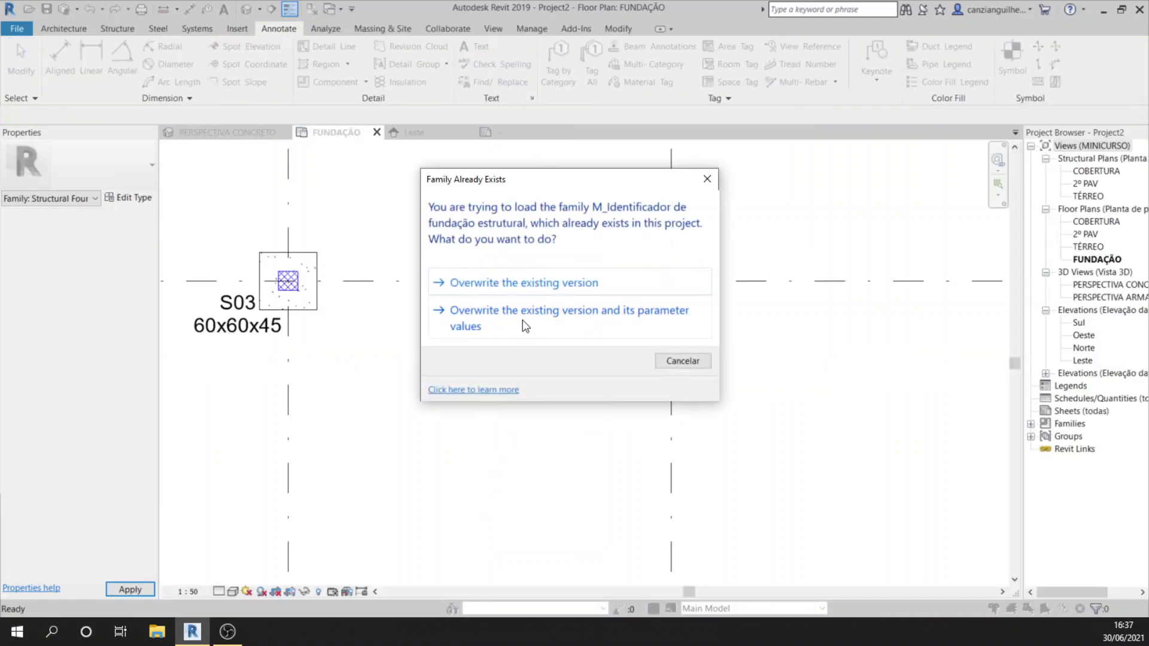
left_click(524, 322)
Move the S01 and S02 tags close to the lower-right side of their footings.
middle_click_drag(680, 299, 957, 300)
scroll(644, 265, "down", 1)
middle_click_drag(434, 370, 721, 380)
middle_click_drag(369, 376, 469, 423)
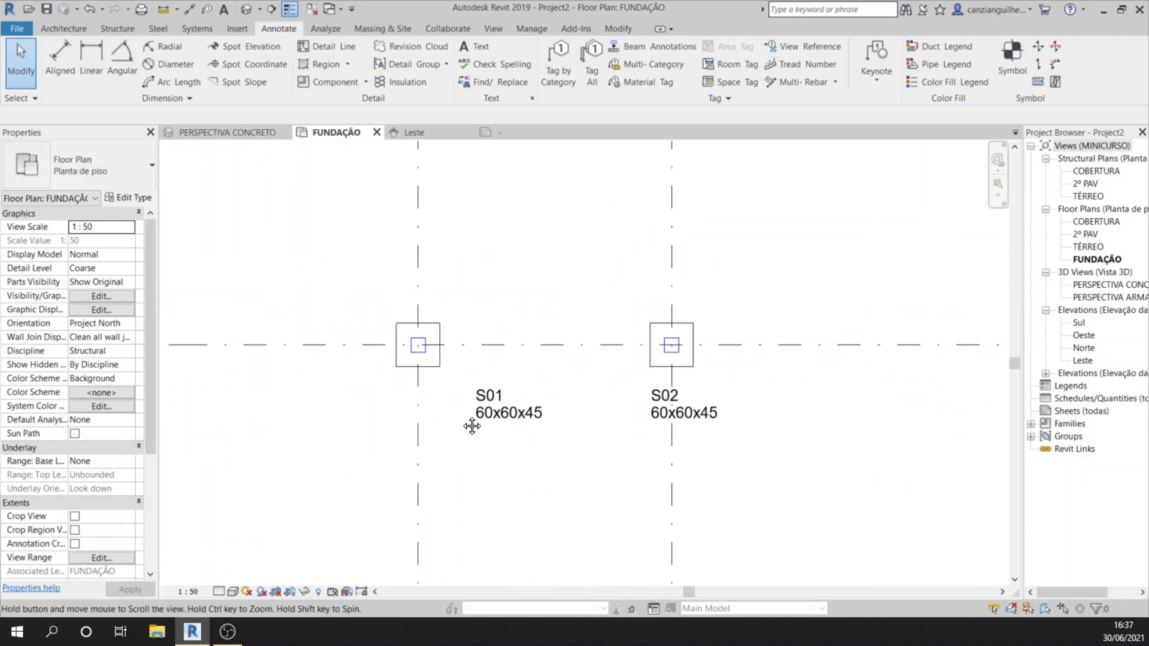
scroll(473, 425, "up", 1)
left_click(510, 432)
left_click_drag(509, 435, 448, 414)
left_click(714, 431)
left_click_drag(714, 431, 751, 412)
left_click(898, 395)
Move the S03 tag close to the lower-right side of its footing.
middle_click_drag(905, 394, 379, 375)
left_click(646, 389)
left_click_drag(607, 405, 639, 390)
left_click(647, 392)
left_click(641, 404)
left_click(941, 399)
Move the tag of the footing at grid 4/A to just below and right of that footing.
middle_click_drag(959, 357, 782, 357)
scroll(783, 356, "up", 1)
left_click_drag(749, 410, 798, 382)
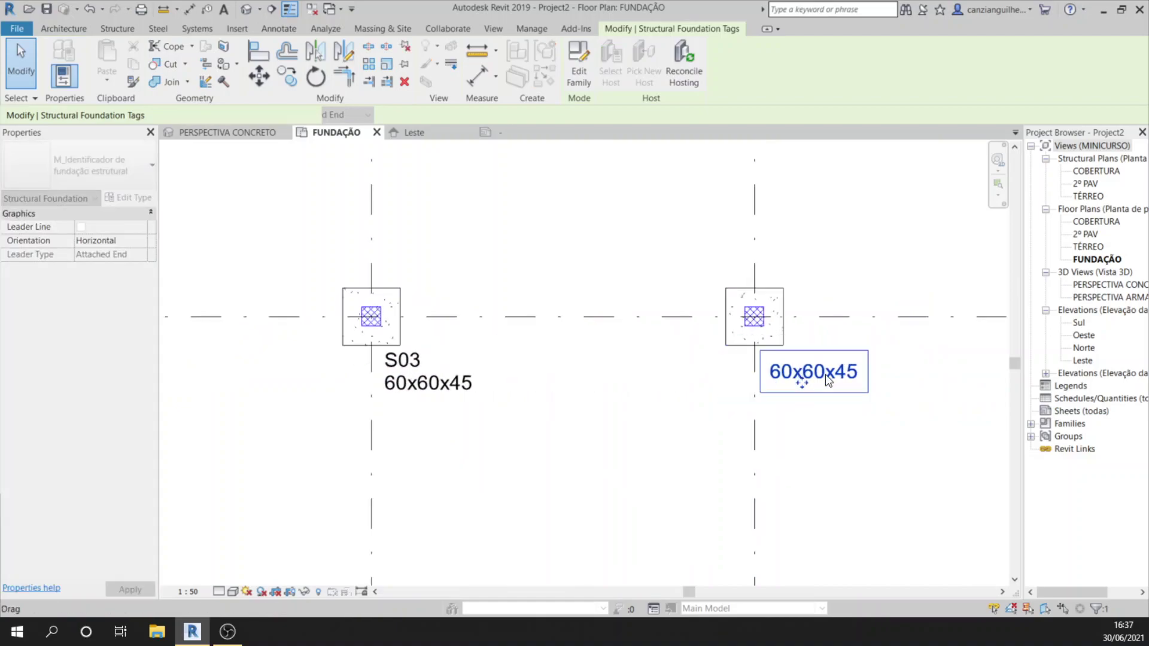
left_click(864, 317)
scroll(871, 250, "down", 1)
left_click(871, 250)
Tag by category, without a leader, the leftmost footing of a grid row below grid A.
left_click(572, 65)
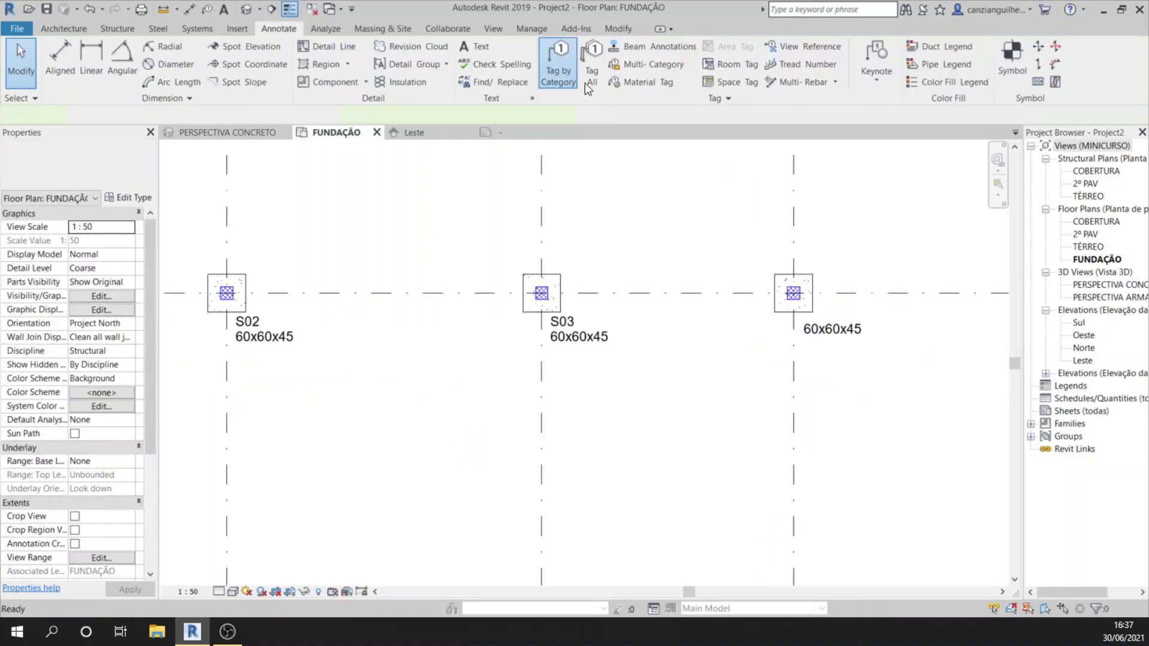
scroll(653, 224, "down", 4)
middle_click_drag(395, 413, 551, 392)
scroll(441, 424, "up", 3)
scroll(436, 441, "up", 2)
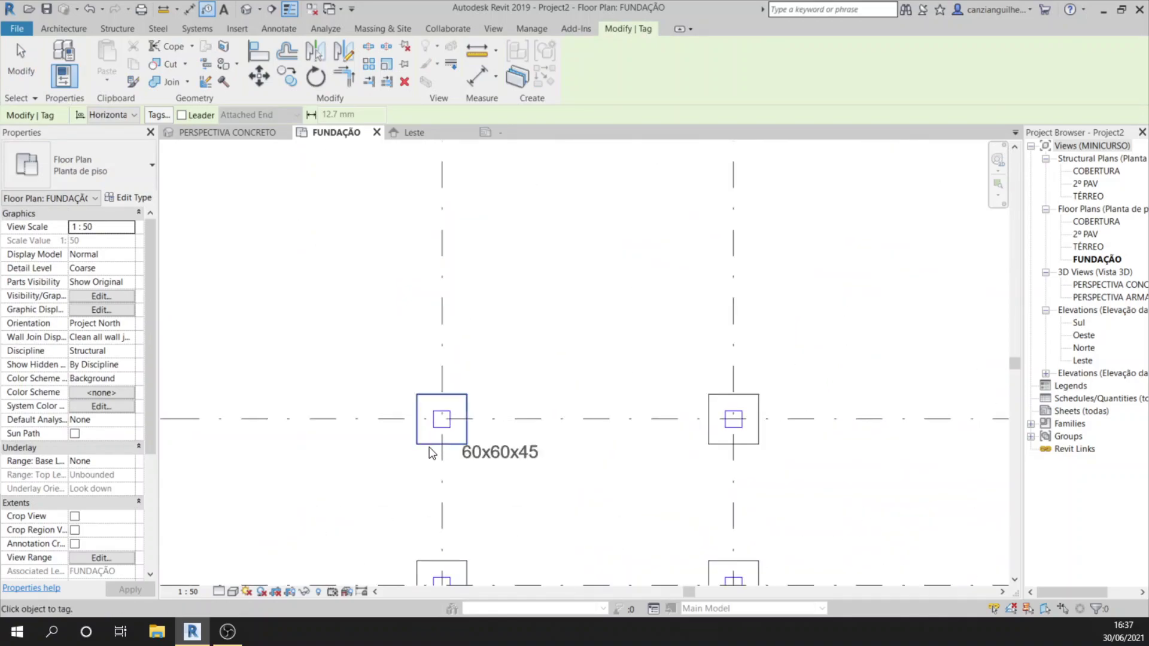
left_click(431, 441)
key("Escape")
scroll(518, 457, "up", 2)
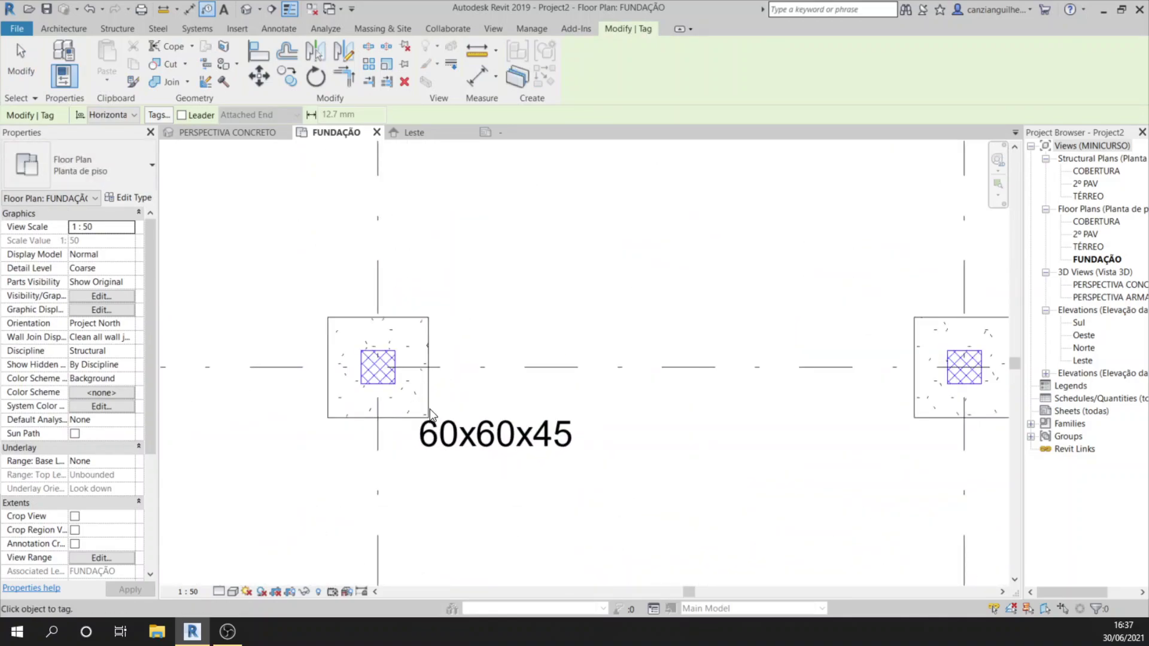
Check the label's position relative to the reference planes in the tag family and examine the placed footing tags in the FUNDAÇÃO plan.
left_click(525, 132)
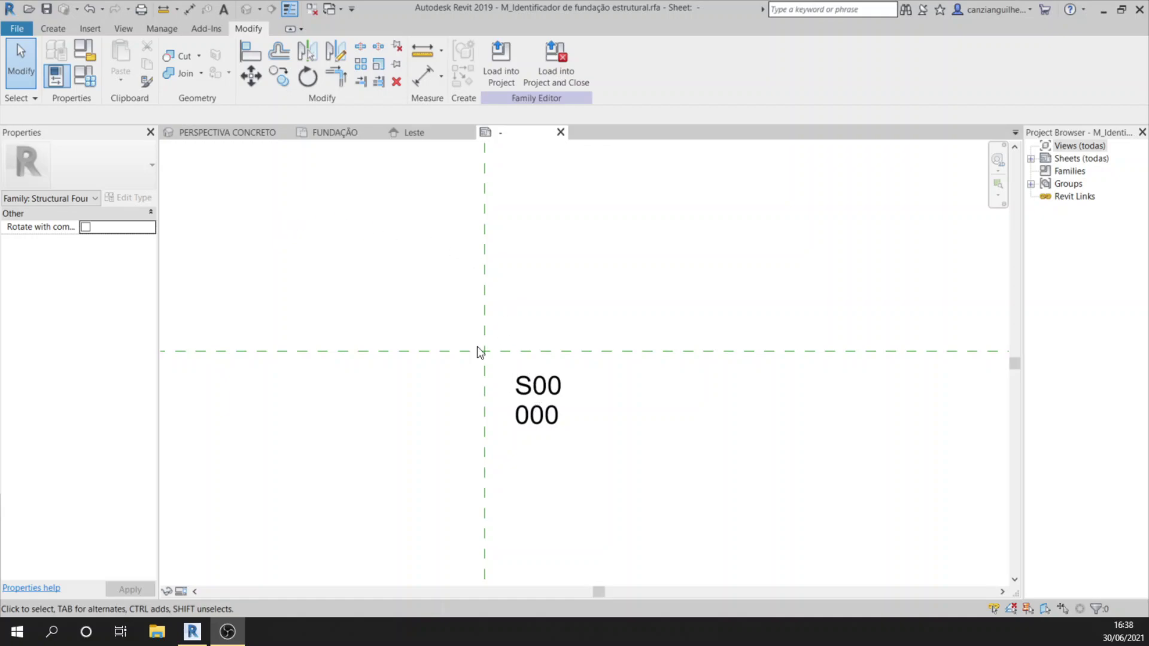
left_click(343, 131)
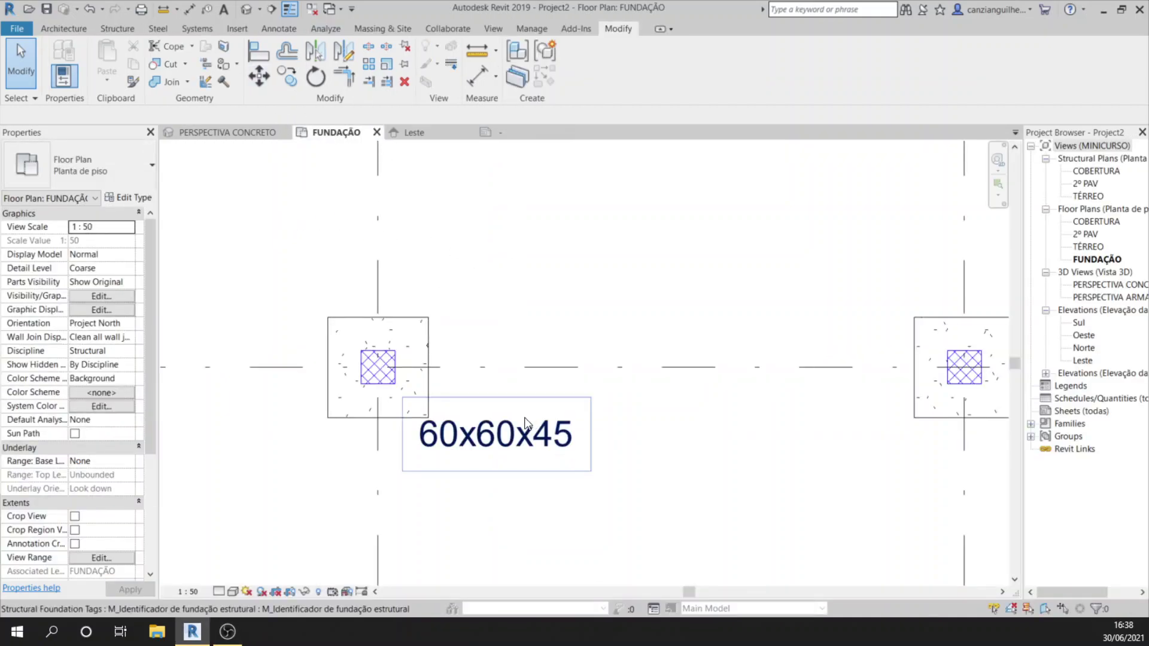
scroll(533, 335, "down", 2)
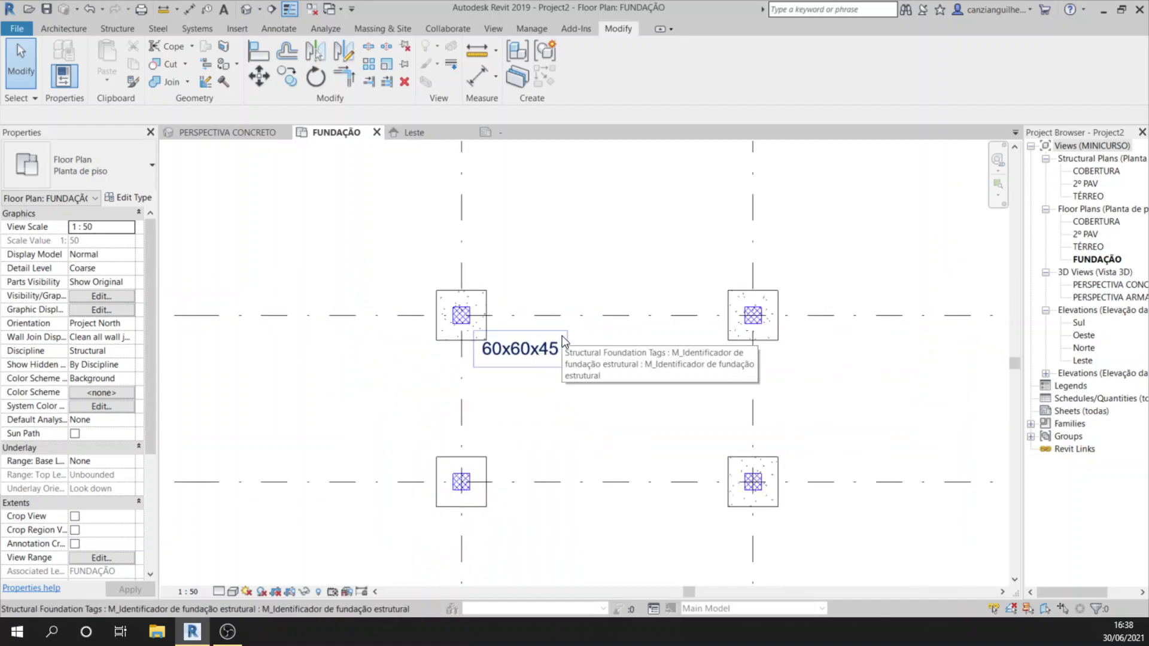
scroll(461, 344, "down", 3)
scroll(509, 210, "down", 1)
middle_click_drag(508, 211, 501, 473)
scroll(473, 336, "up", 5)
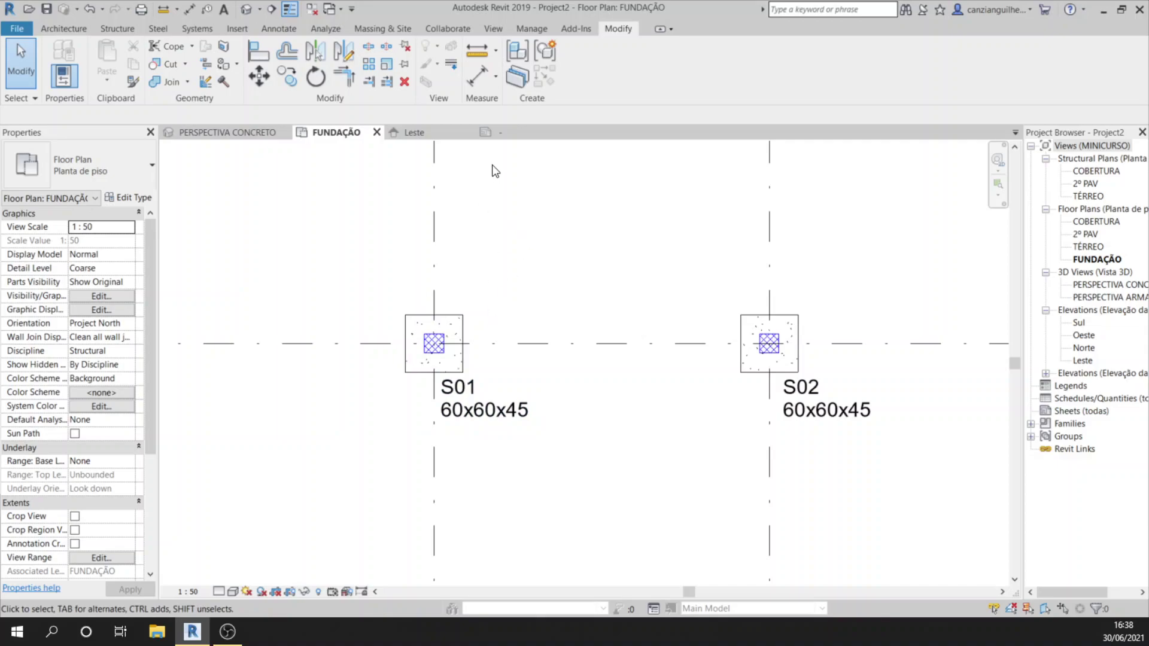
Remove the Mark parameter from the tag family's label, leaving only Type Name, and shift the label slightly down.
left_click(498, 132)
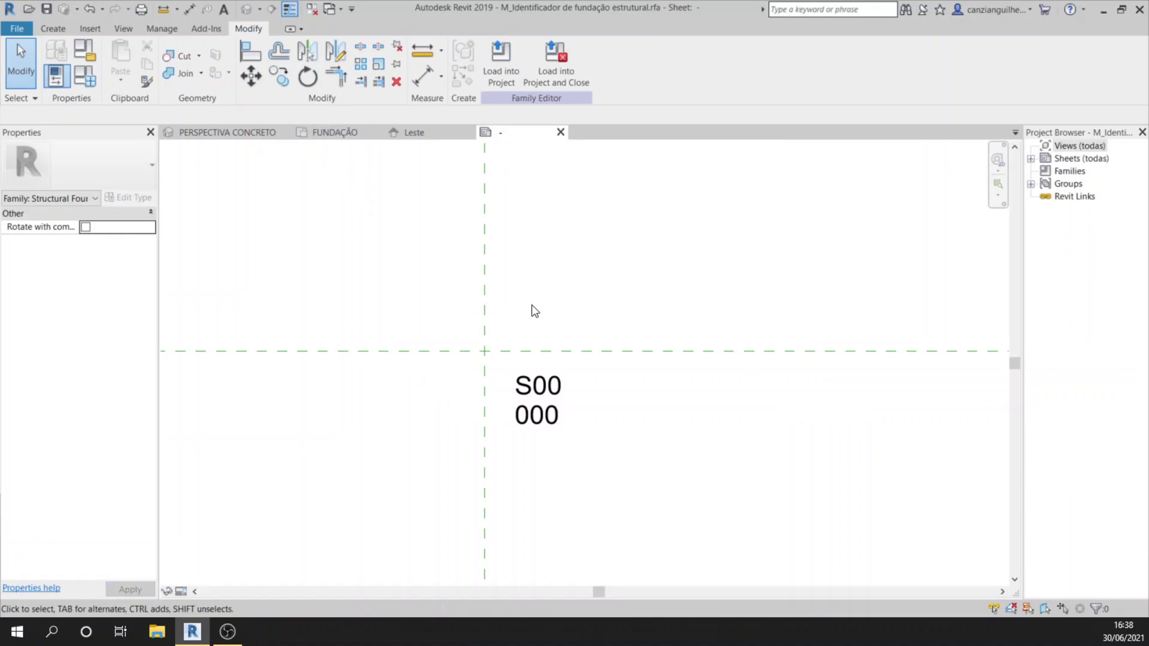
left_click(548, 408)
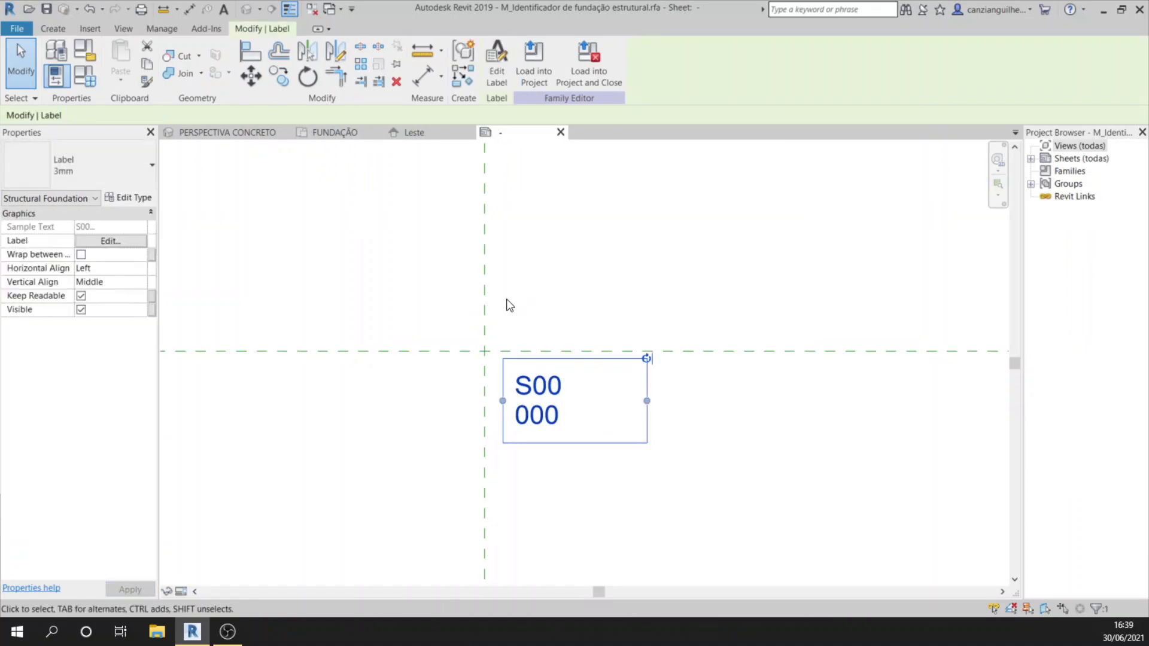
left_click(496, 63)
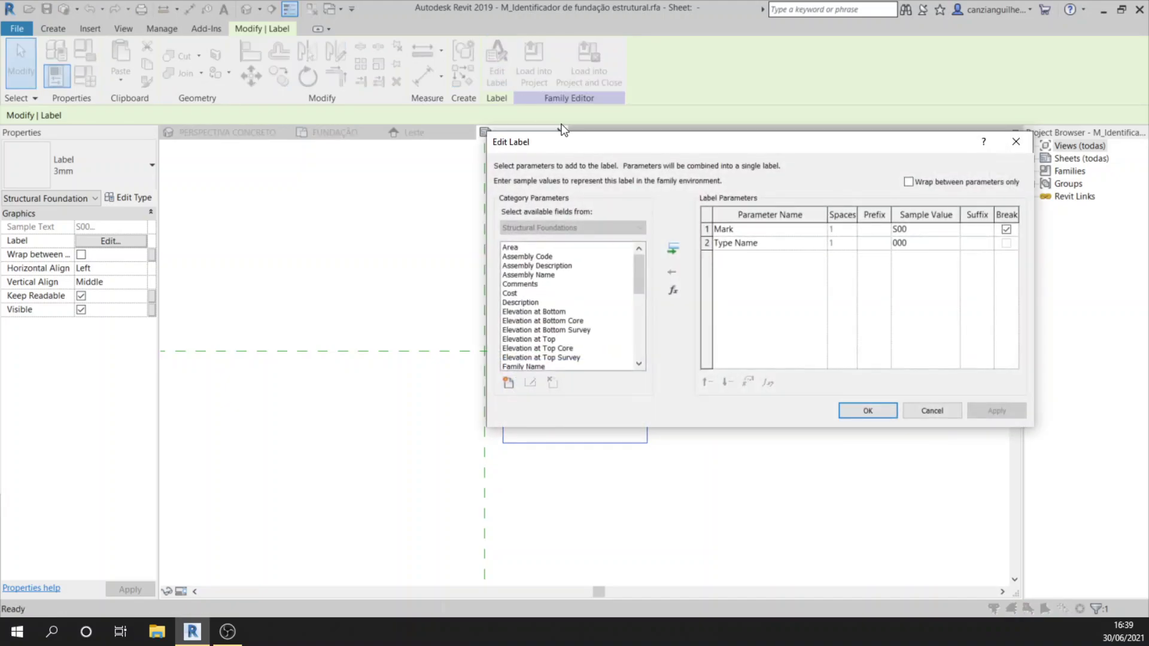
left_click(790, 237)
left_click(672, 269)
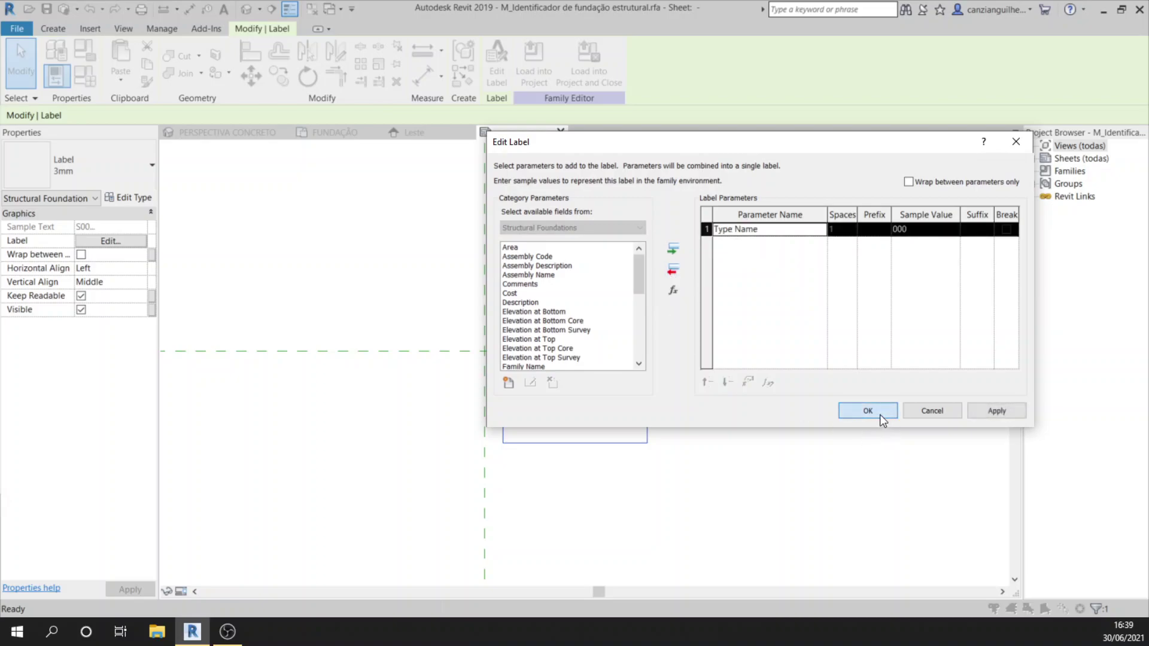
left_click(871, 411)
mouse_move(560, 444)
left_mouse_down()
mouse_move(556, 451)
mouse_move(570, 452)
left_mouse_up()
left_click(582, 267)
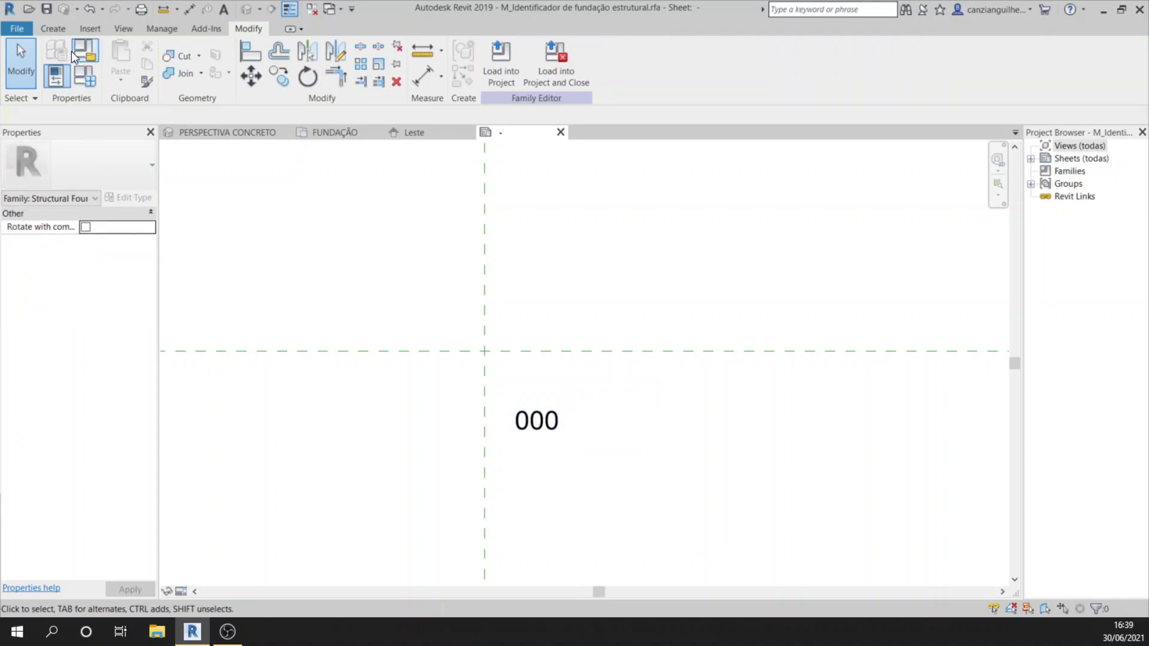
Add a label below the reference plane intersection, above the Type Name label, containing the Mark parameter with sample value S00.
left_click(53, 29)
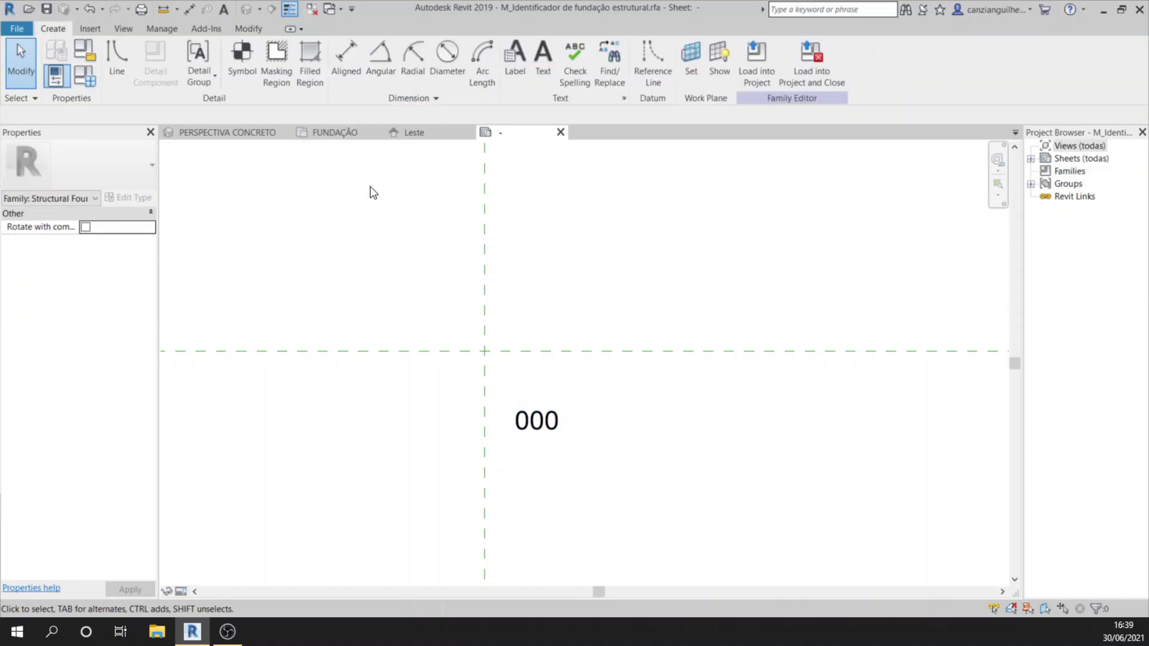
left_click(510, 67)
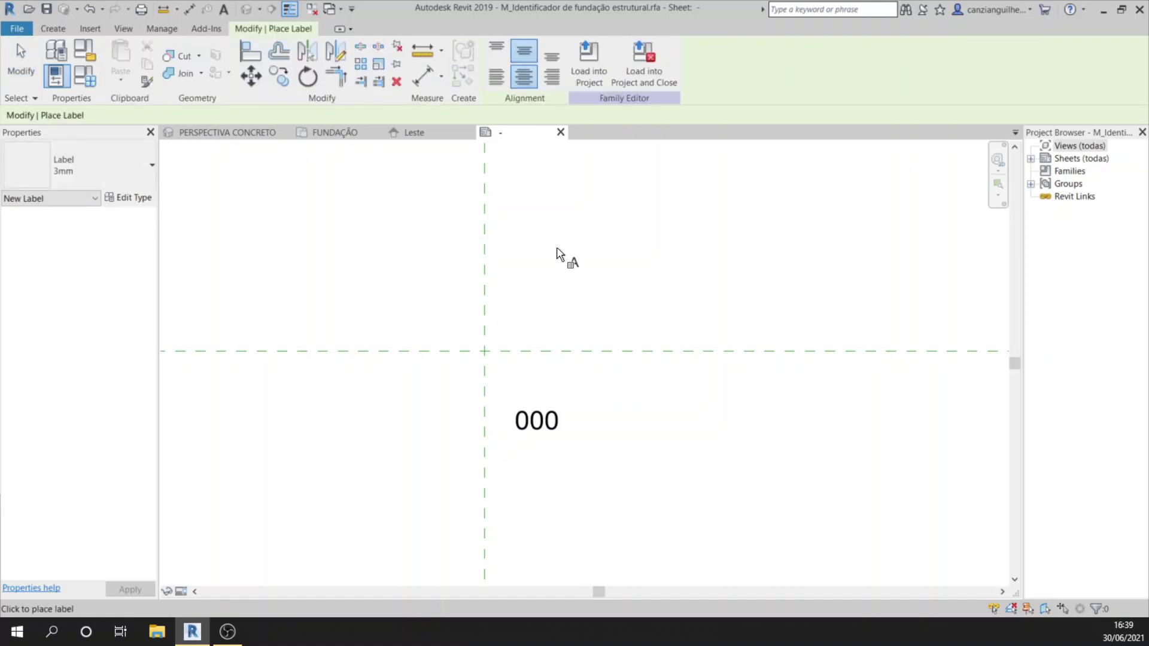
left_click(516, 376)
left_click_drag(639, 279, 627, 322)
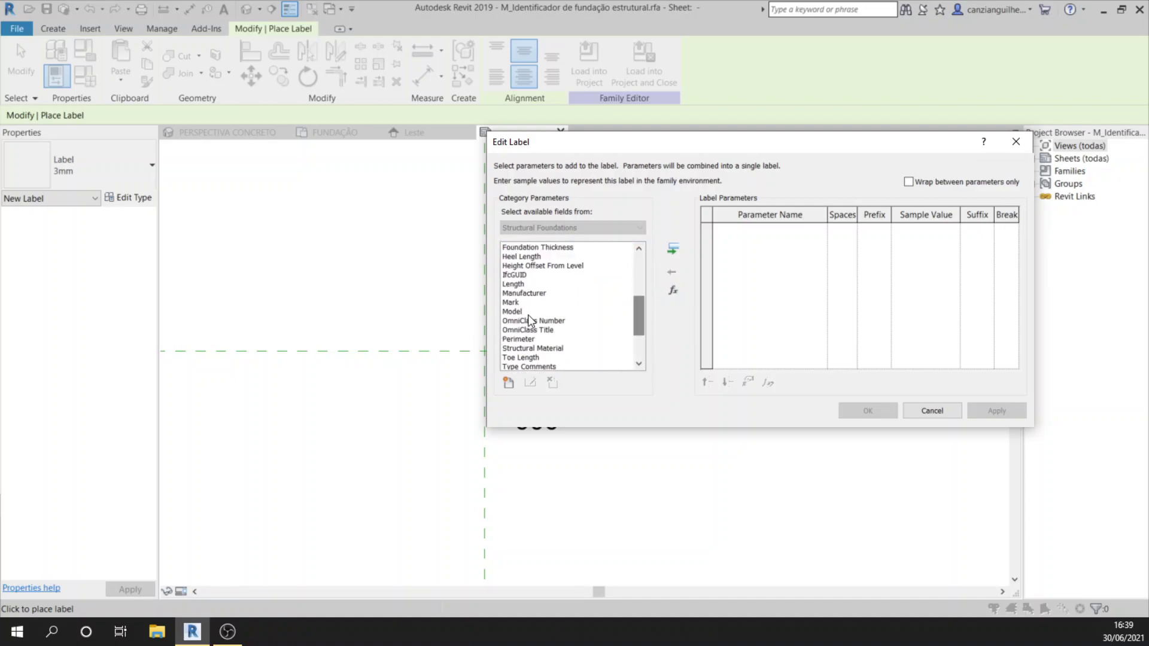
left_click(514, 302)
left_click(673, 249)
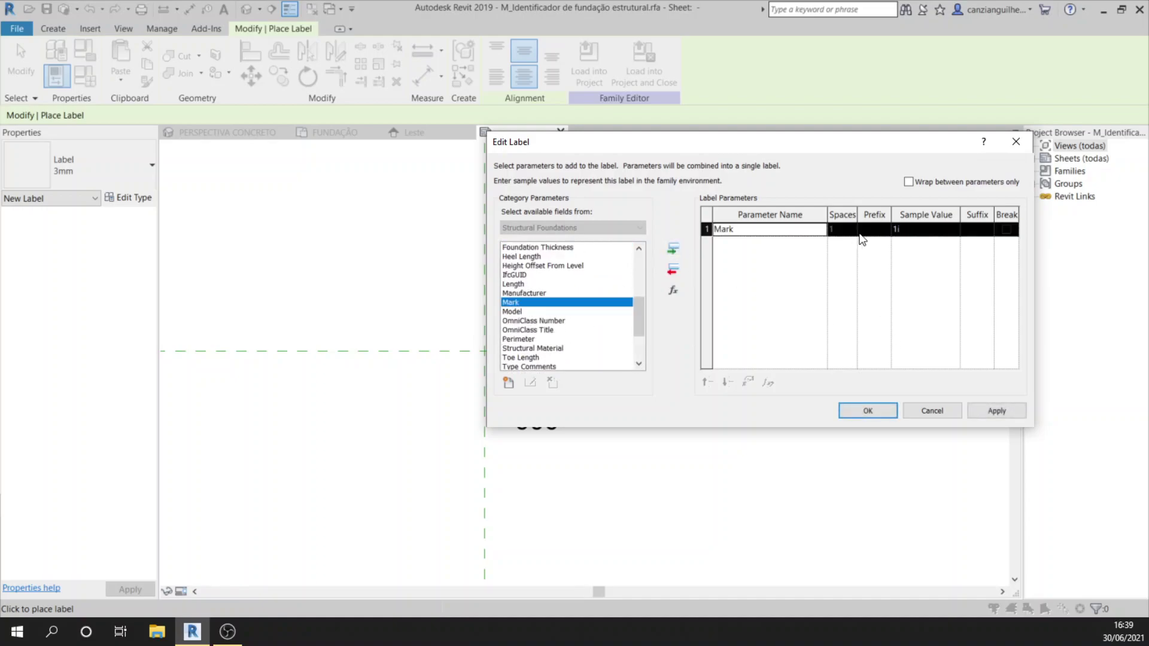
left_click(920, 228)
type("S00")
left_click(882, 415)
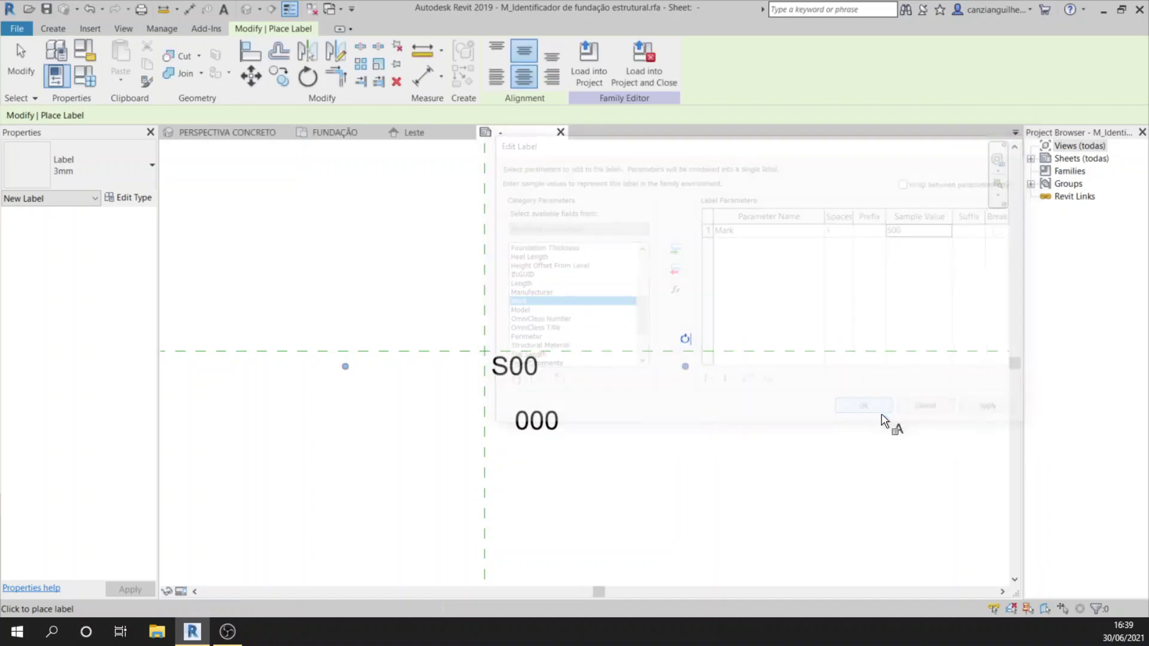
key("Escape")
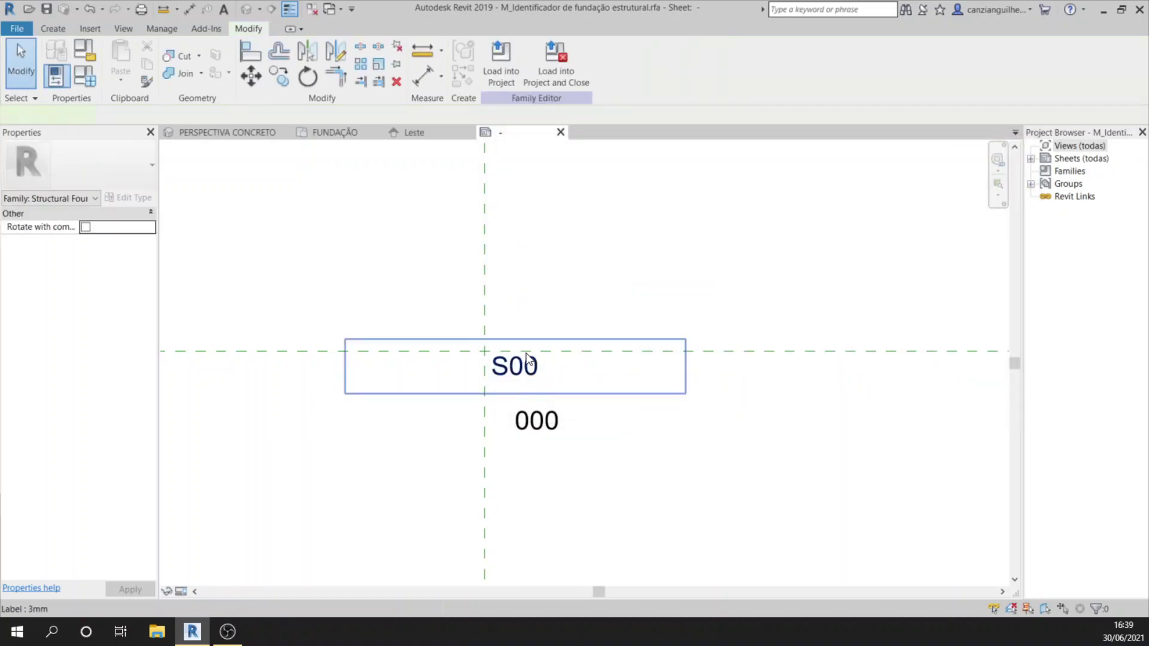
Set the Mark label's horizontal alignment to Left and shift it right to line up with the Type Name label.
left_click(528, 359)
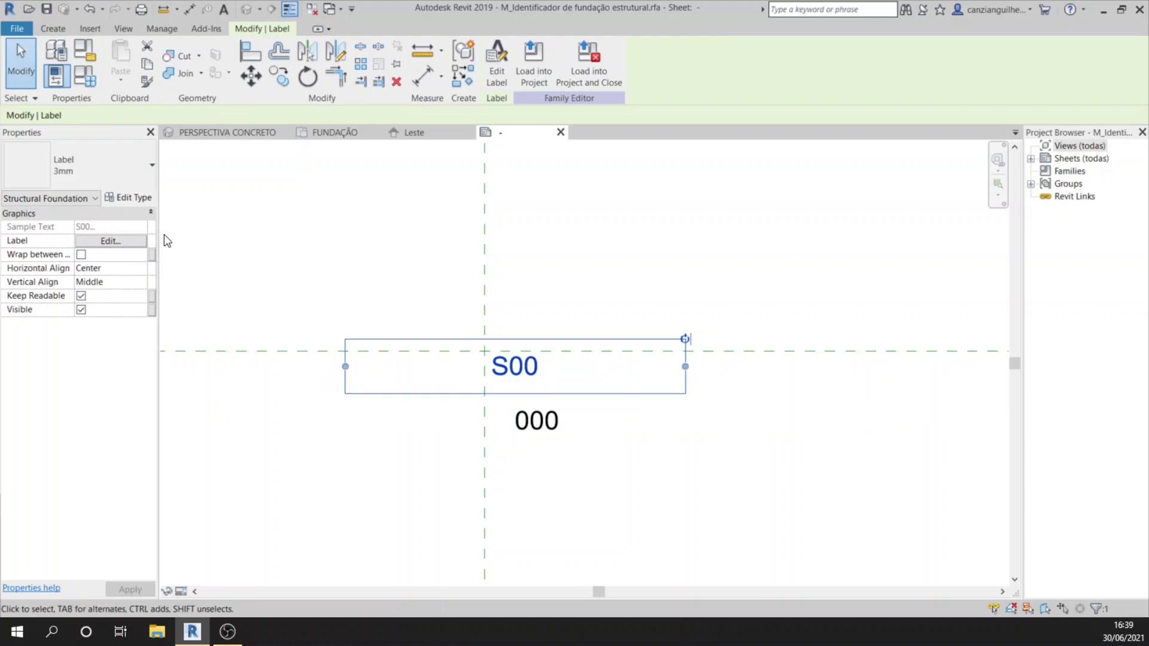
left_click(147, 268)
left_click(141, 268)
left_click(107, 283)
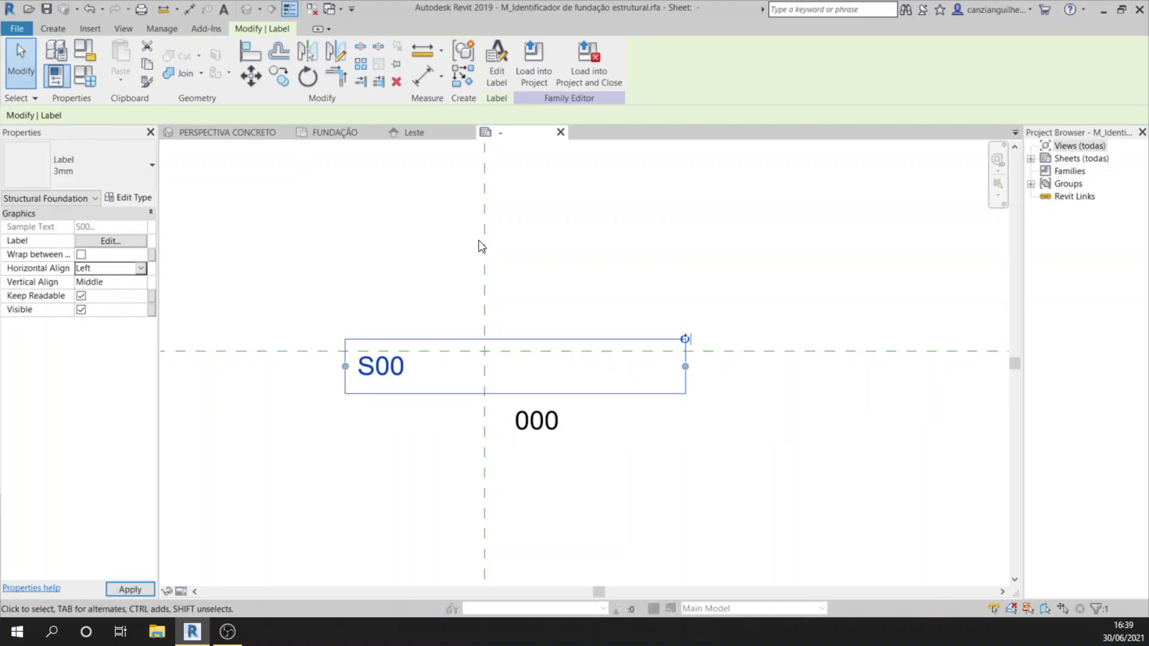
left_click_drag(434, 398, 591, 396)
Move the Type Name label further down and bring the Mark label down to sit directly above it, below the horizontal reference plane.
left_click(553, 426)
left_click_drag(555, 445, 556, 486)
left_click(554, 379)
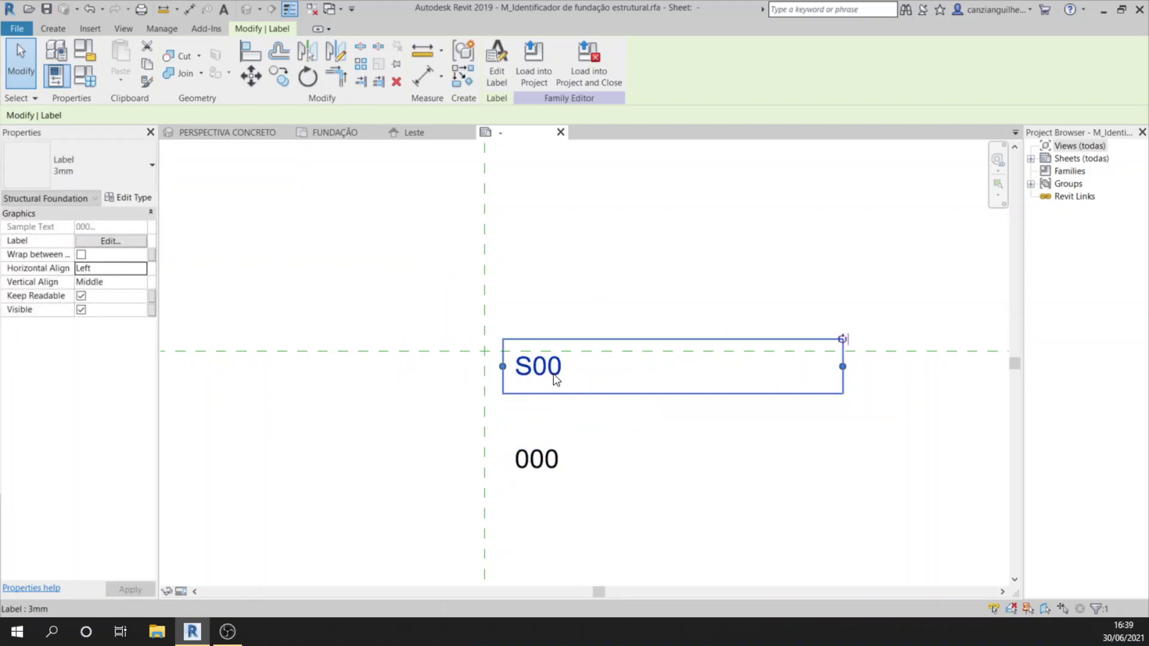
left_click_drag(554, 392, 559, 443)
left_click(590, 271)
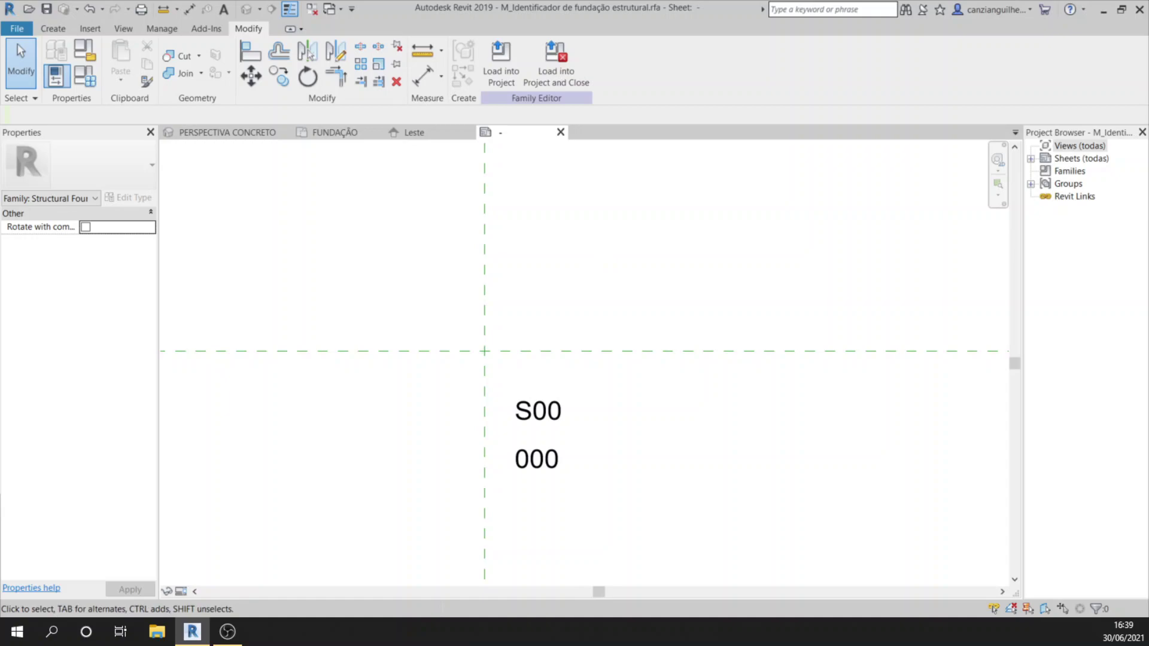
left_click(581, 429)
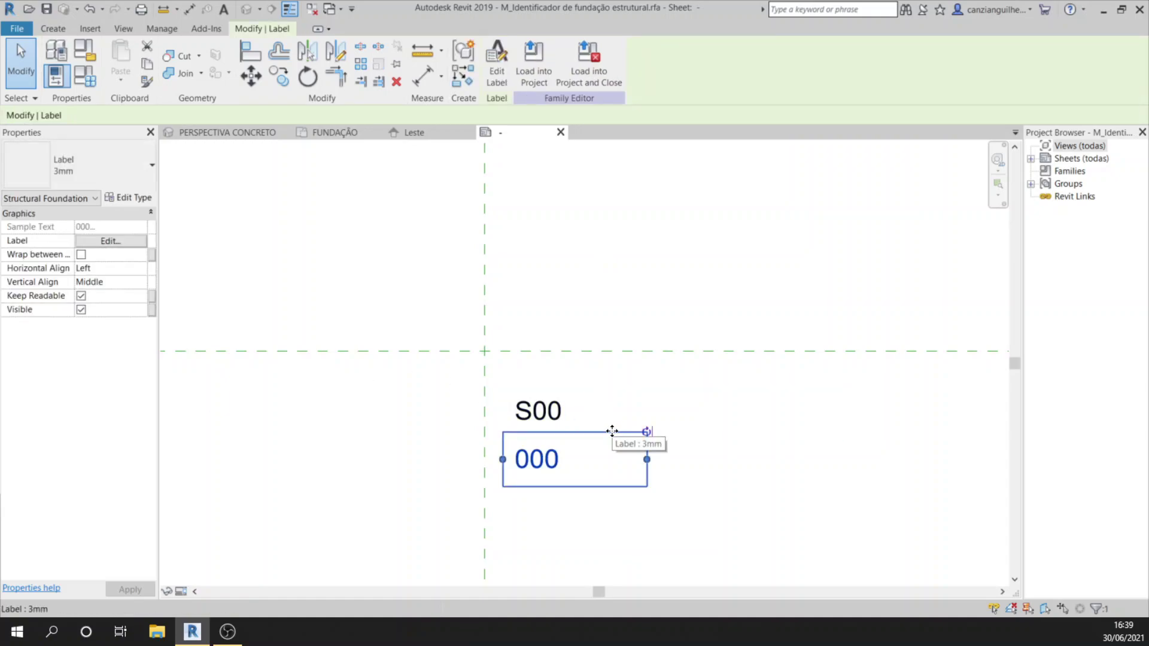
left_click(567, 410)
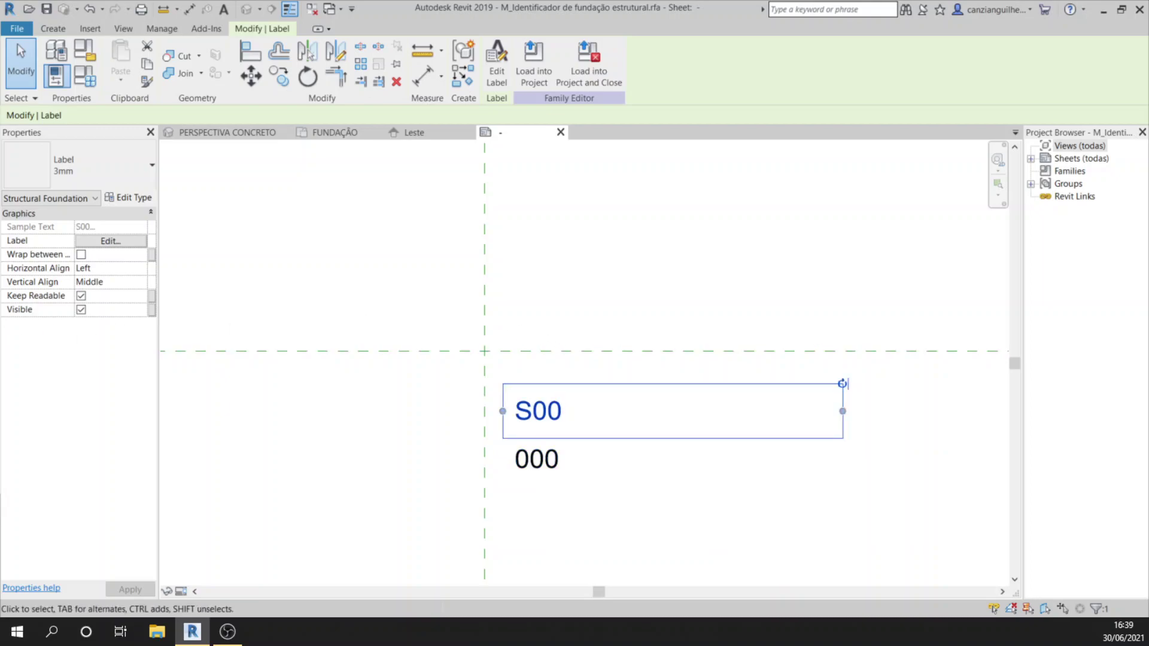
key("Escape")
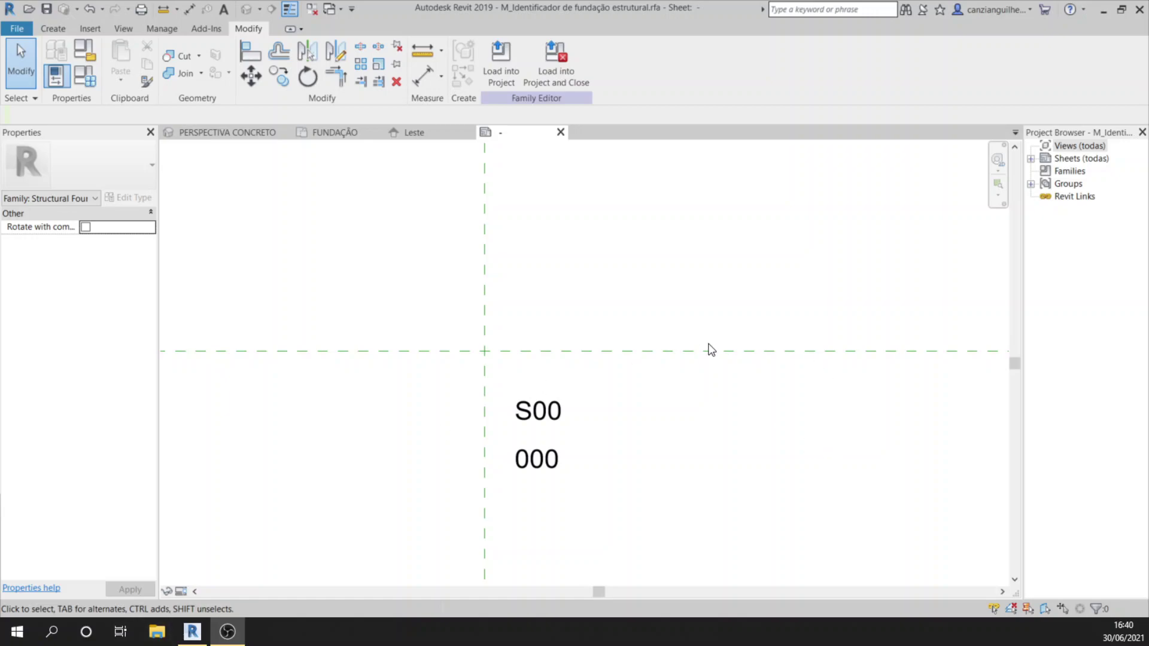
Associate the Mark label's Visible property with a new family type parameter named NUMERAÇÃO SAPATA.
left_click(559, 425)
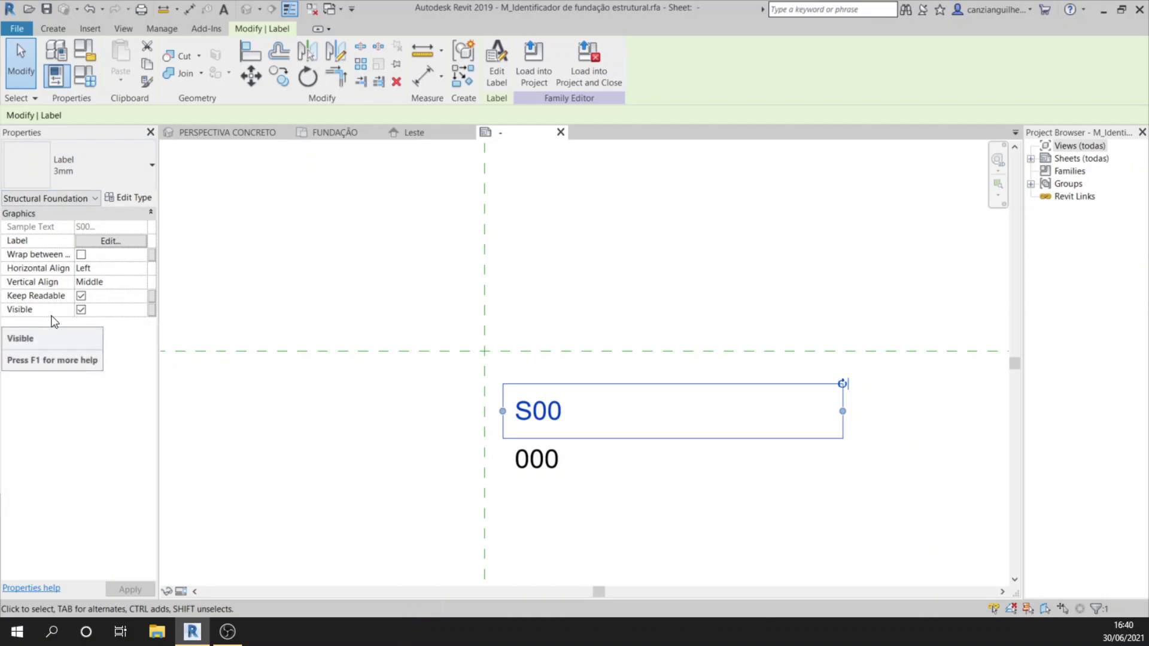
left_click(81, 310)
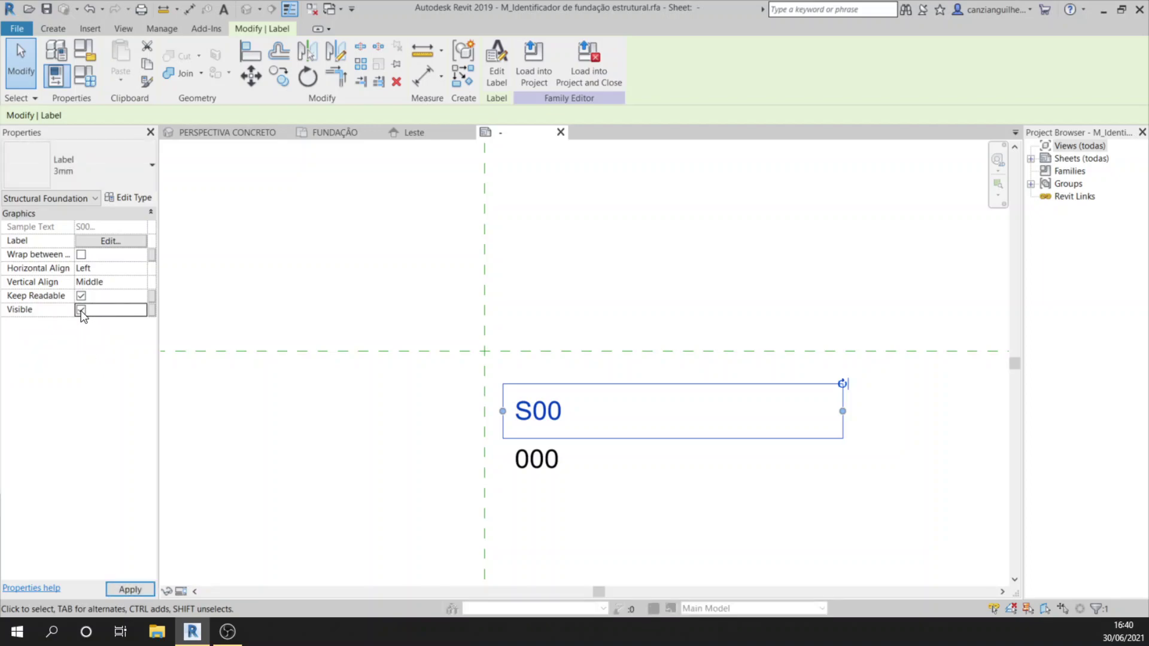
left_click(153, 312)
left_click_drag(566, 176, 319, 196)
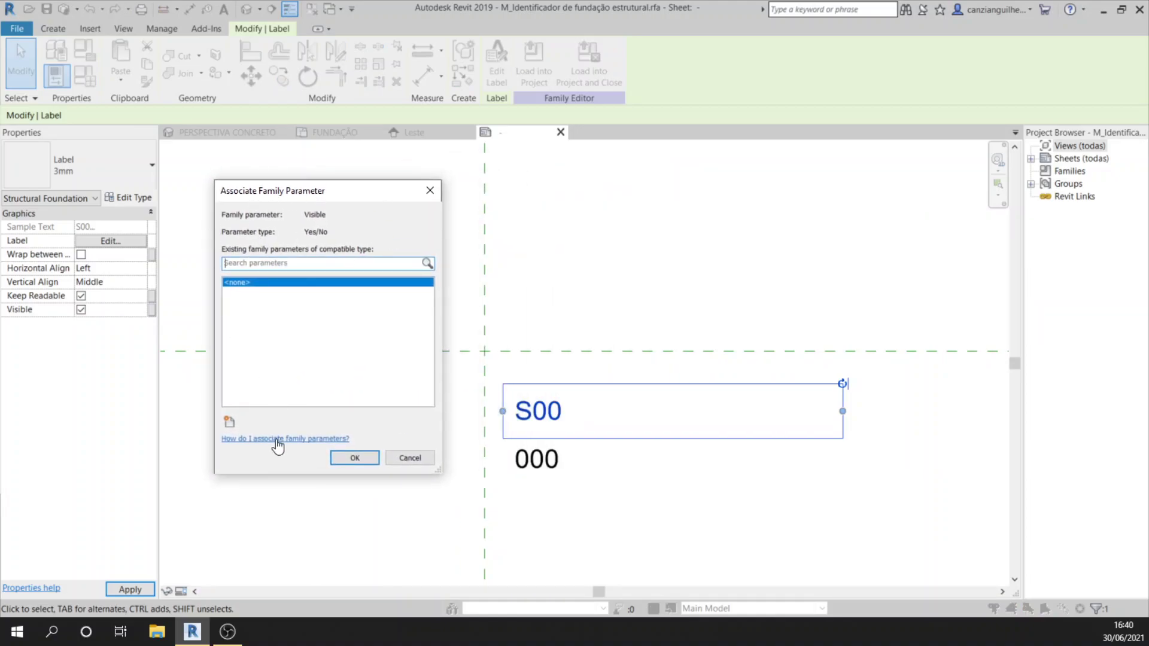
left_click(228, 423)
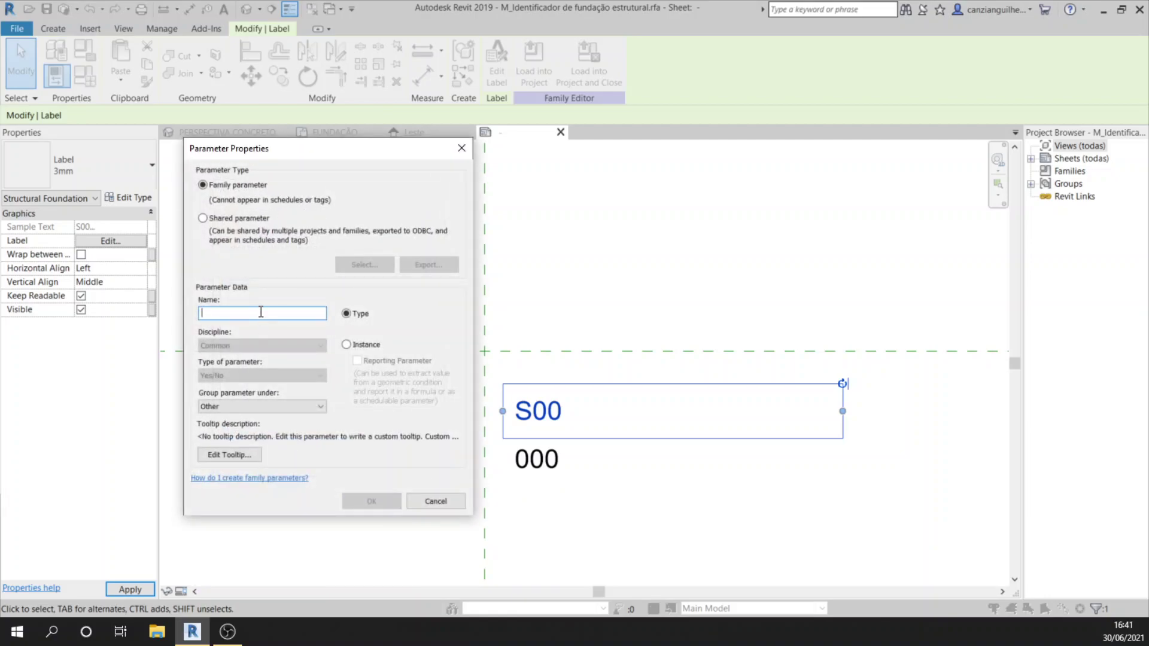
type("NUMERAC")
type("ÃO")
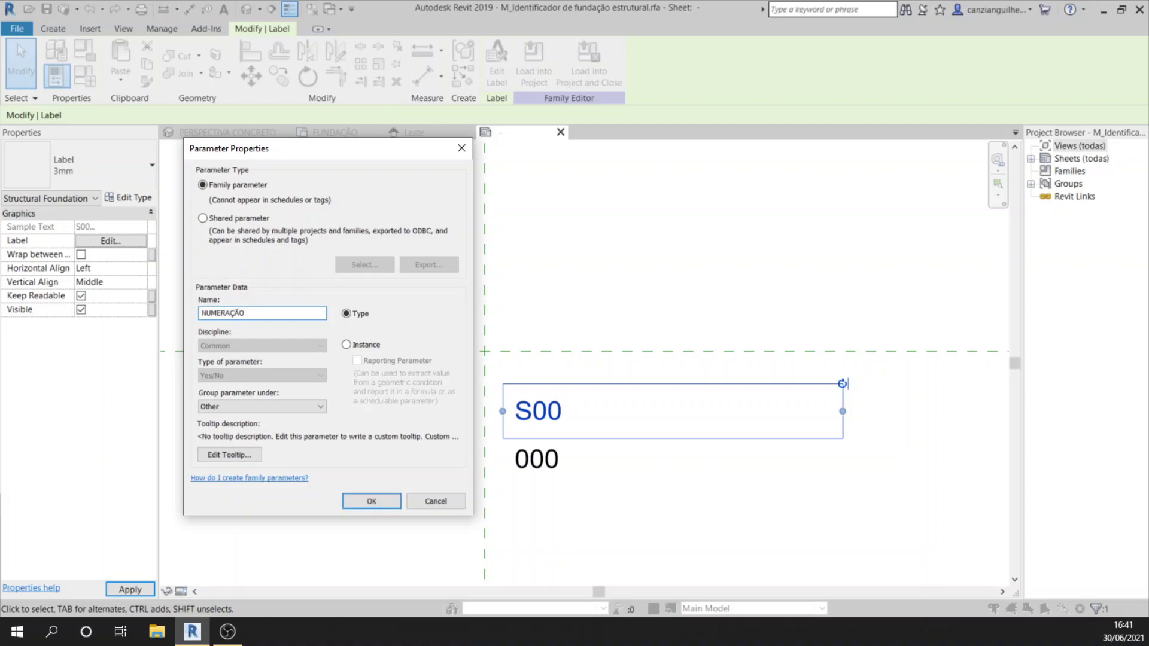
type(" SAPATA")
left_click(371, 501)
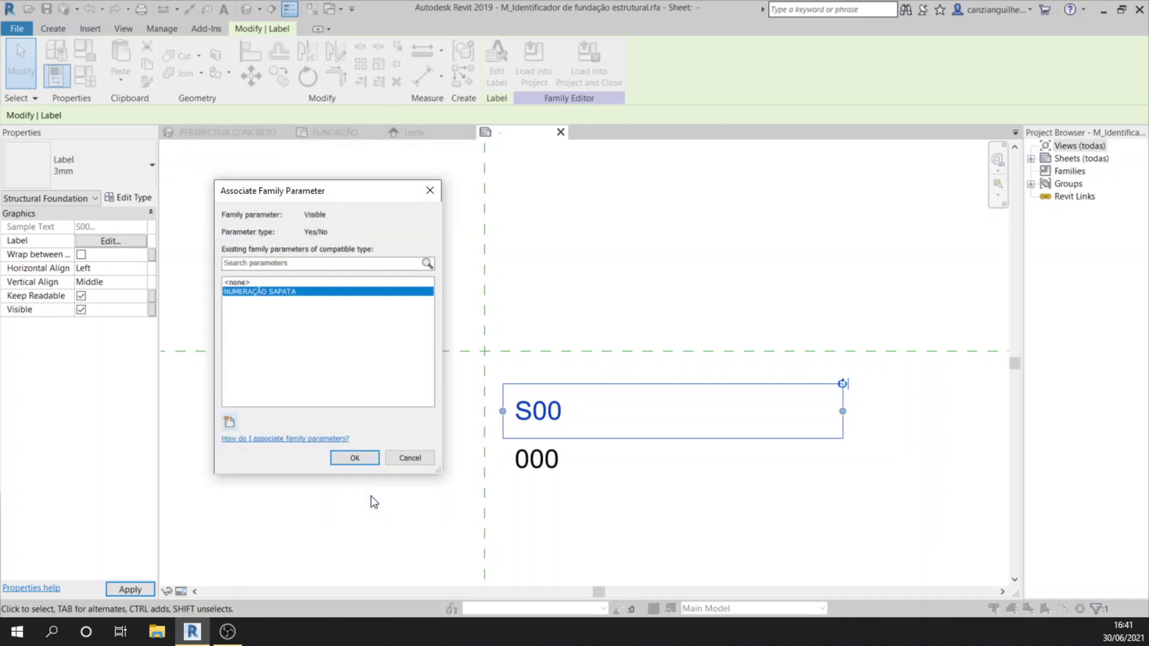
left_click(354, 460)
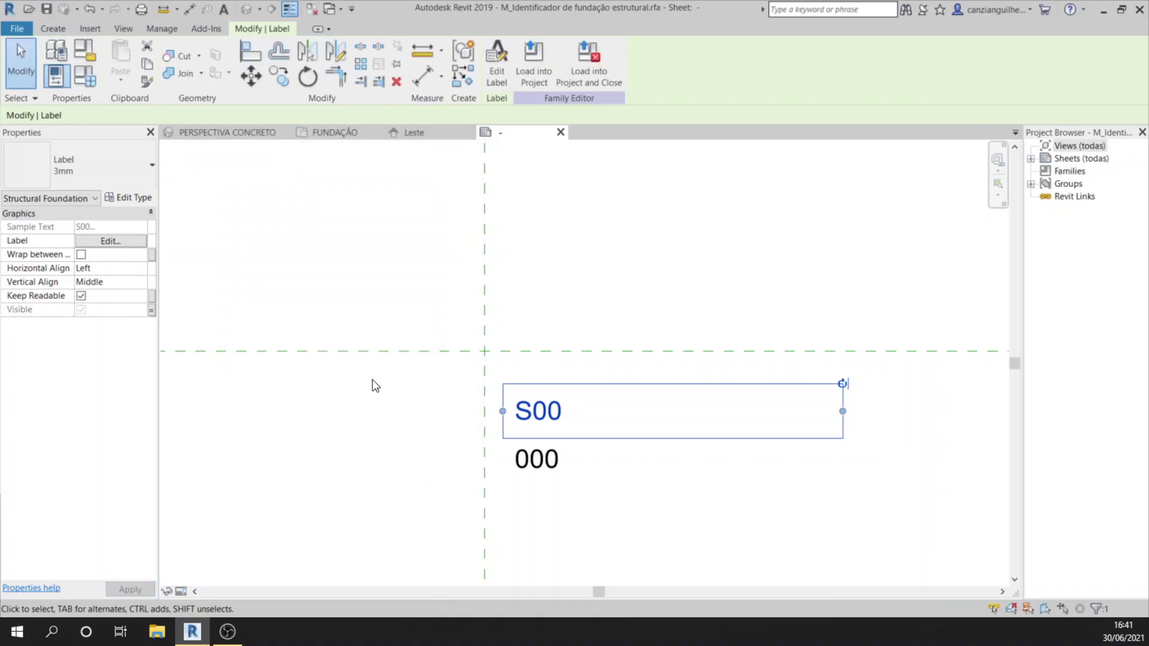
left_click(646, 283)
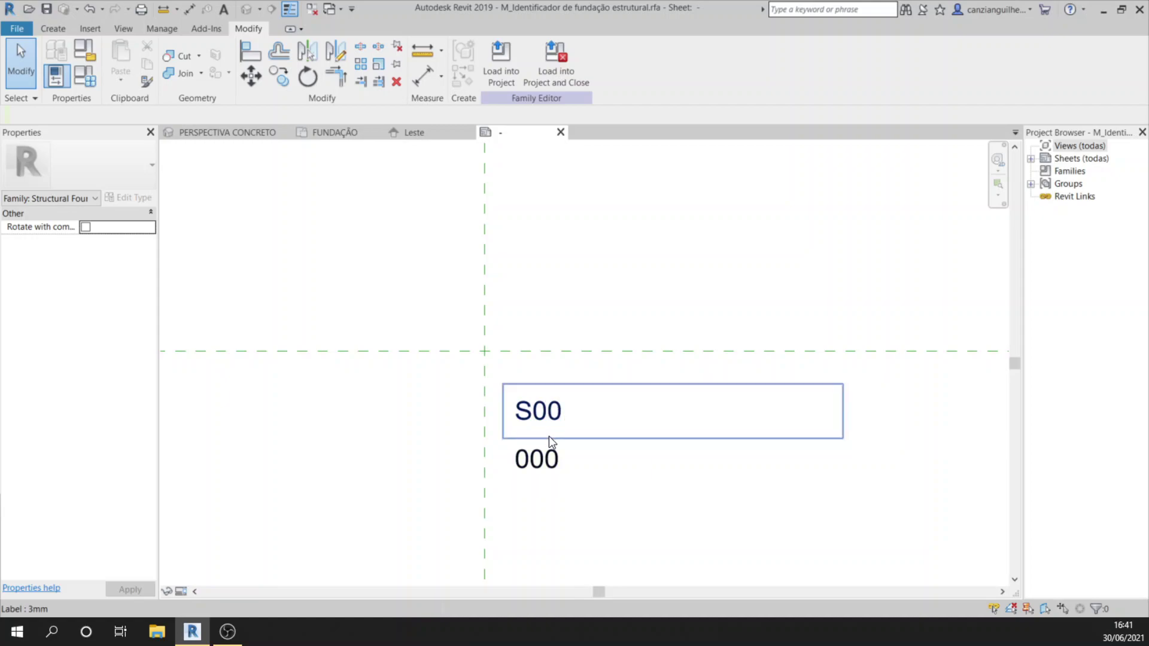
Widen the Type Name label's box and associate its Visible property with a new family type parameter named NOME SAPATA.
left_click(548, 469)
left_click_drag(647, 460, 717, 466)
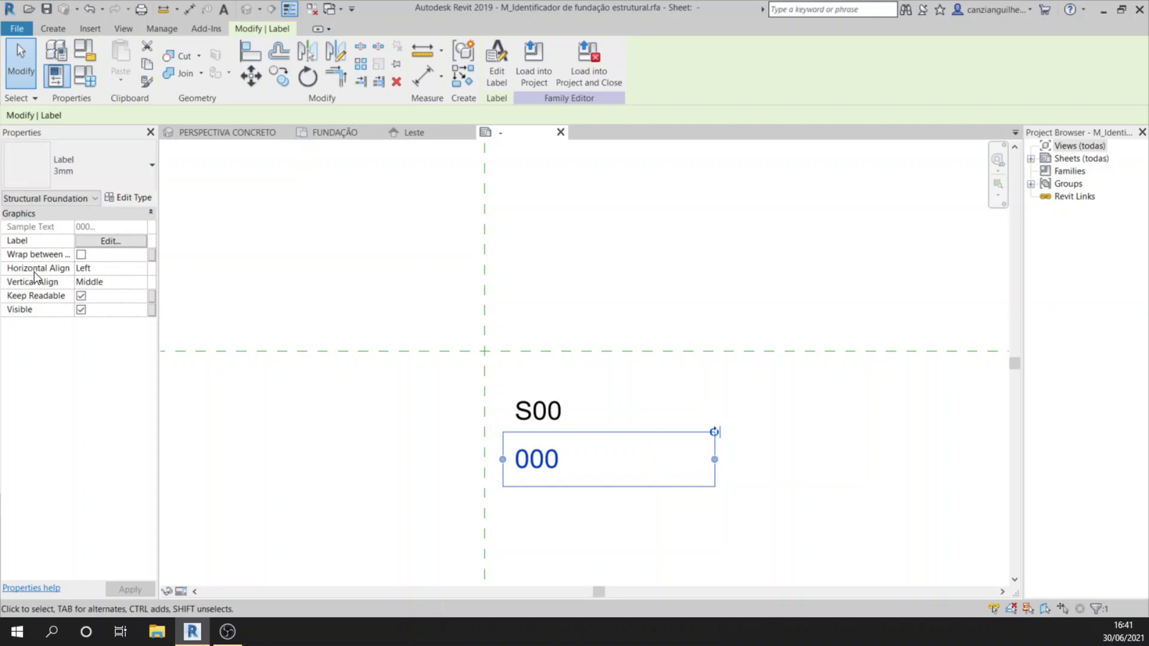
left_click(152, 310)
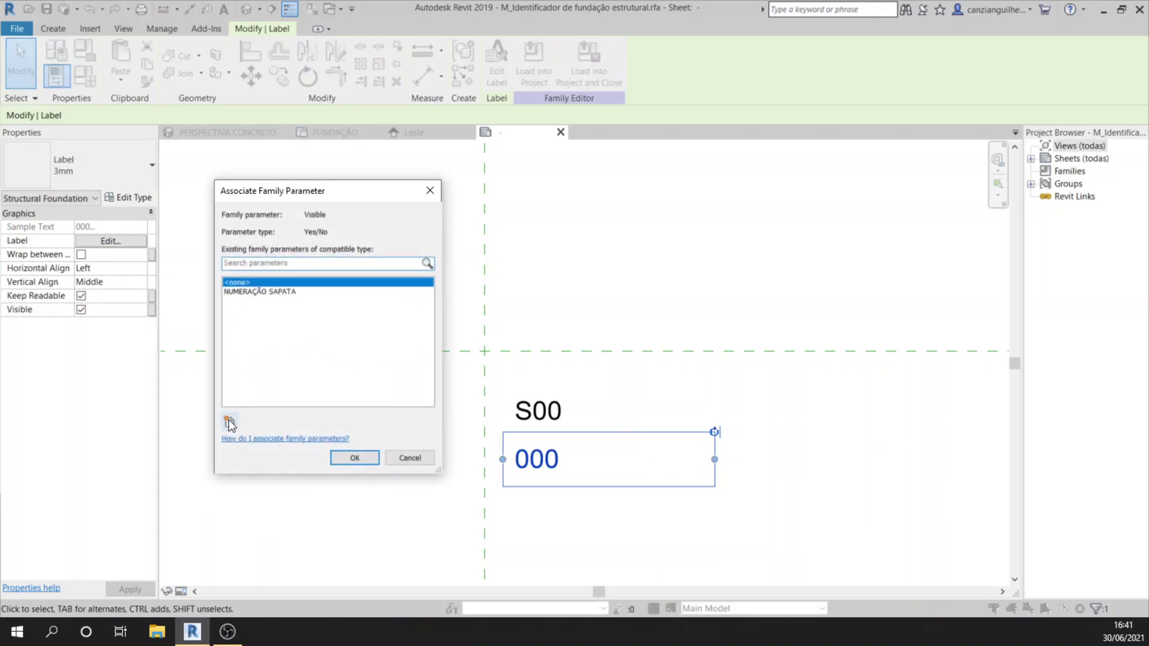
left_click(229, 424)
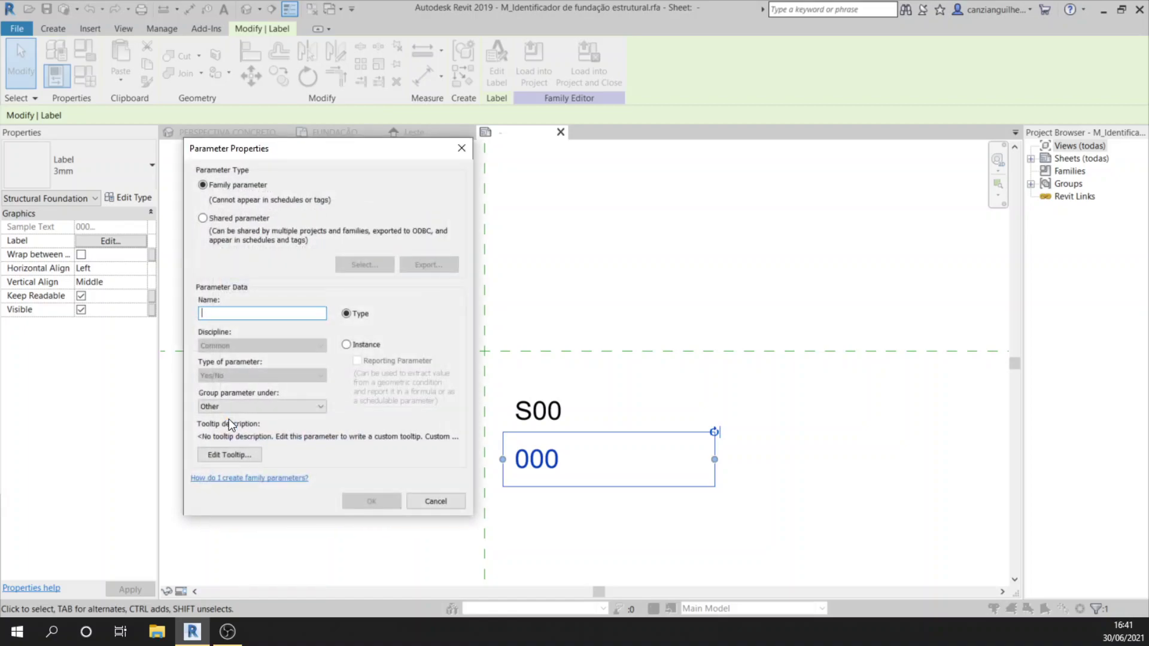
type("NOME SAPATA")
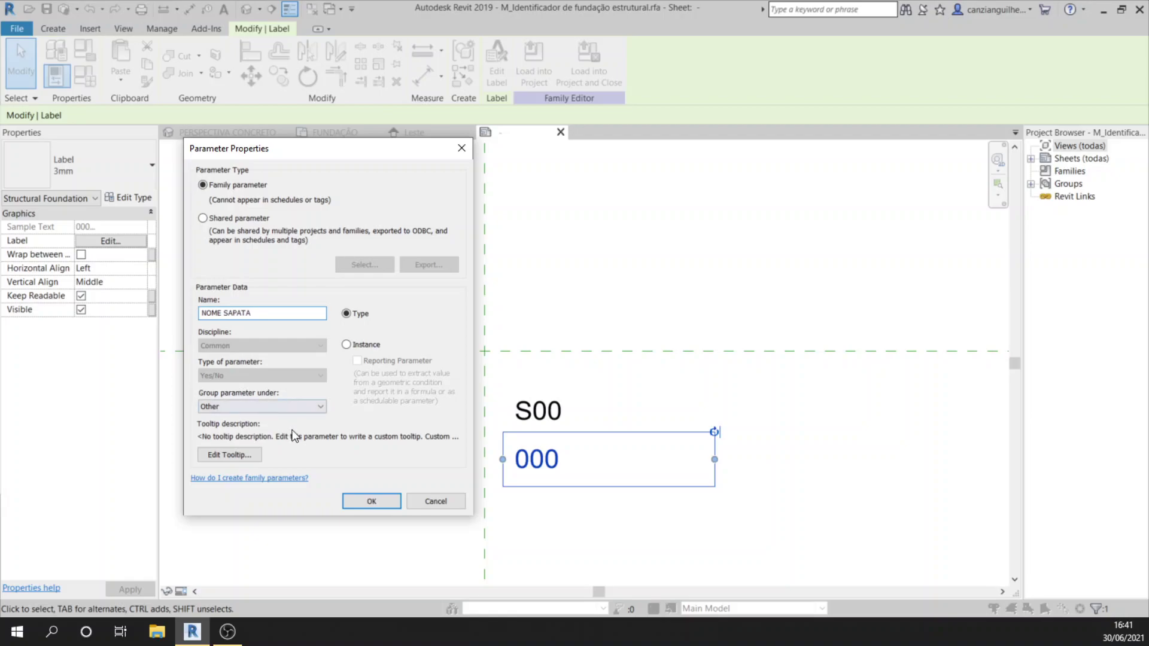
left_click(361, 499)
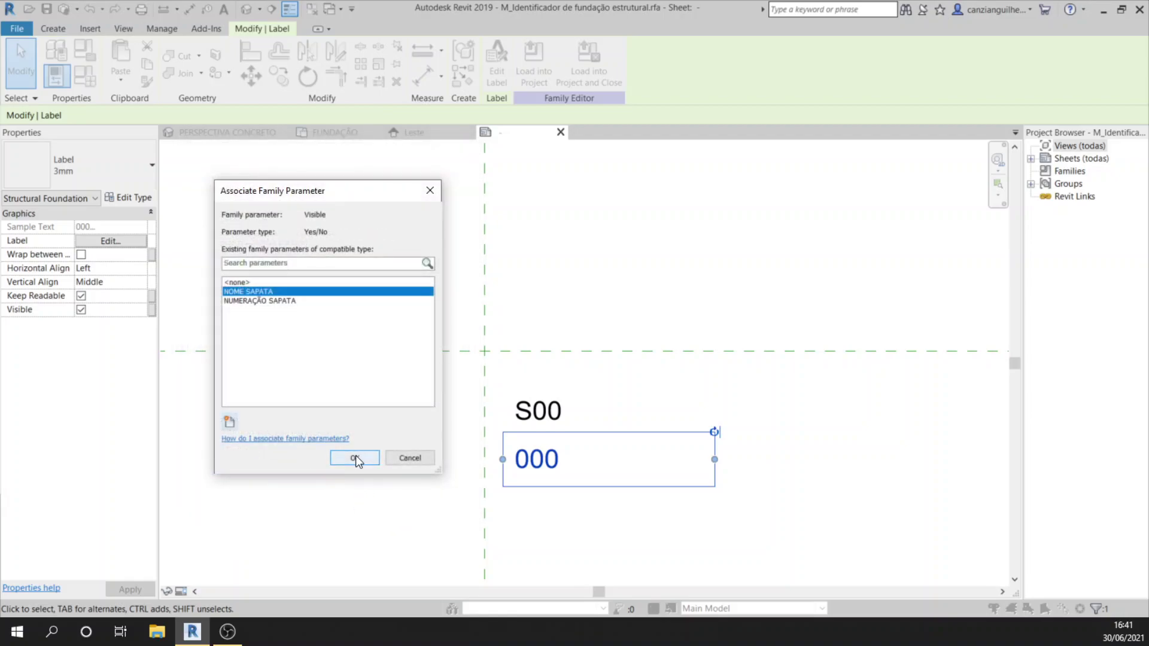
left_click(354, 457)
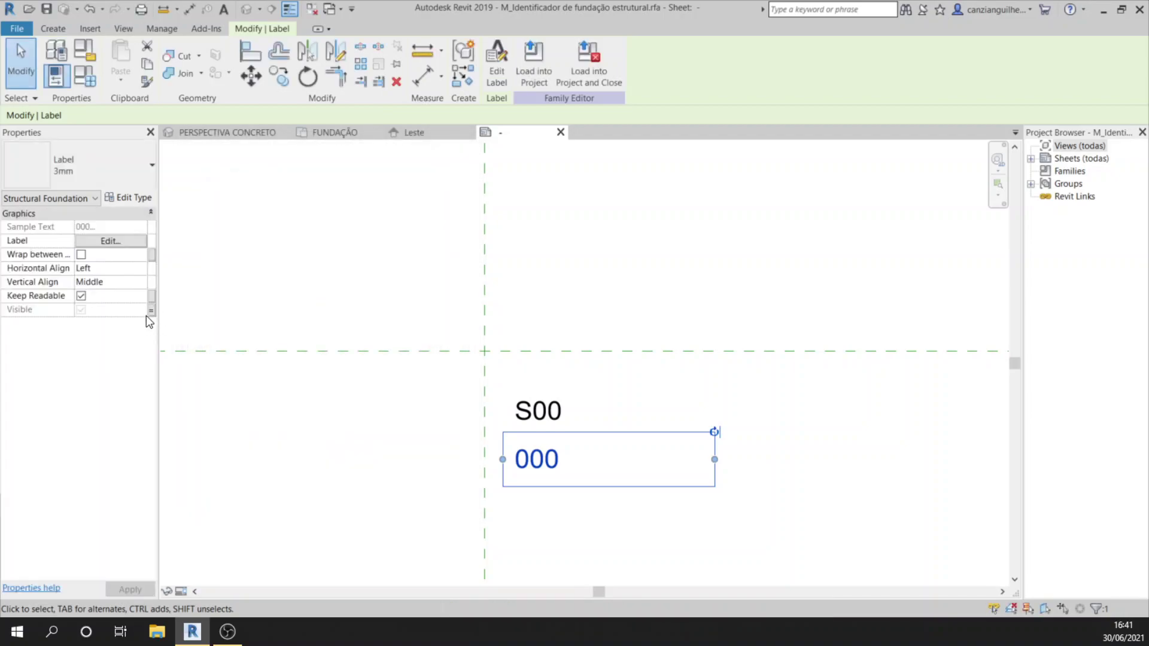
left_click(316, 298)
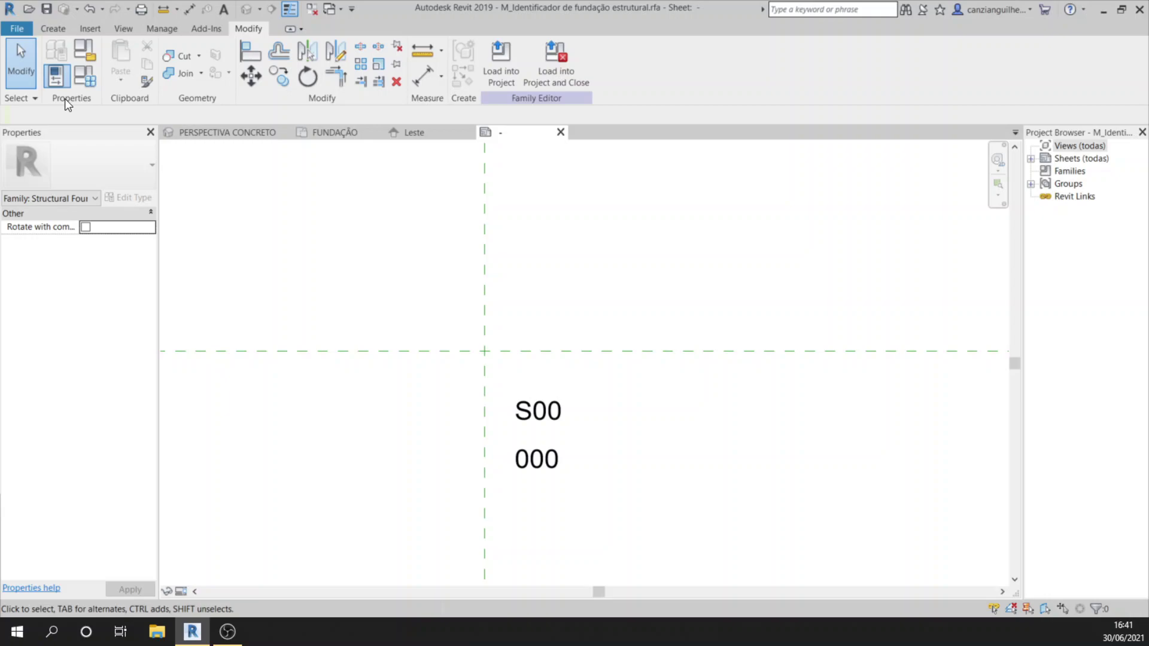
Create a family type named NOME COMPLETO in the tag family.
left_click(84, 70)
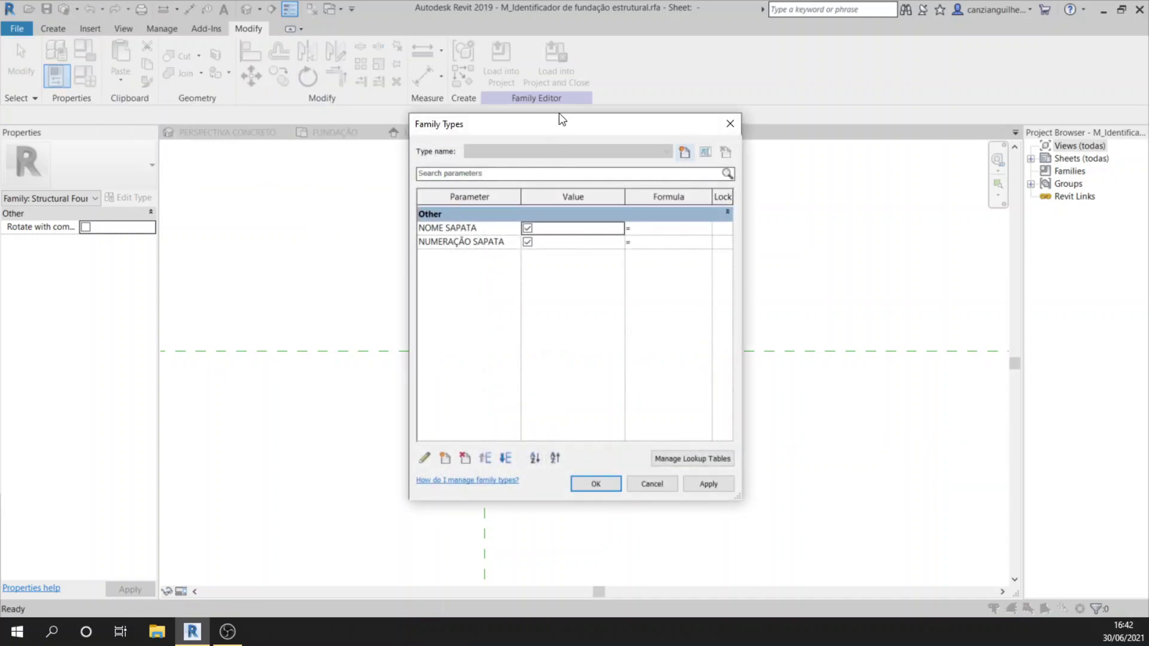
left_click_drag(561, 126, 305, 137)
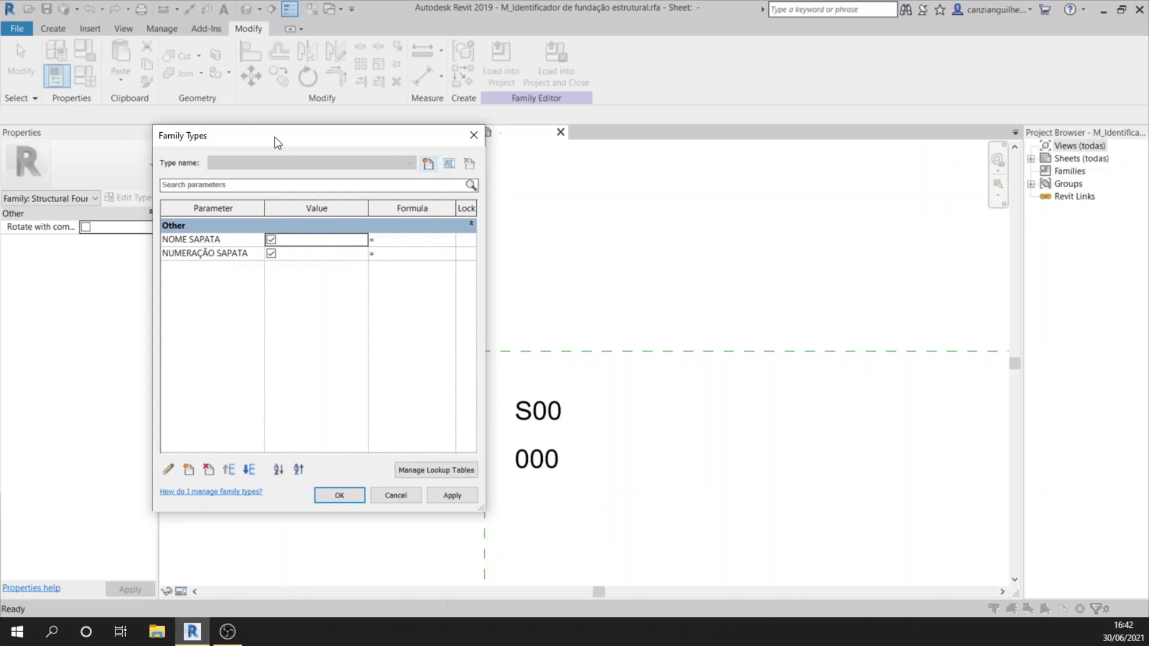
left_click_drag(278, 139, 239, 144)
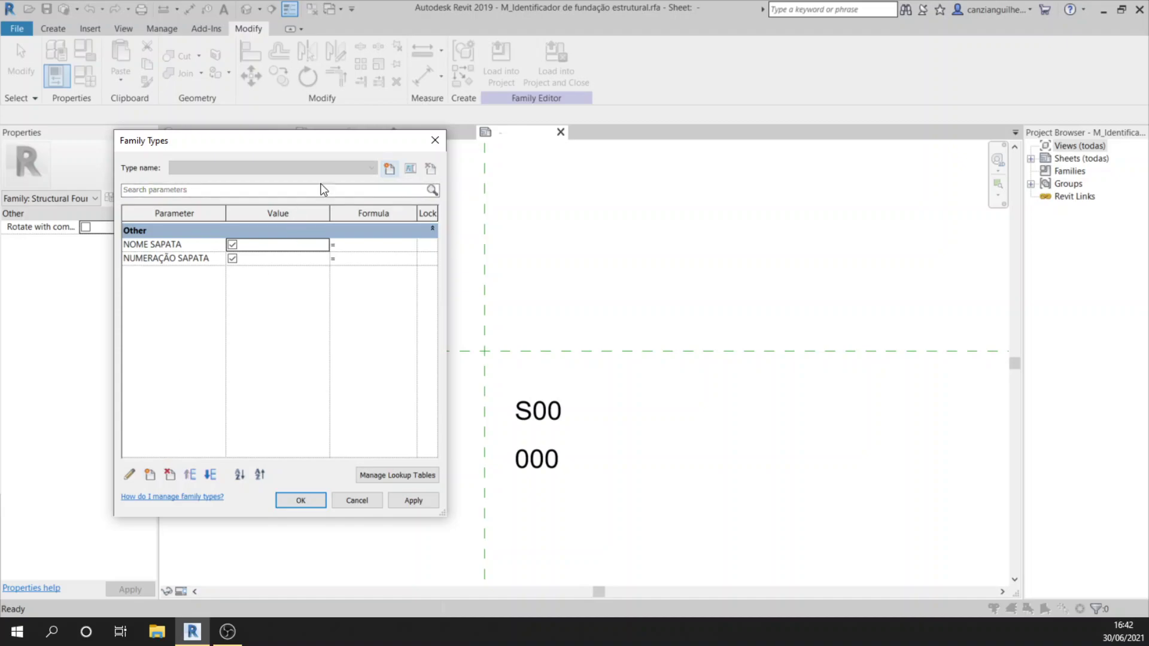
left_click(390, 171)
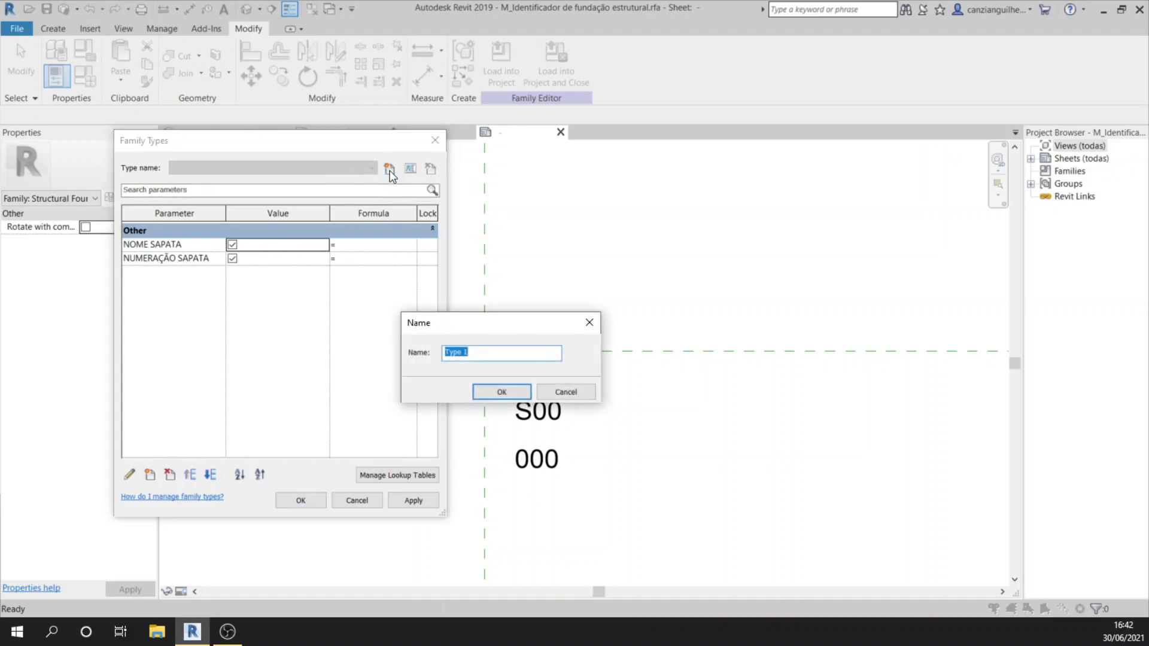
type("NOME COMPLETO")
left_click(502, 392)
left_click(252, 168)
left_click(250, 172)
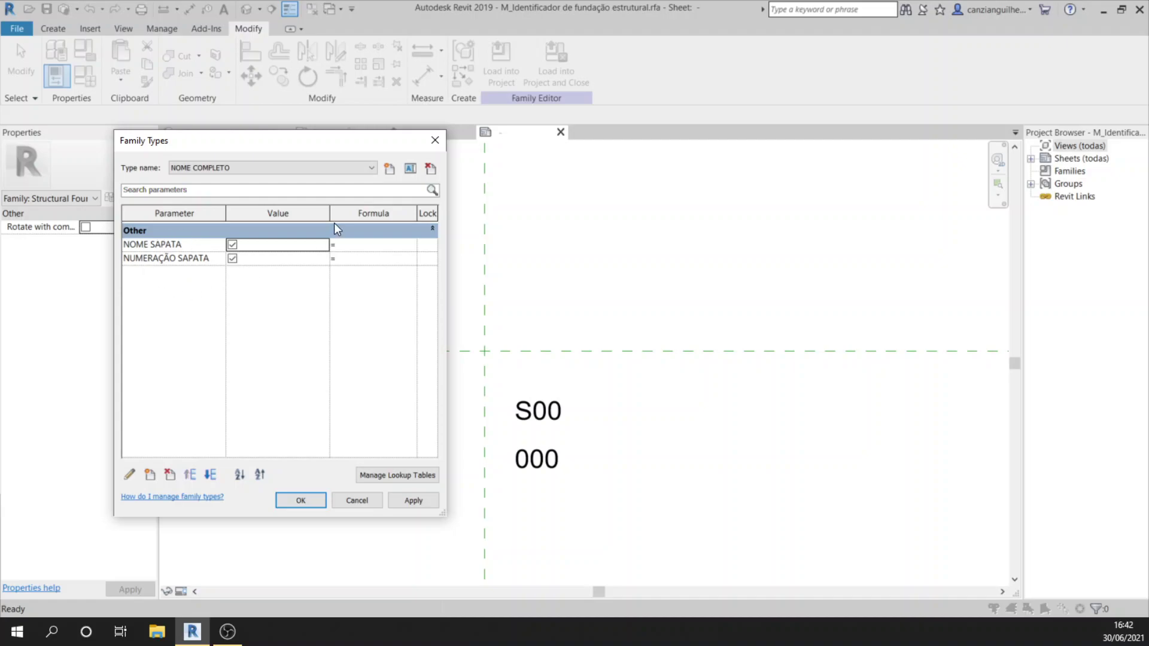
Create a second family type named NOME SIMPLES in the tag family.
left_click(389, 170)
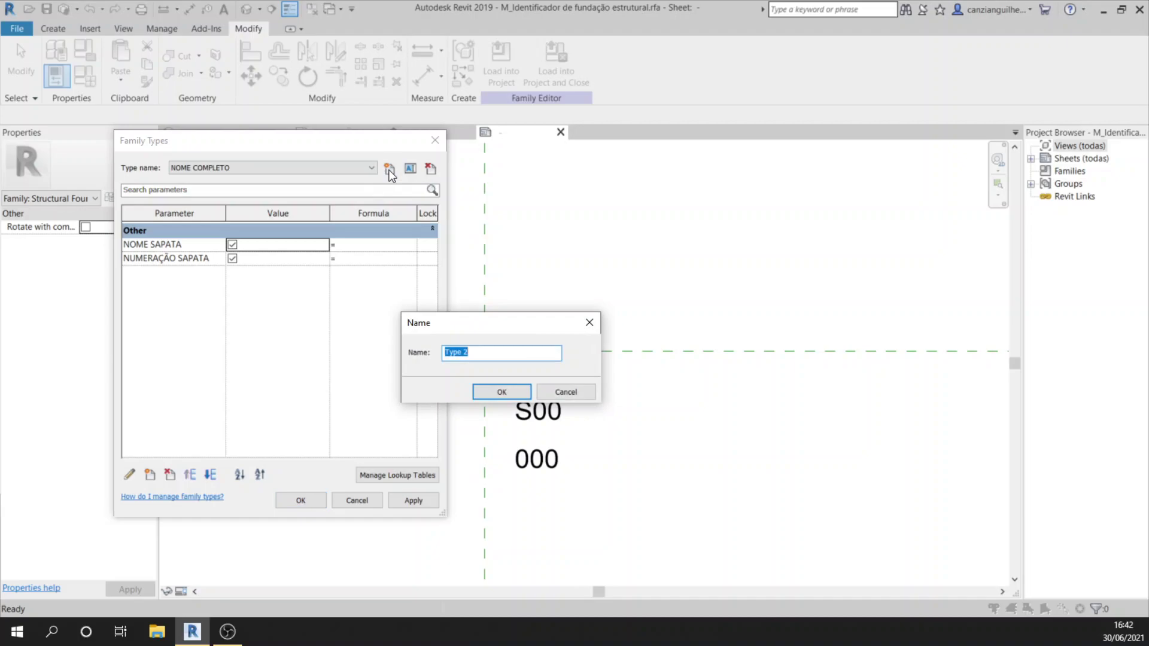
type("NOME SIMPLES")
left_click(498, 393)
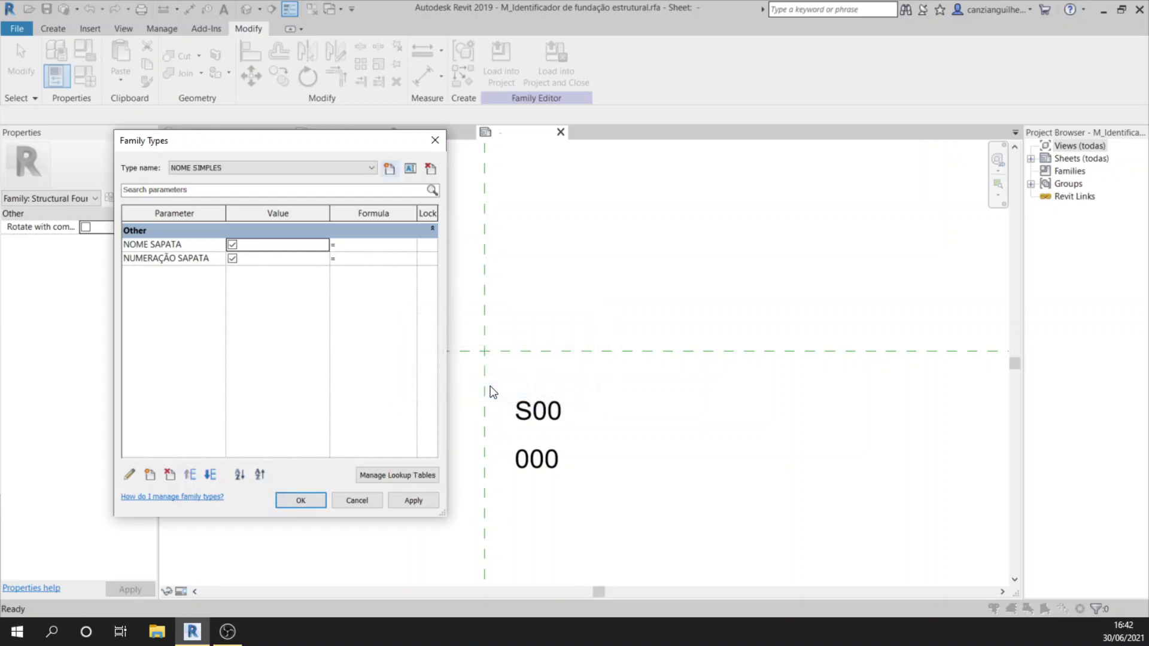
Turn off NUMERAÇÃO SAPATA for the NOME SIMPLES family type, check it against NOME COMPLETO, and accept the type settings.
left_click(338, 167)
left_click(277, 298)
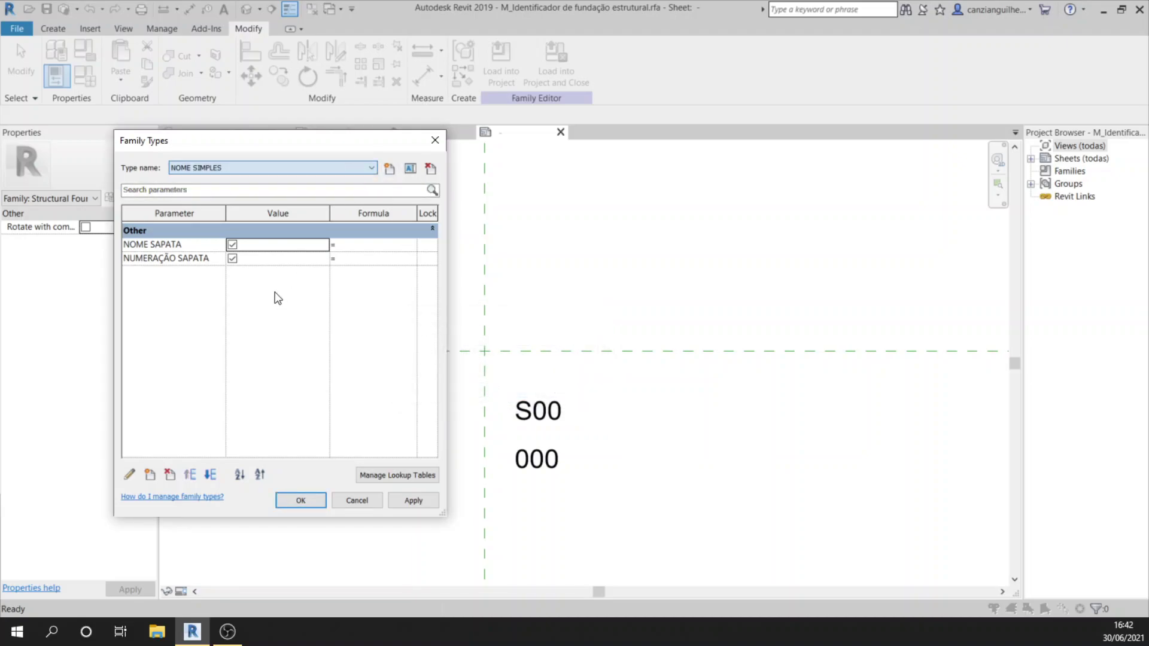
left_click(232, 259)
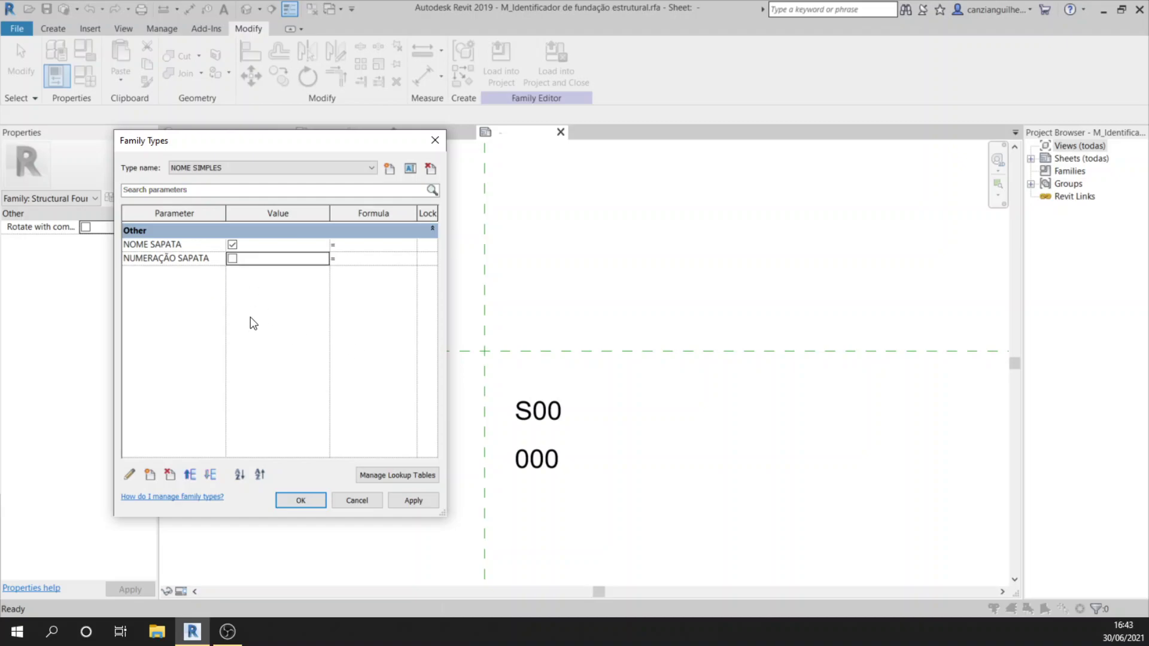
left_click(318, 166)
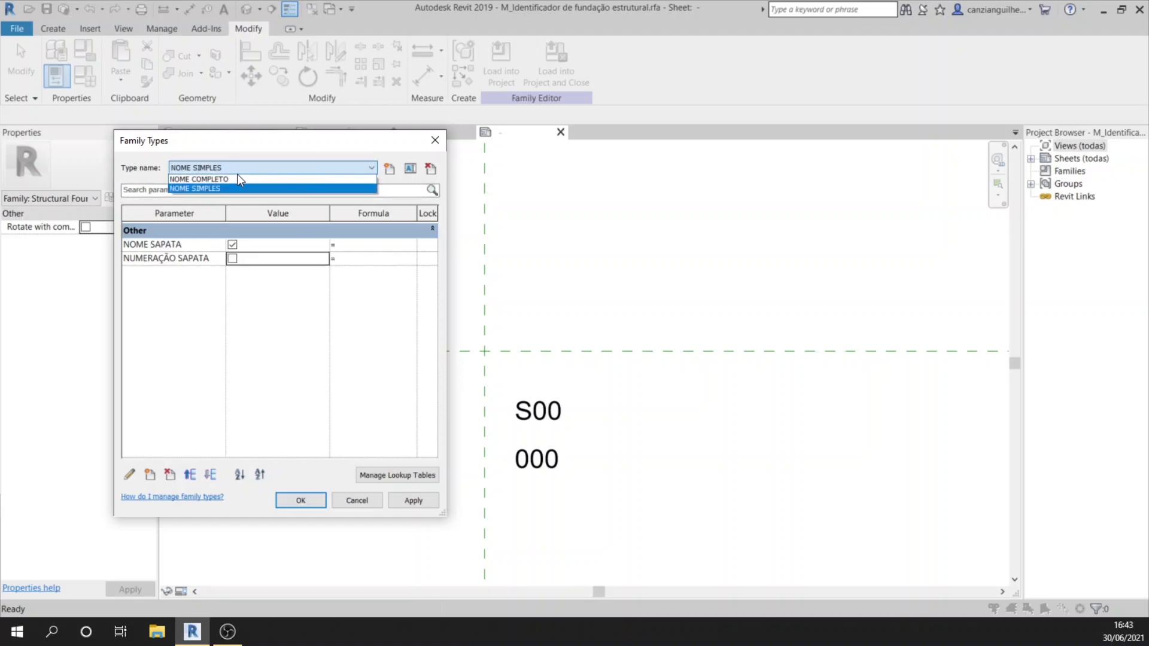
left_click(232, 179)
left_click(308, 167)
left_click(226, 188)
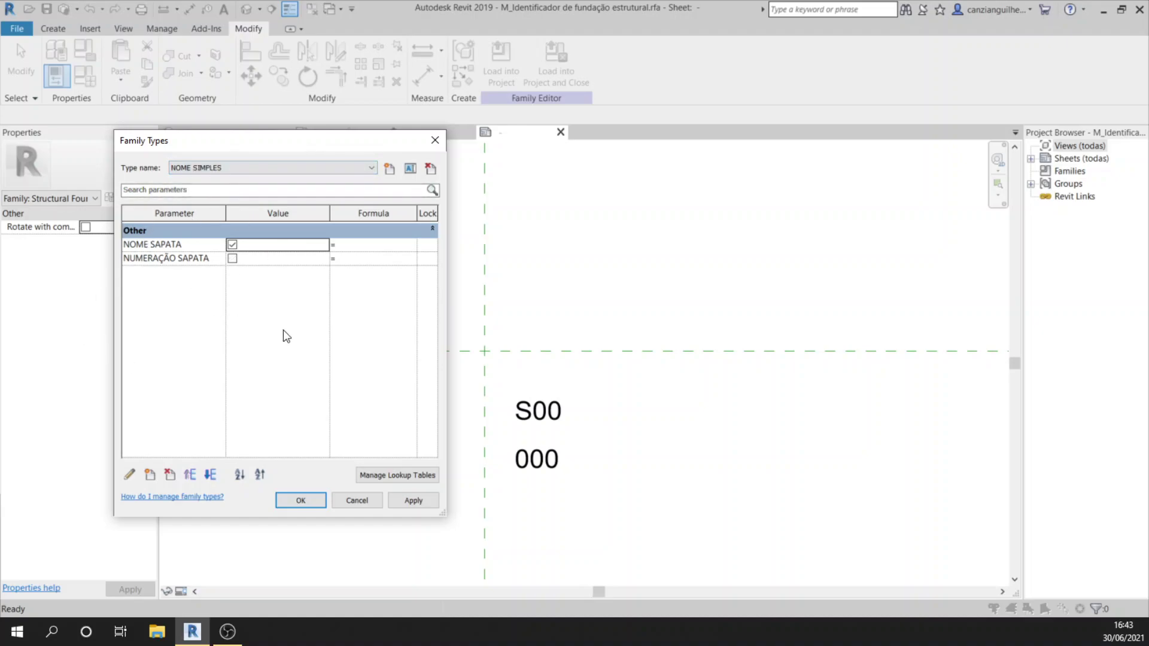
left_click(301, 501)
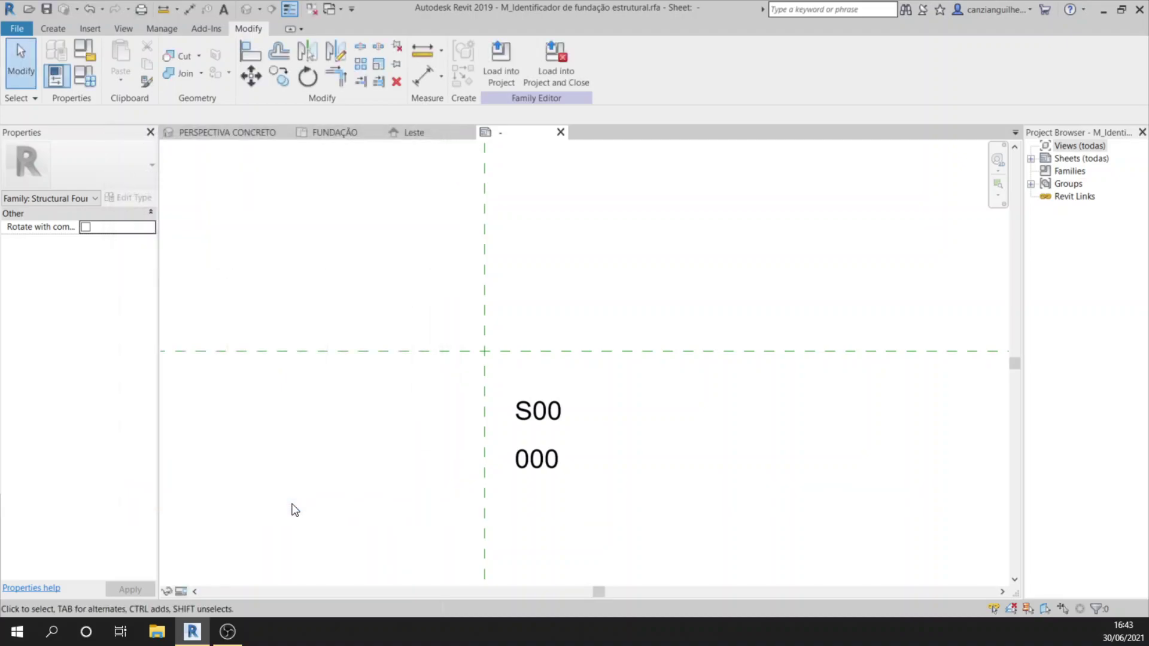
Load the edited tag family into the project and move the left footing's 60x60x45 tag up closer beneath its footing.
left_click(501, 67)
left_click(478, 319)
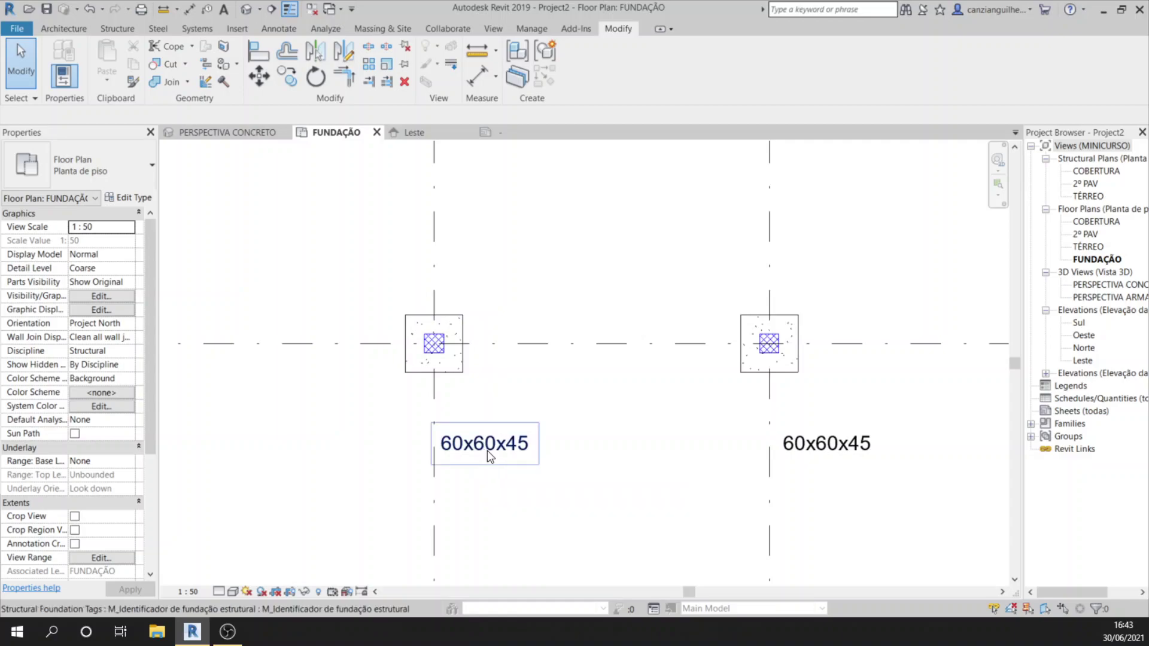
left_click(487, 451)
left_click_drag(475, 458, 474, 419)
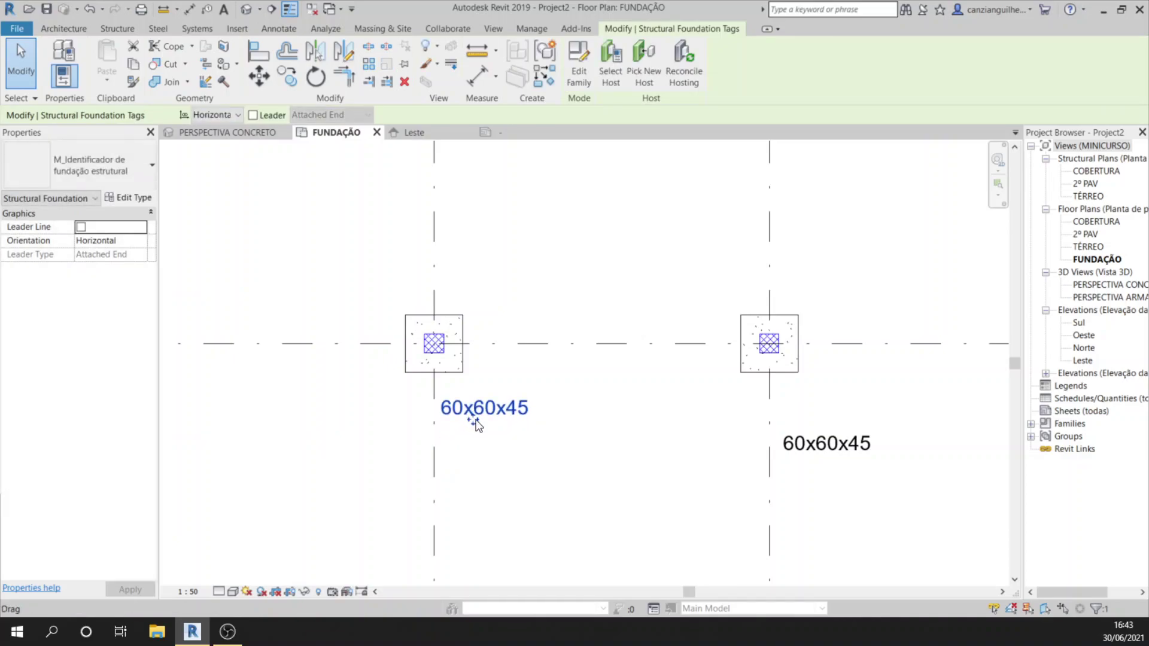
Try the NOME SIMPLES type on the selected foundation tag and set it to NOME COMPLETO.
left_click(102, 161)
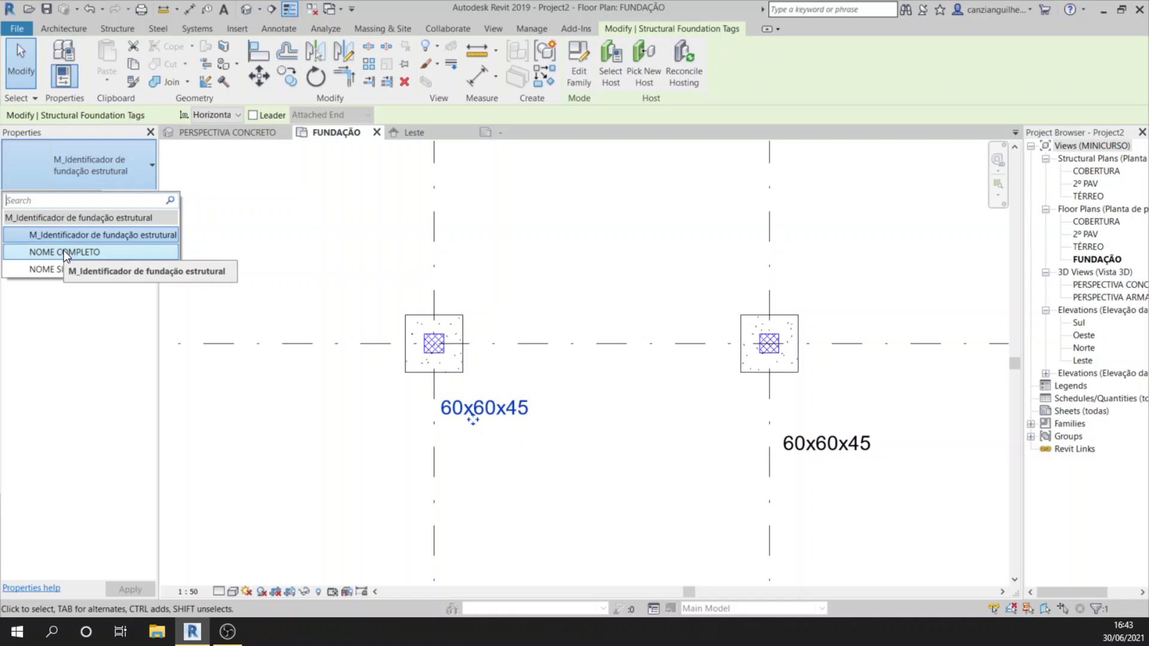
left_click(63, 267)
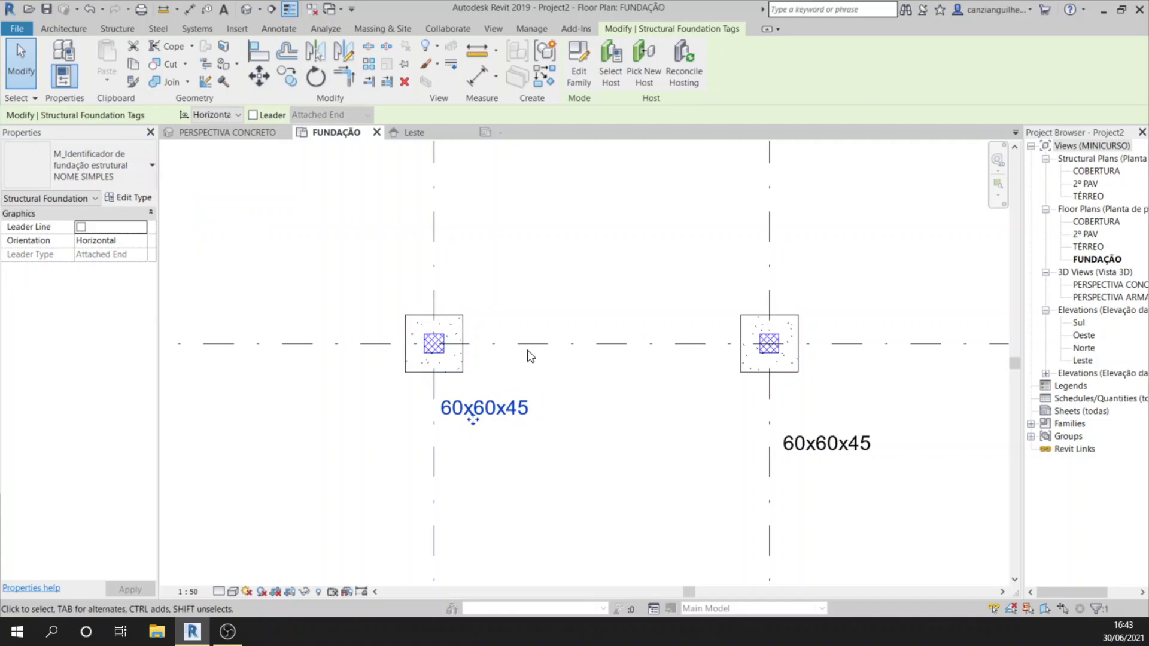
left_click(123, 165)
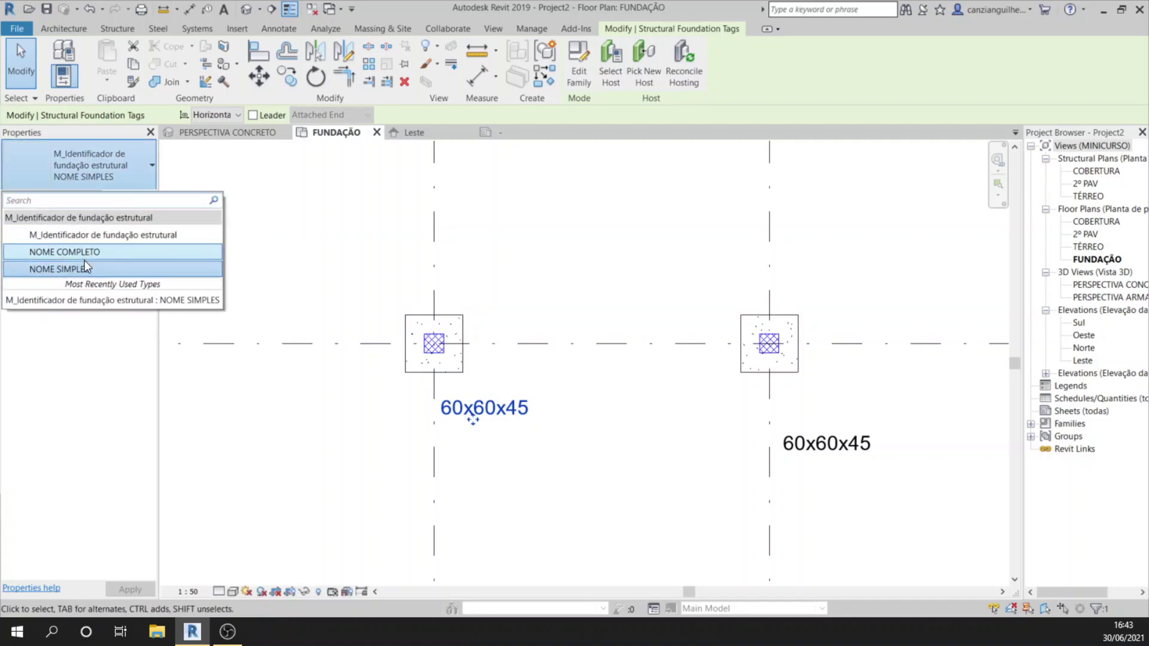
left_click(84, 263)
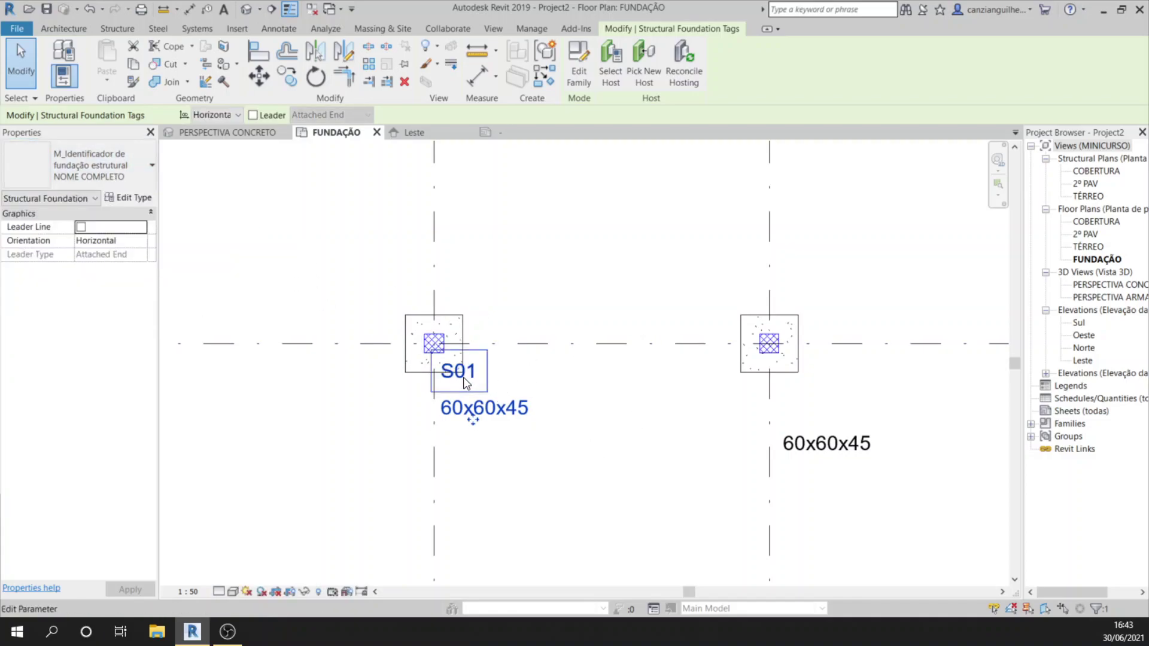
left_click(466, 455)
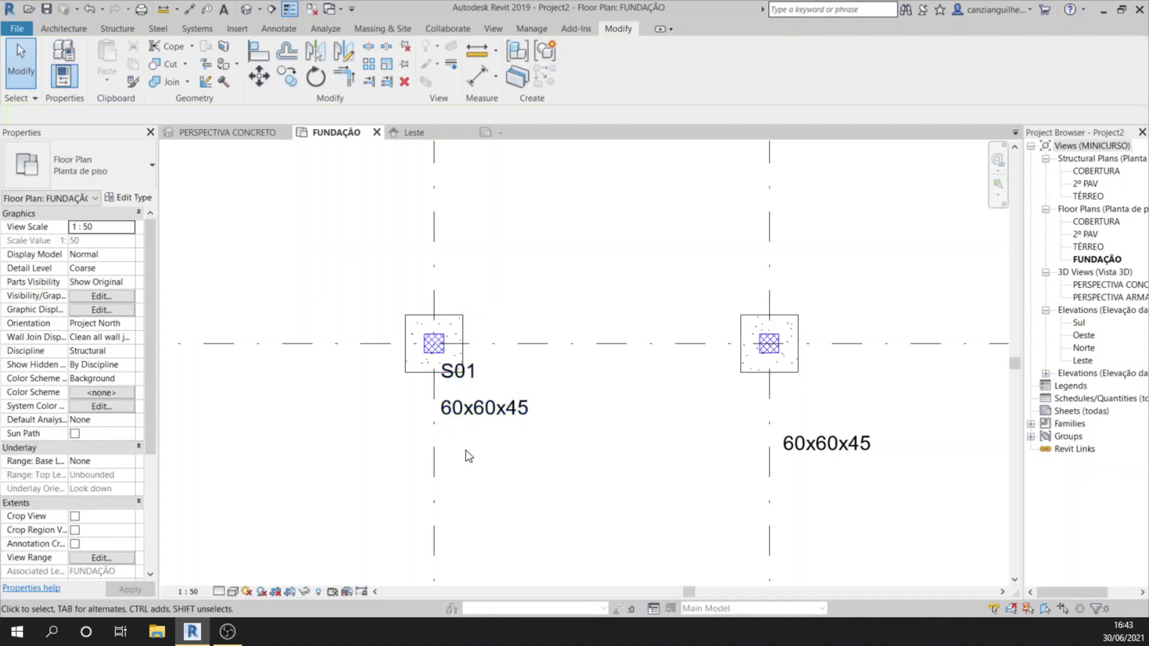
In the foundation tag family, turn off NOME SAPATA and turn on NUMERAÇÃO SAPATA for the NOME SIMPLES type.
left_click(497, 136)
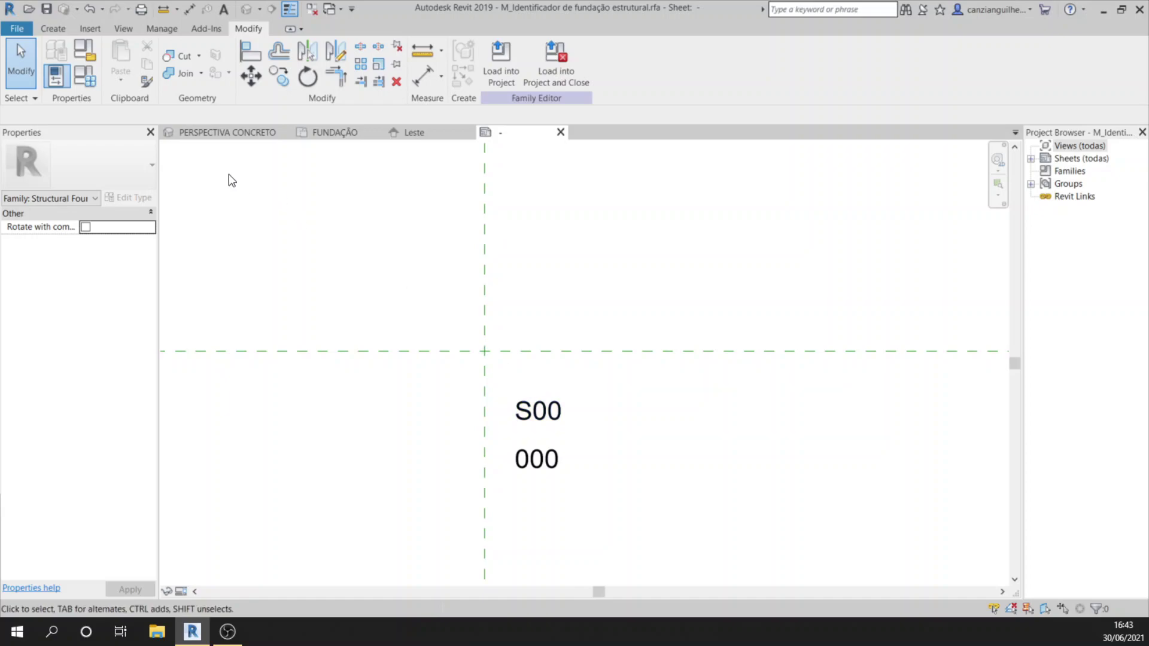
left_click(89, 71)
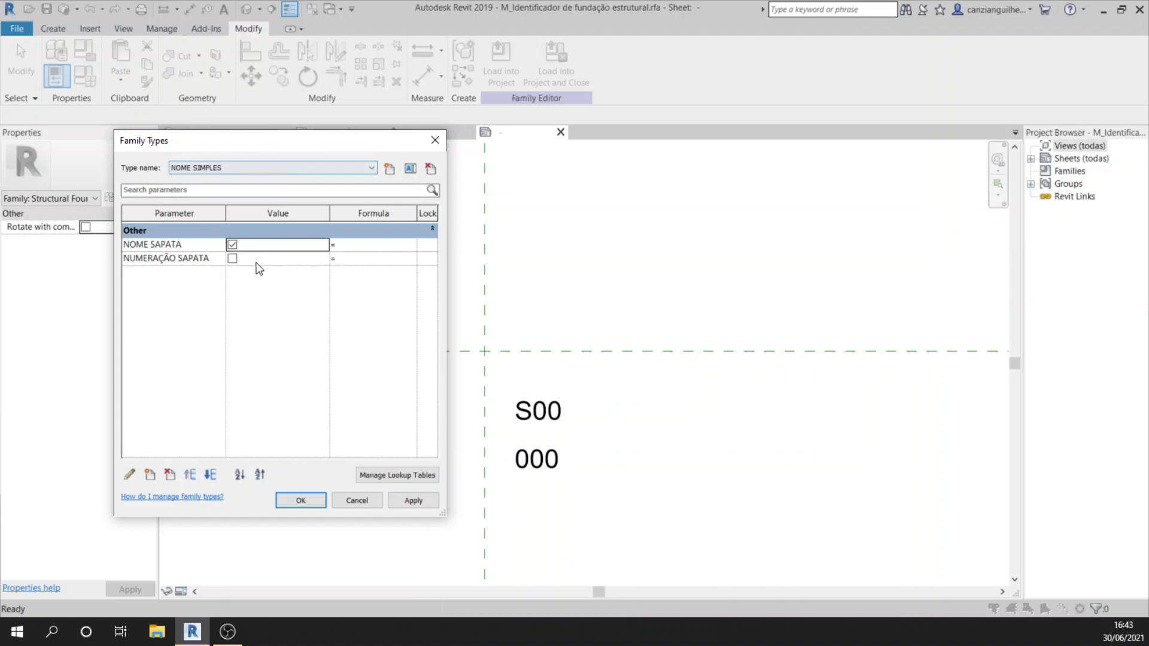
left_click(232, 259)
left_click(232, 245)
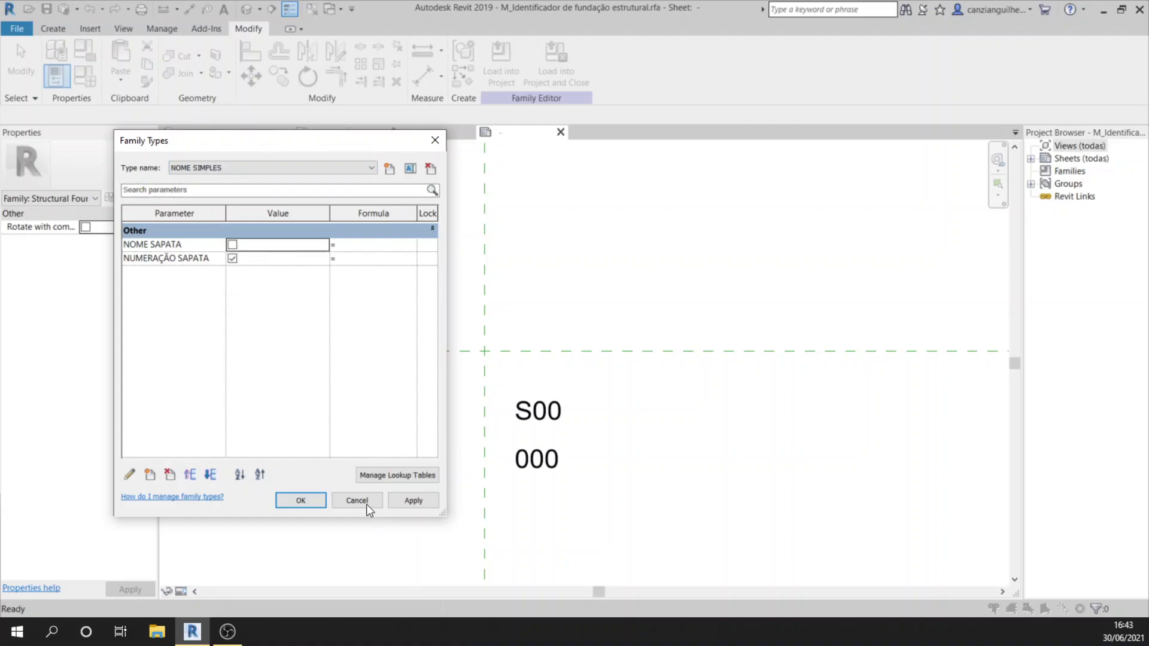
left_click(301, 501)
Move the S00 label down close to the 000 label and reload the family into the project, overwriting the existing version and its parameter values.
left_click(559, 413)
key("Down")
key("Down")
key("Down")
key("Down")
key("Down")
left_click(566, 292)
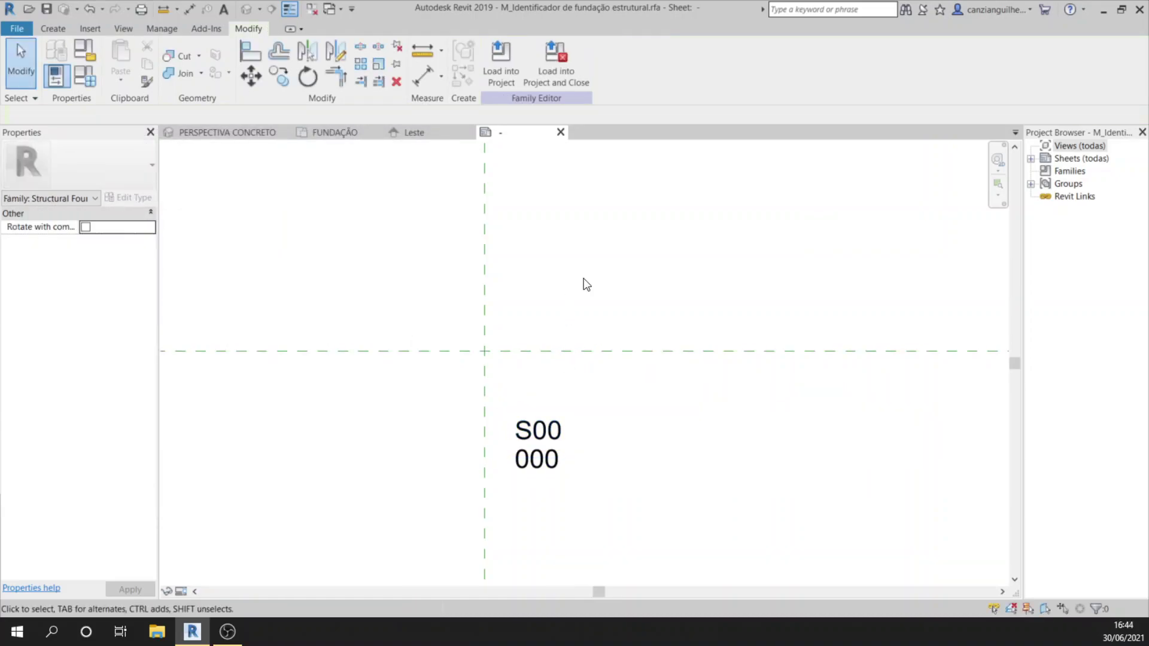
left_click(499, 52)
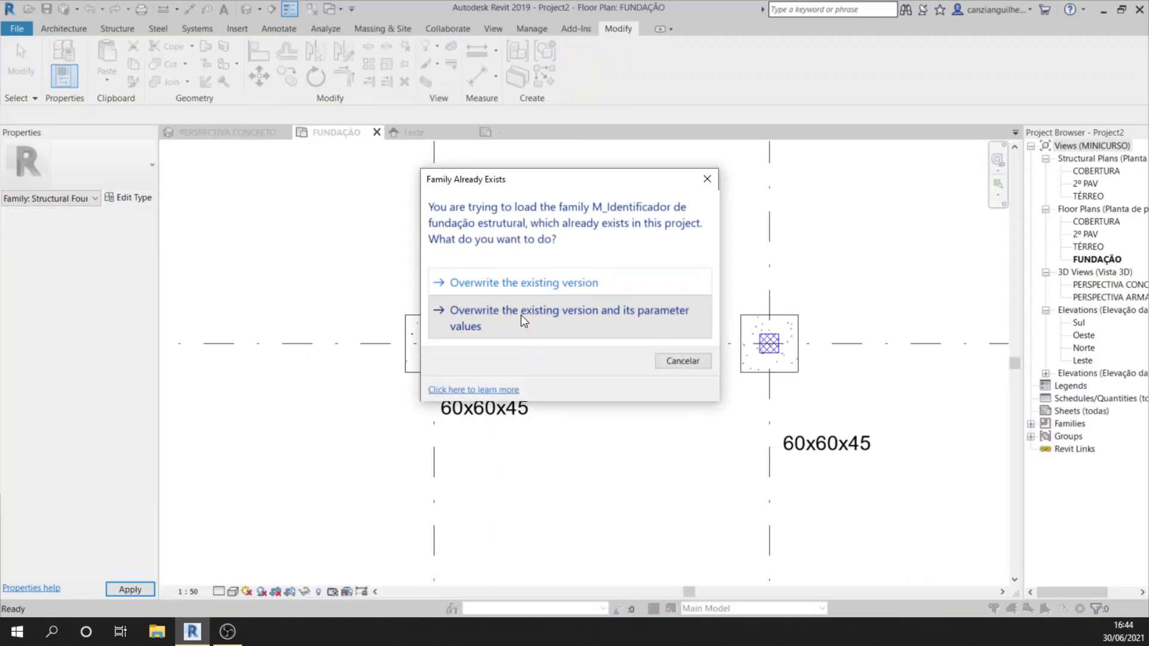
left_click(522, 317)
Try the NOME SIMPLES type on the S01 tag and switch it back to NOME COMPLETO.
middle_click_drag(581, 322, 505, 285)
left_click(403, 348)
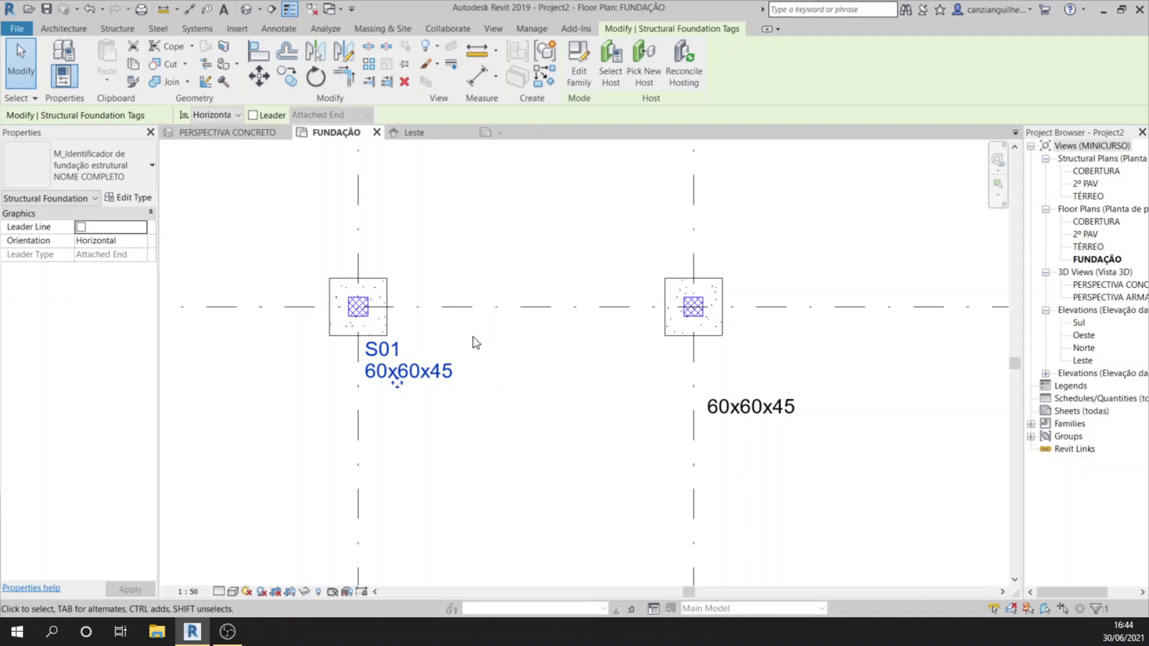
left_click(67, 178)
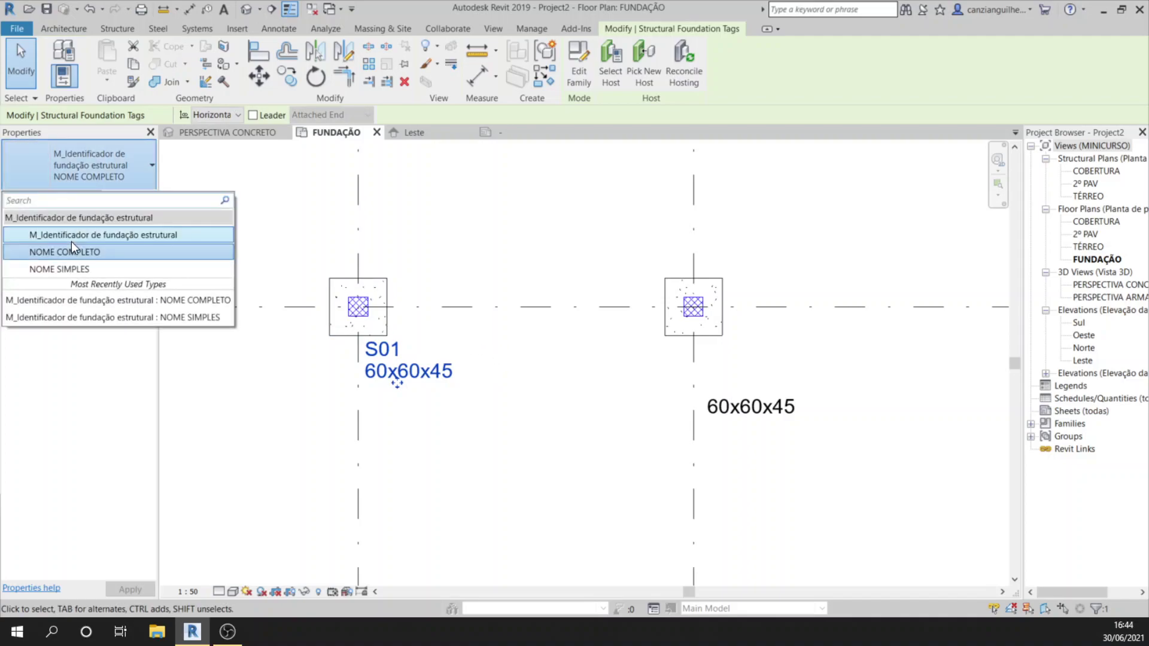
left_click(71, 270)
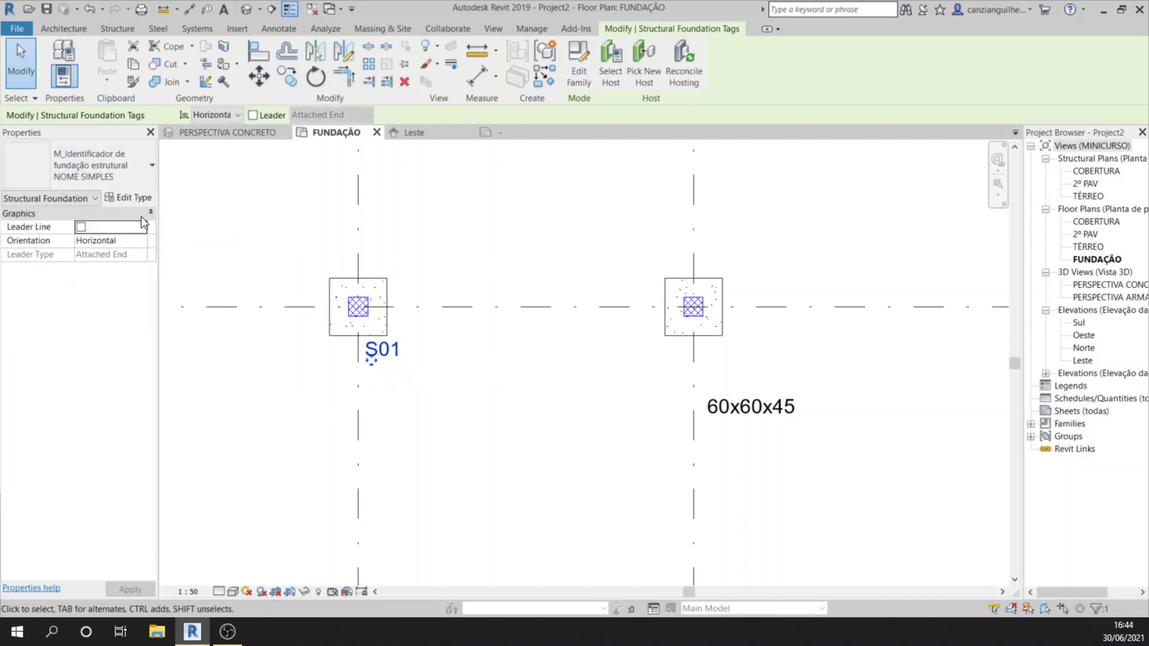
left_click(123, 163)
left_click(107, 256)
left_click(588, 259)
Delete the 60x60x45 tags from the other footings in the foundation plan, keeping only the S01 tag.
left_click(778, 417)
scroll(742, 380, "down", 3)
middle_click_drag(727, 363, 479, 316)
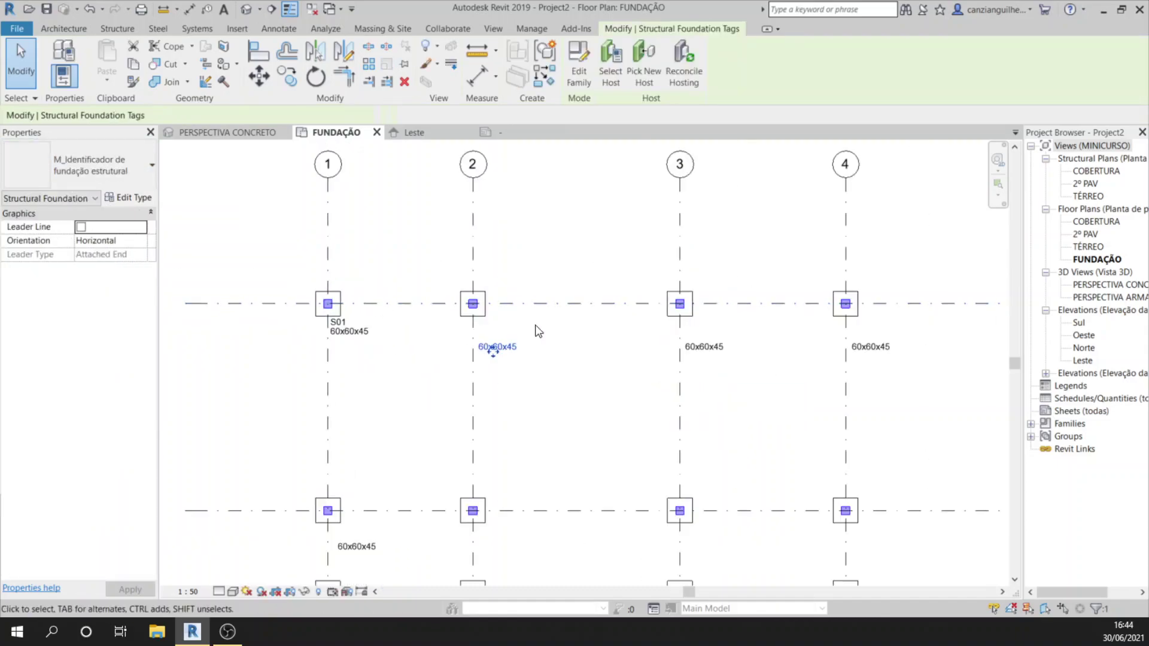
key("Delete")
left_click(697, 353)
key("Delete")
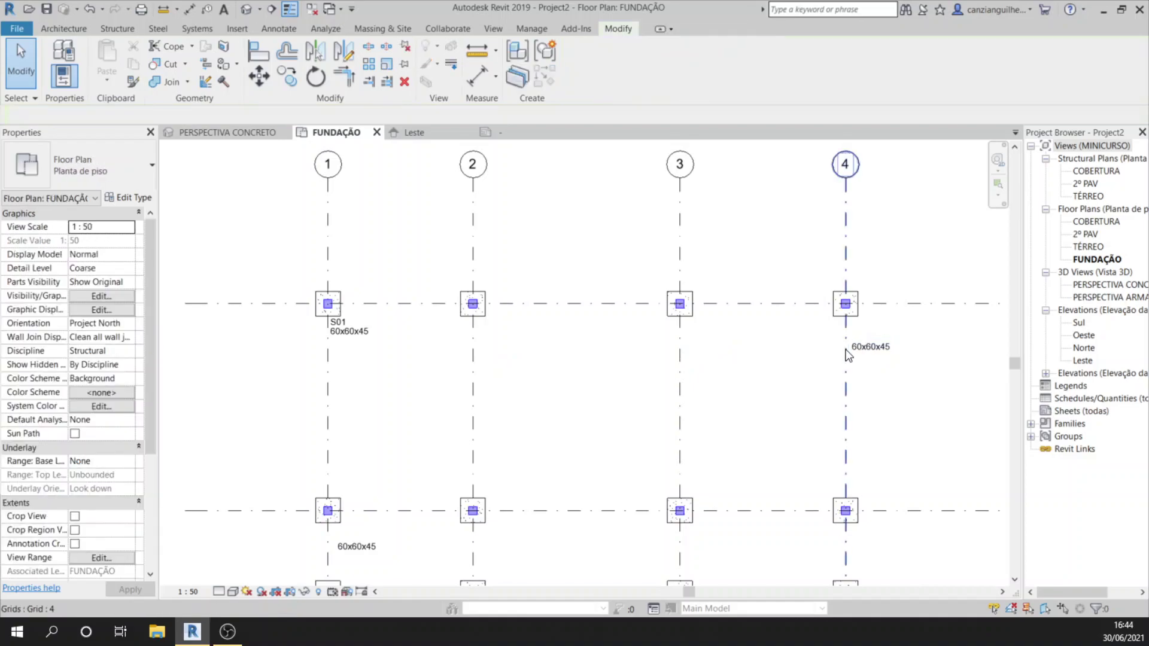
left_click(864, 352)
scroll(628, 273, "down", 1)
key("Delete")
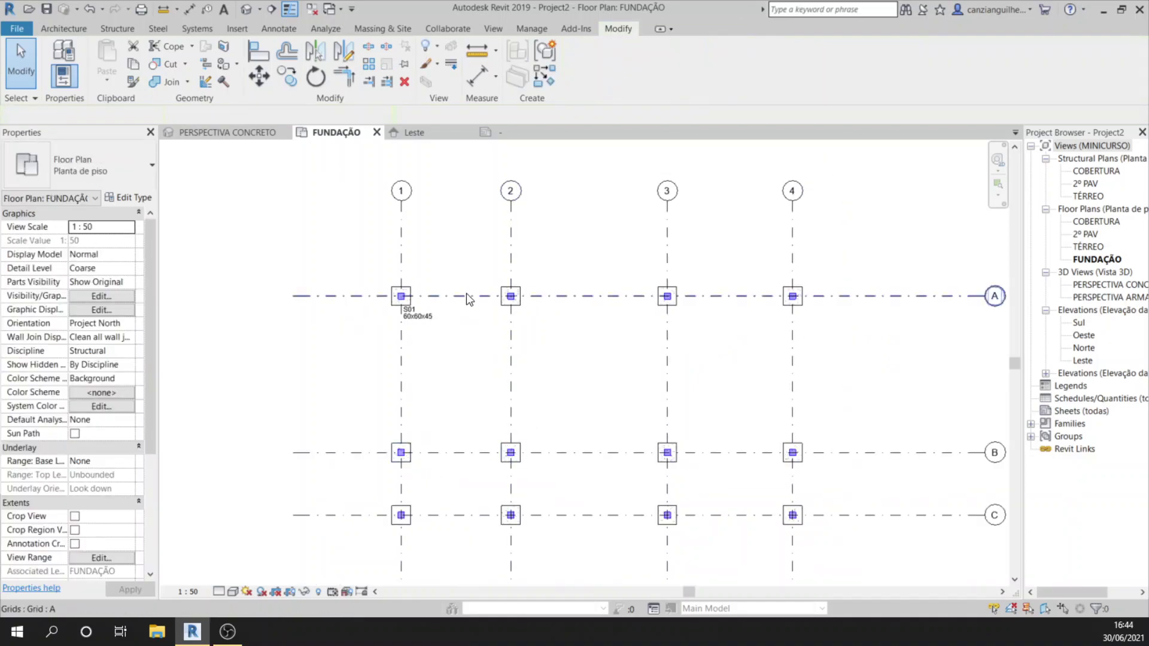
Tag the footing at grid A-2 by category without a leader.
scroll(476, 296, "up", 2)
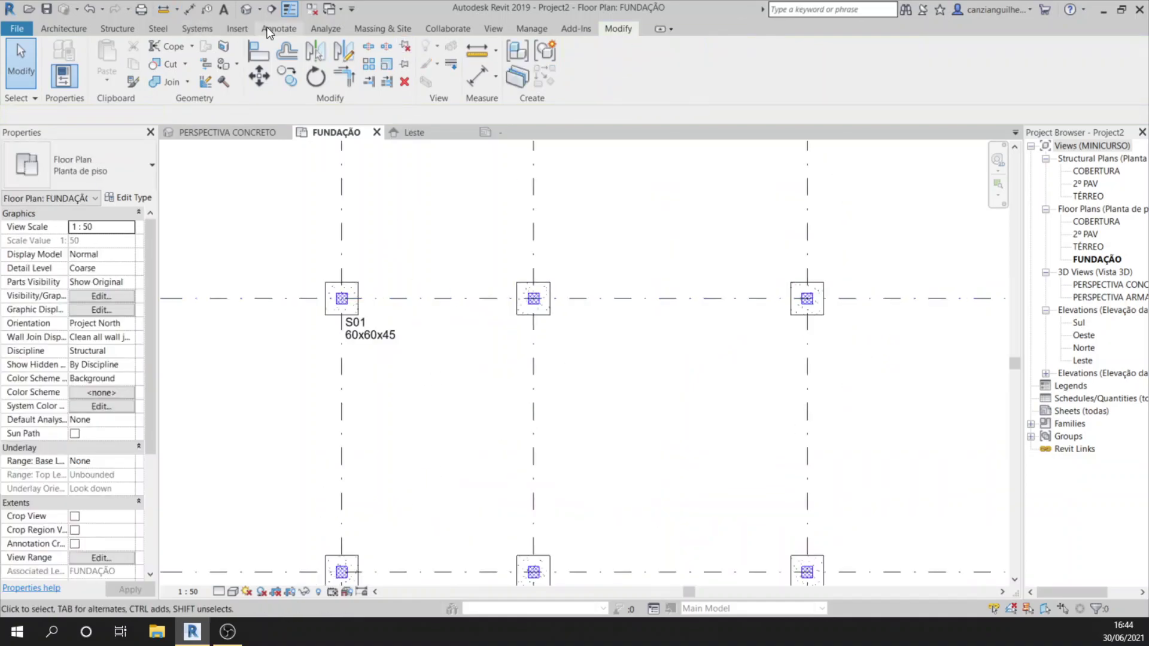
left_click(268, 29)
left_click(578, 74)
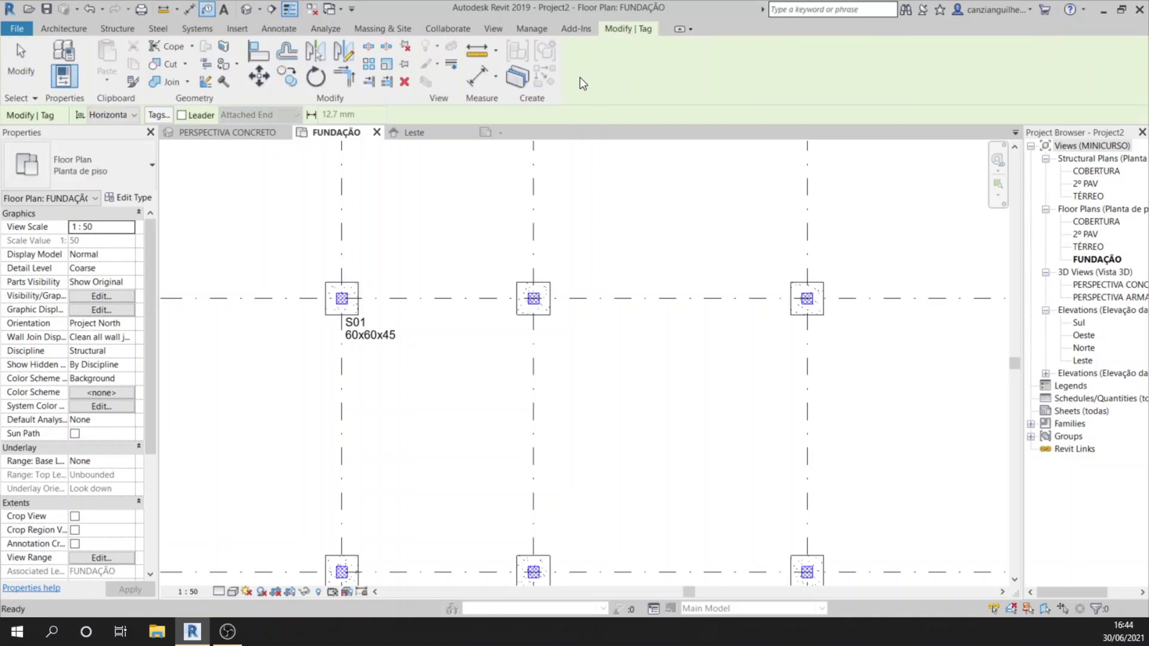
scroll(555, 314, "up", 2)
left_click(552, 320)
key("Escape")
Try NOME COMPLETO on the A-2 footing tag, set it to NOME SIMPLES and move it close to the footing's lower right corner.
left_click(569, 382)
left_click(138, 157)
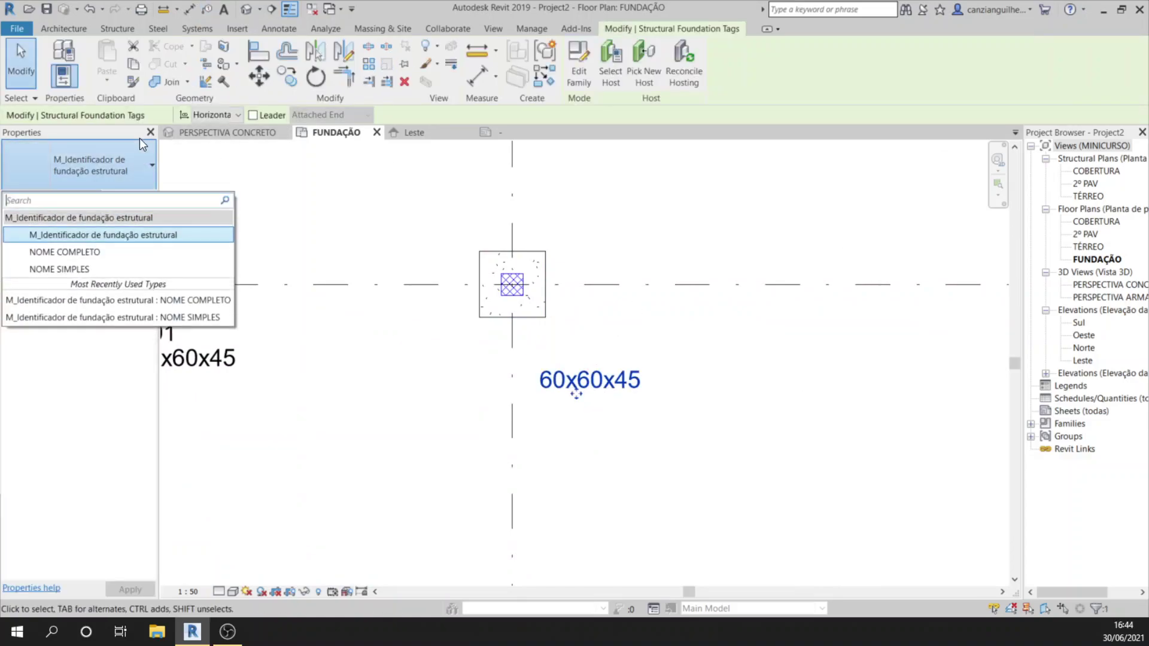
left_click(101, 253)
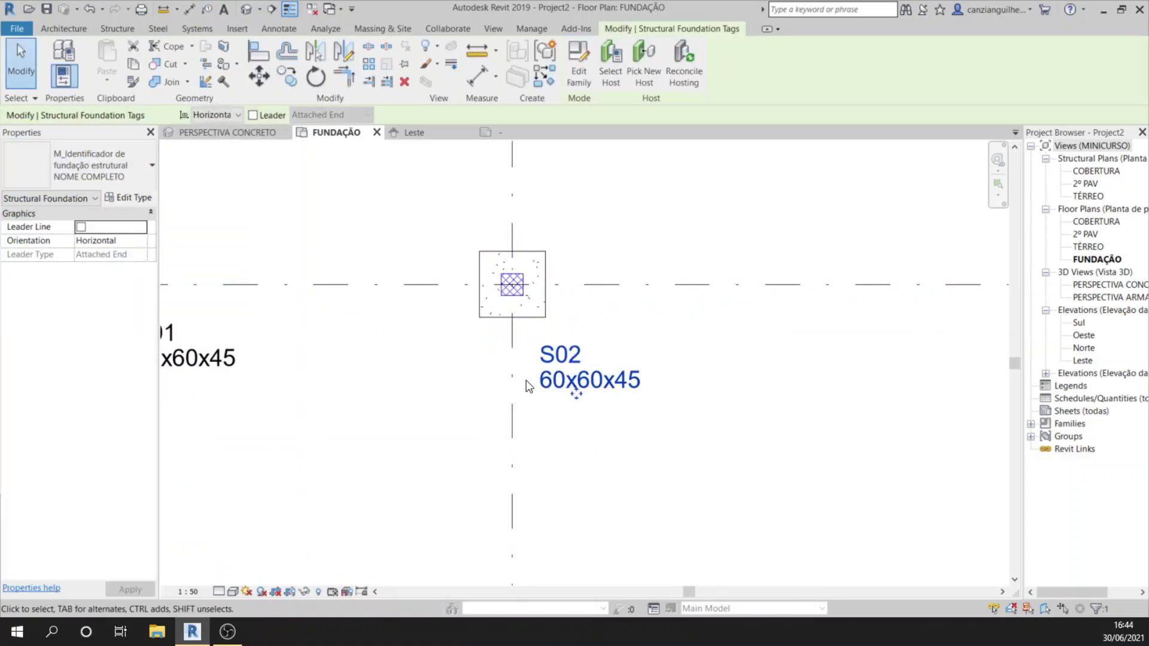
left_click(113, 160)
left_click(93, 269)
left_click_drag(551, 372, 530, 349)
left_click(627, 236)
scroll(616, 249, "down", 3)
middle_click_drag(506, 274, 454, 292)
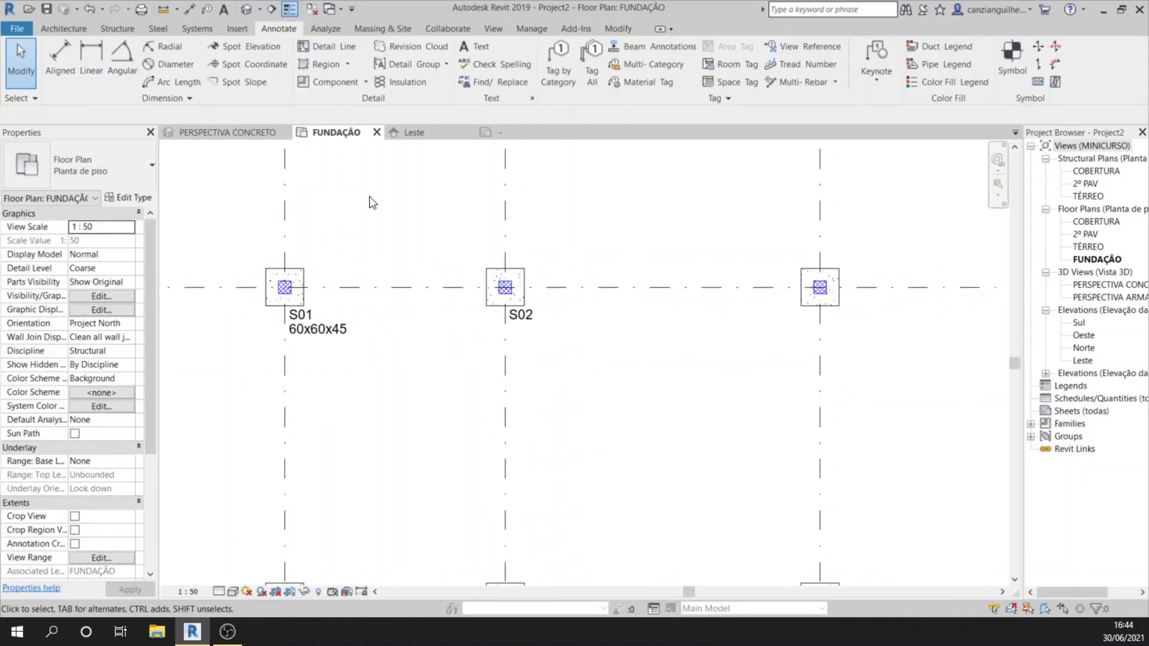
scroll(367, 299, "down", 2)
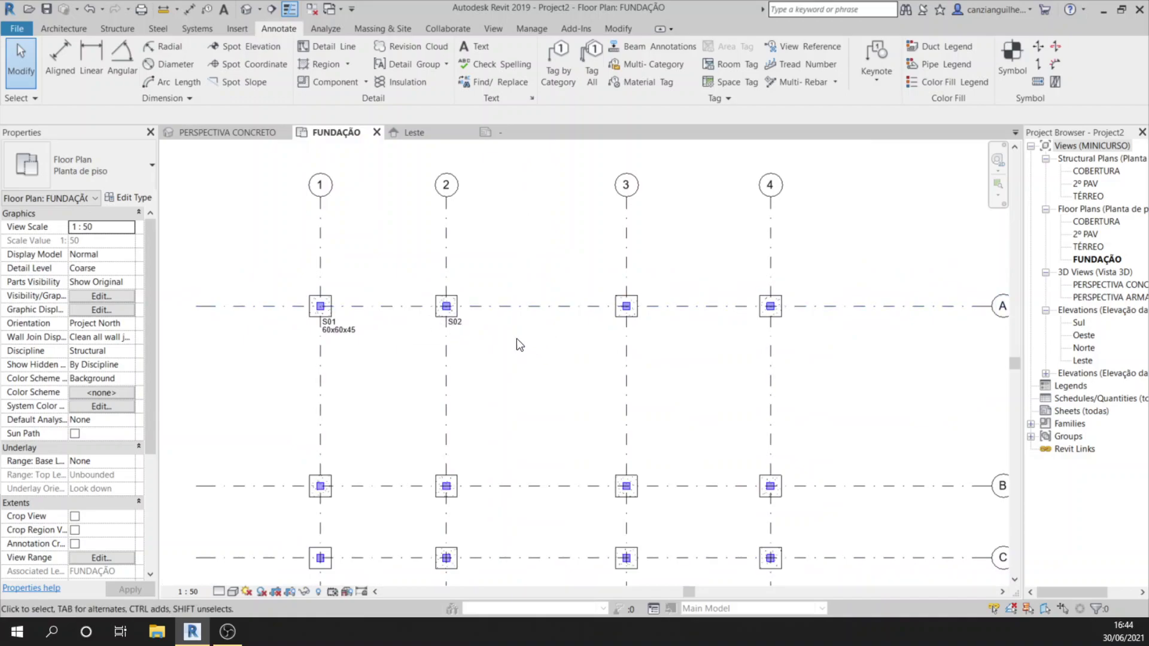
scroll(419, 301, "up", 2)
left_click(478, 318)
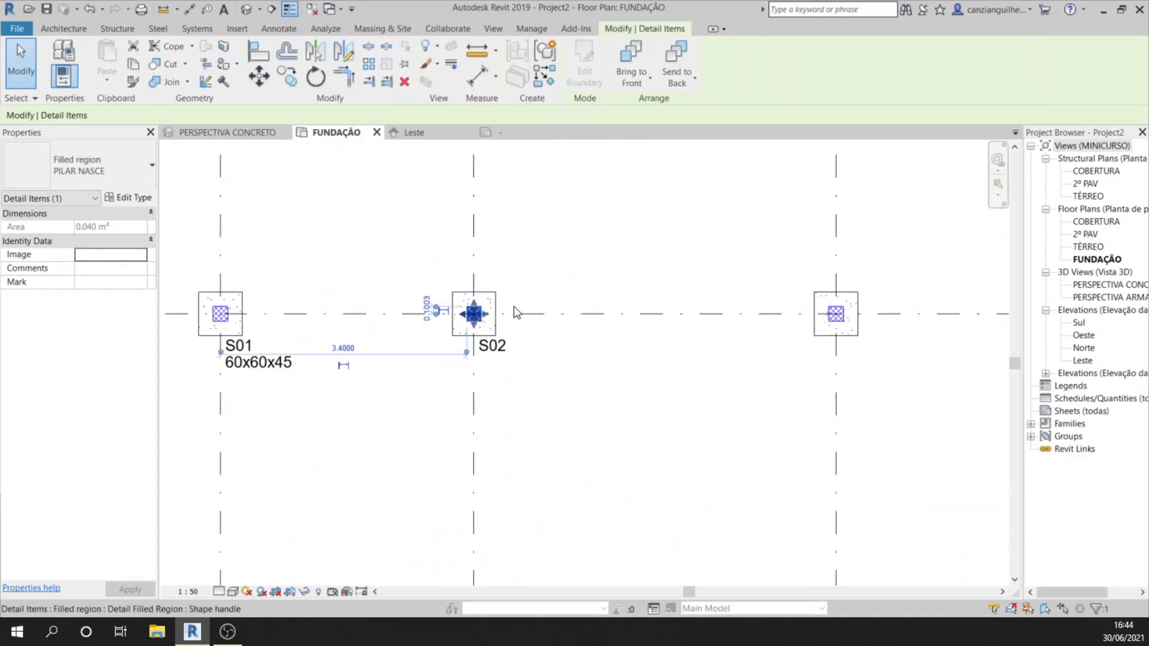
left_click(616, 225)
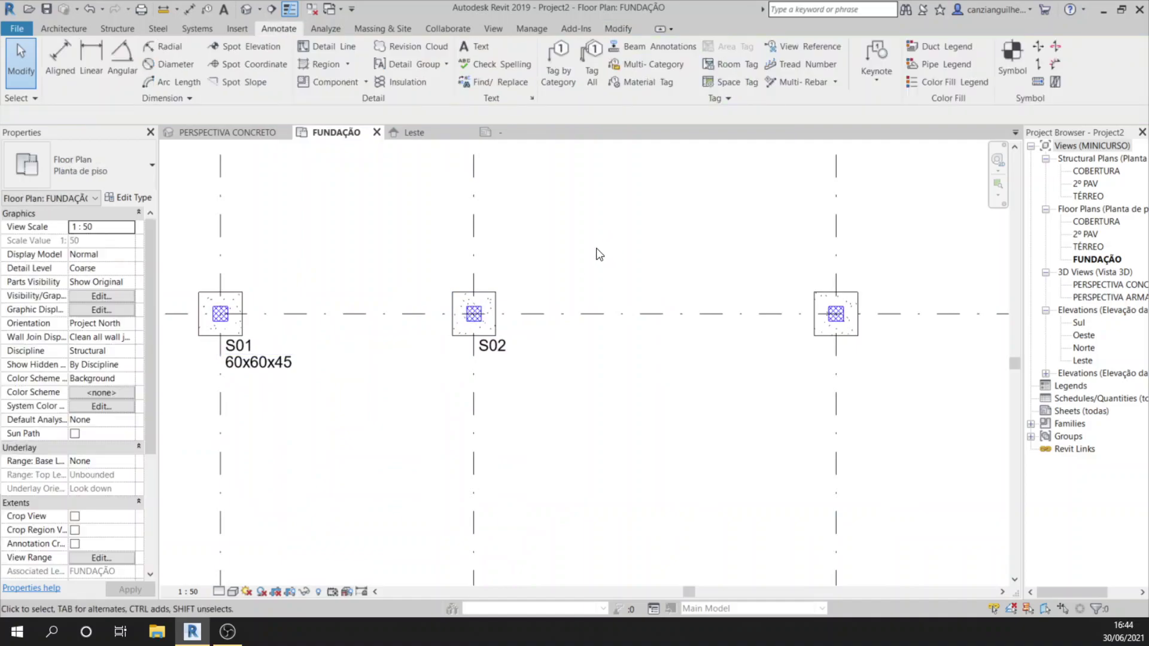
Examine the properties of the column at grid A-2 in the TÉRREO structural plan and return to the FUNDAÇÃO plan.
double_click(1103, 195)
scroll(529, 398, "up", 3)
left_click(529, 344)
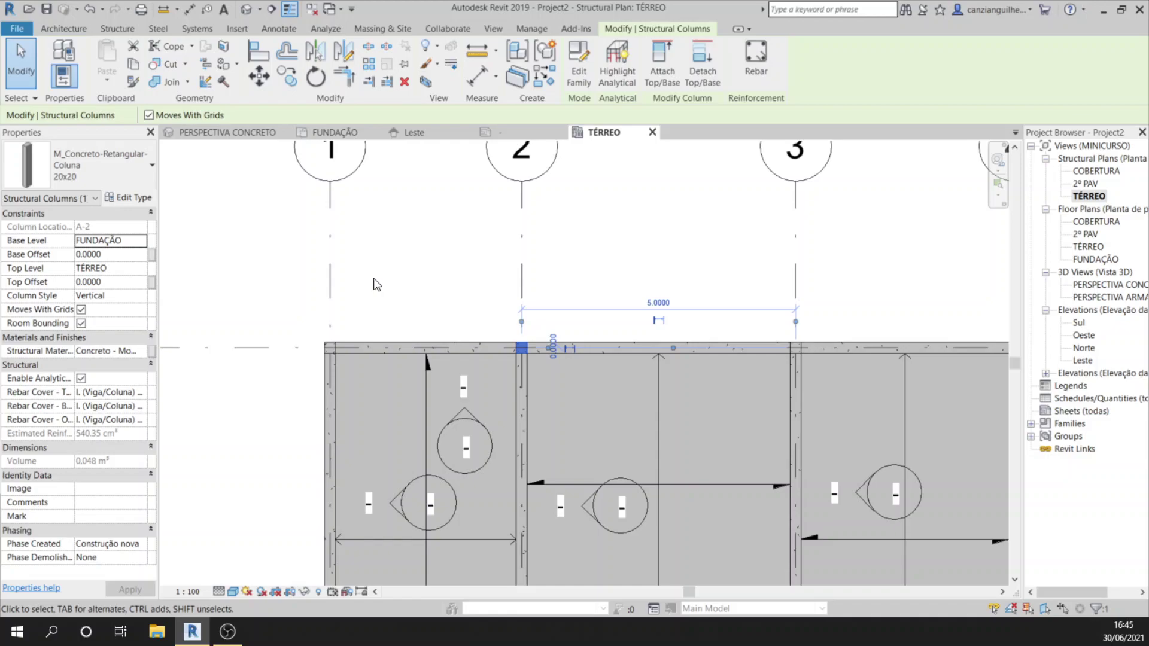
key("Escape")
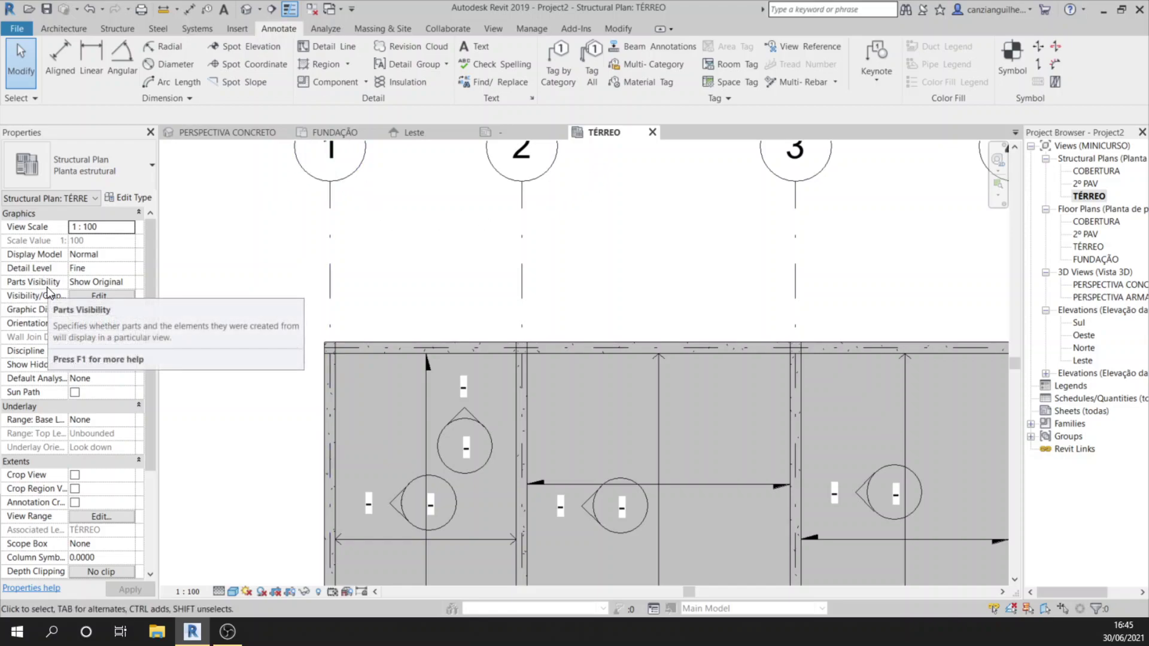
left_click(326, 128)
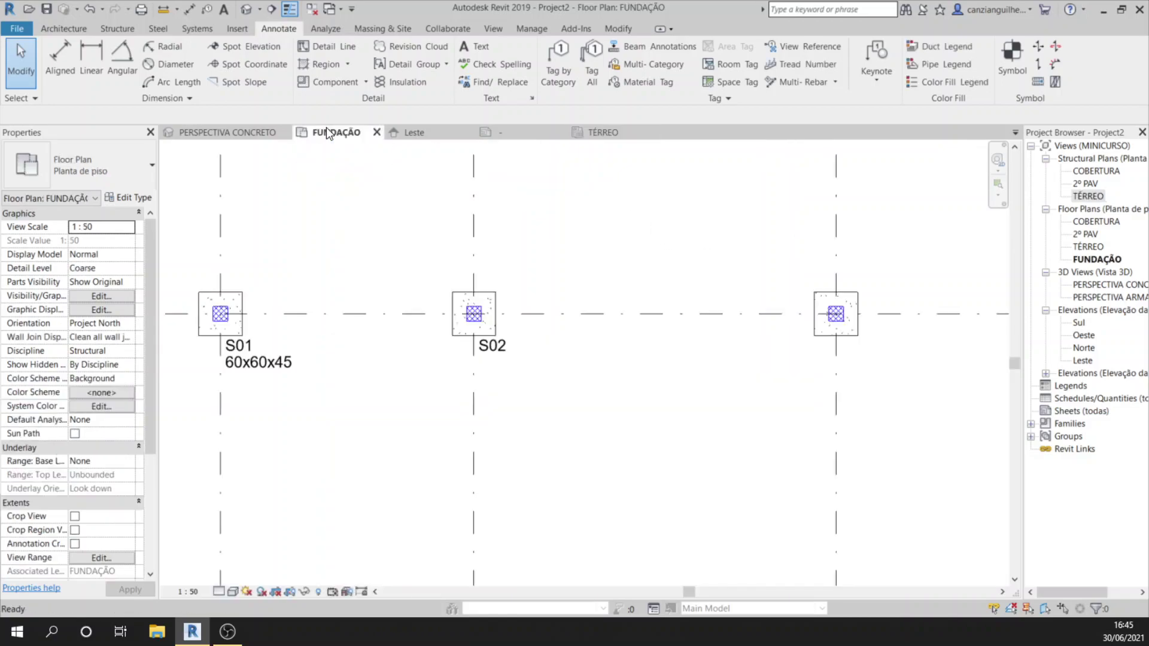
scroll(423, 282, "down", 2)
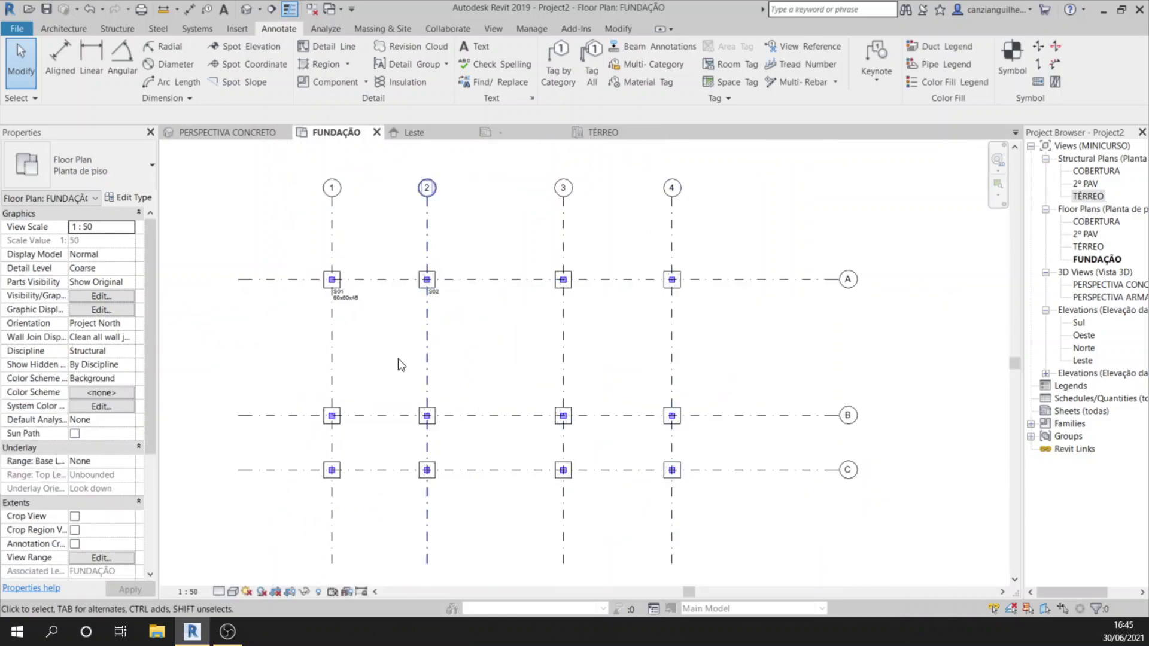
scroll(431, 308, "up", 3)
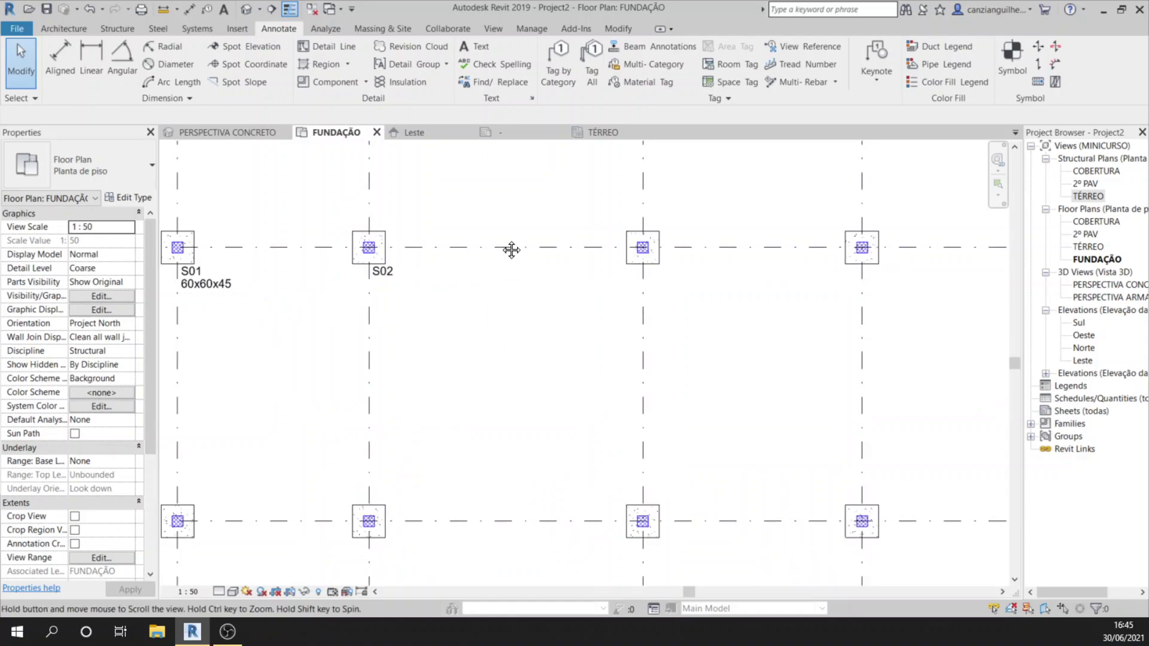
left_click(548, 73)
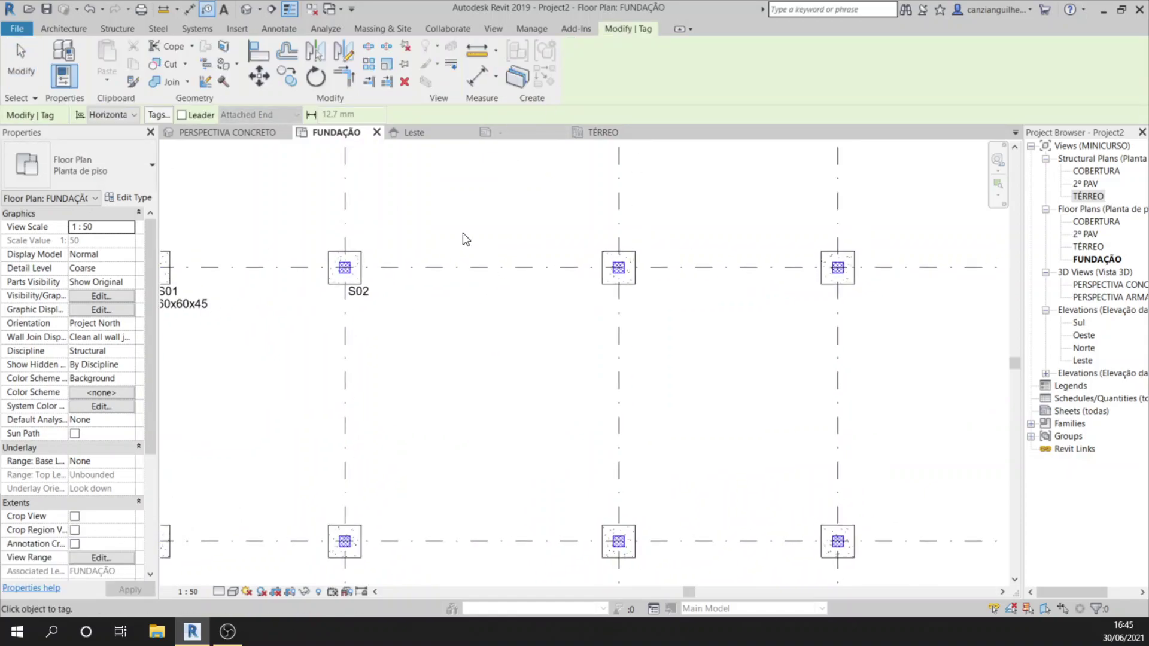
middle_click_drag(430, 358, 515, 372)
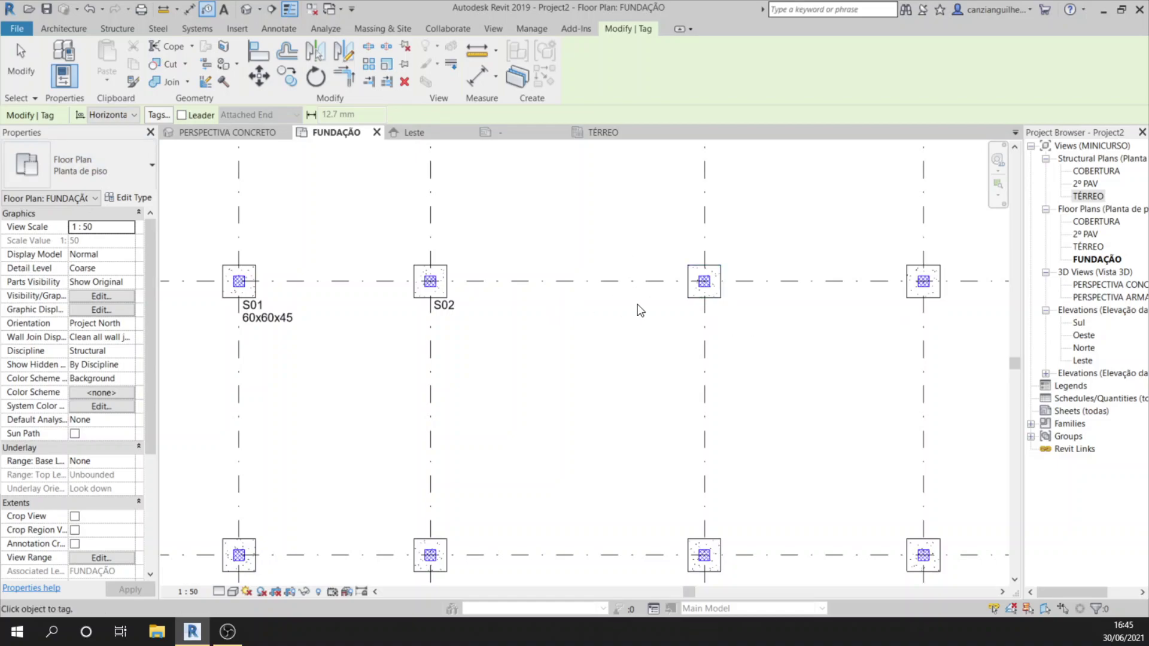
key("Escape")
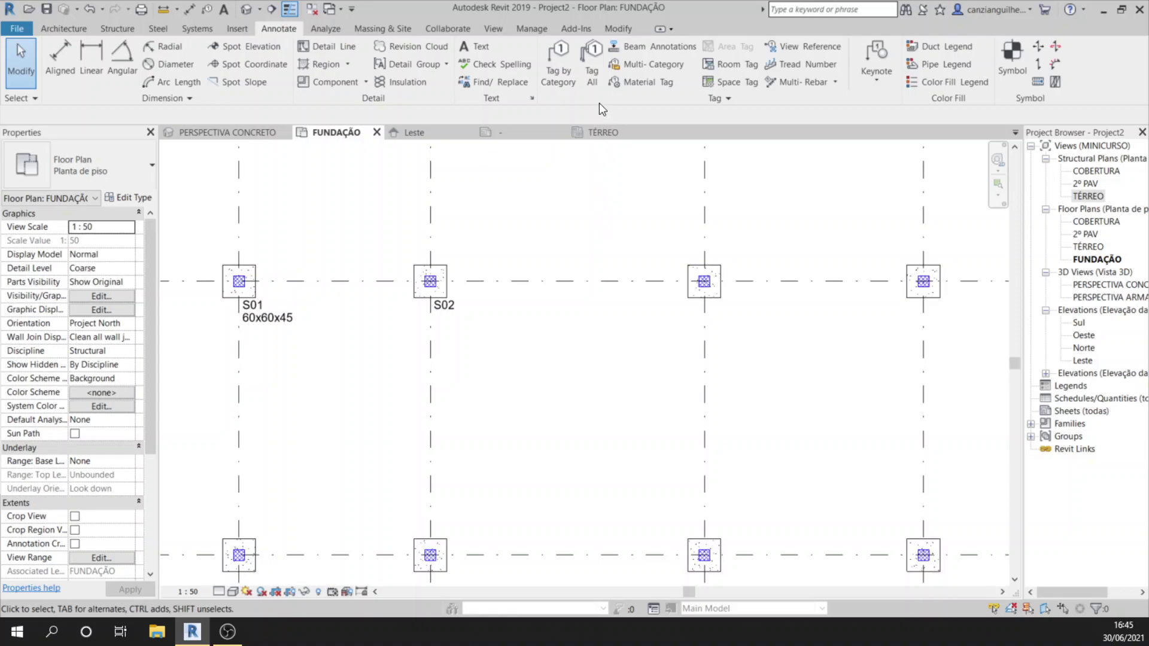
Tag all untagged footings in the FUNDAÇÃO plan with the structural foundation tag type NOME SIMPLES, without leaders.
left_click(584, 73)
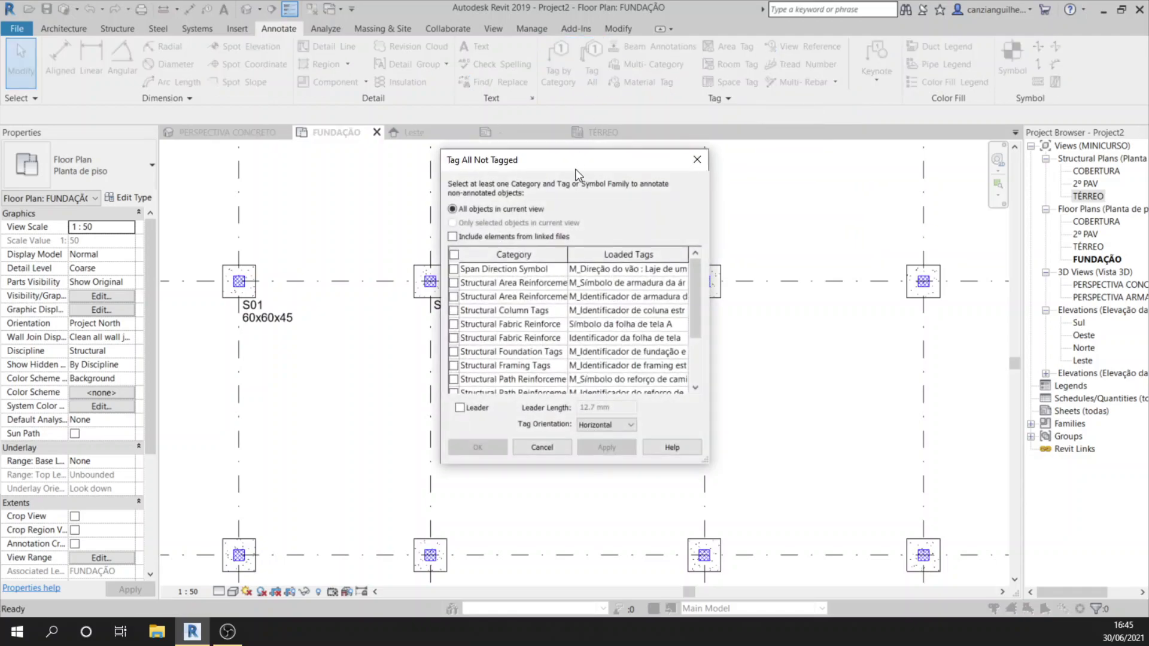
left_click_drag(577, 168, 384, 176)
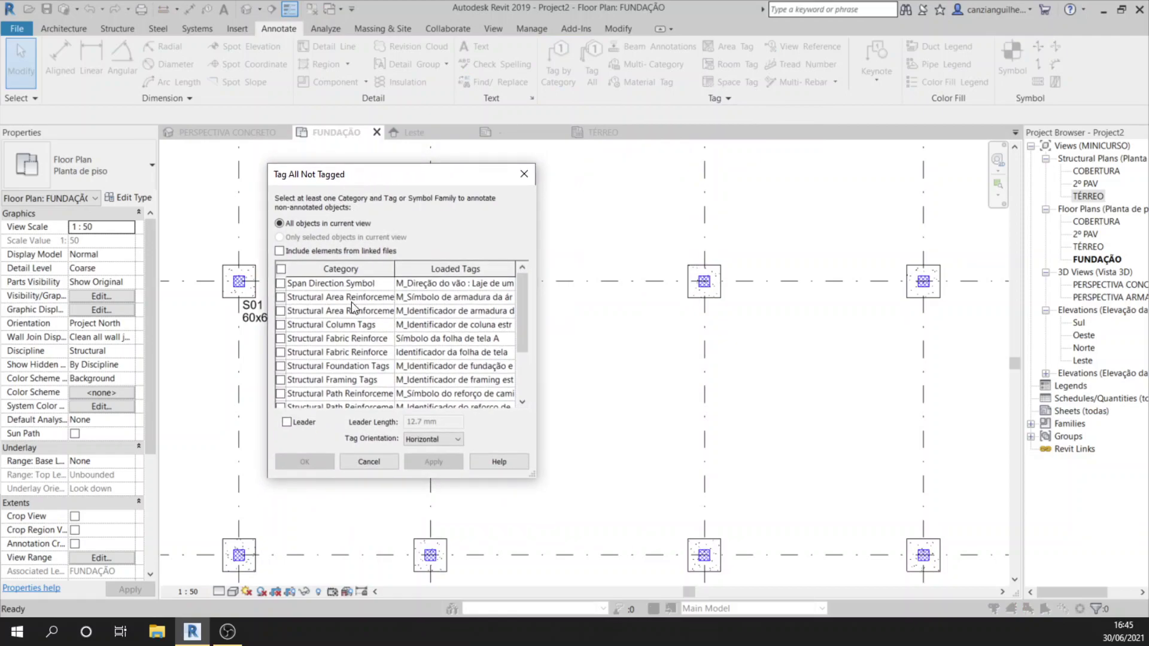
scroll(343, 304, "down", 2)
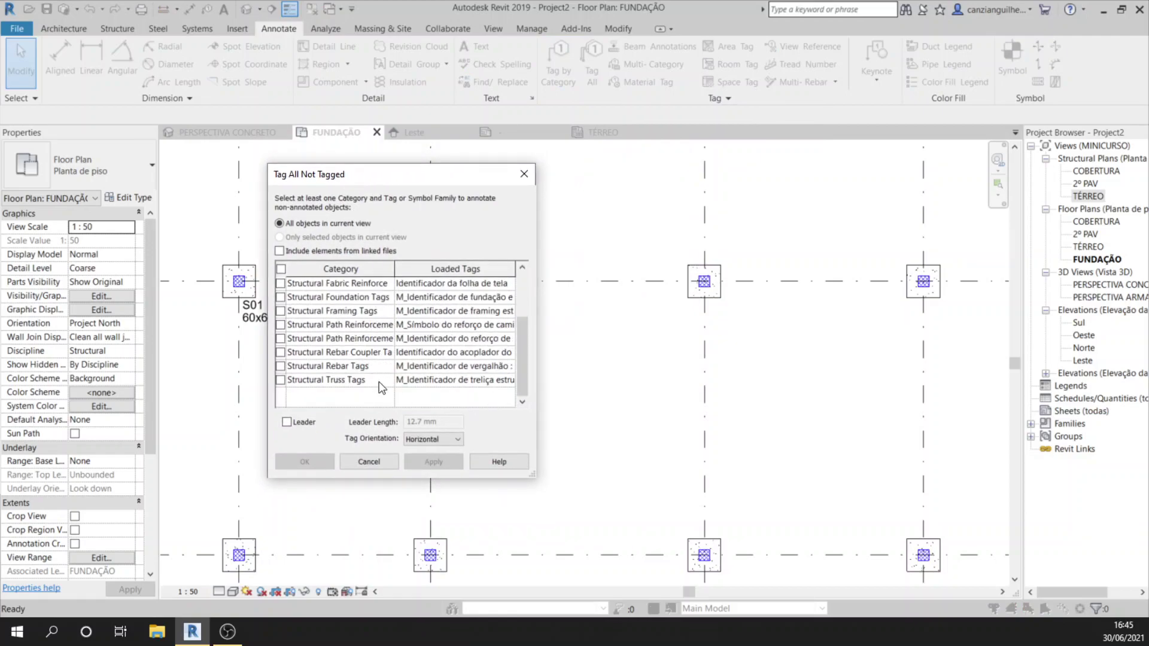
scroll(344, 335, "up", 2)
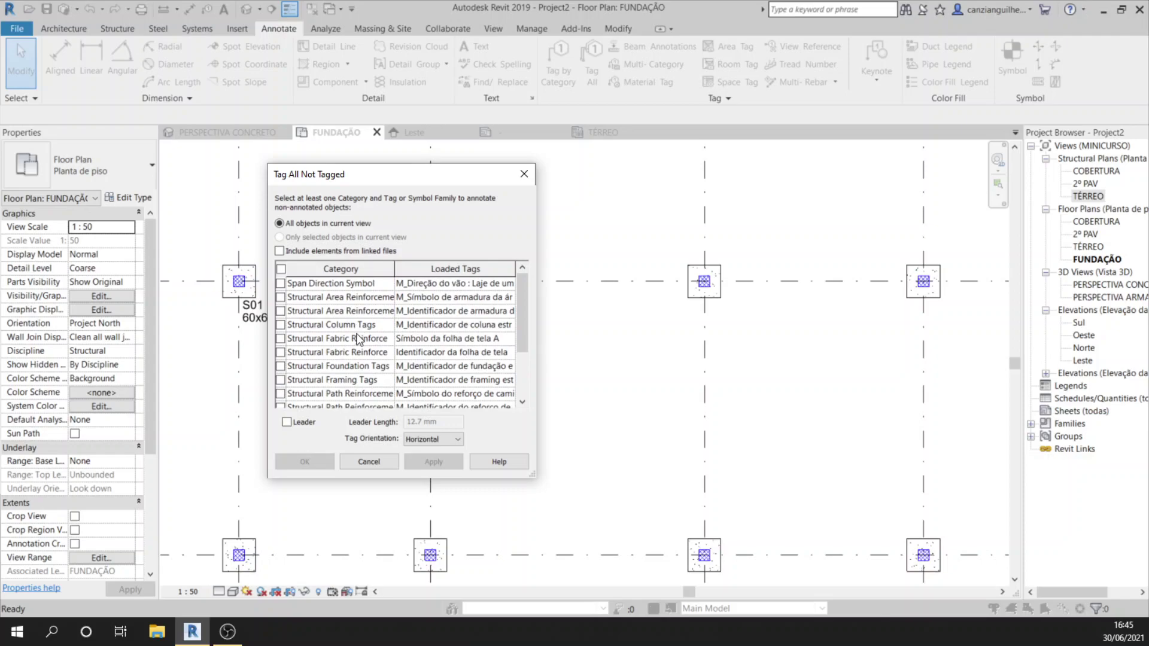
left_click(280, 366)
left_click(509, 366)
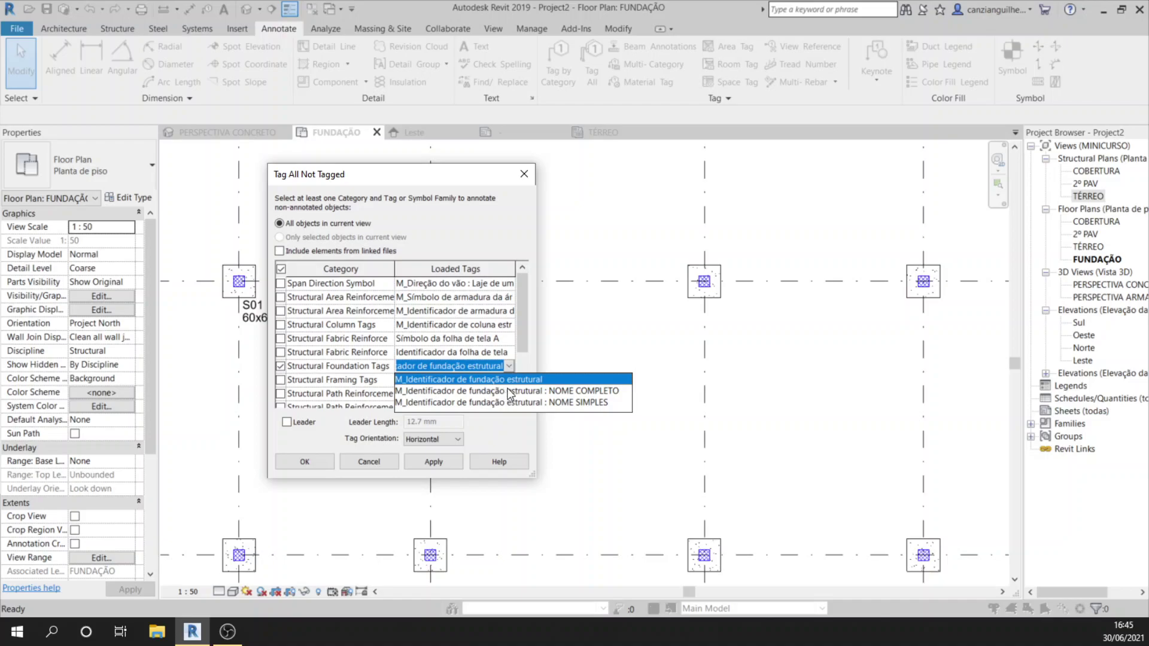
left_click(553, 400)
left_click(309, 462)
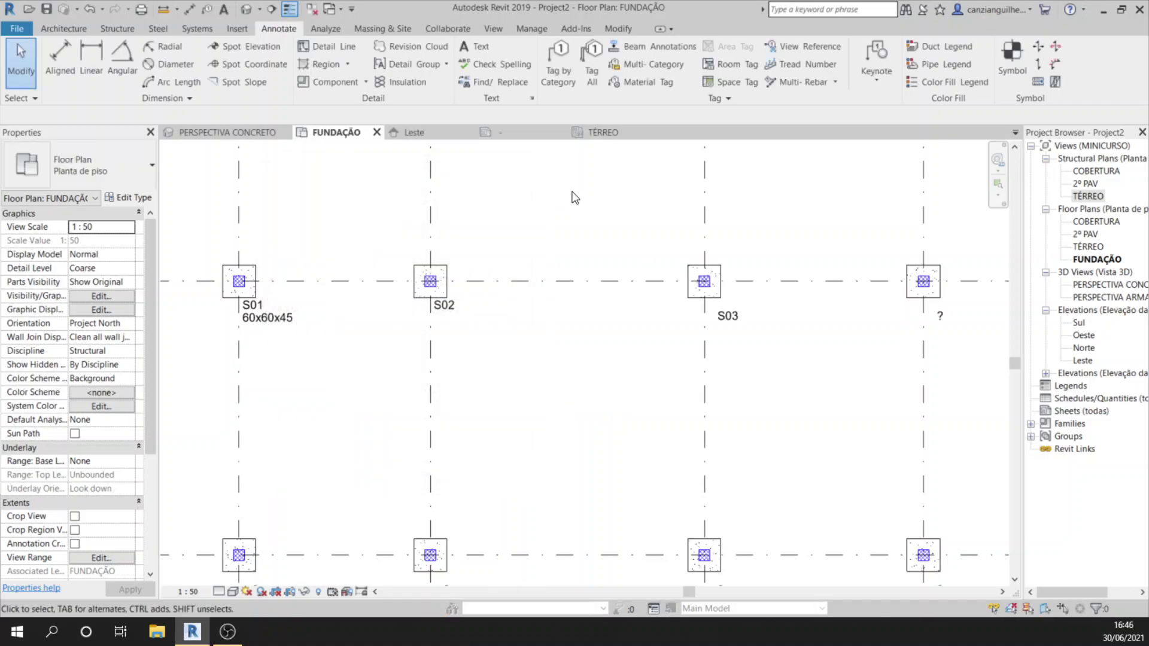
Move the S03 tag closer to the lower right corner of its footing at grid A-3.
scroll(580, 190, "down", 3)
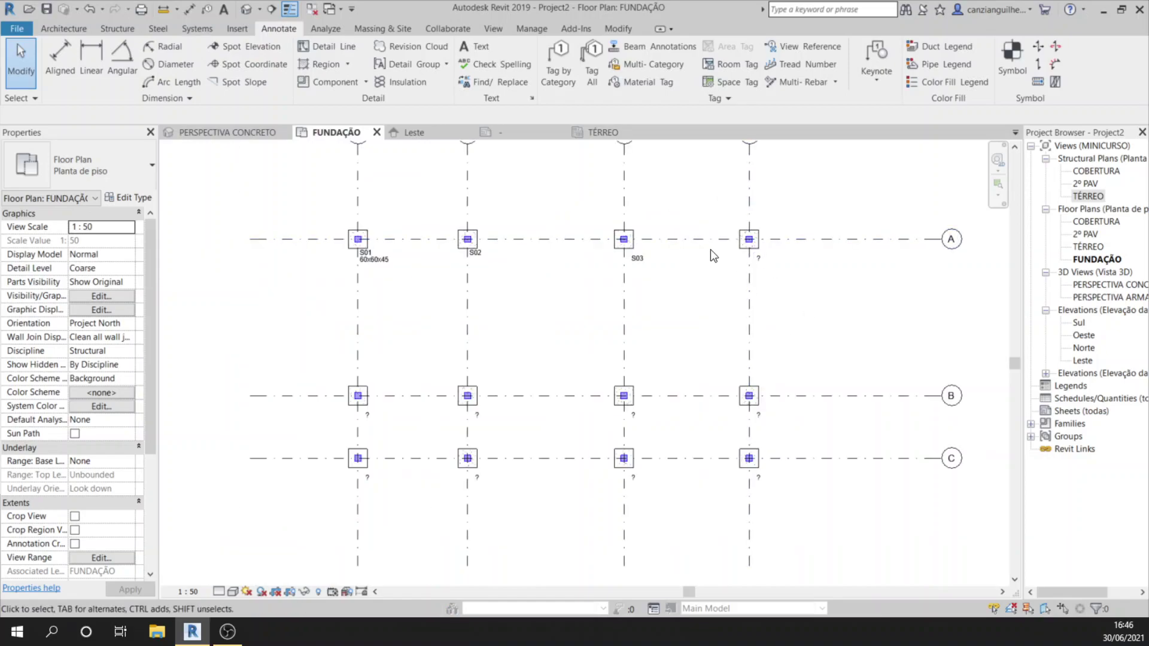
scroll(698, 247, "up", 3)
left_click(580, 273)
left_click_drag(583, 276, 584, 265)
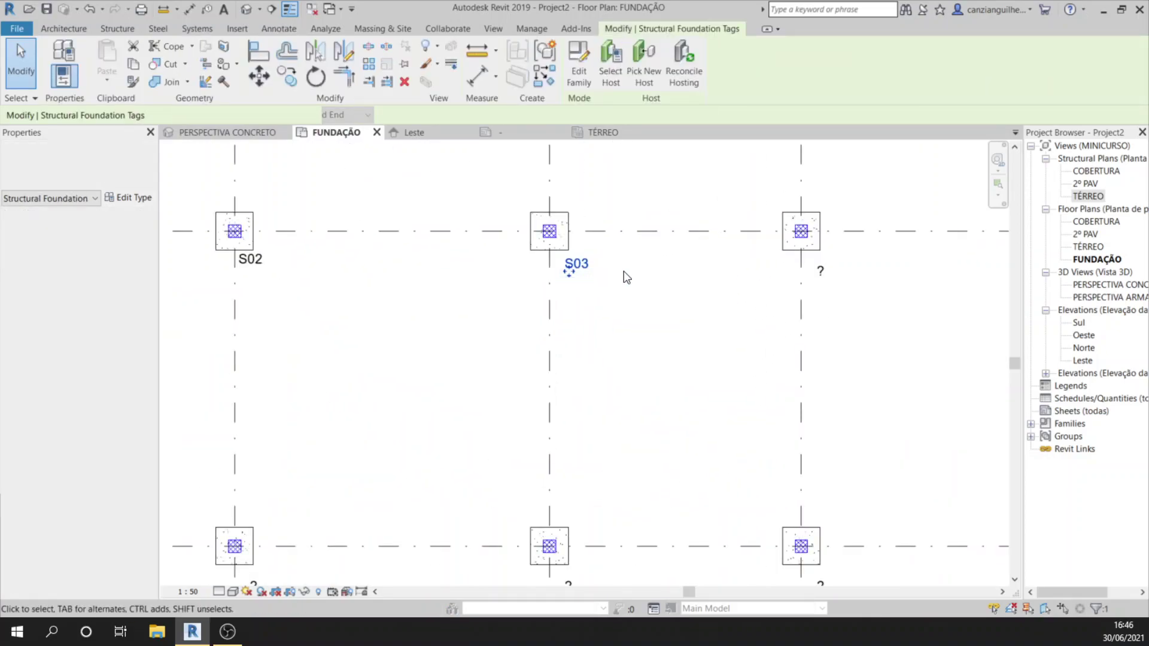
left_click(716, 307)
Number the remaining footings S04 to S12 row by row, starting with the footing at grid A-4.
left_click(802, 233)
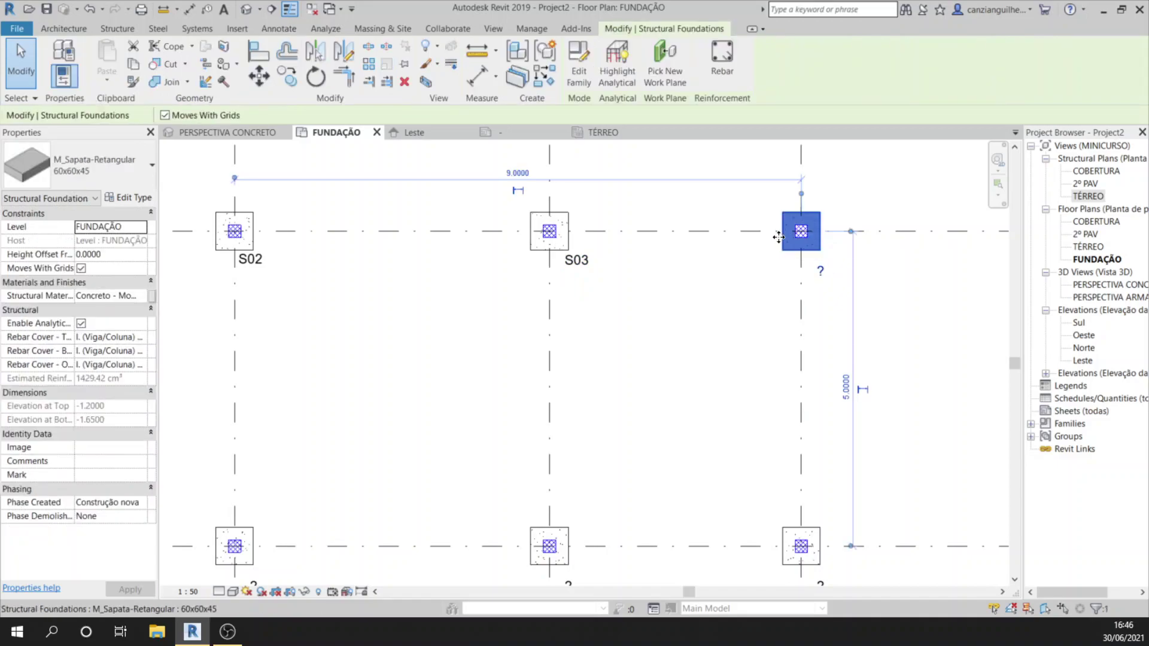
scroll(820, 240, "down", 3)
middle_click_drag(731, 319, 702, 317)
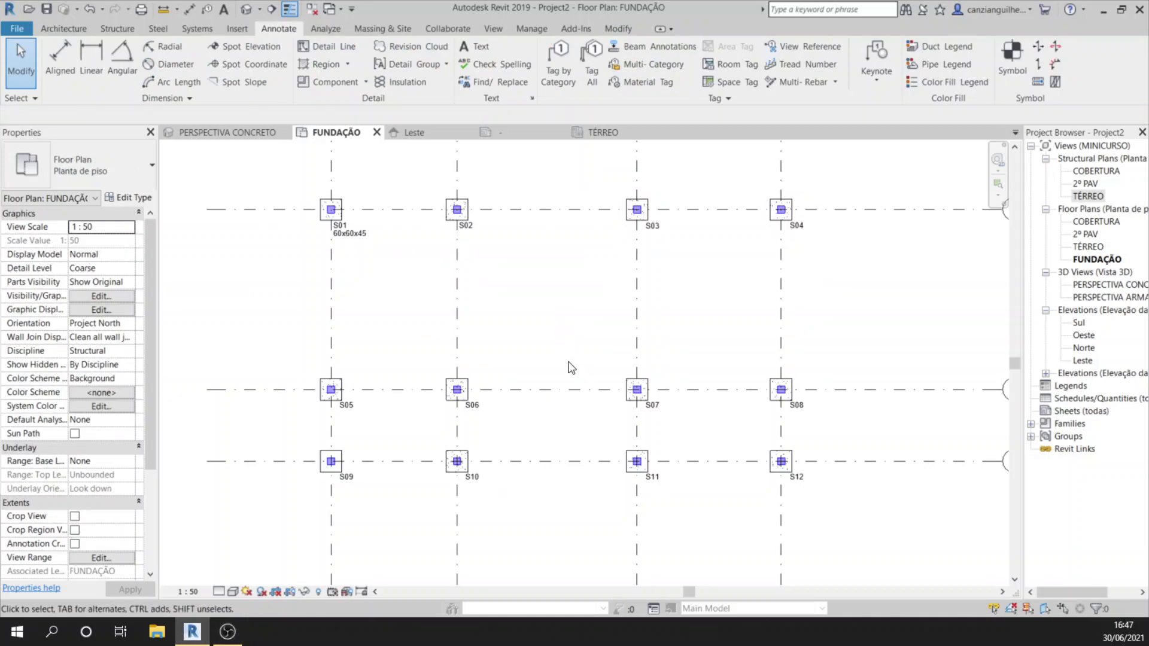
middle_click_drag(569, 367, 535, 386)
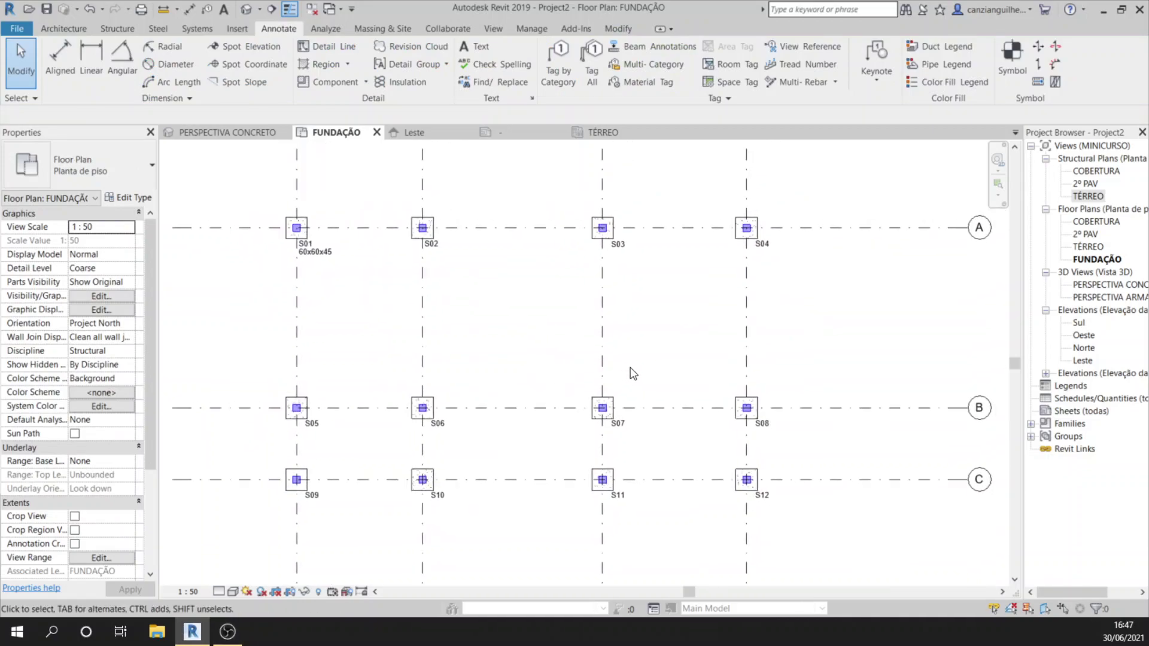
scroll(643, 377, "up", 1)
scroll(695, 360, "down", 2)
middle_click_drag(668, 370, 632, 397)
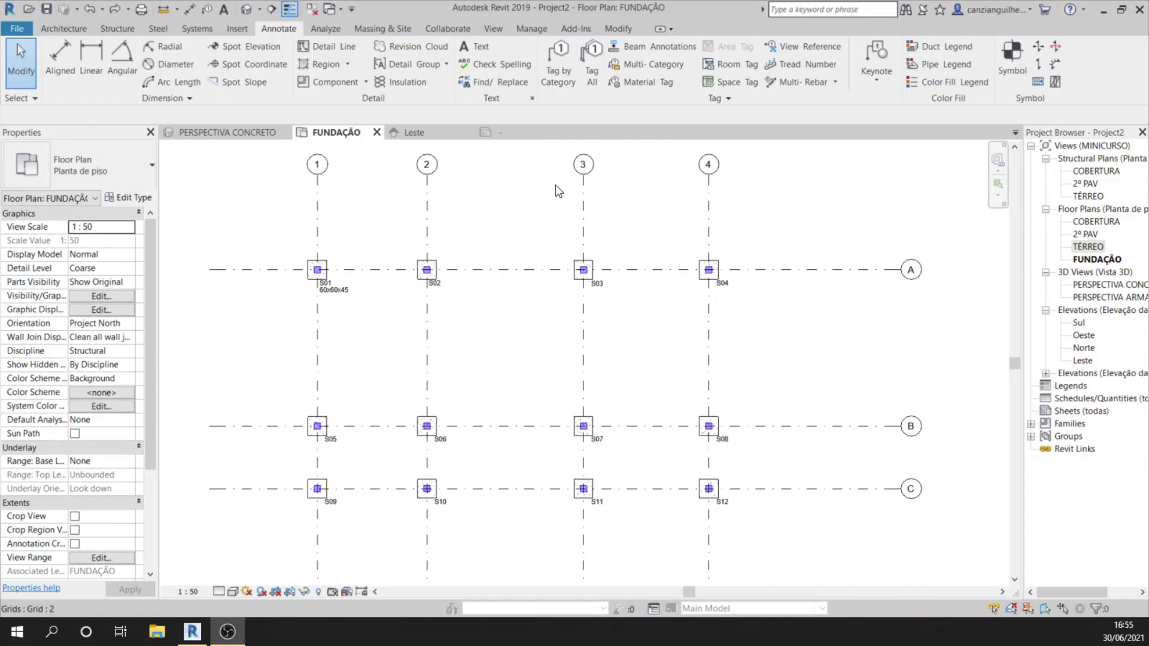
Close the foundation tag family without saving its changes and close the Leste elevation view.
left_click(487, 129)
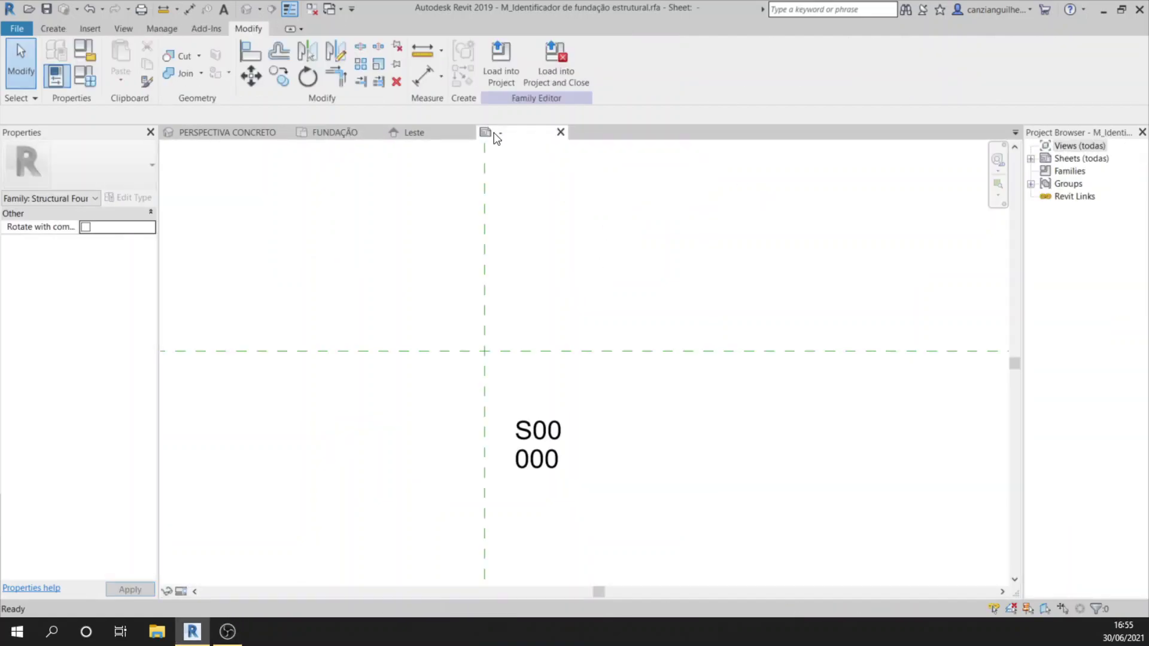
left_click(561, 131)
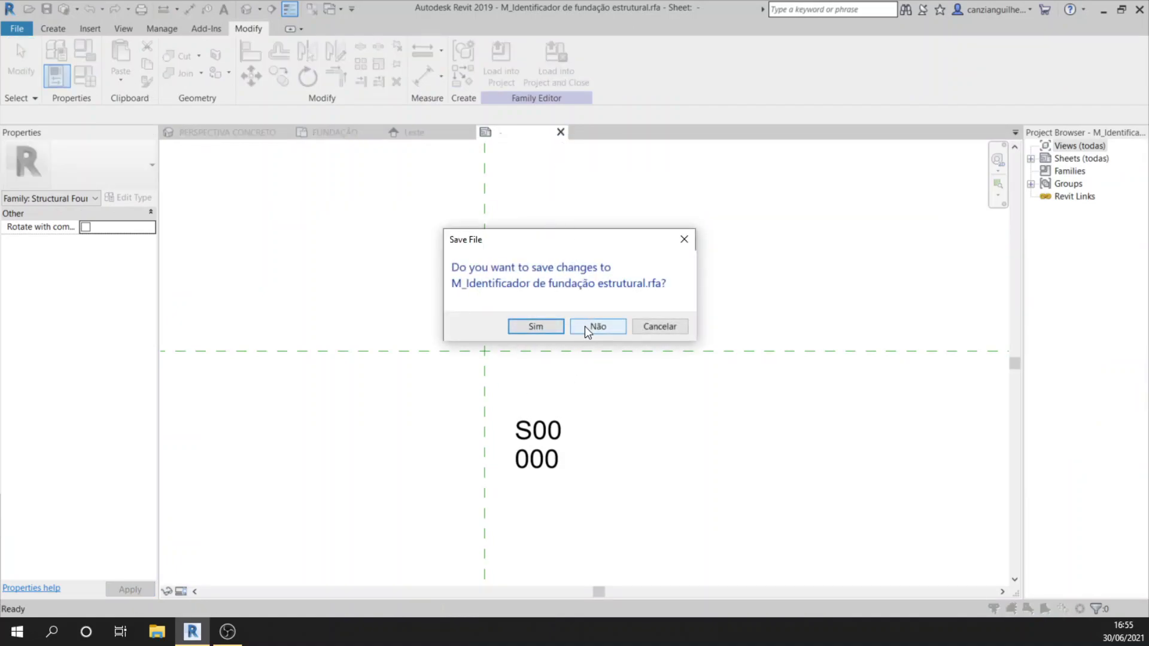
left_click(584, 327)
left_click(589, 327)
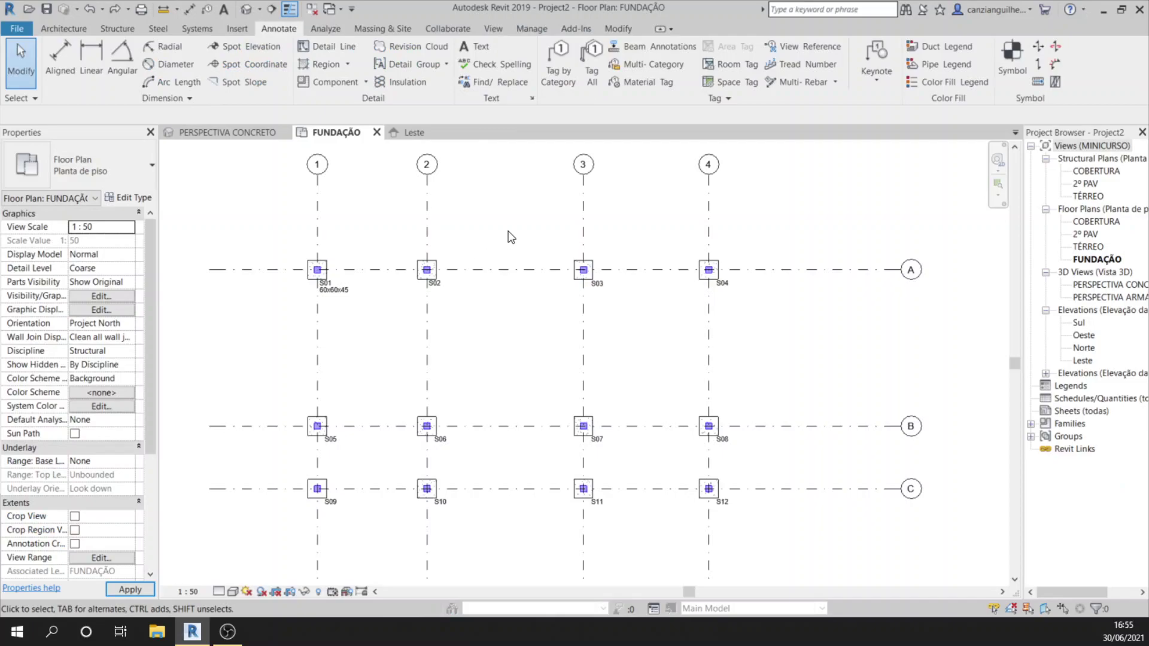
left_click(448, 132)
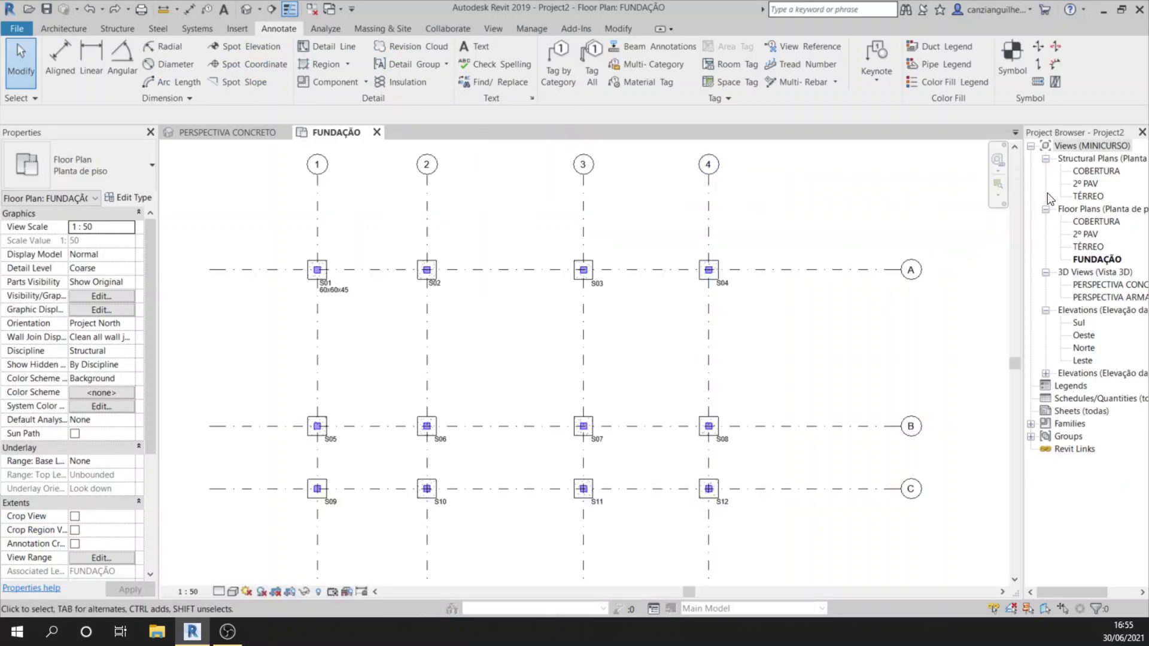
Select the column at grid A-2 in the TÉRREO structural plan and examine it in the PERSPECTIVA CONCRETO 3D view.
double_click(1096, 197)
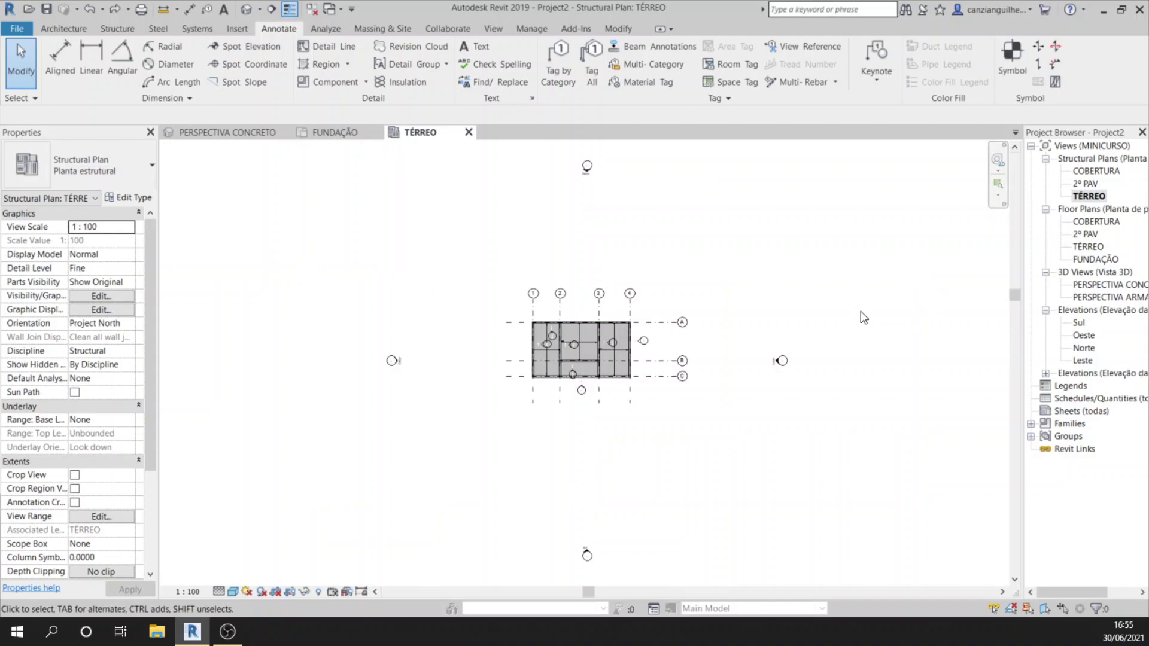
scroll(598, 353, "up", 5)
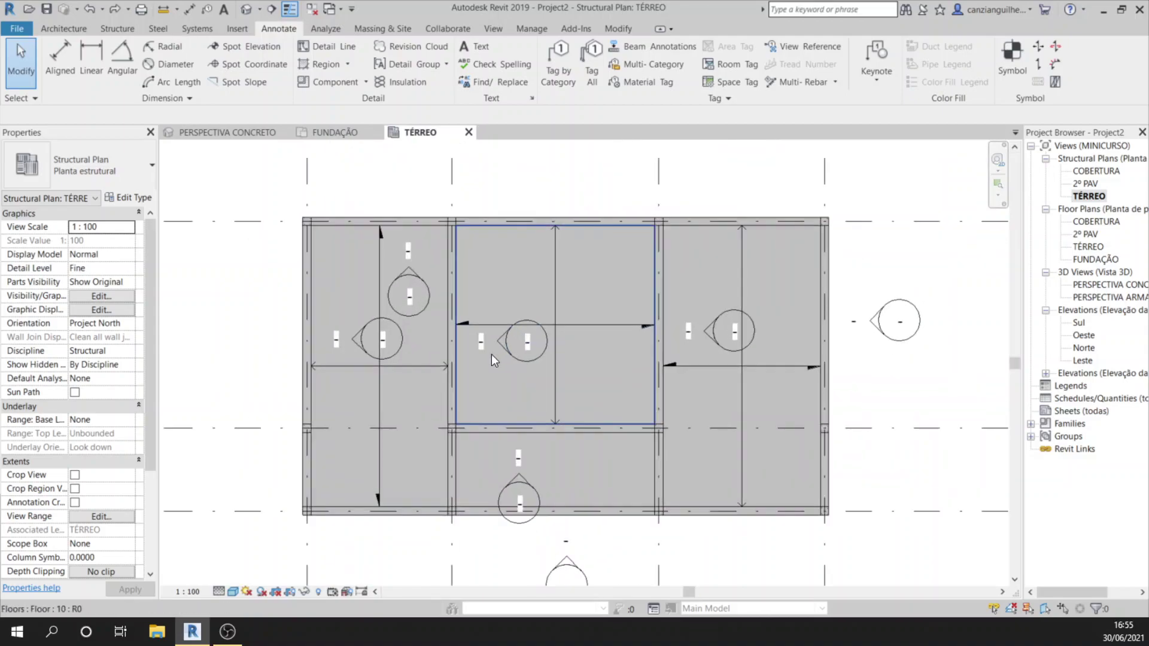
scroll(545, 325, "up", 3)
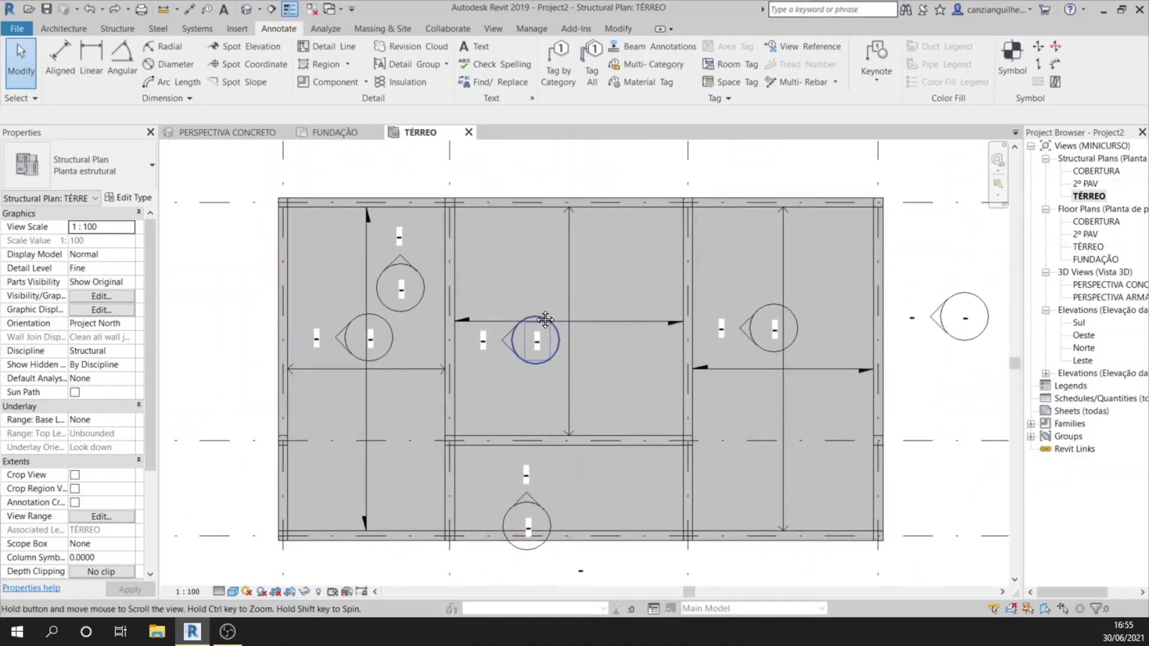
scroll(430, 196, "up", 1)
scroll(430, 196, "up", 2)
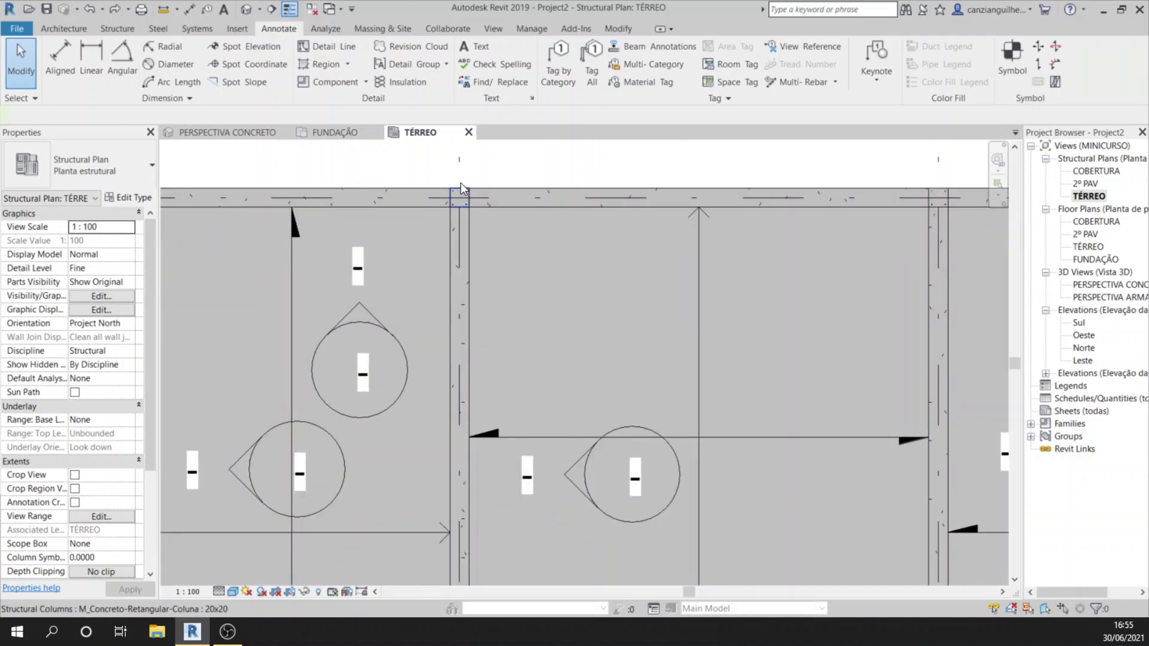
left_click(461, 184)
left_click(232, 133)
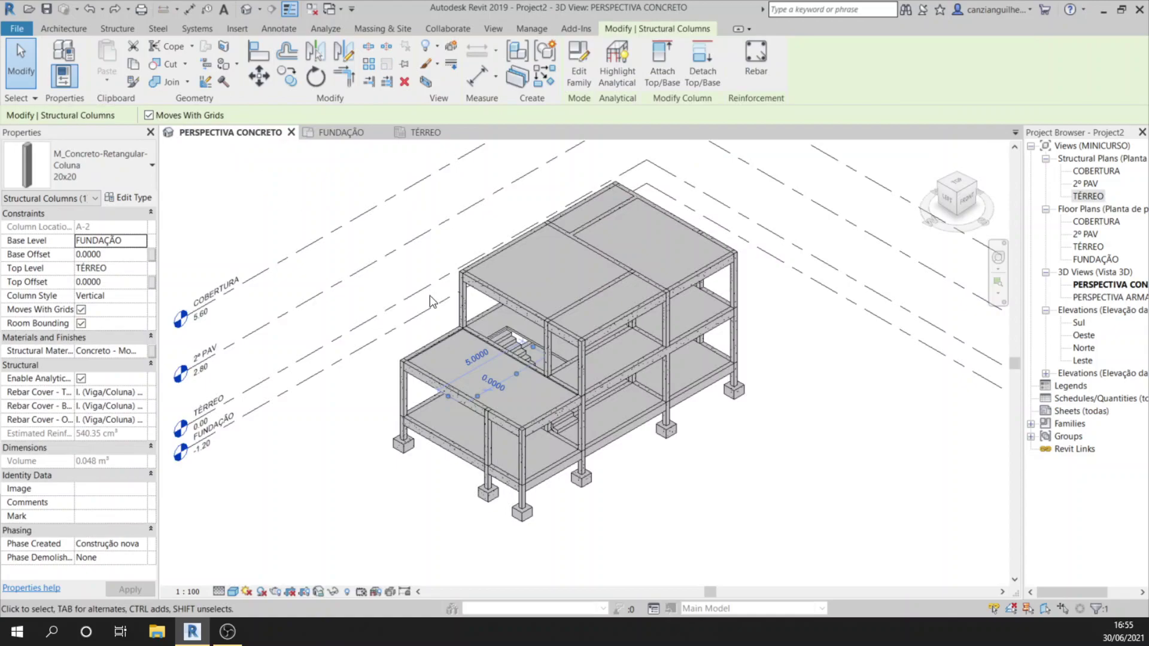
middle_click_drag(455, 474, 653, 426, "shift")
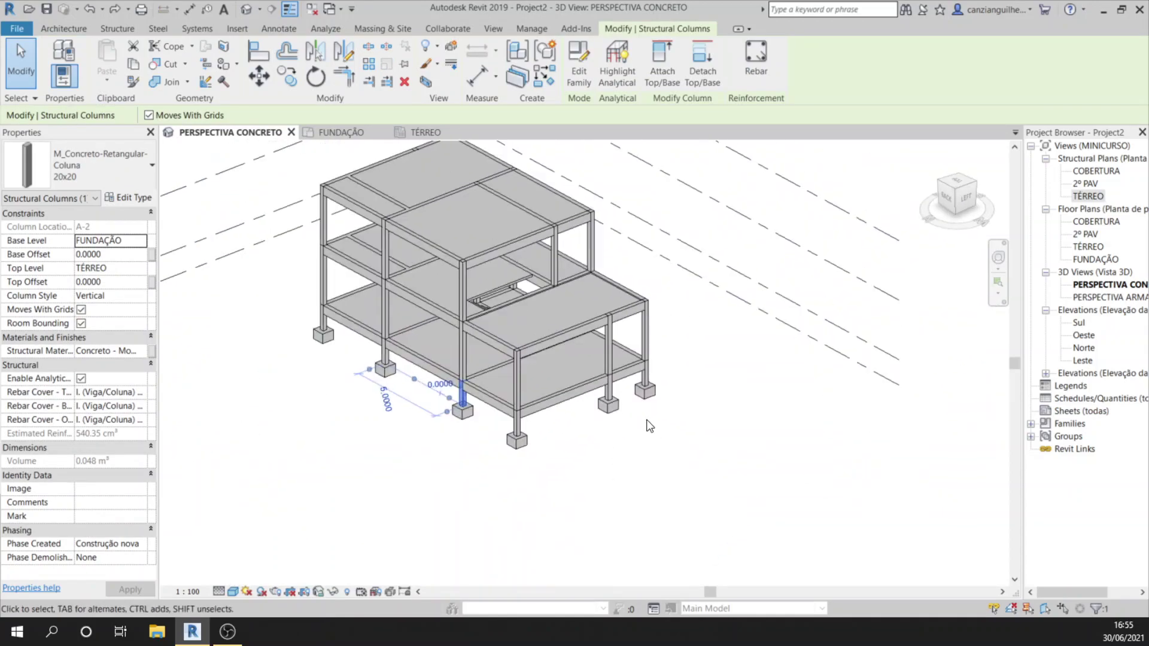
scroll(471, 408, "up", 2)
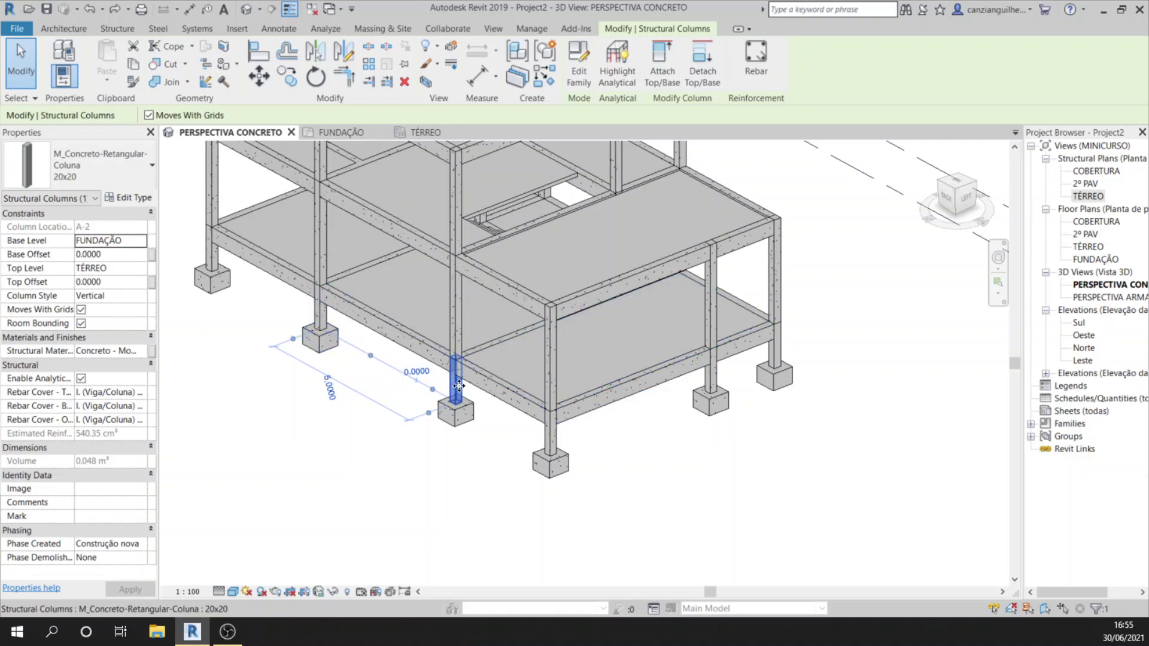
Set the TÉRREO structural plan's visual style to Hidden Line and dismiss the save reminder.
left_click(421, 132)
scroll(465, 285, "down", 4)
left_click(415, 180)
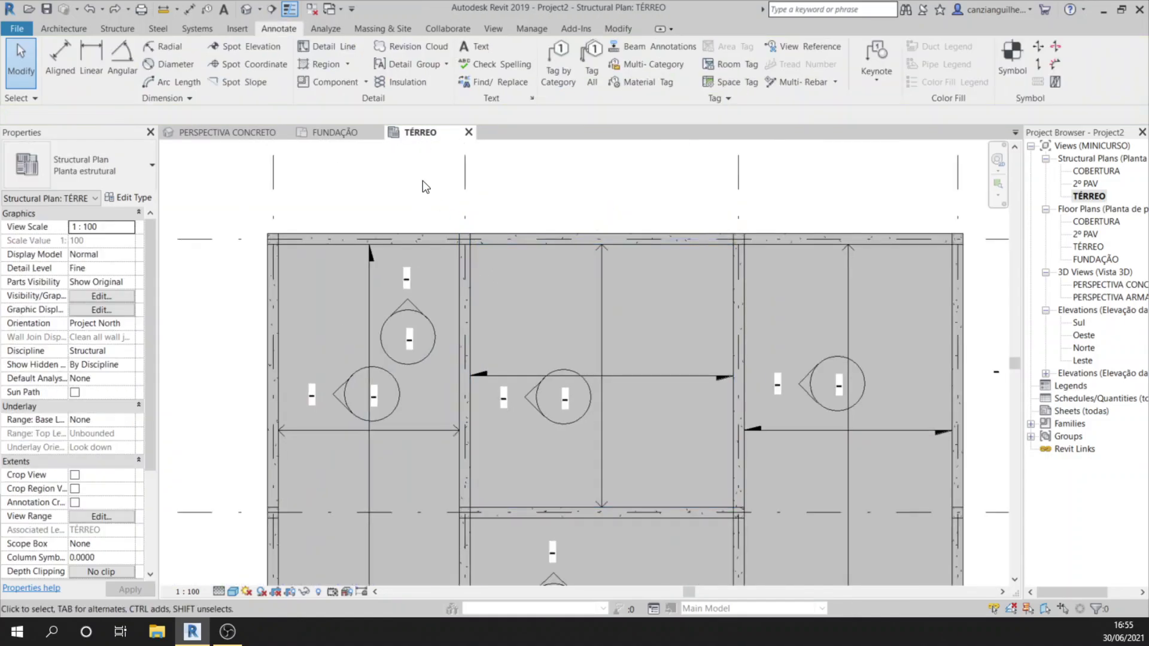
middle_click_drag(498, 279, 454, 200)
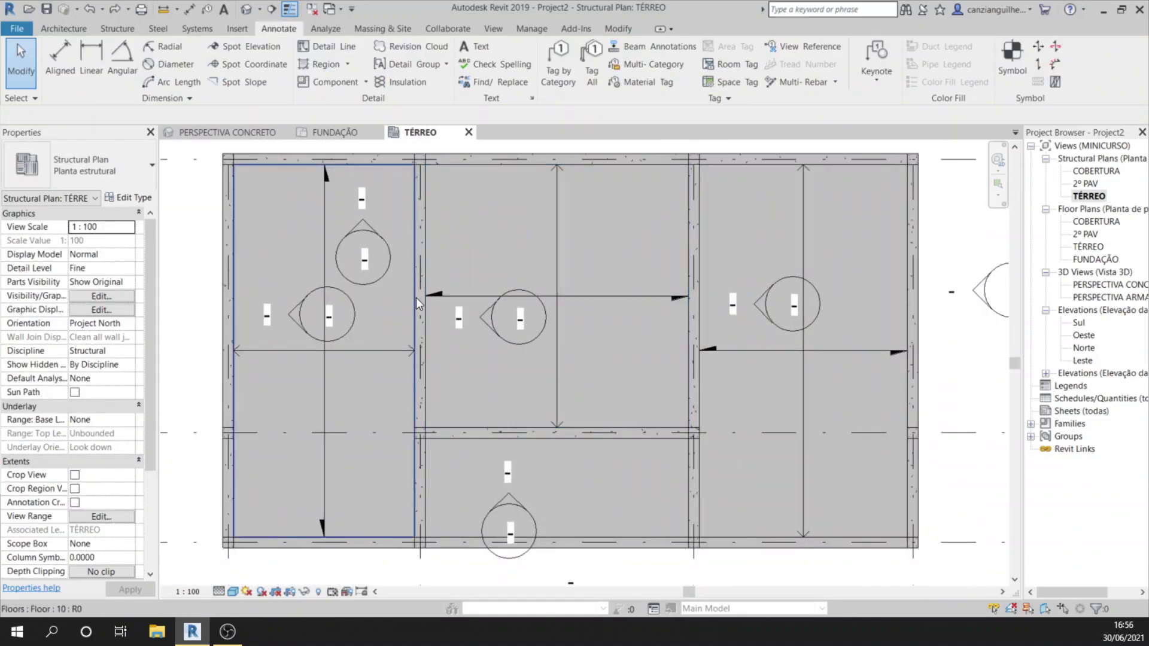
left_click(233, 592)
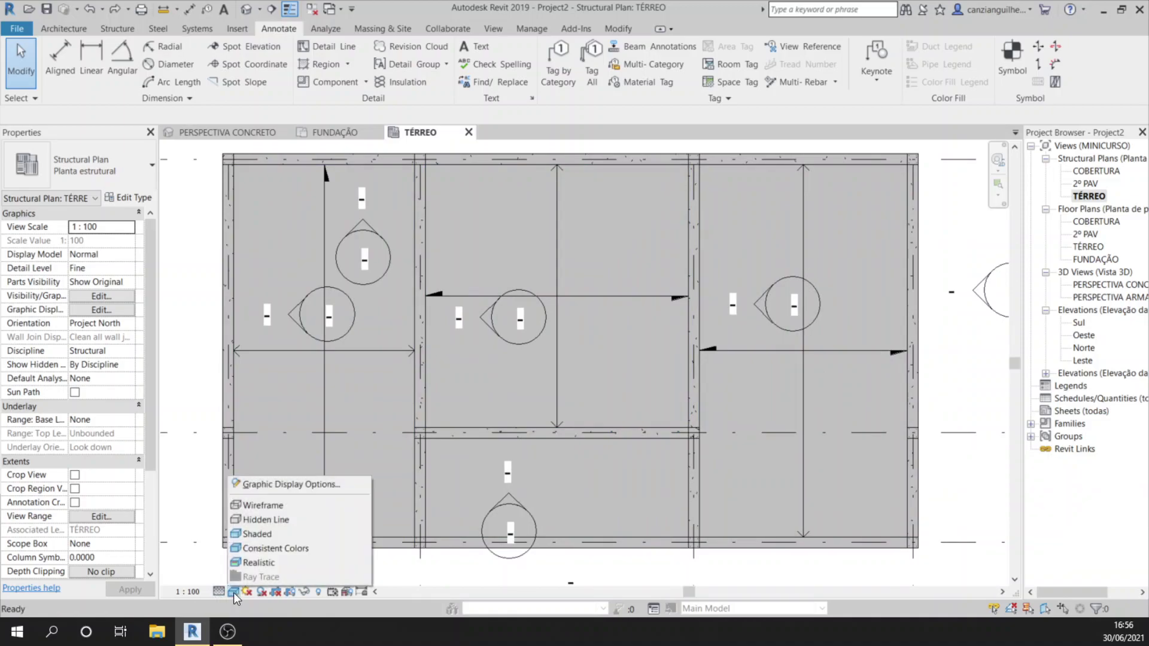
left_click(247, 521)
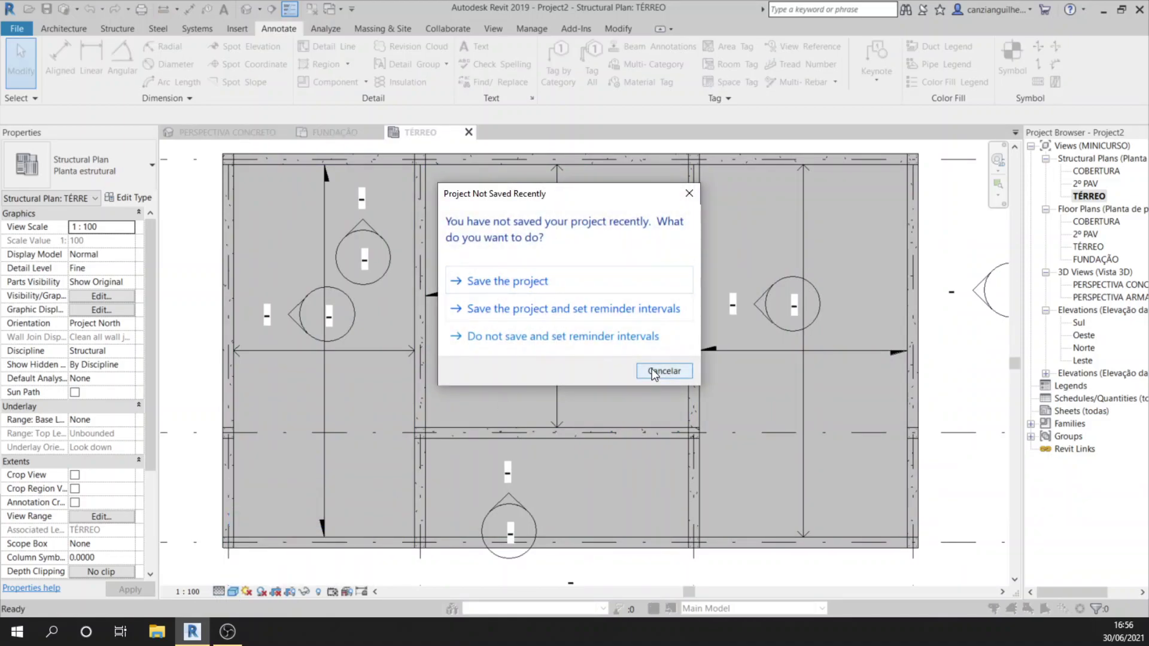
left_click(652, 368)
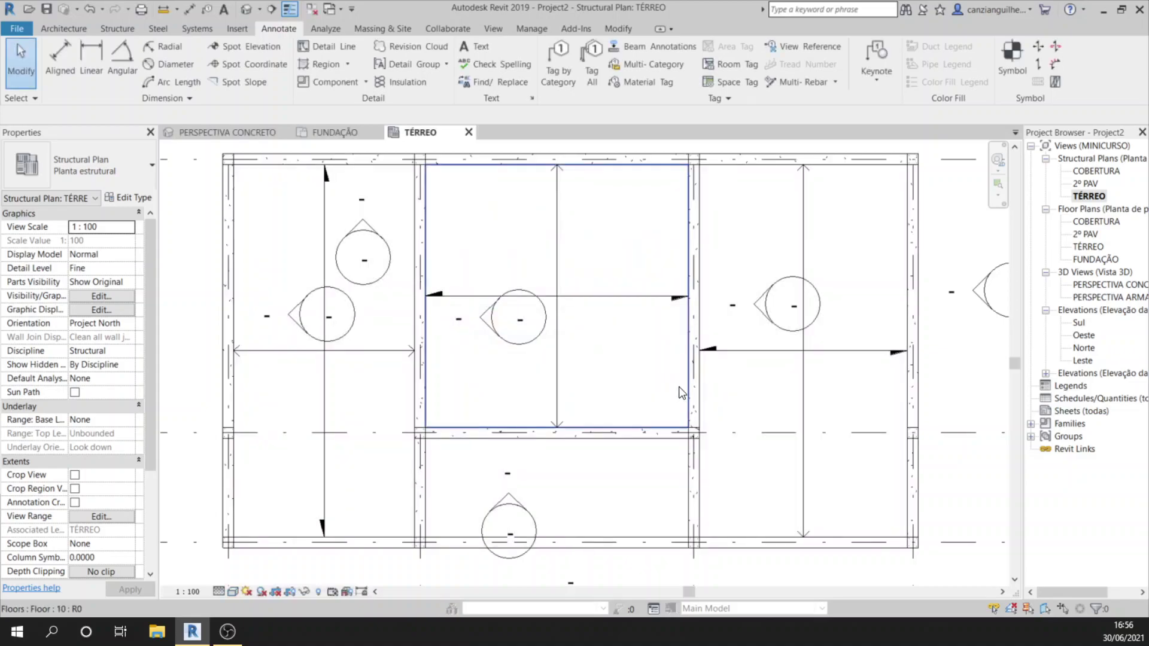
Keep the TÉRREO structural plan at Fine detail and set its view scale to 1:50.
left_click(215, 593)
left_click(259, 576)
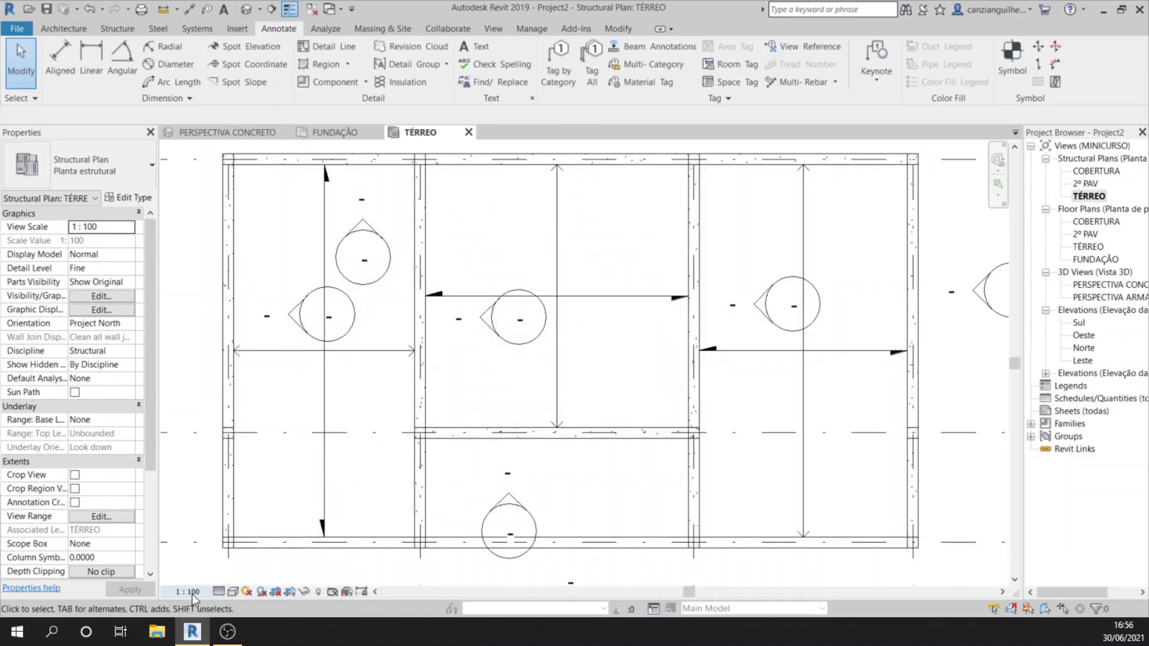
left_click(192, 595)
left_click(199, 494)
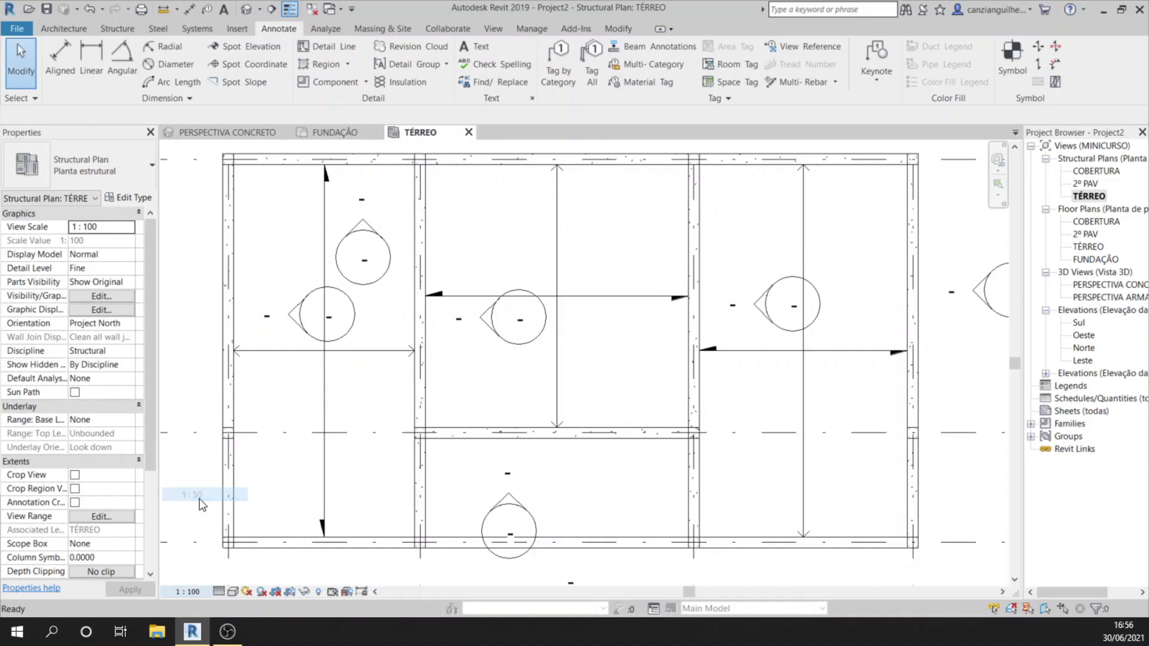
Hide all the structural elevation markers in the TÉRREO structural plan by selecting every instance visible in the view and hiding the elements.
middle_click_drag(410, 384, 448, 411)
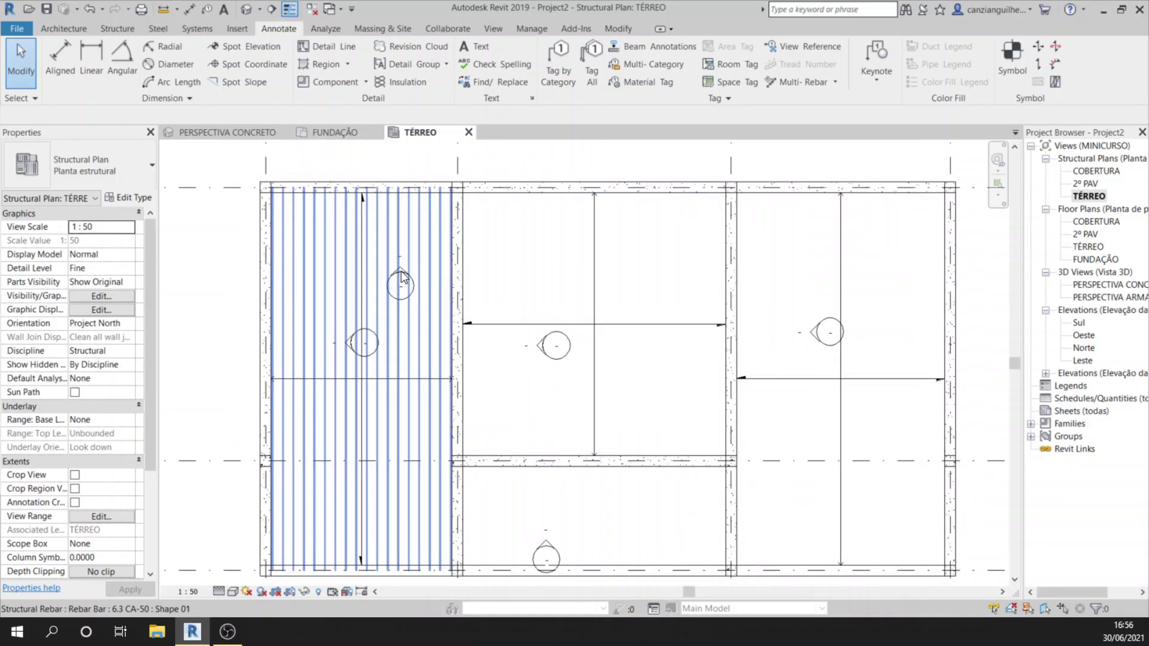
left_click(556, 356)
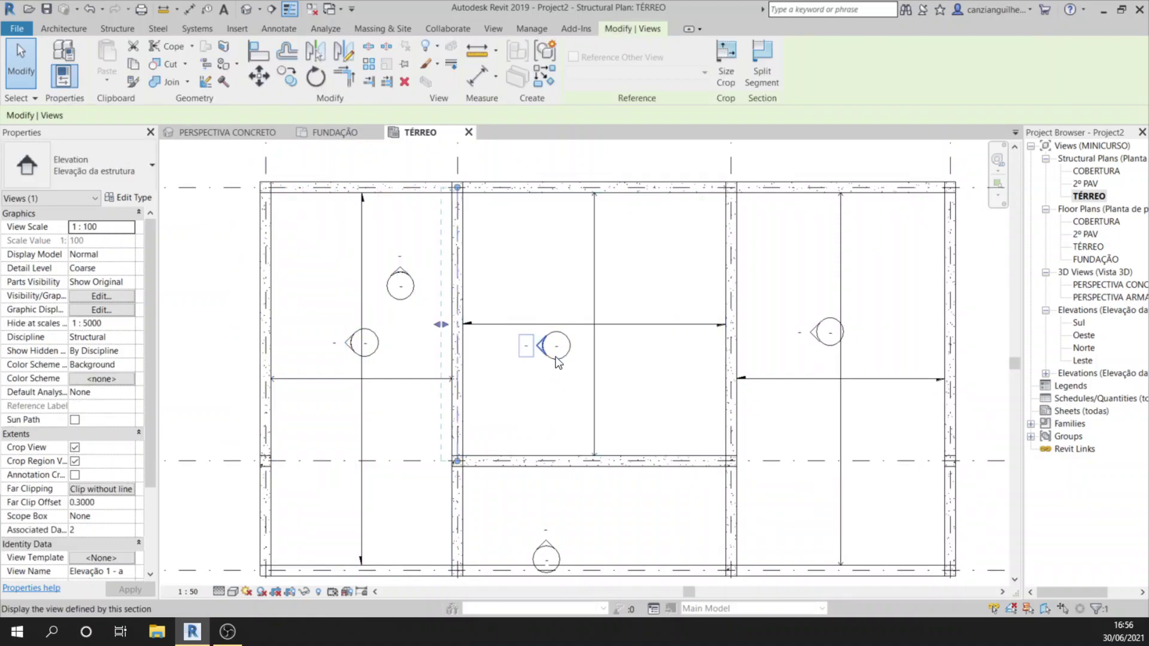
right_click(555, 357)
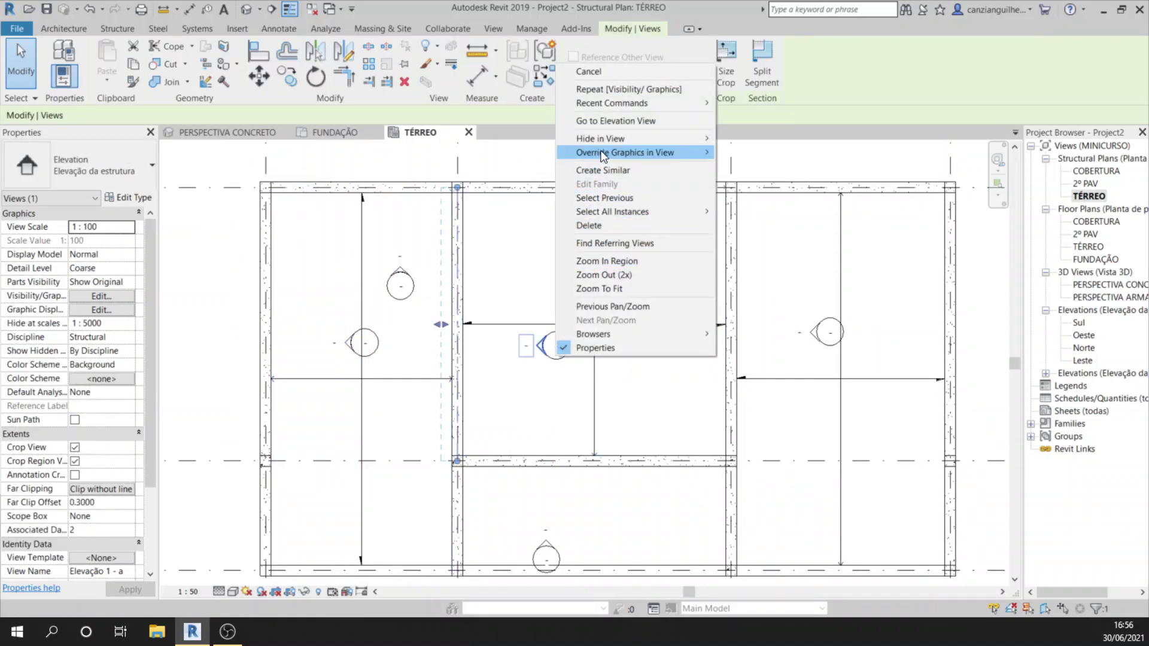
left_click(602, 200)
right_click(542, 346)
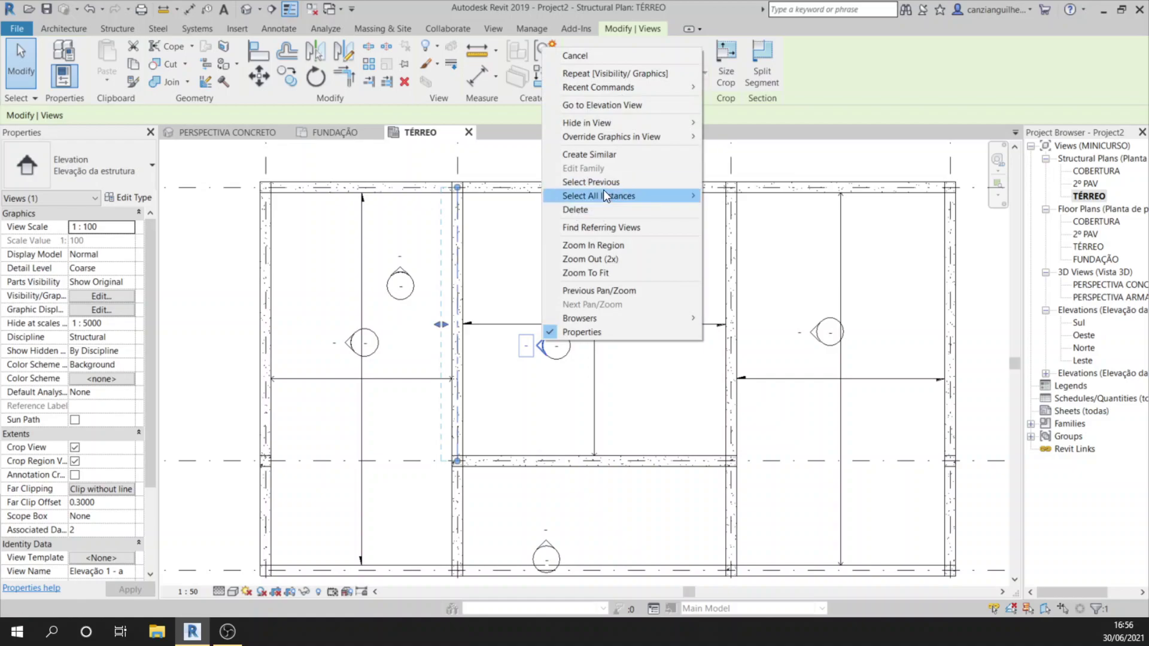
mouse_move(609, 196)
left_click(715, 196)
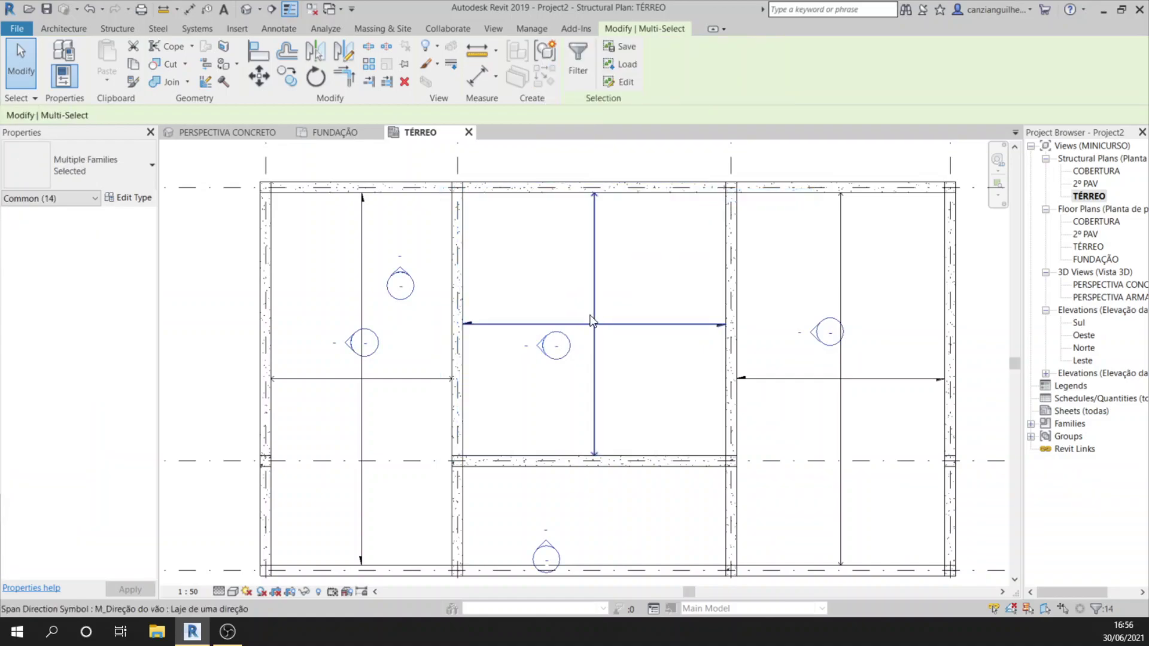
right_click(539, 347)
mouse_move(610, 124)
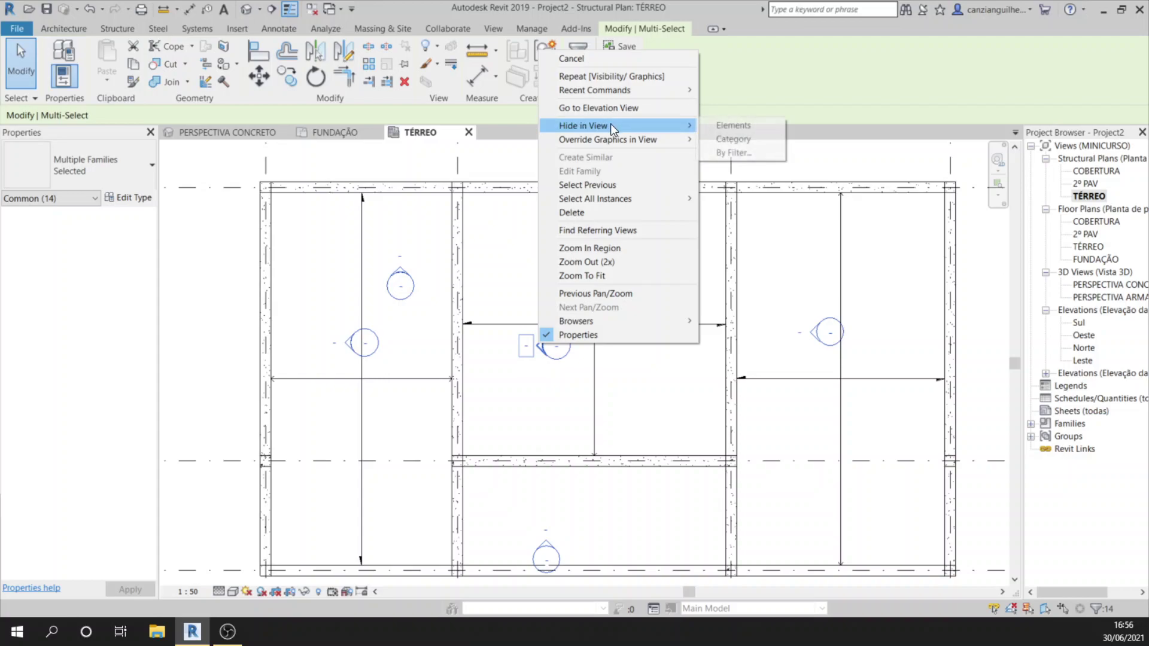
left_click(710, 124)
scroll(472, 224, "down", 1)
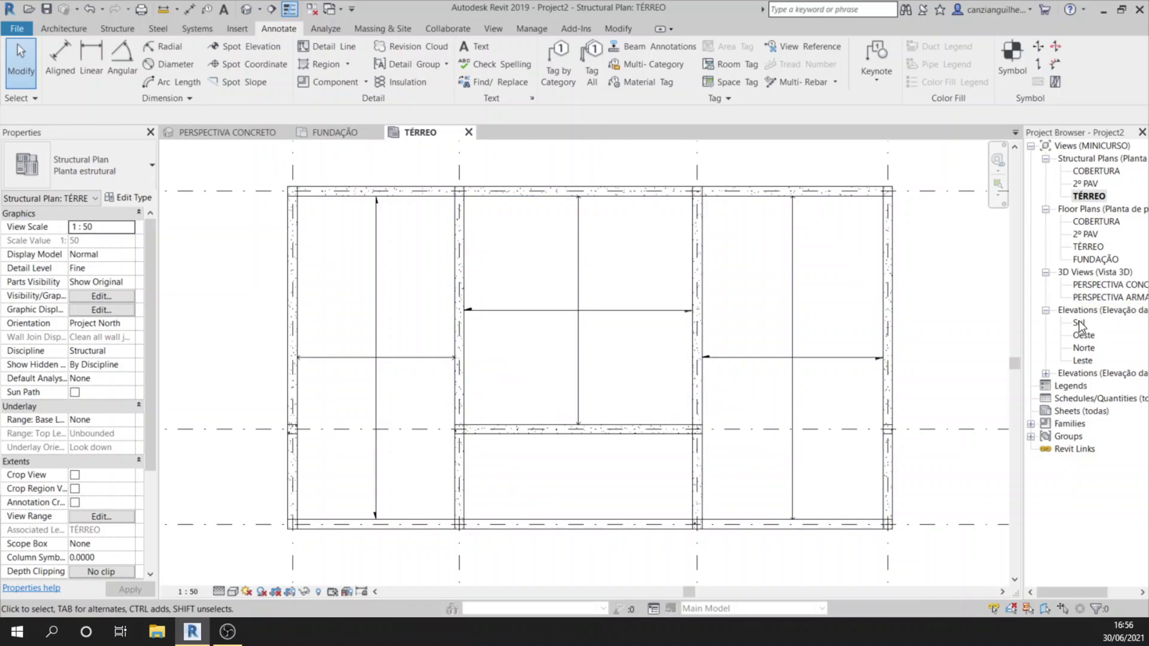
Check the list of structural elevation views and the hidden elements of the TÉRREO plan, returning to the normal display.
left_click(1045, 373)
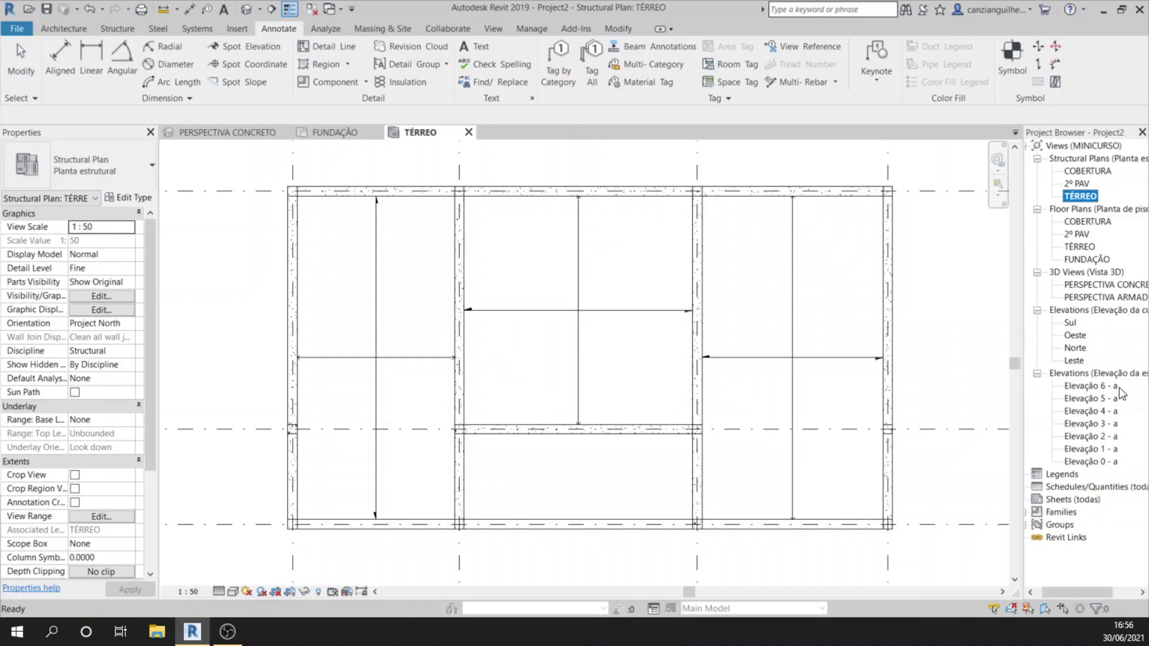
left_click(1029, 374)
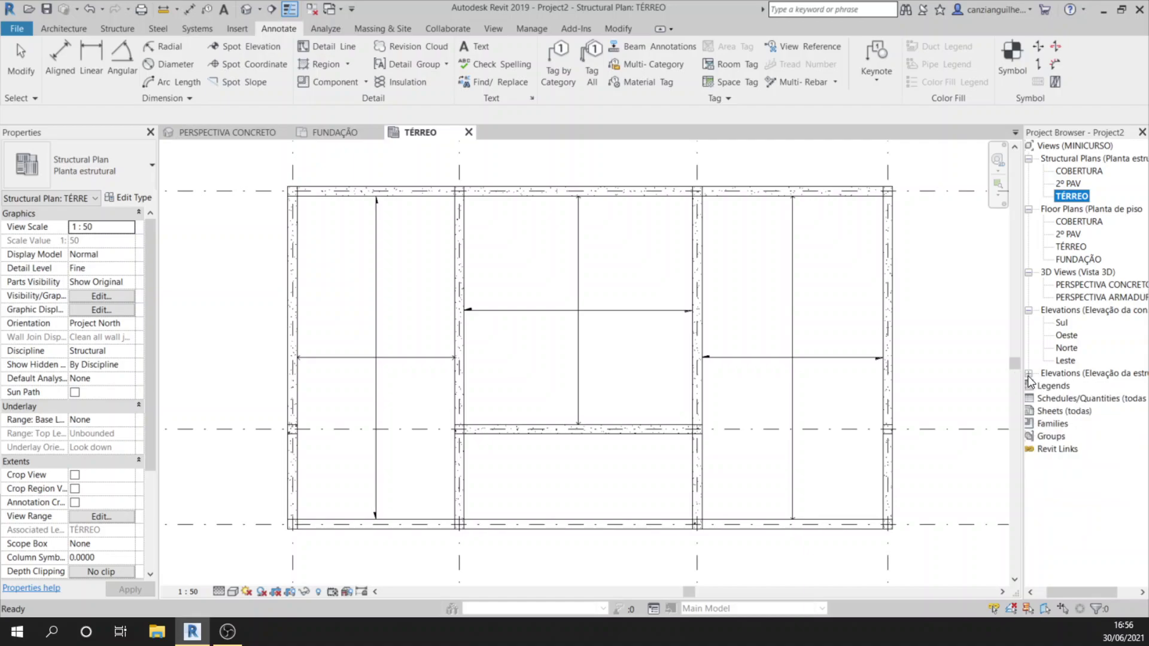
left_click(319, 593)
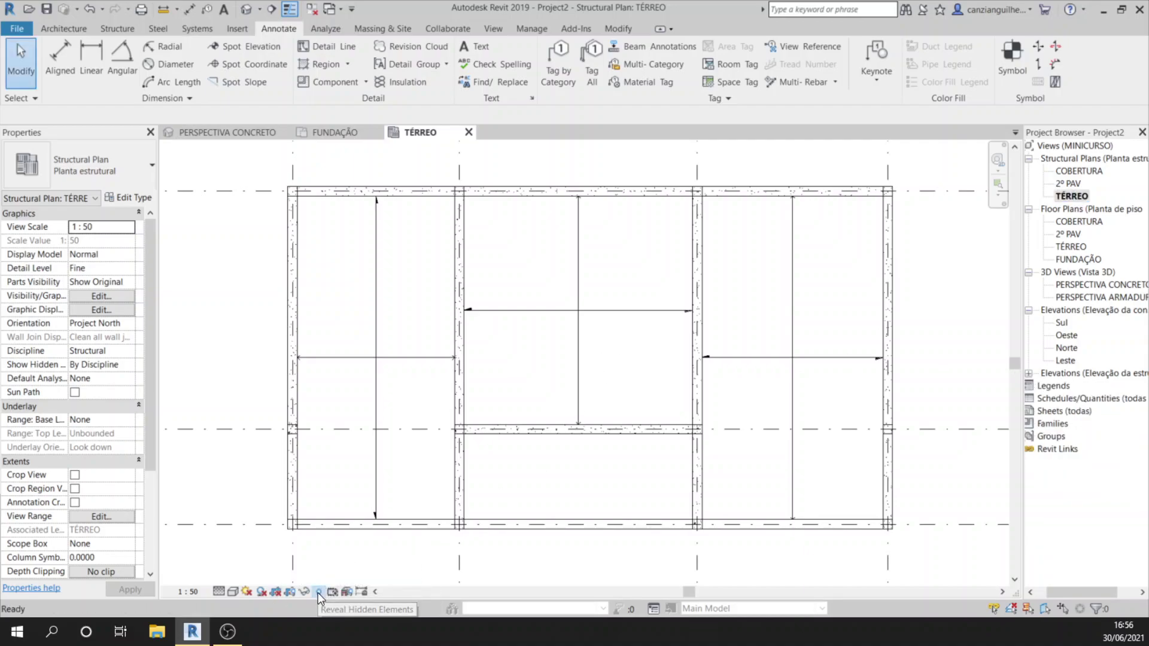
left_click(318, 592)
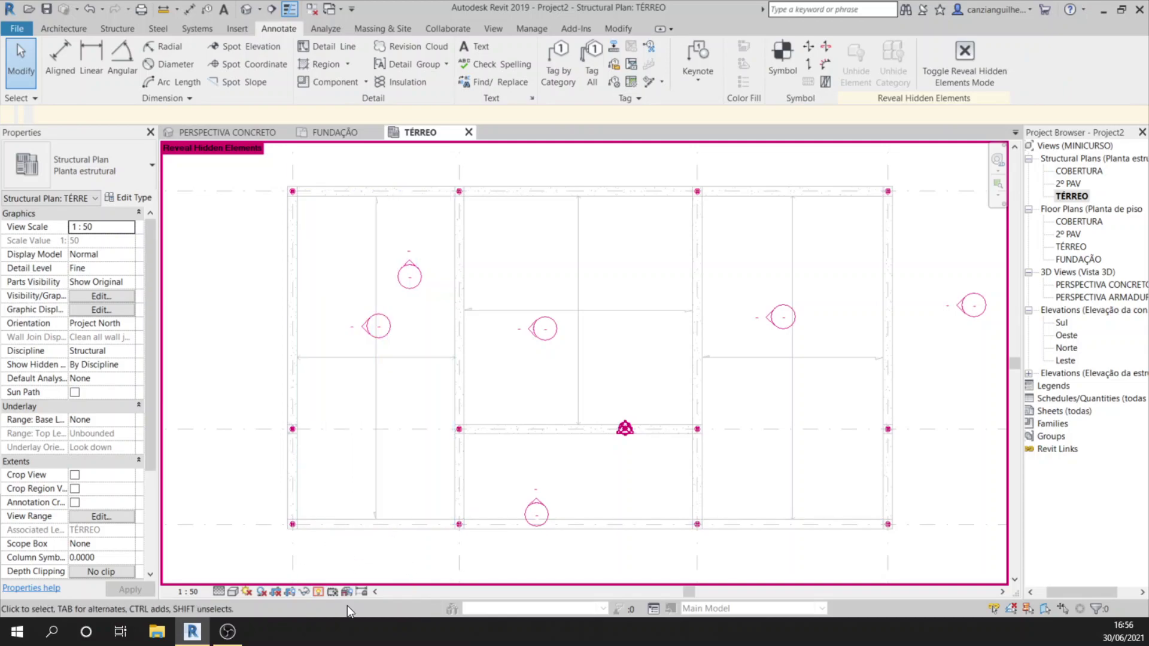
left_click(318, 593)
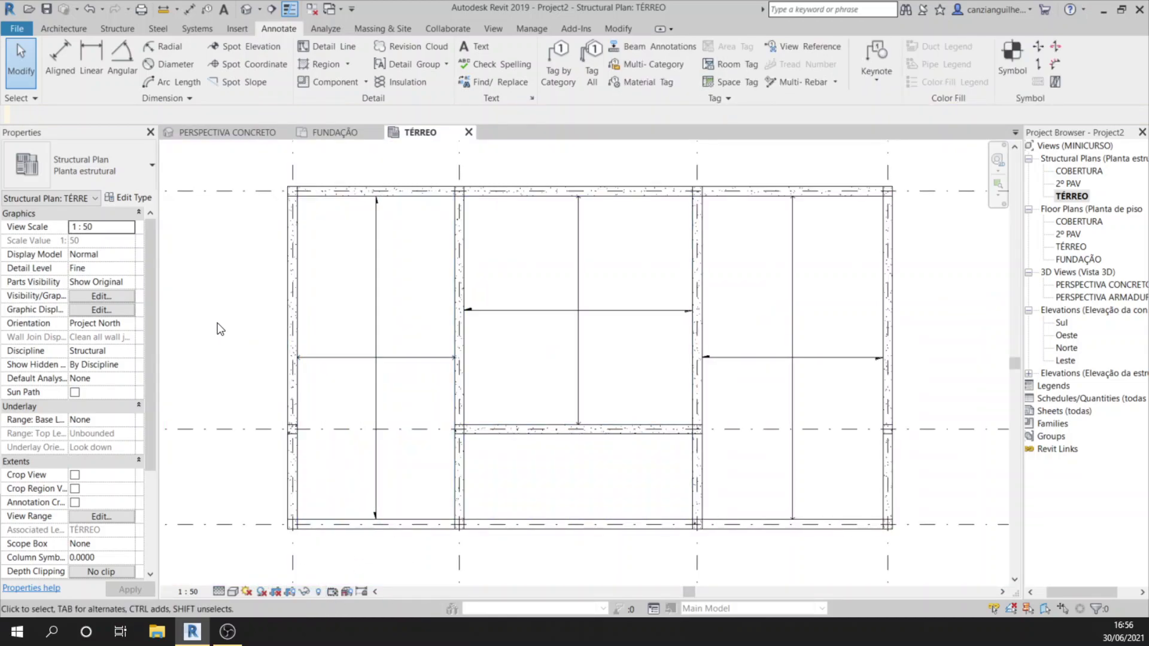
middle_click_drag(275, 306, 269, 316)
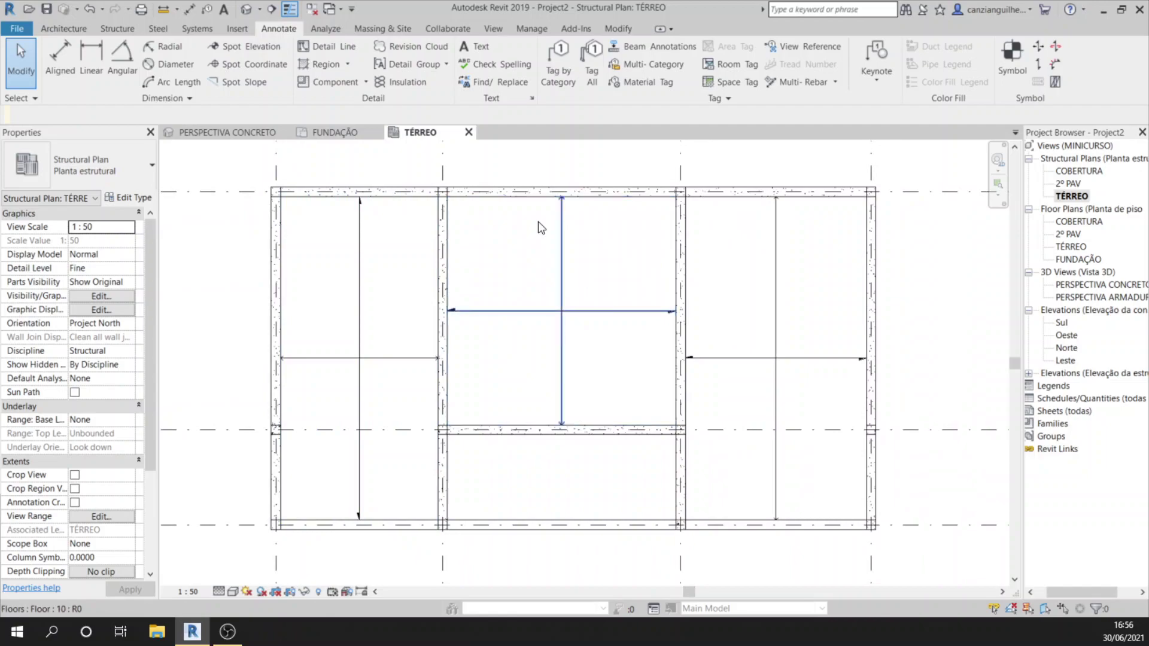
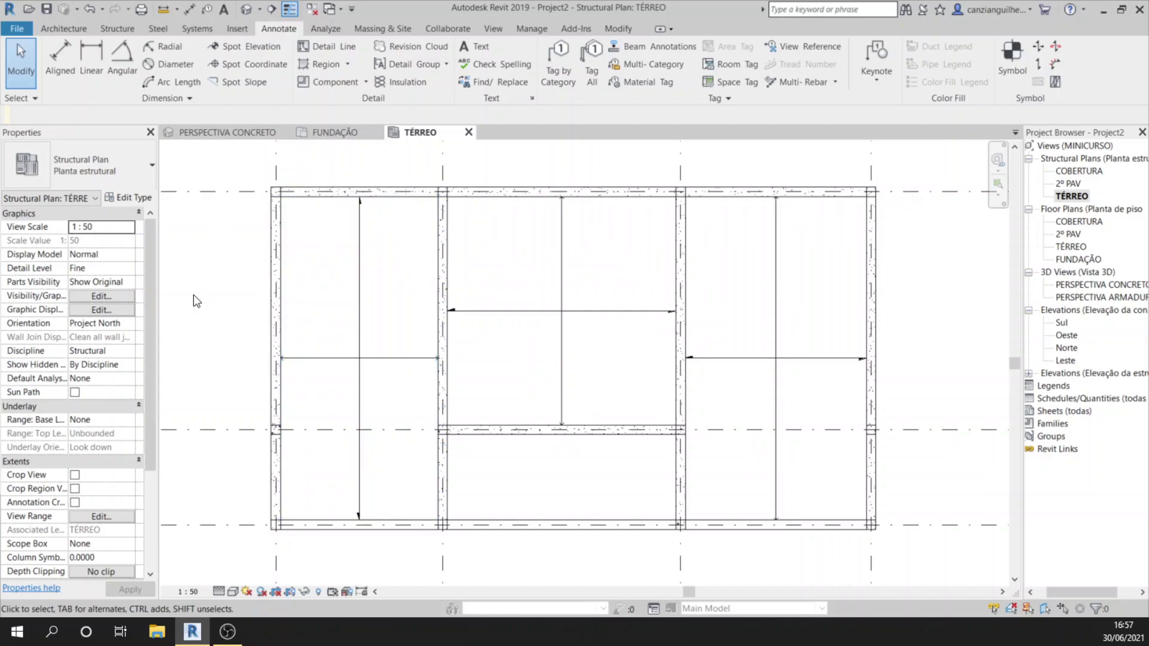
Turn off the visibility of the Structural Rebar category in the TÉRREO structural plan.
key("v")
key("g")
scroll(430, 332, "down", 5)
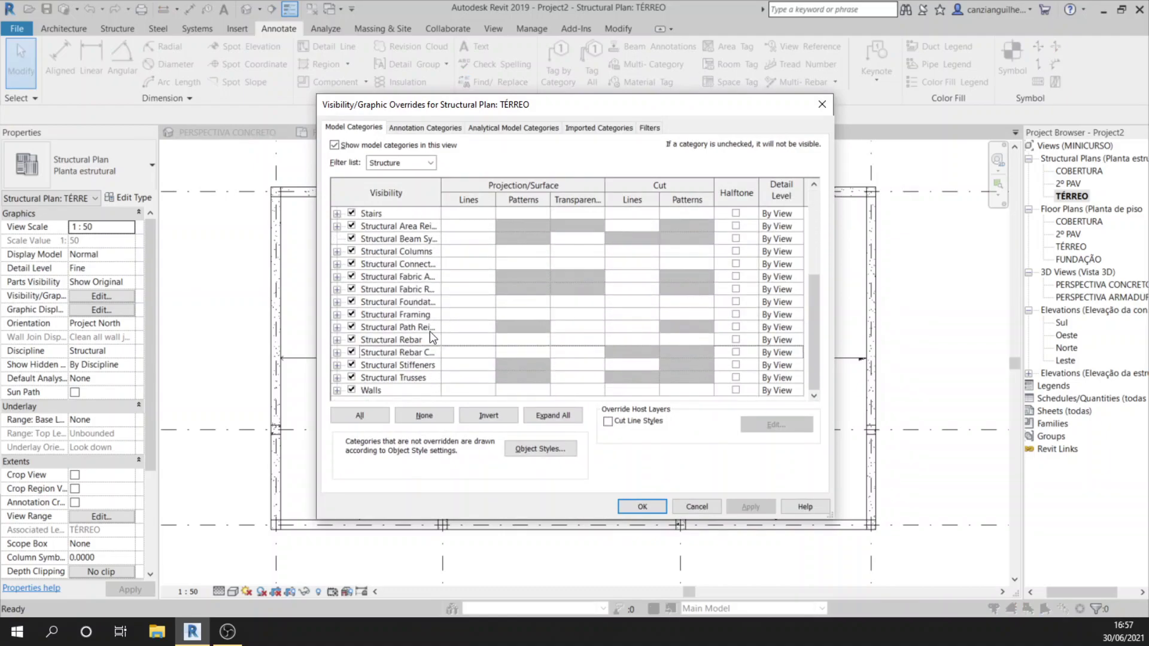
left_click(351, 340)
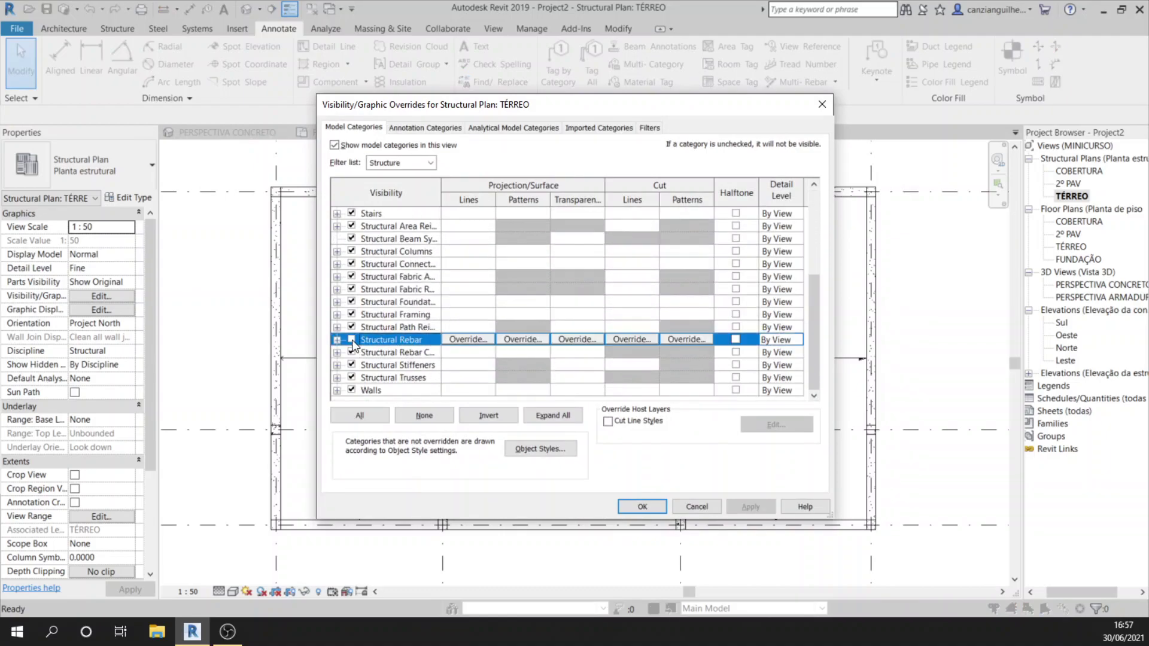
left_click(644, 507)
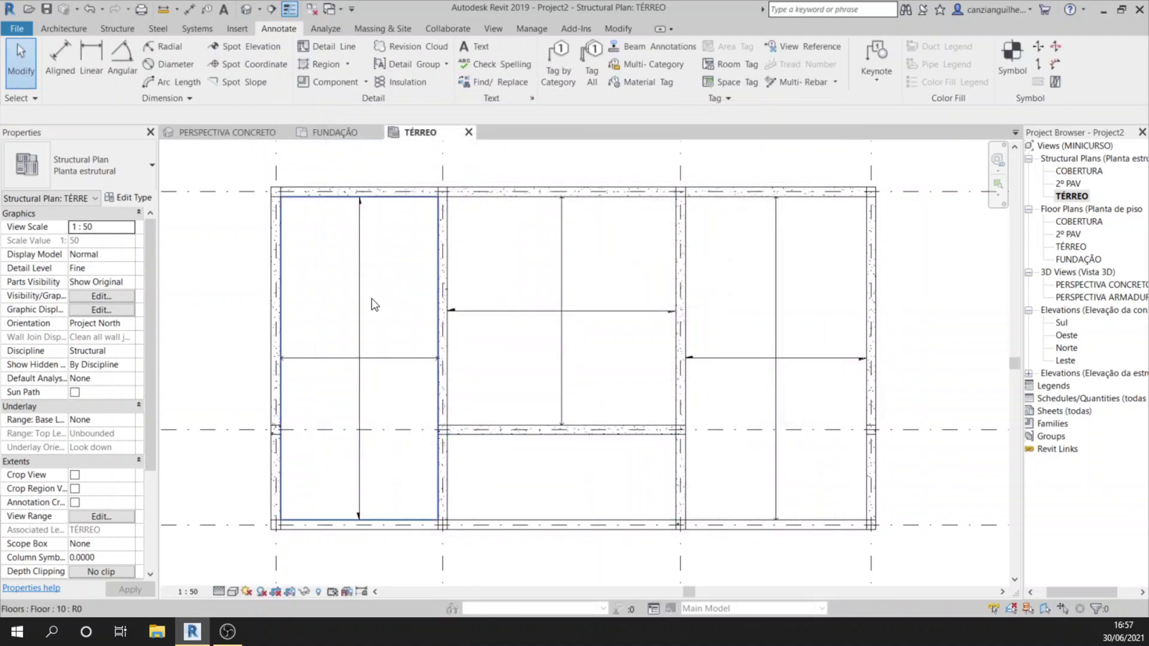
Examine the span direction symbol of the leftmost slab in the TÉRREO plan and deselect it.
left_click(359, 355)
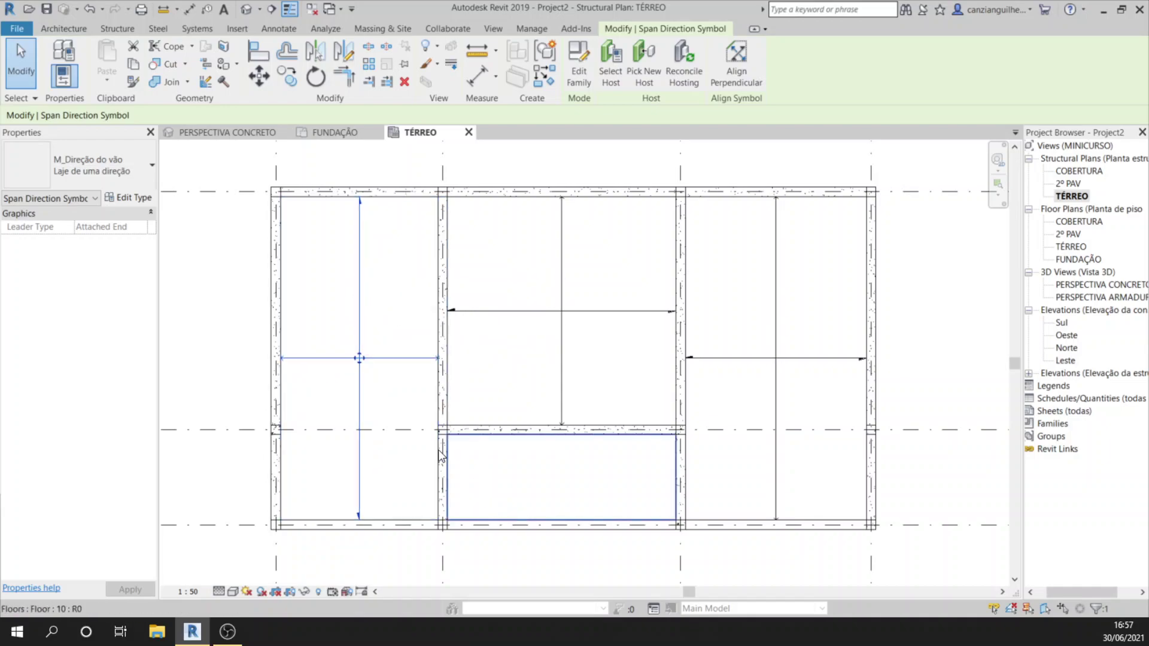
left_click(242, 367)
left_click(373, 313)
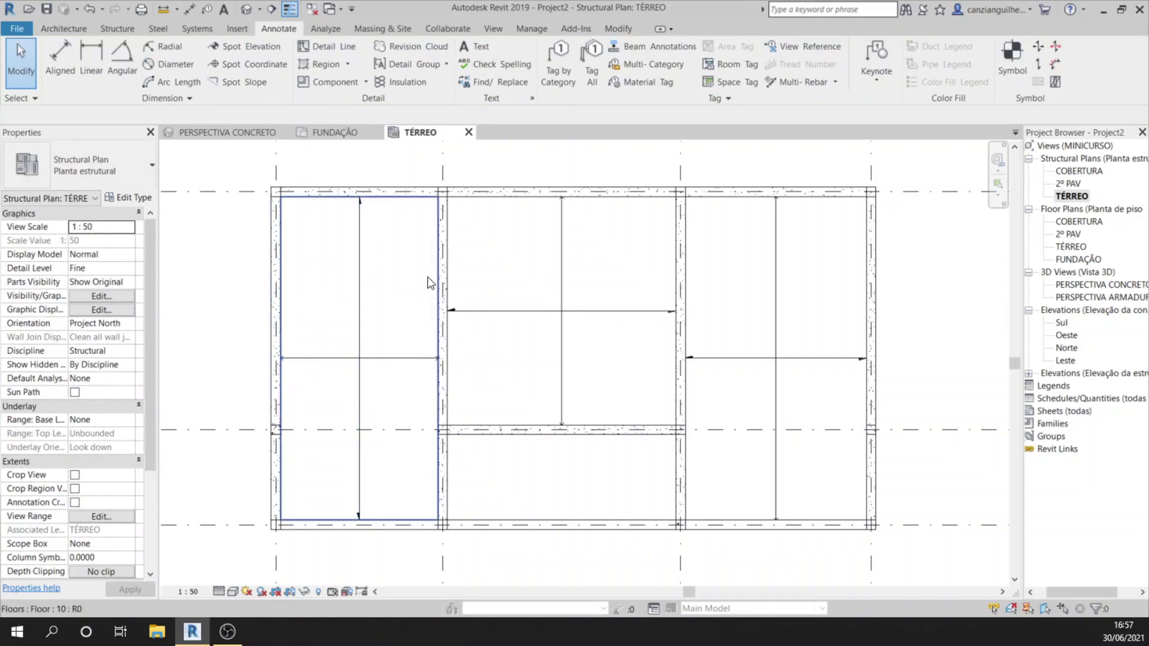
Place a horizontal structural column tag without a leader on the column at grid A-1 using Tag by Category.
scroll(285, 198, "up", 5)
middle_click_drag(293, 205, 347, 310)
scroll(468, 197, "down", 3)
scroll(469, 199, "down", 2)
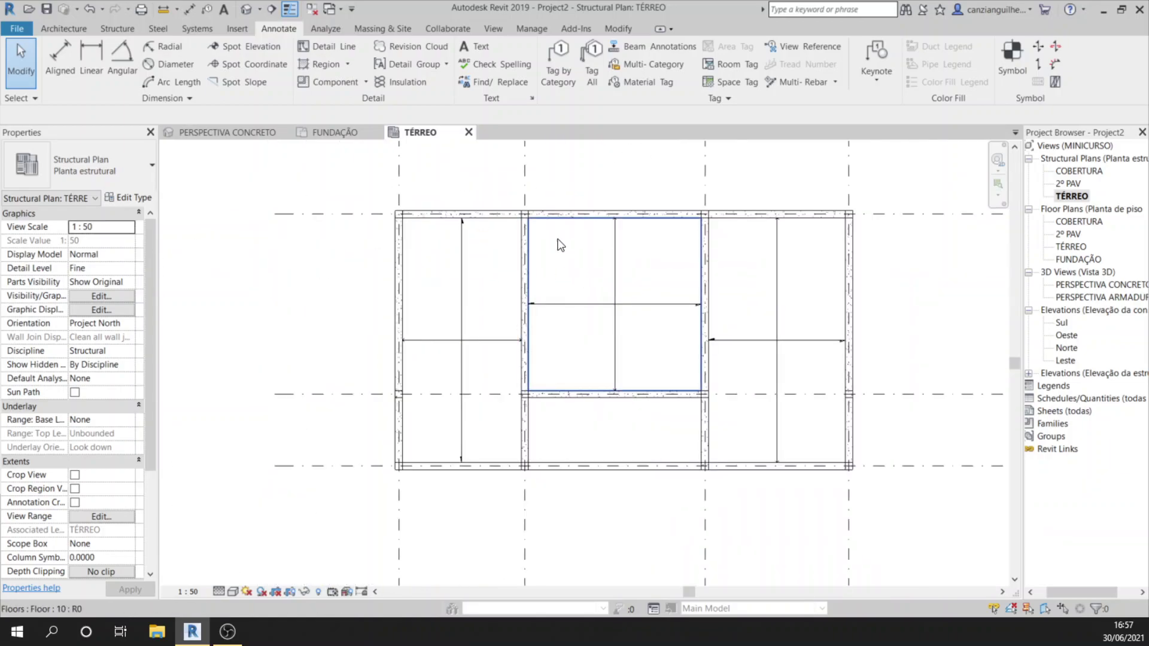
scroll(464, 251, "up", 4)
scroll(456, 255, "up", 2)
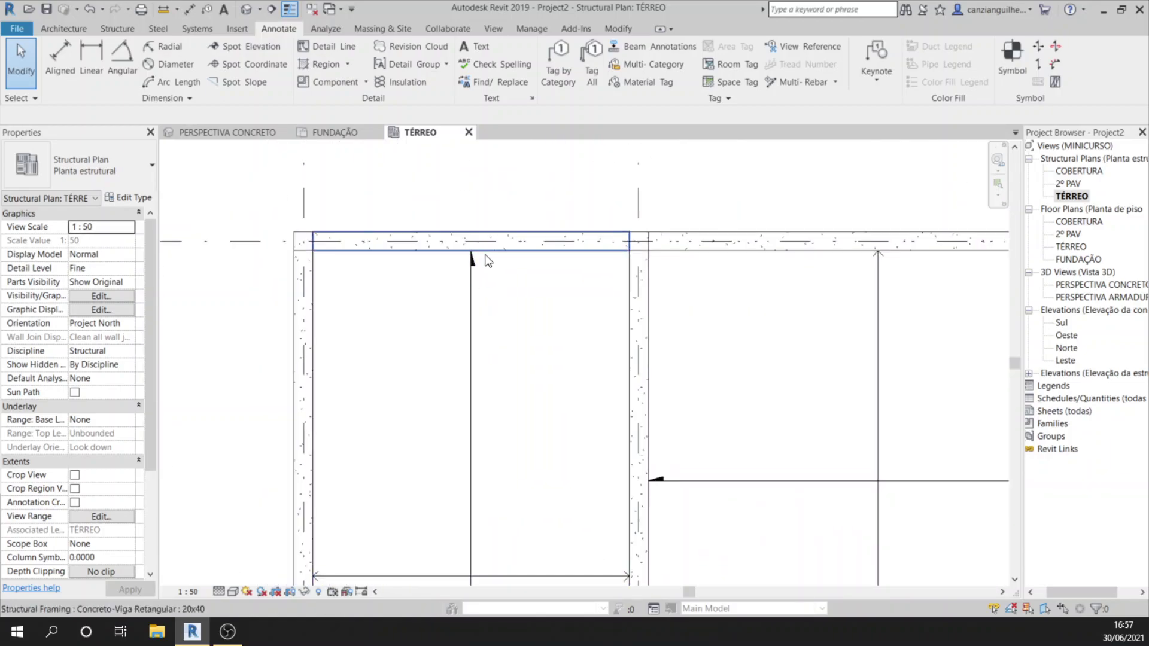
middle_click_drag(248, 234, 311, 268)
scroll(311, 267, "up", 2)
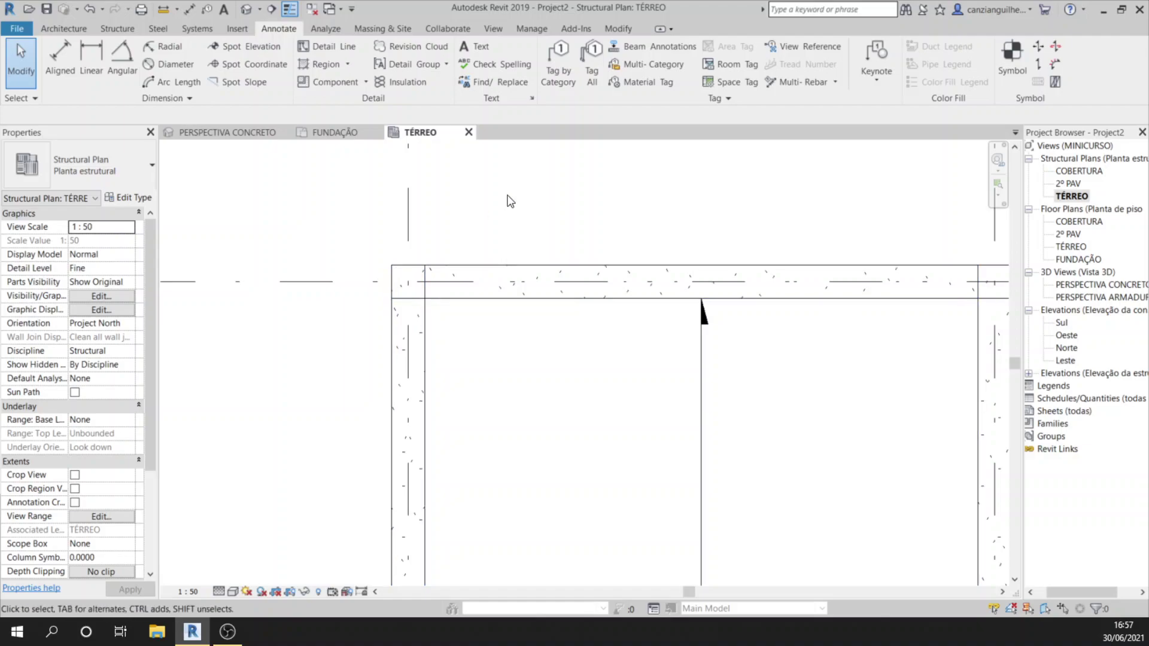
left_click(559, 63)
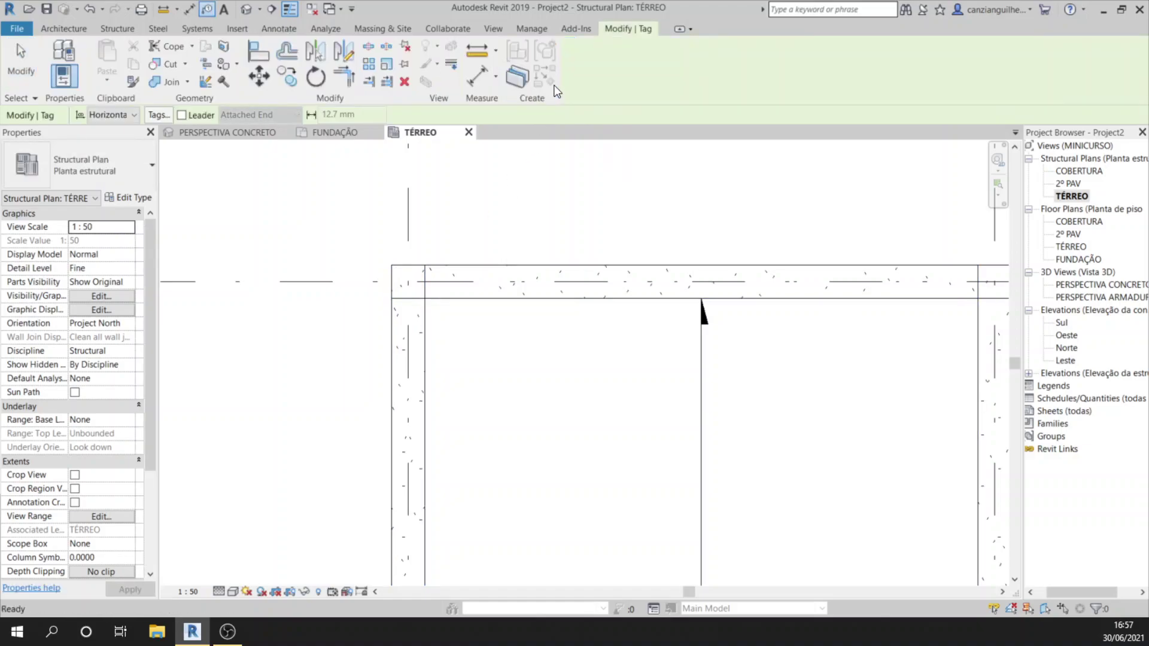
left_click(405, 271)
key("Escape")
left_click(492, 214)
middle_click_drag(623, 218, 490, 321)
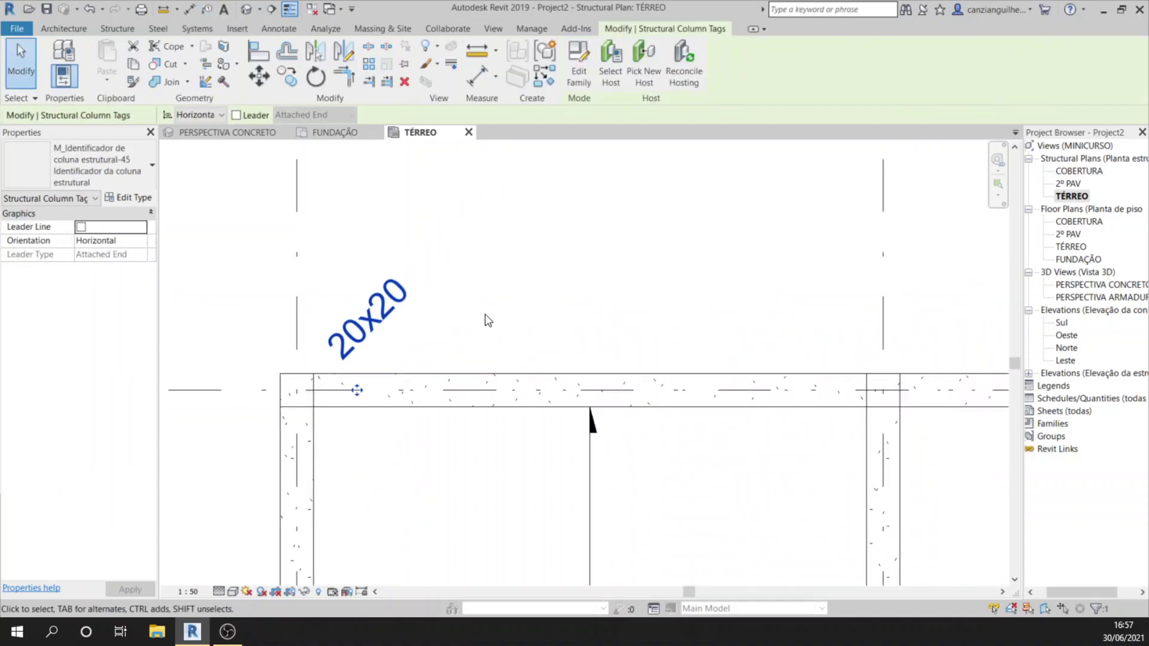
left_click(490, 321)
left_click(402, 329)
left_click(256, 320)
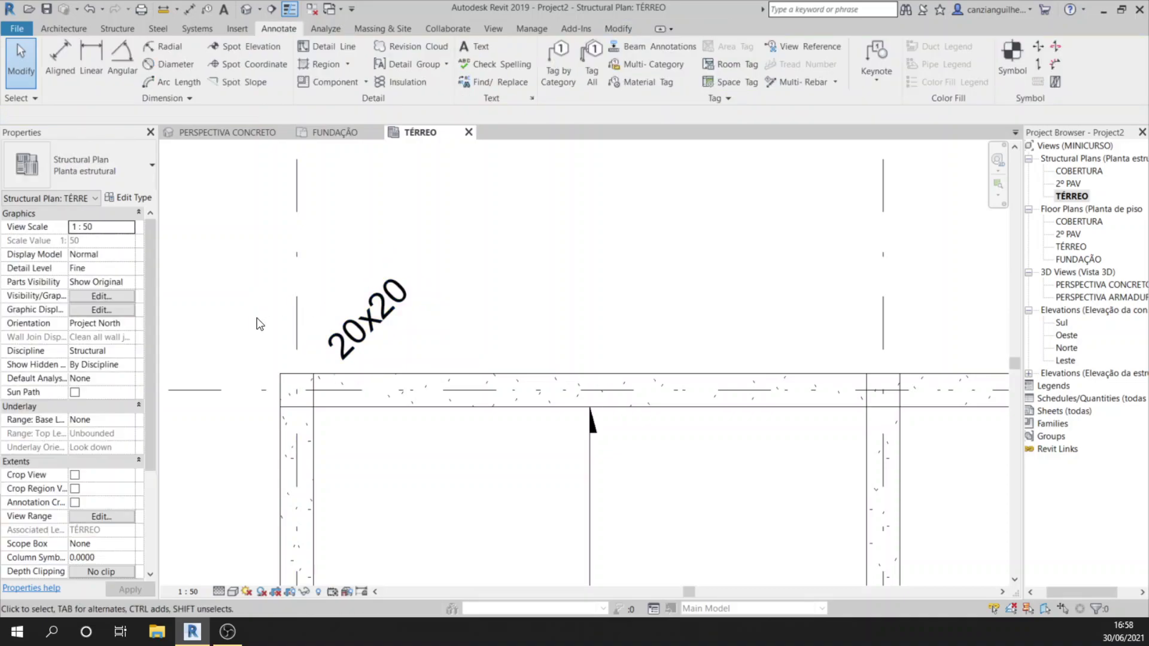
Set the Mark of the 20x20 column at grid A-1 to P01.
left_click(284, 394)
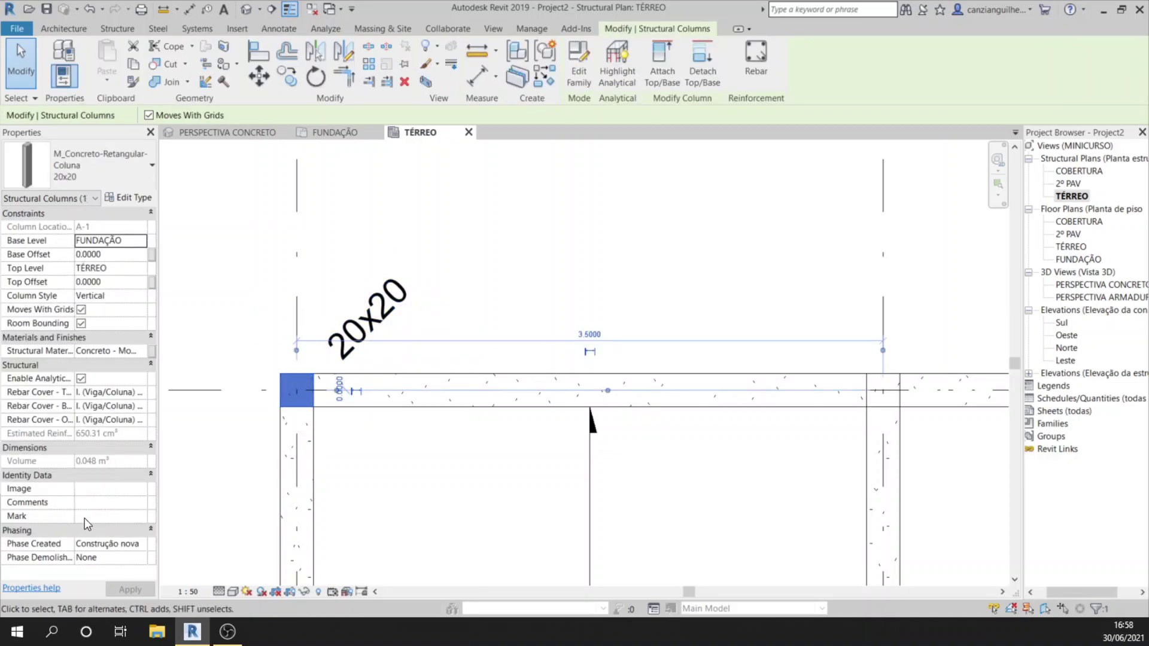
left_click(241, 380)
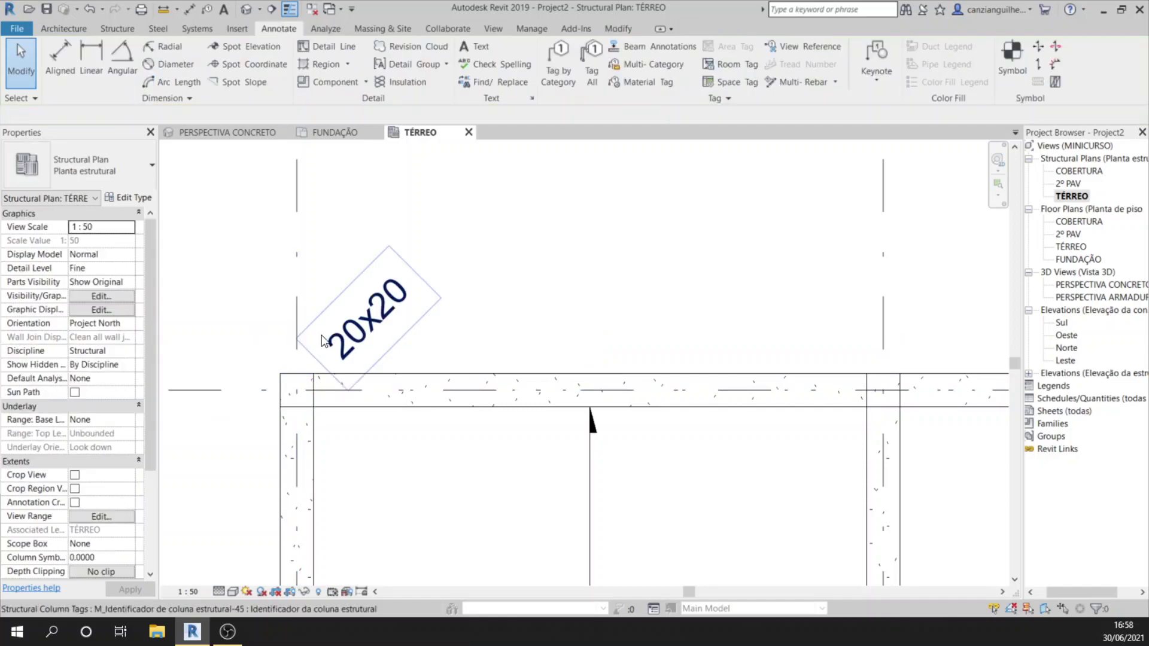
left_click(293, 387)
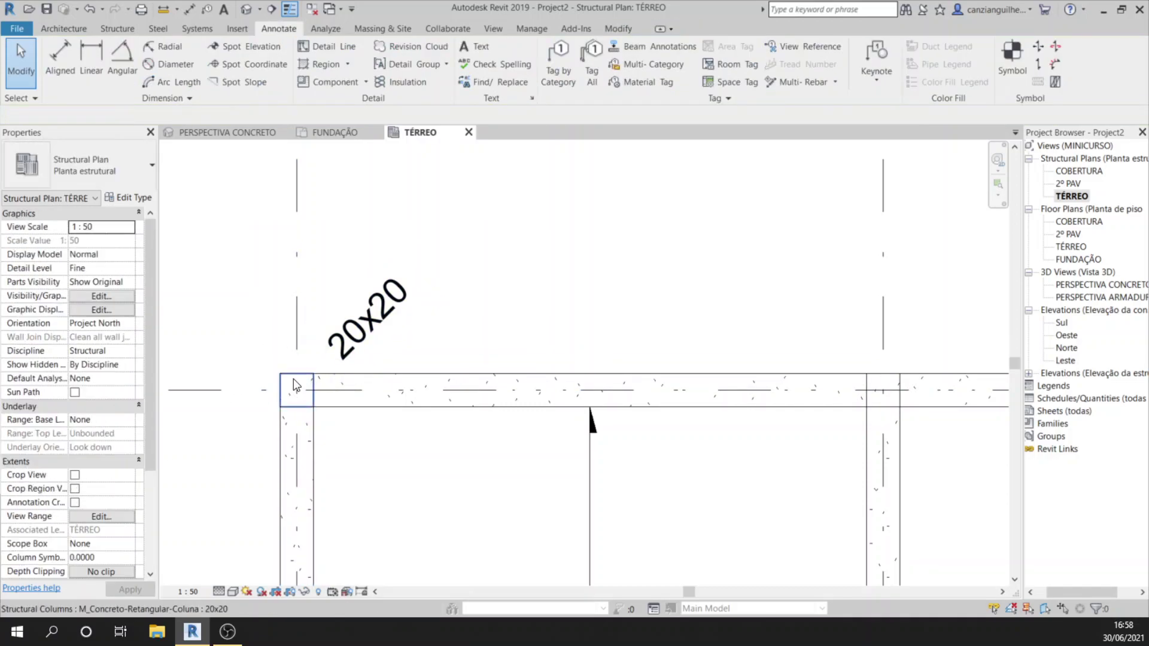
left_click(294, 379)
left_click(81, 513)
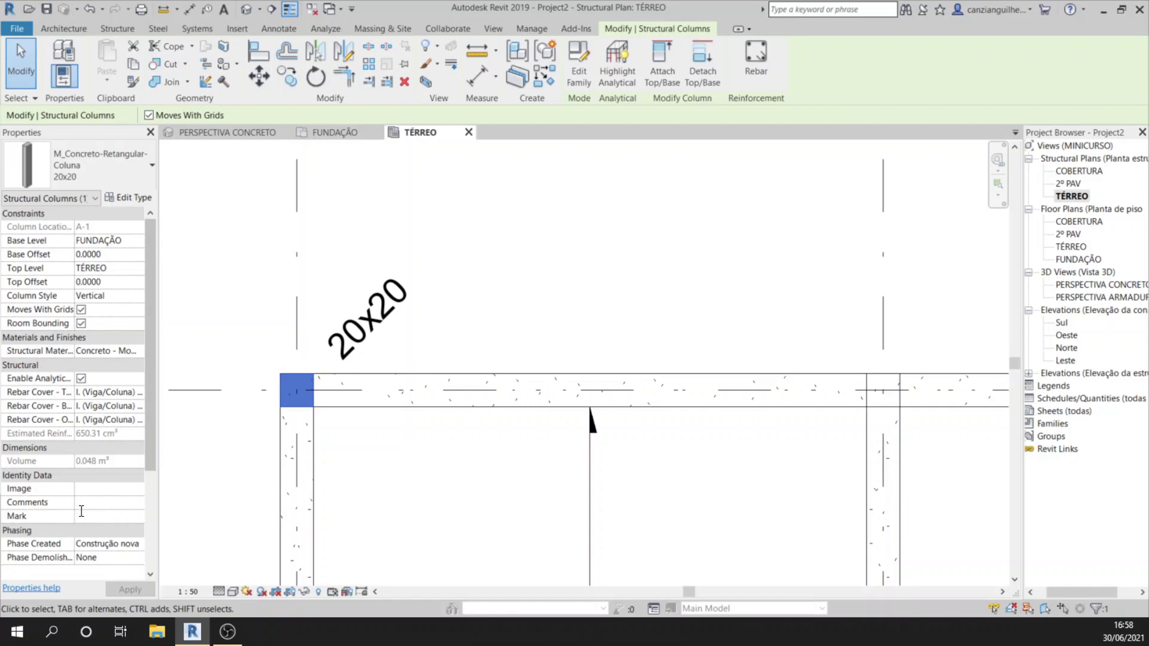
type("p")
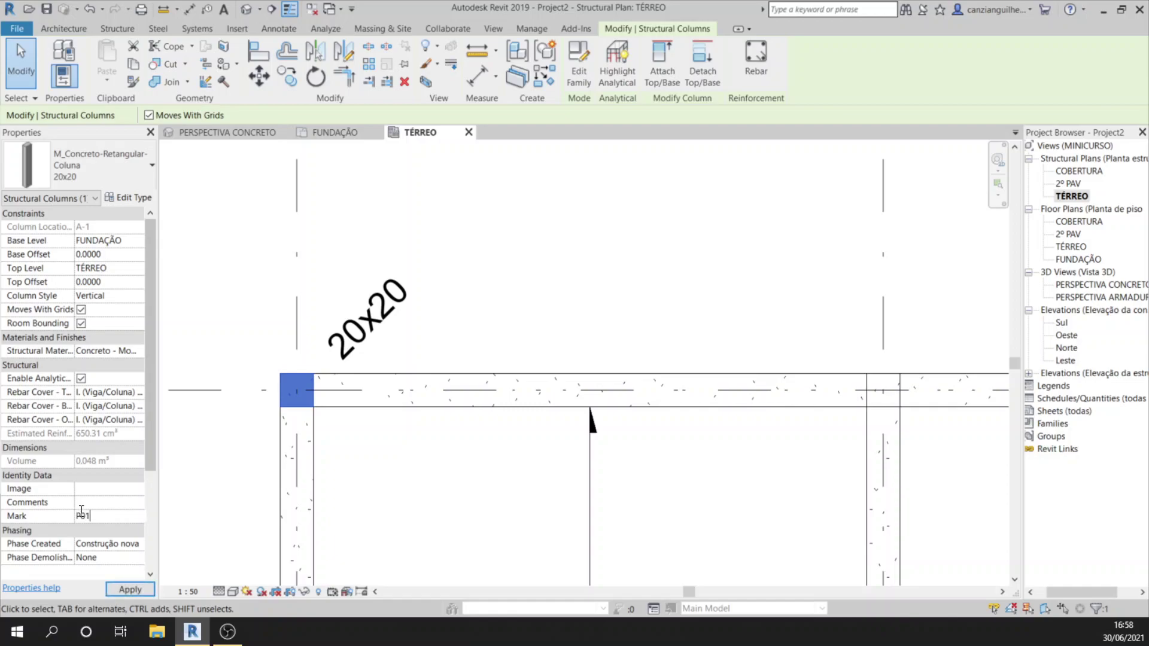
left_click(251, 287)
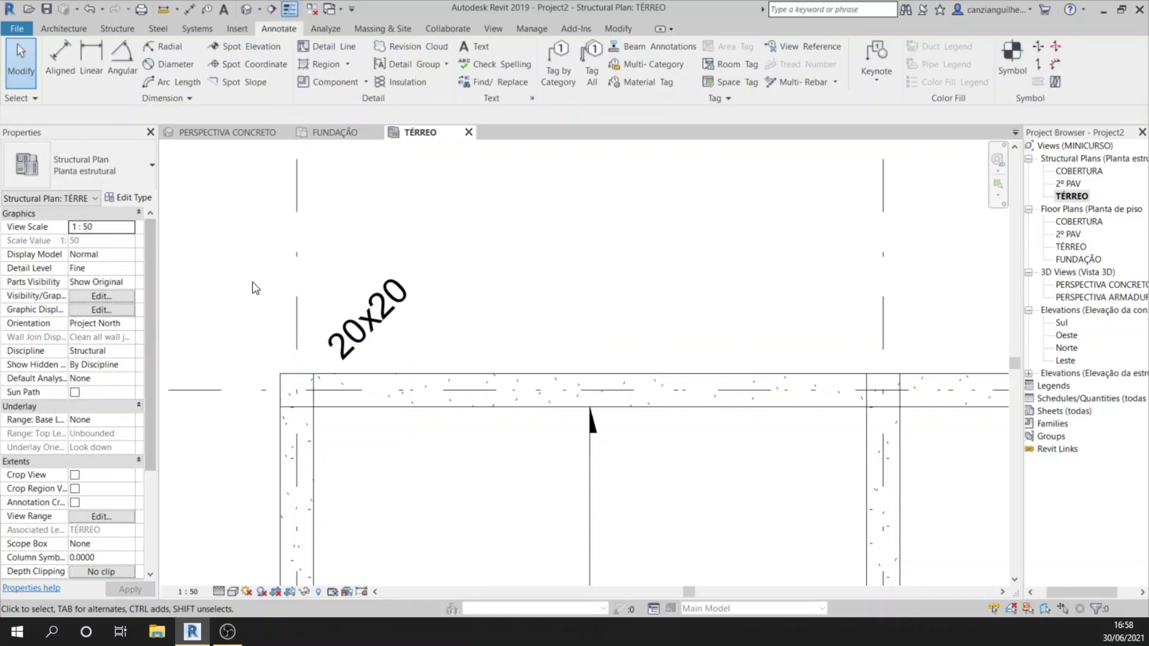
Open the structural column tag family of the A-1 column's tag for editing and make Reference Planes visible in its view.
left_click(390, 302)
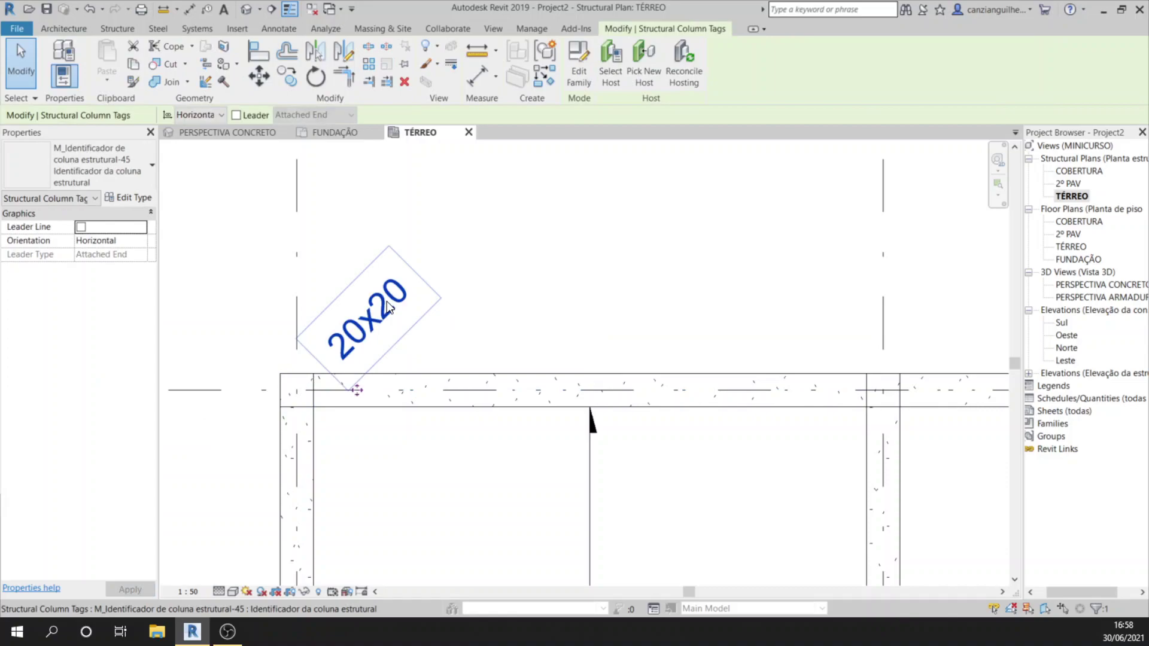
left_click(587, 59)
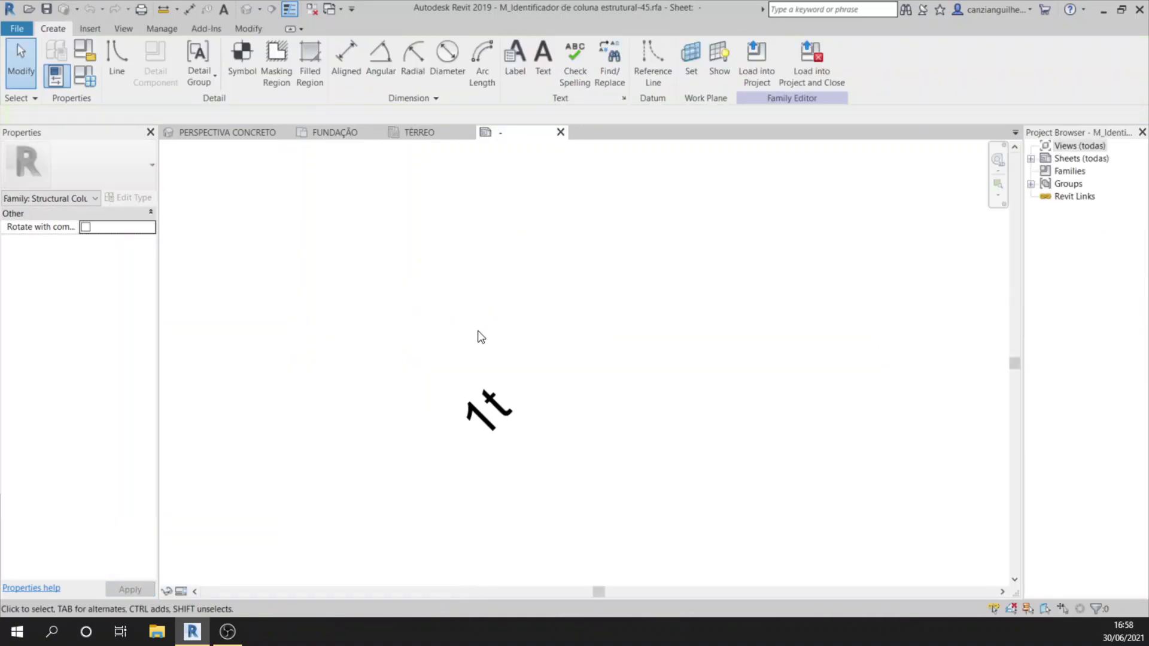
key("v")
key("g")
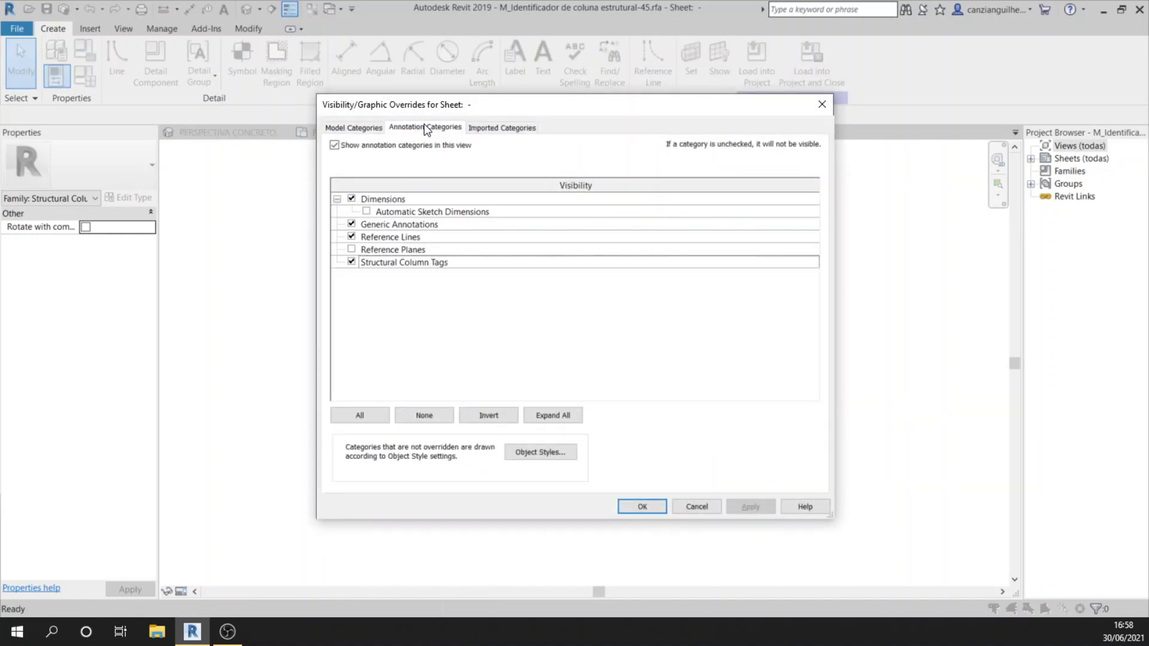
left_click(352, 249)
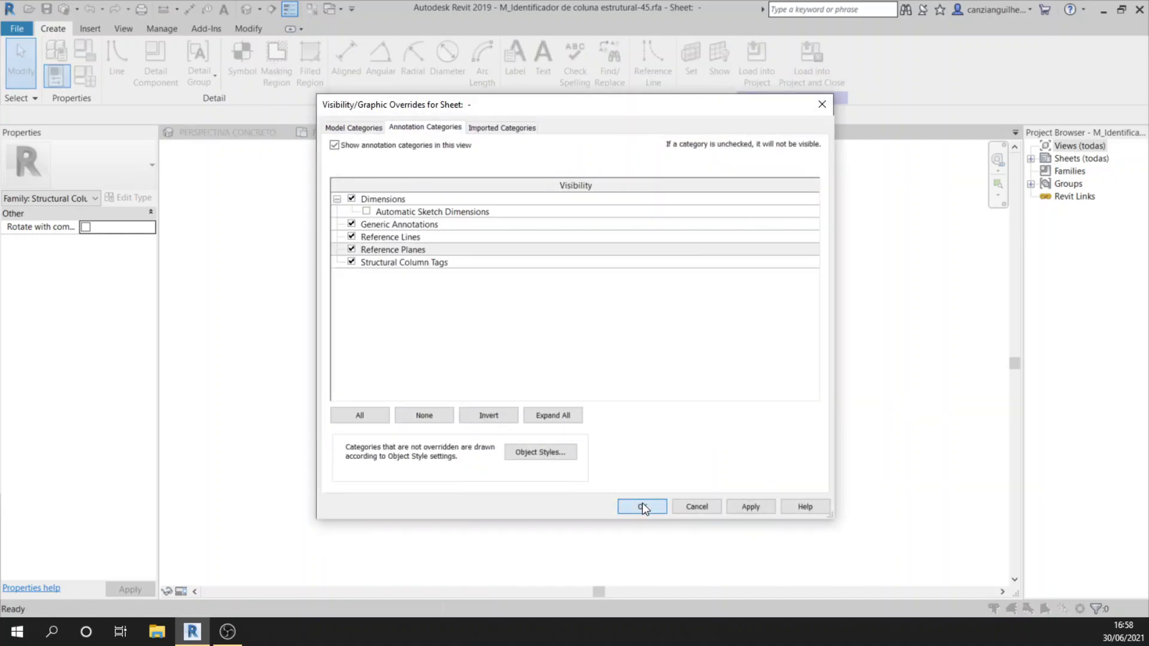
left_click(641, 506)
Rotate the 45-degree label to horizontal and move it just above the intersection of the reference planes.
left_click(481, 409)
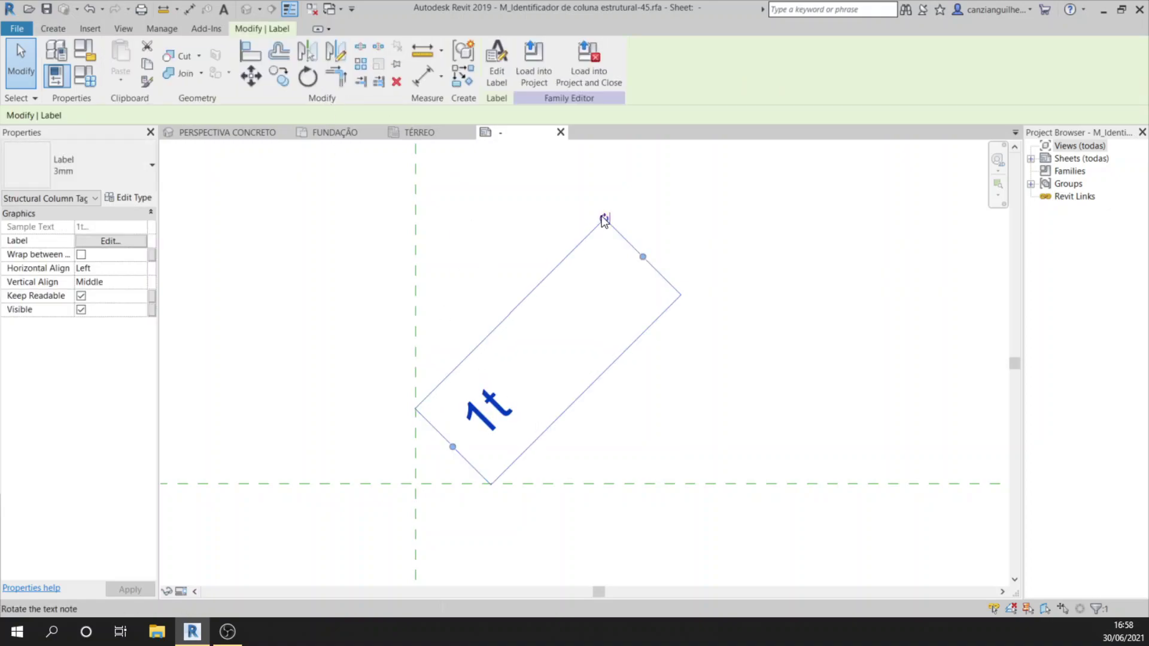
left_click_drag(605, 219, 675, 297)
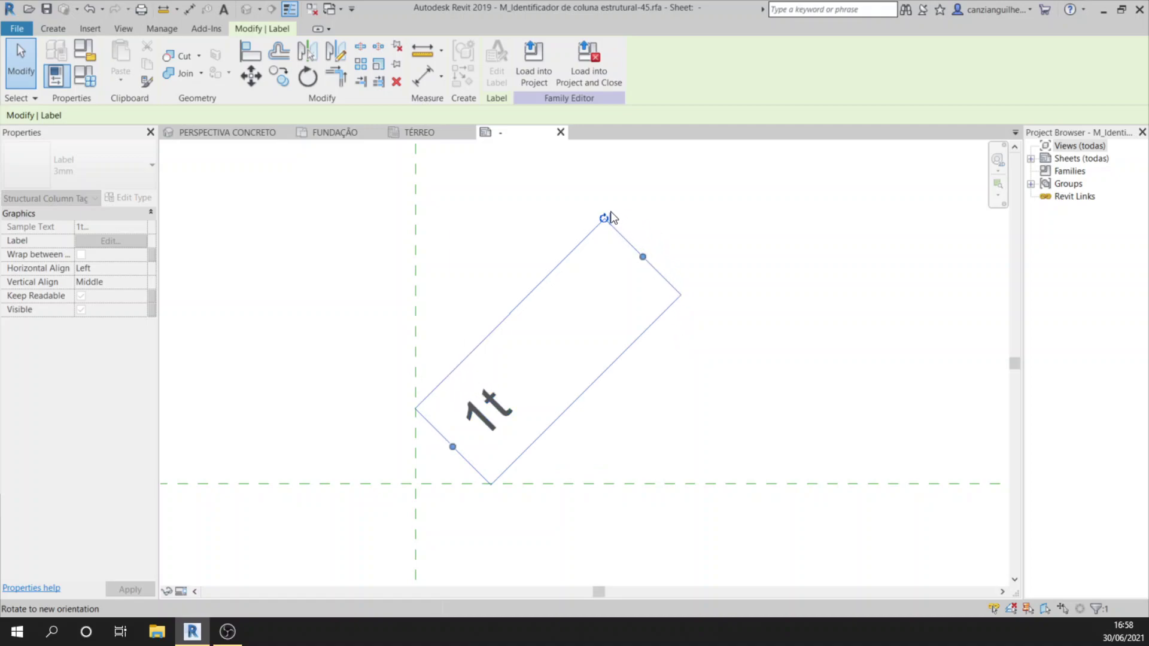
left_click_drag(609, 213, 682, 300)
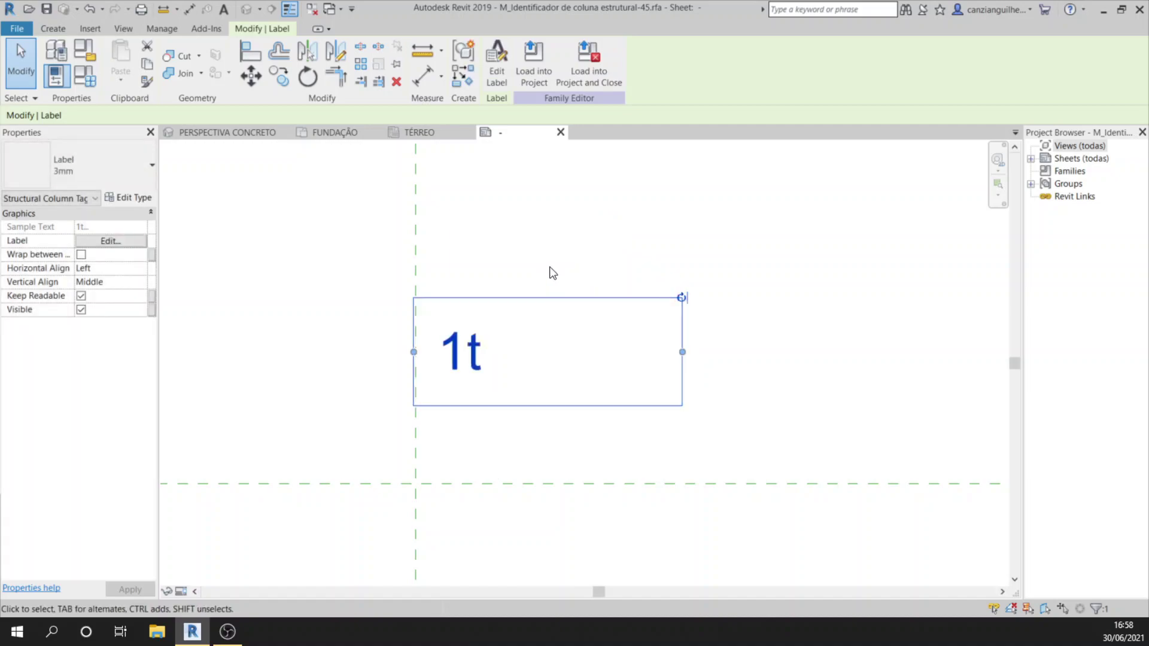
left_click_drag(529, 300, 543, 367)
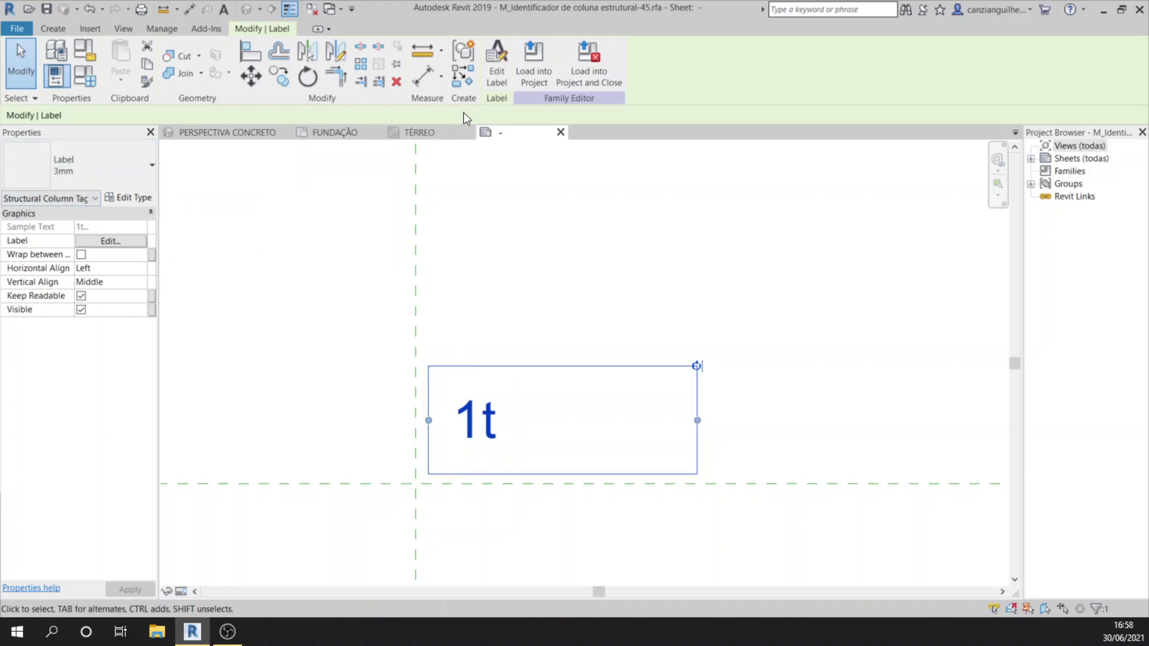
Add the Mark parameter to the tag's label and place it before Type Name.
left_click(492, 75)
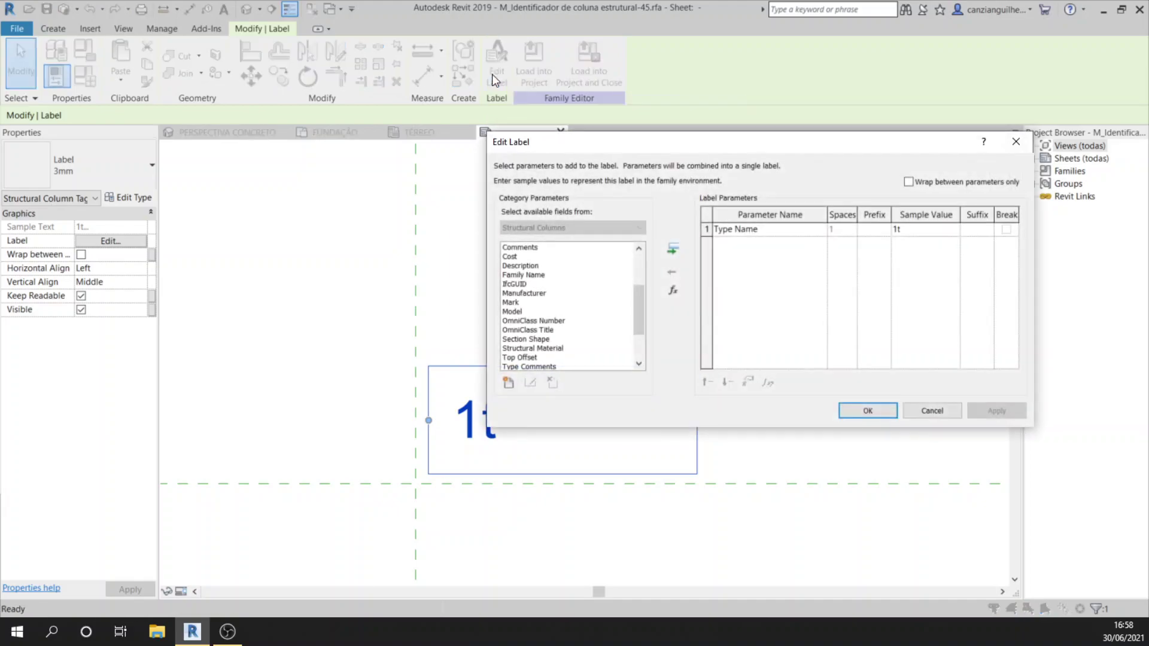
left_click_drag(635, 147, 586, 136)
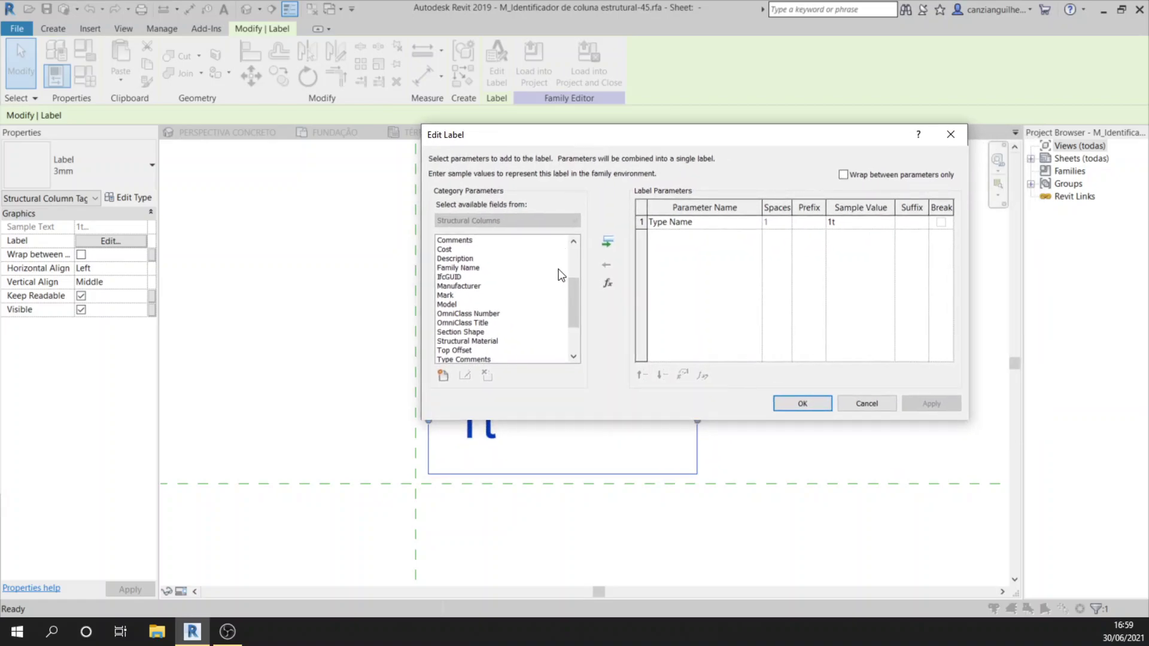
scroll(517, 292, "down", 2)
scroll(516, 292, "up", 4)
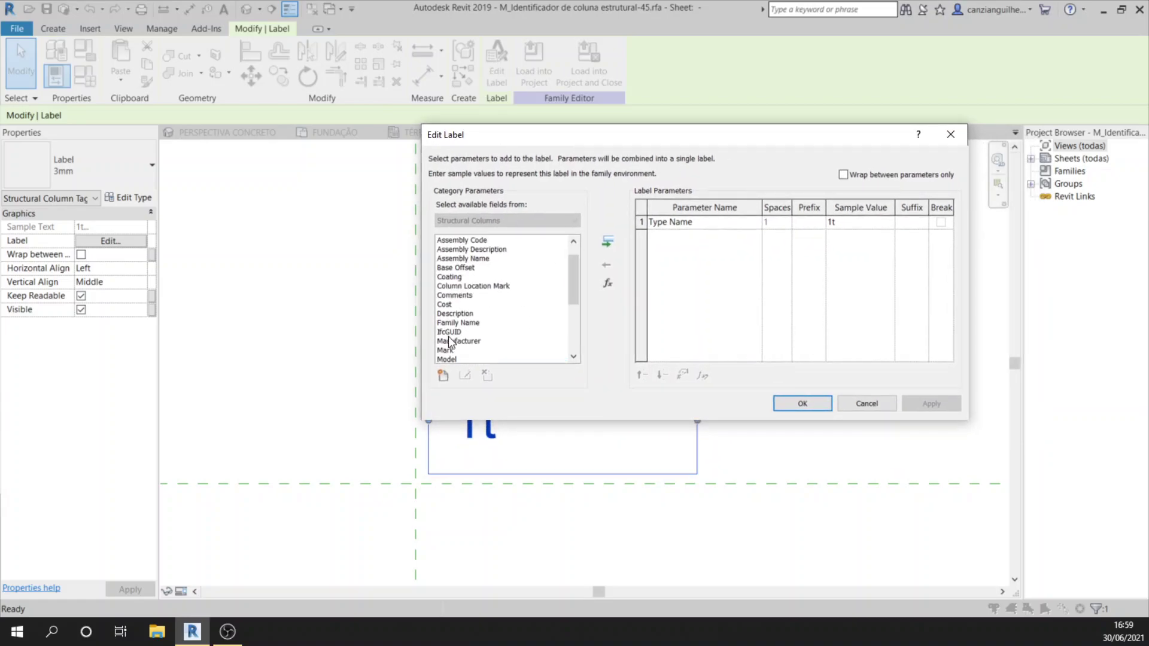
left_click(449, 351)
left_click(603, 243)
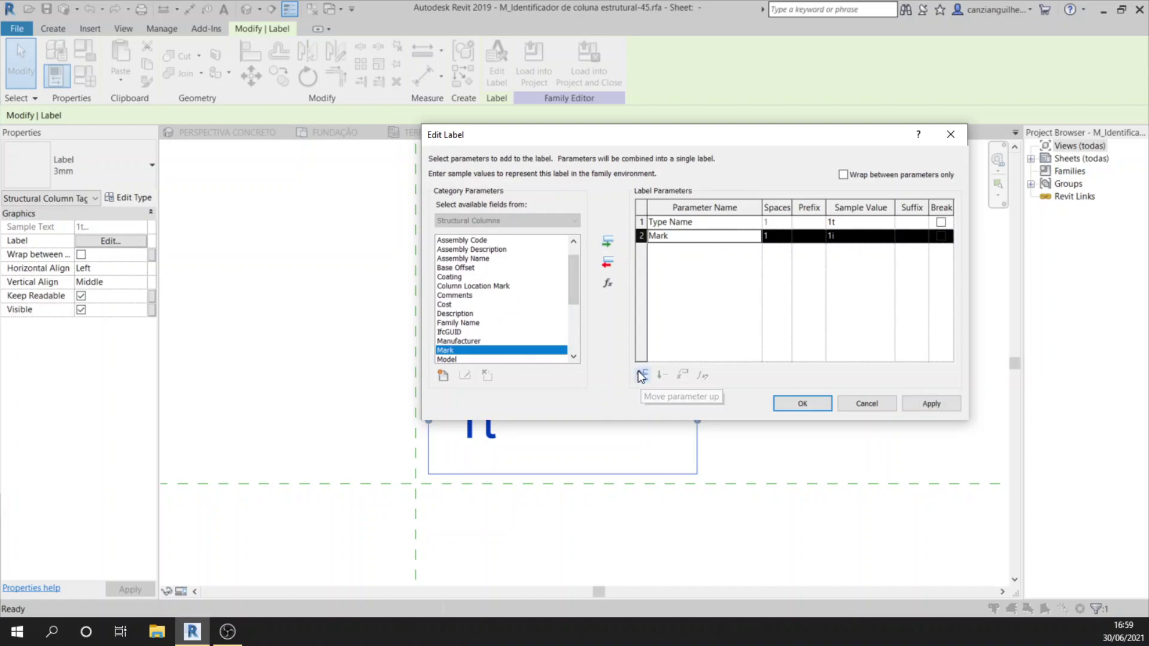
left_click(641, 374)
Set the label's sample values to P00 for Mark and 000 for Type Name, with a line break after Mark.
left_click(843, 222)
double_click(843, 223)
type("P00")
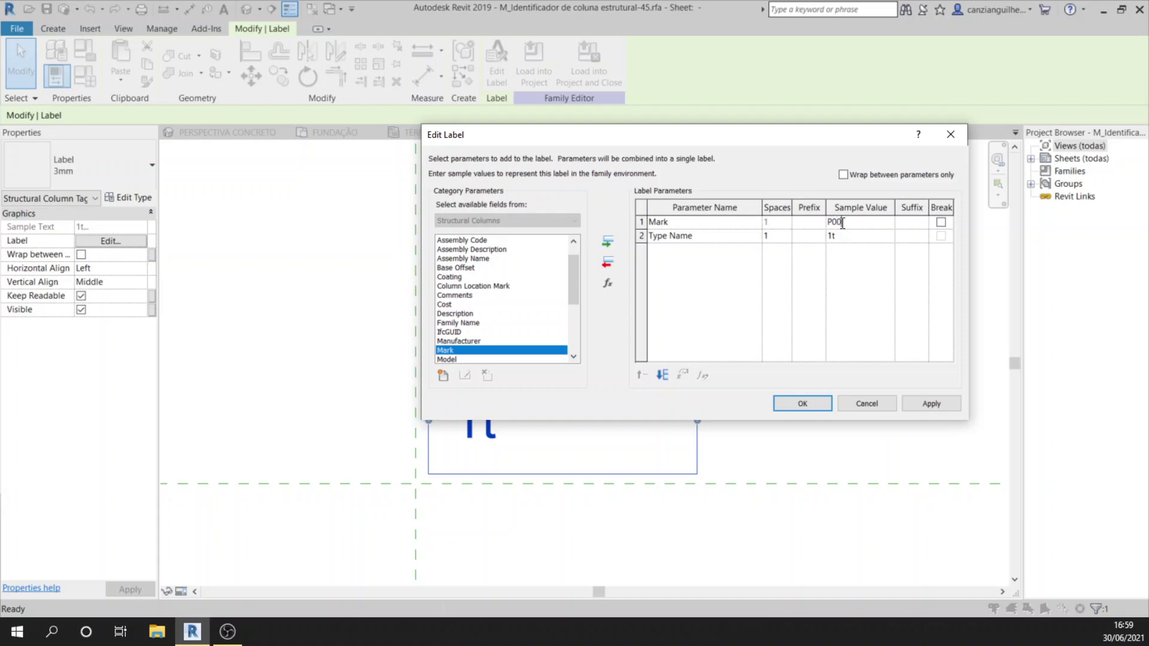
left_click(842, 235)
type("000")
left_click(941, 222)
left_click(816, 403)
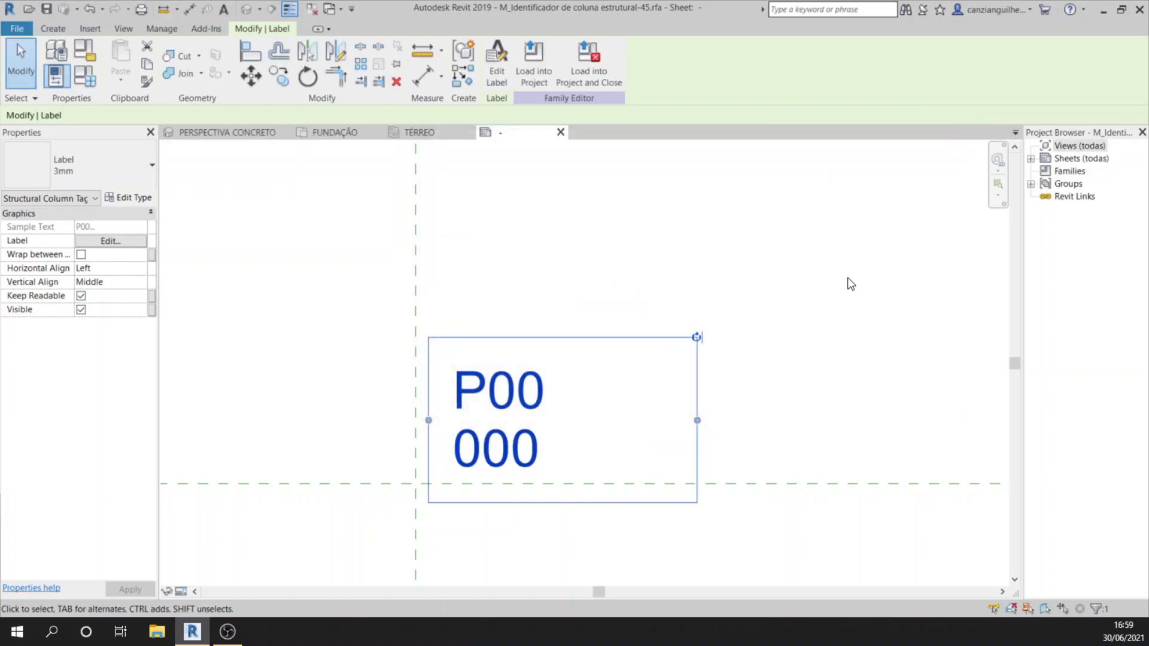
Move the two-line label up so it sits fully above the horizontal reference plane.
left_click_drag(550, 362, 513, 302)
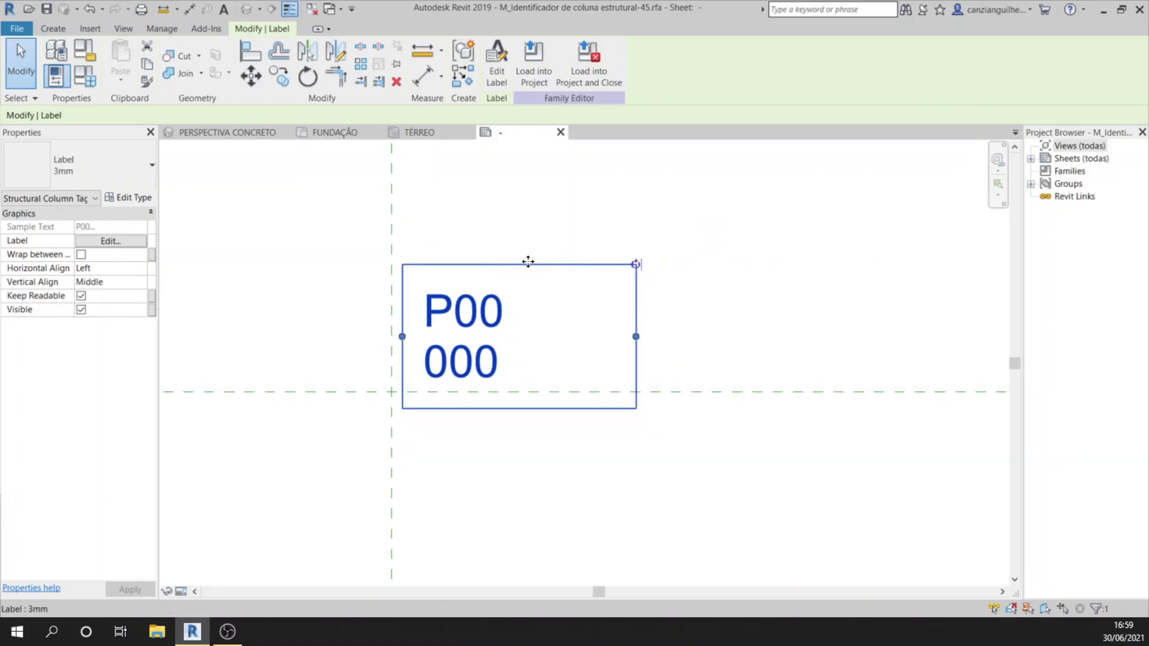
left_click_drag(528, 261, 523, 234)
left_click(617, 186)
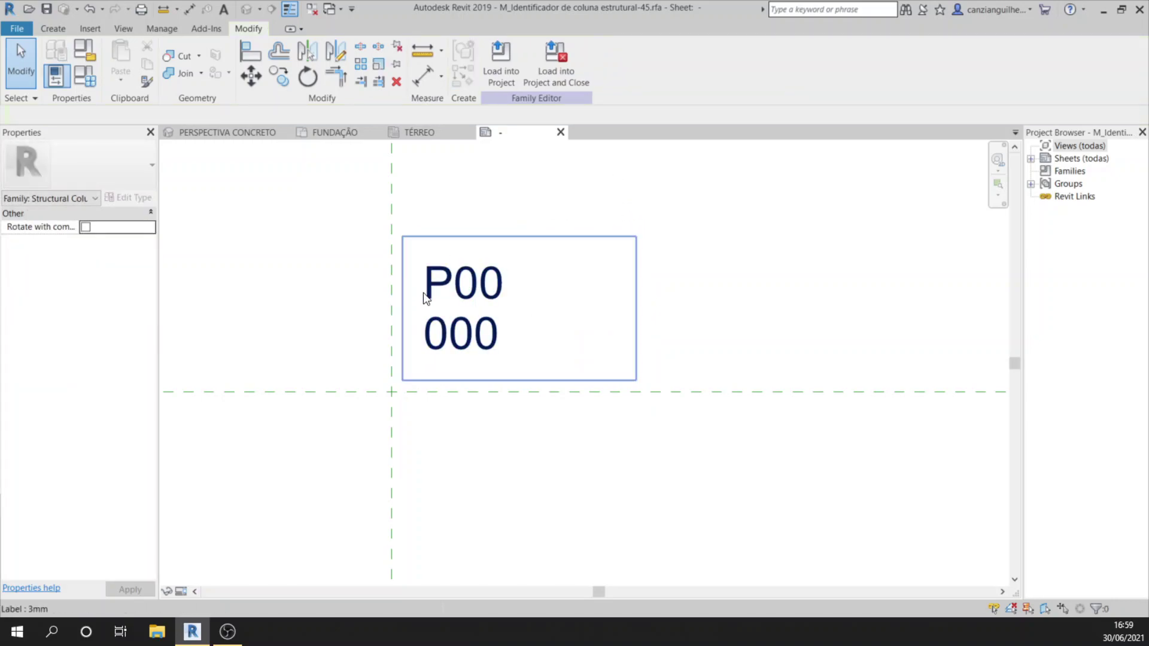
Load the edited column tag family into the project, overwriting the existing version and its parameter values.
left_click(510, 55)
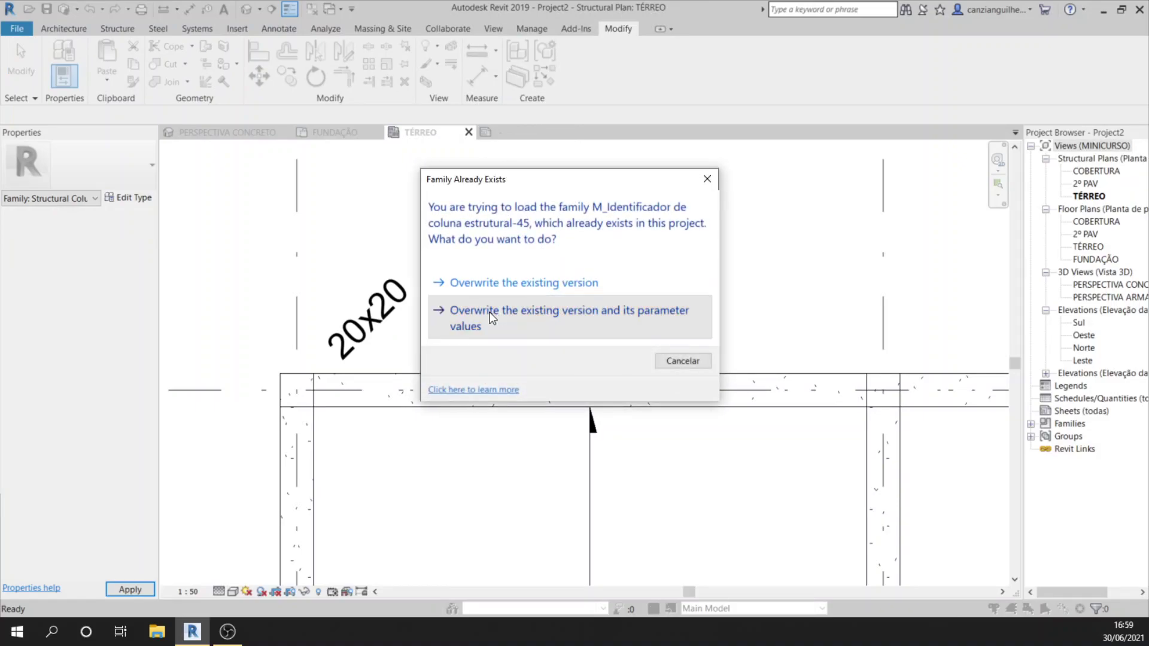
left_click(490, 317)
scroll(398, 263, "down", 2)
scroll(393, 308, "down", 2)
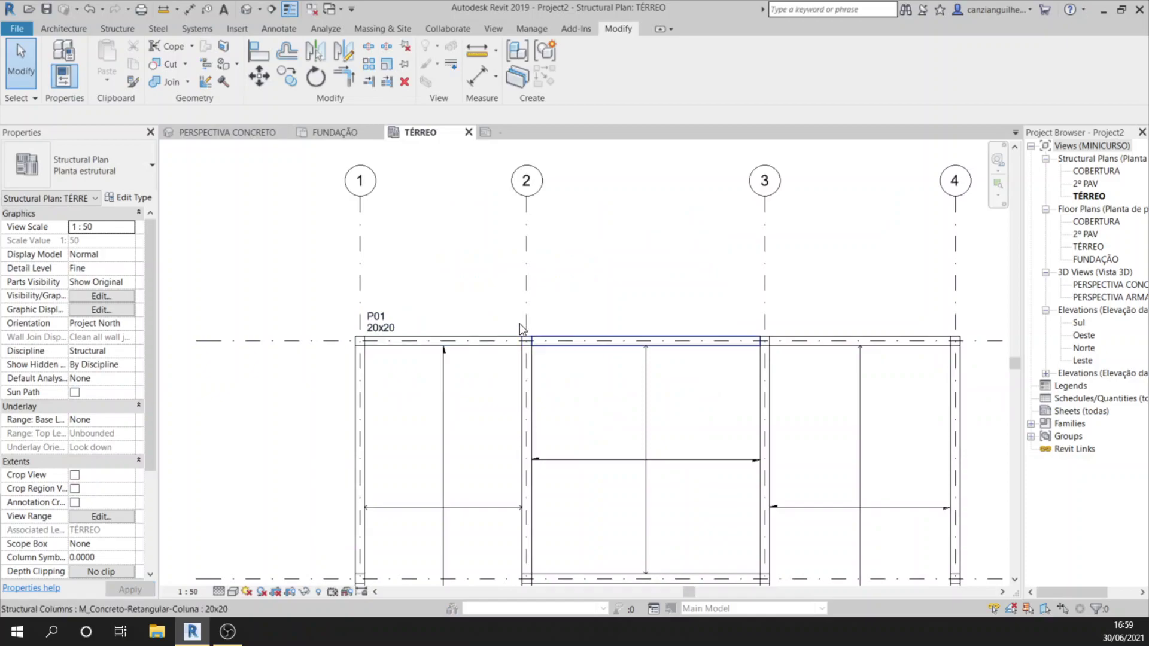
Set the Mark of the 20x20 column at grid A-2 to P02.
scroll(492, 337, "up", 3)
left_click(491, 342)
left_click(96, 517)
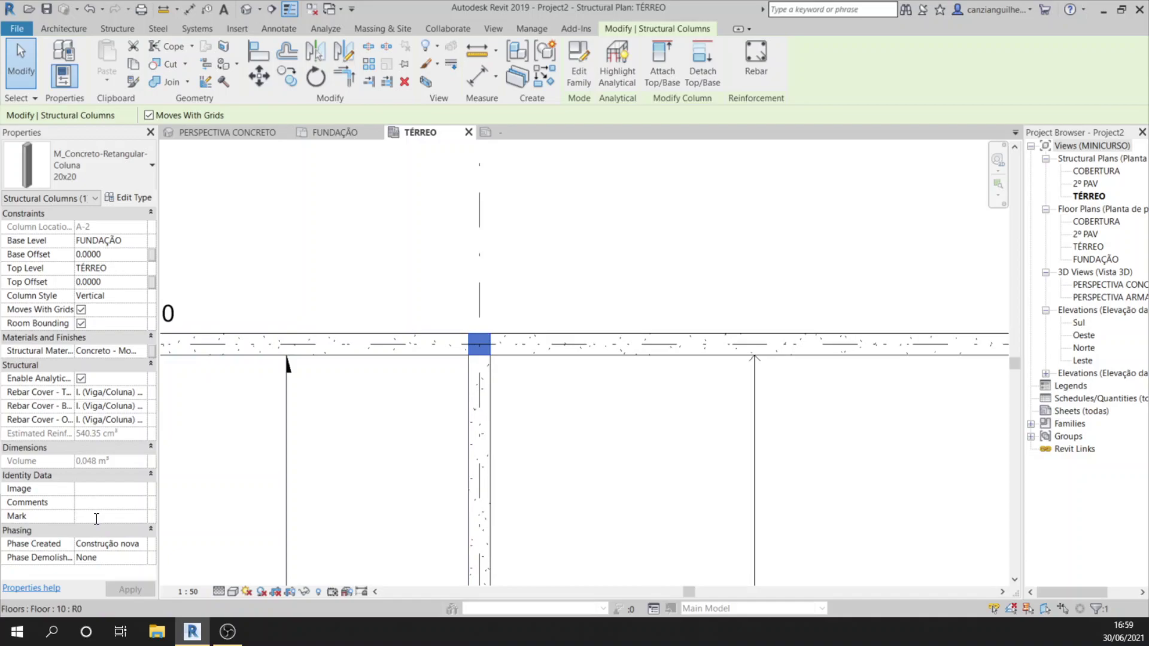
type("P02")
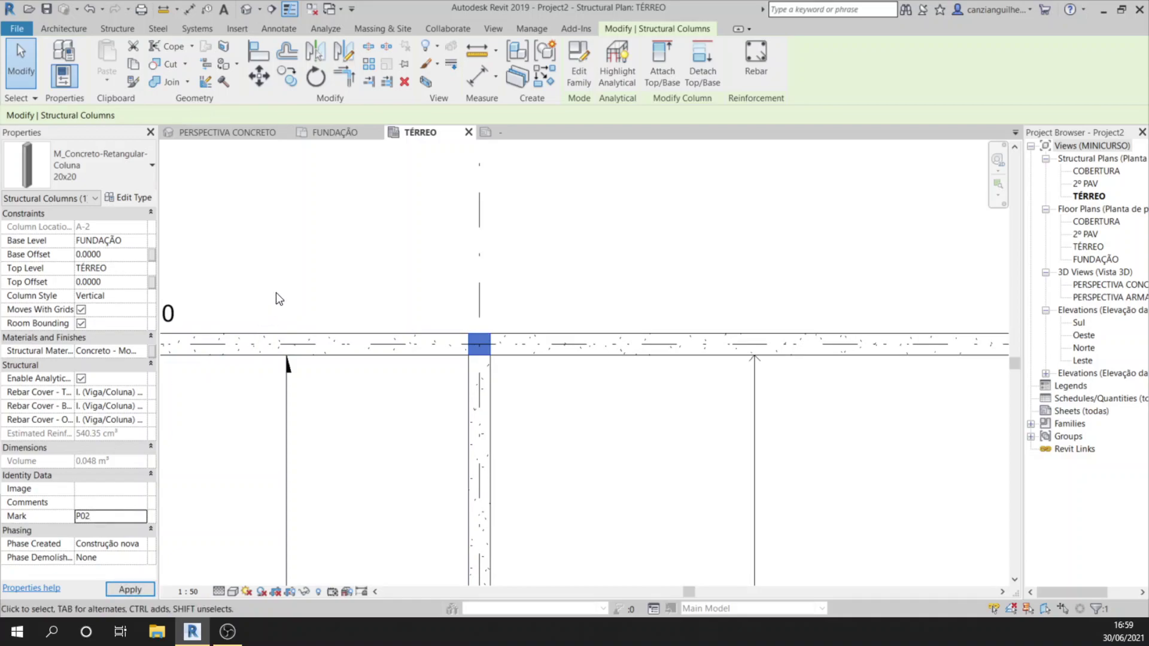
left_click(275, 292)
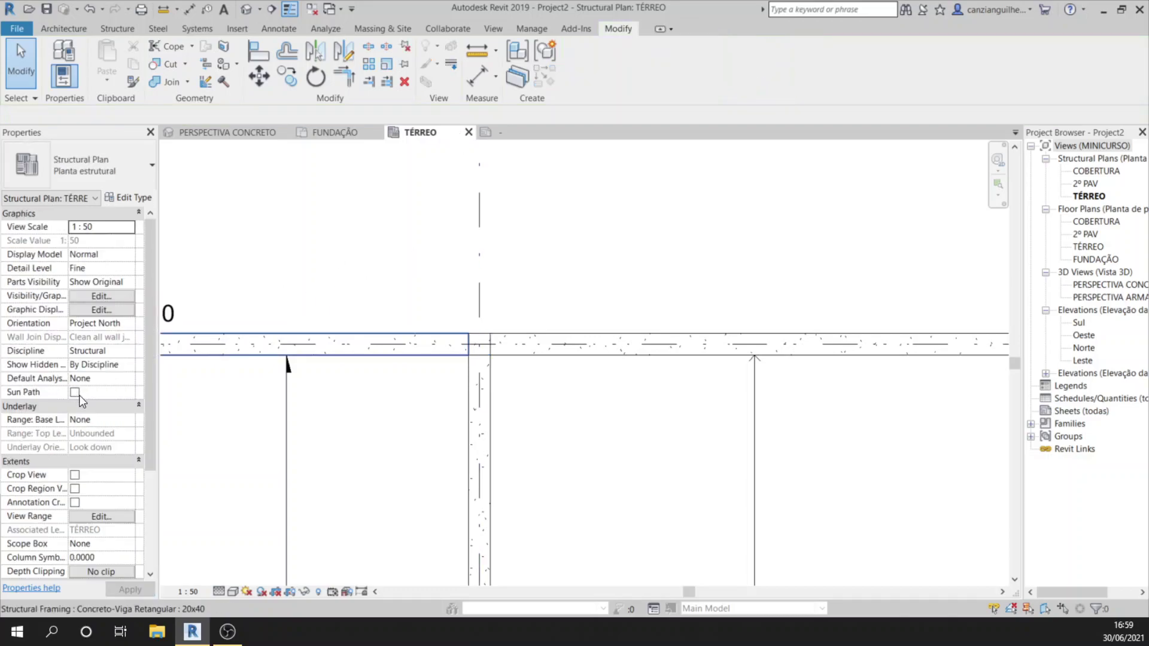
left_click(481, 340)
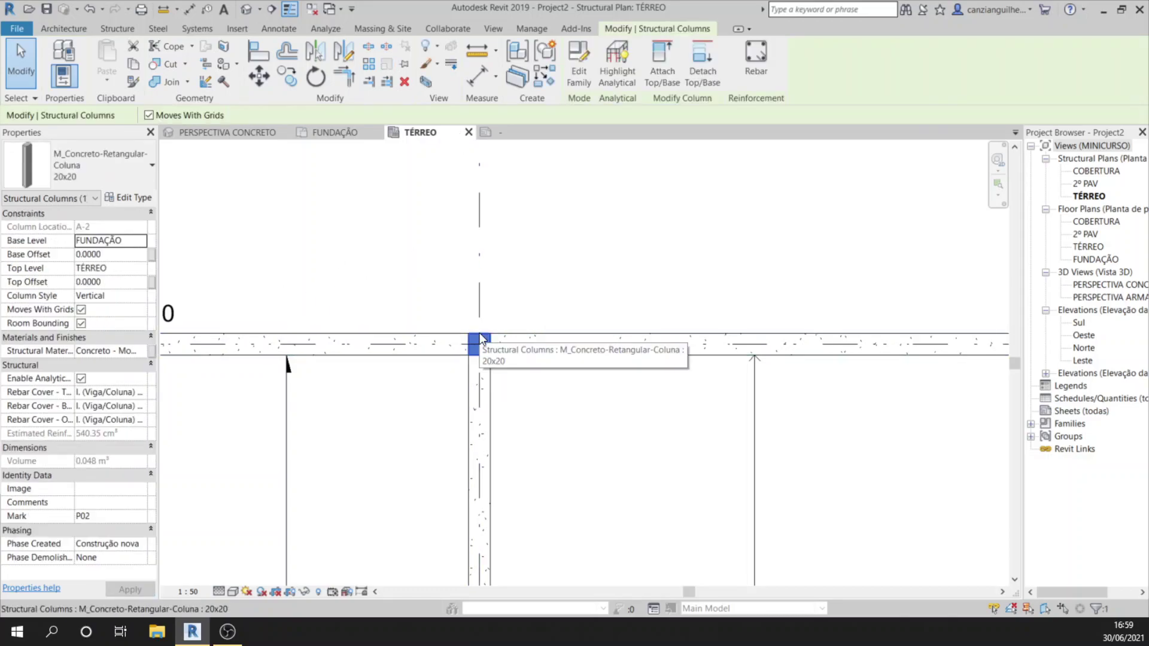
left_click(419, 293)
Tag the column at grid A-2 with a horizontal tag without a leader using Tag by Category.
left_click(276, 26)
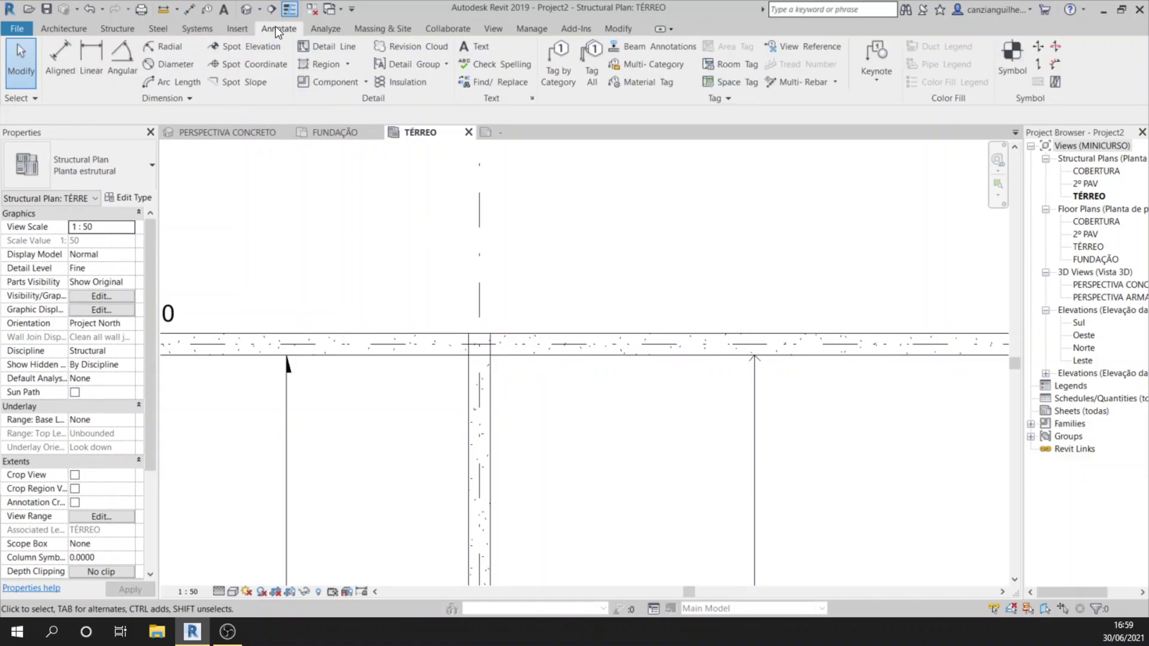
left_click(567, 65)
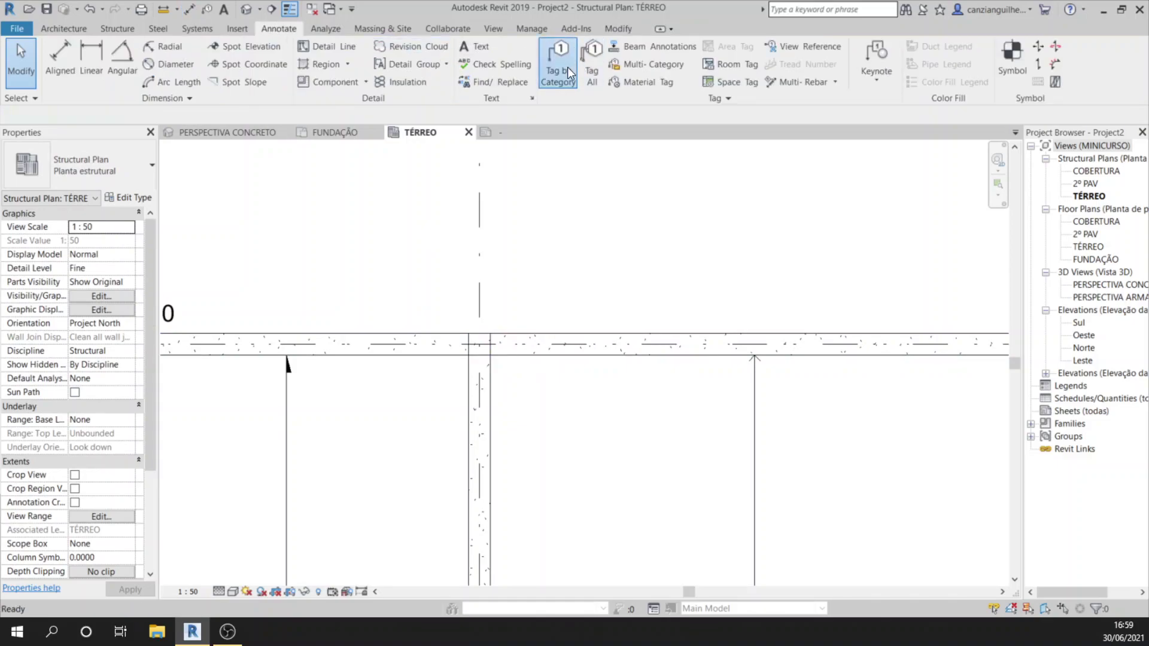
left_click(480, 345)
scroll(633, 254, "down", 3)
middle_click_drag(613, 258, 376, 247)
scroll(419, 281, "down", 1)
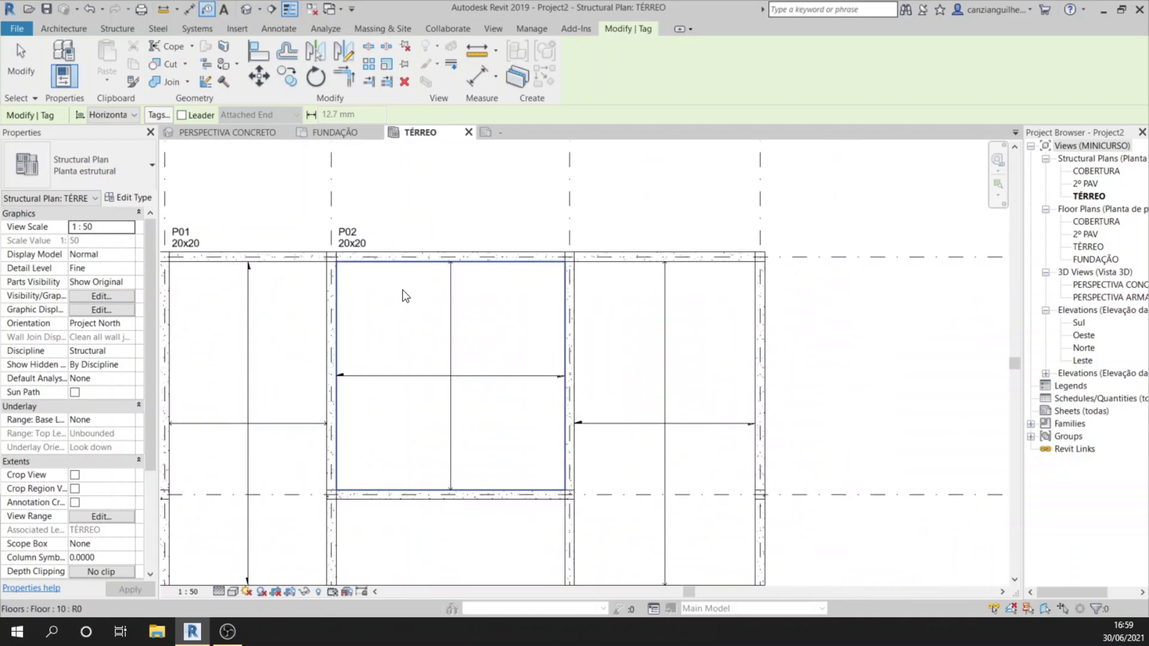
scroll(430, 305, "down", 3)
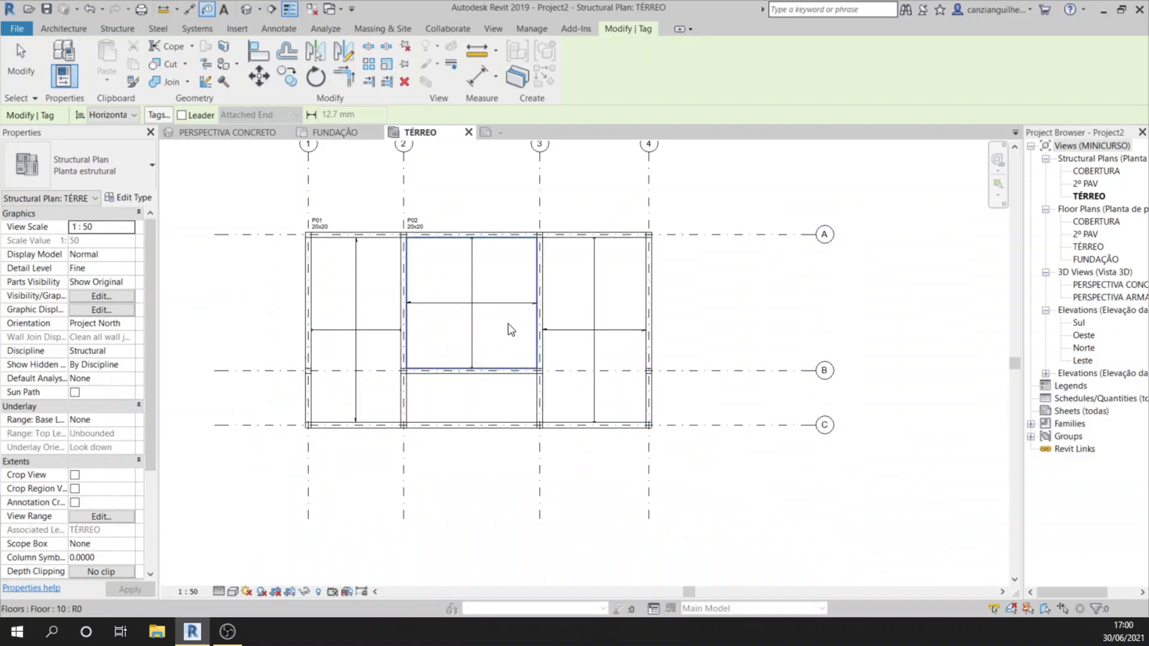
scroll(440, 357, "up", 5)
scroll(508, 392, "down", 4)
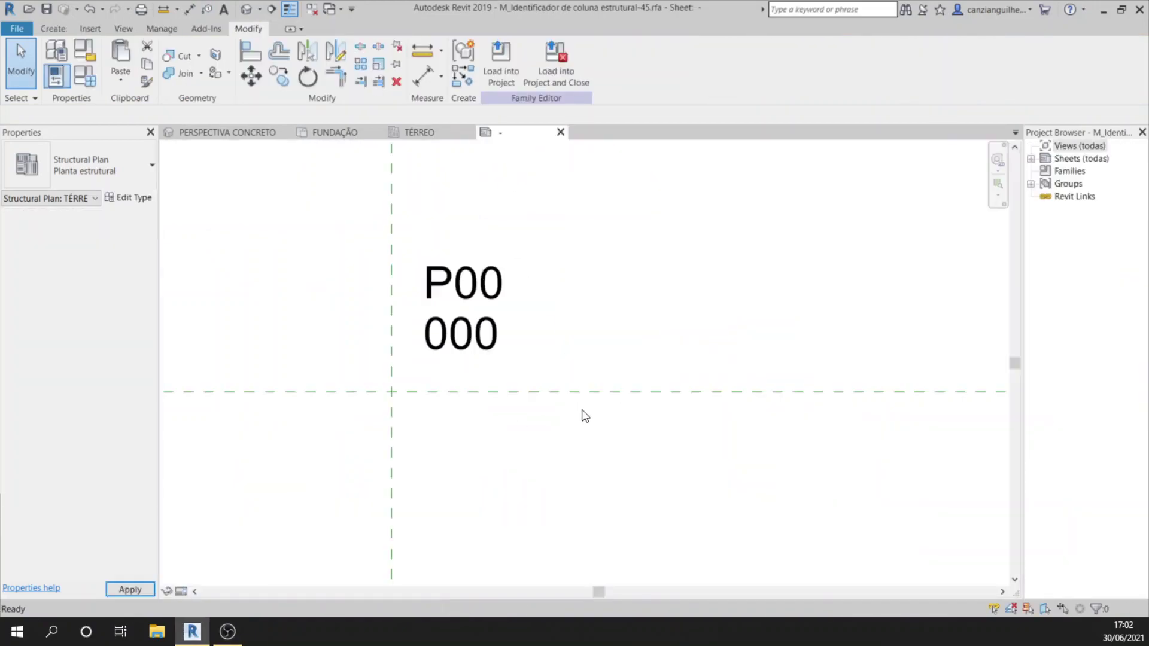
Review the column tags in the TÉRREO plan, and close the column tag family's editing view.
left_click(417, 133)
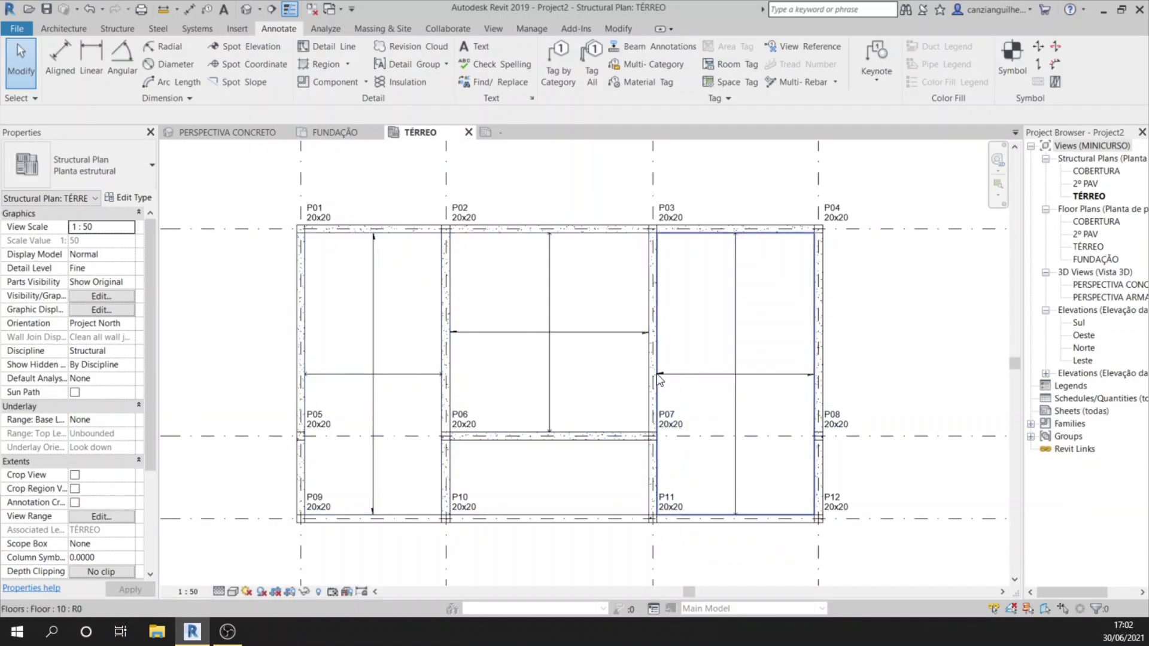
scroll(656, 373, "up", 1)
middle_click_drag(601, 352, 619, 363)
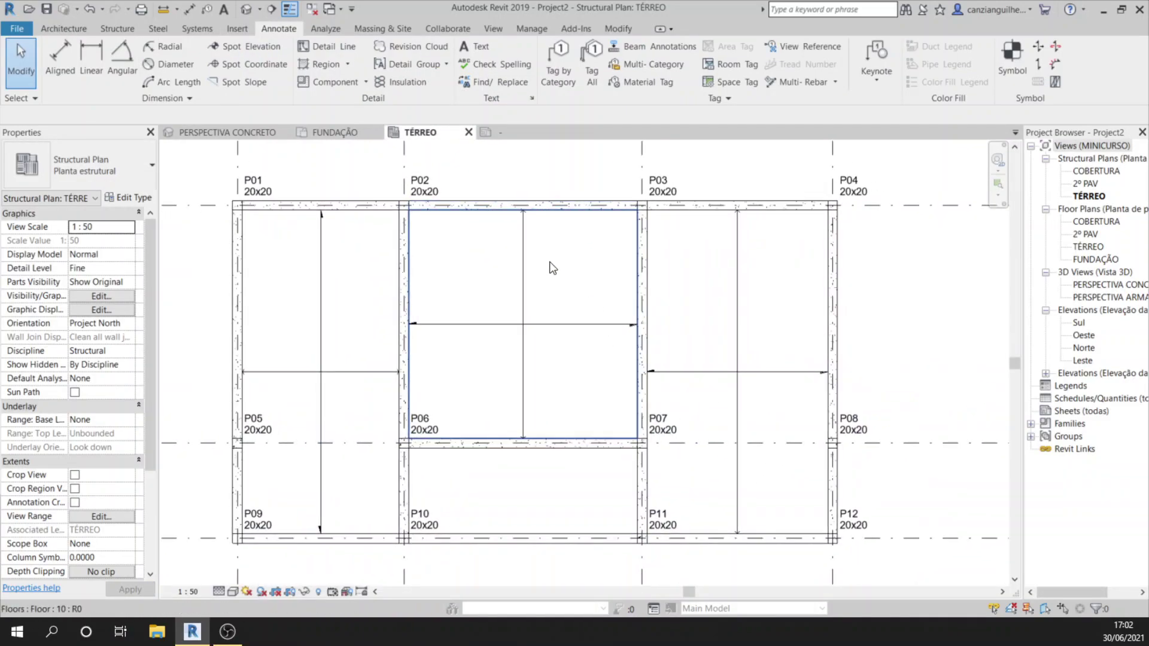
left_click(507, 135)
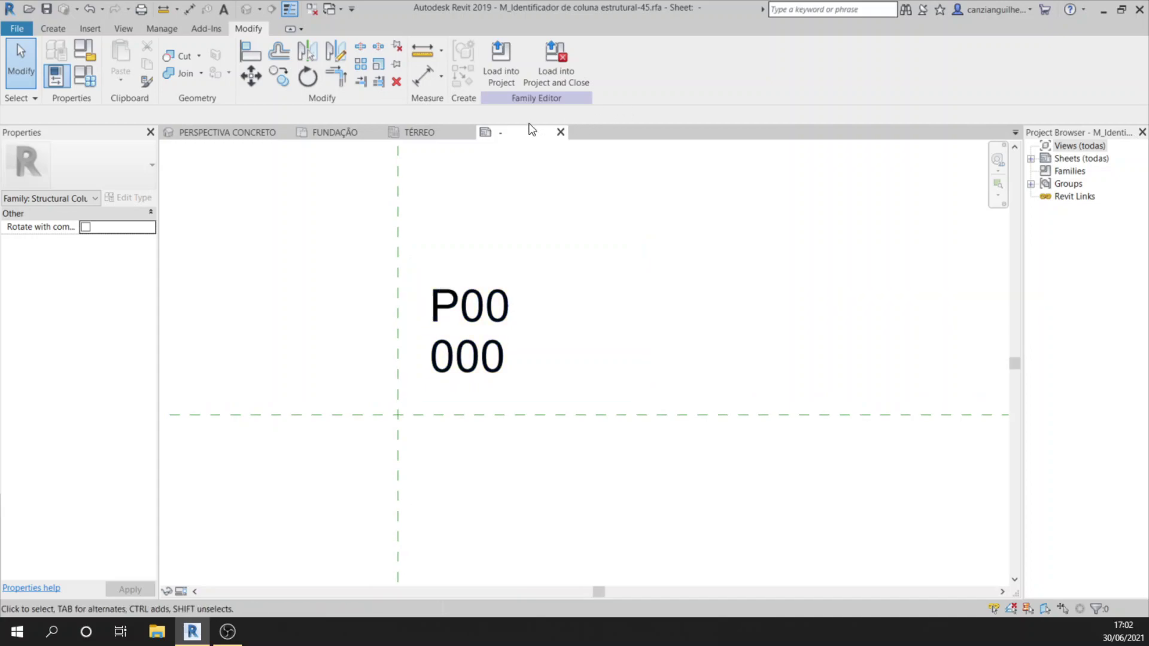
left_click(560, 132)
left_click(598, 326)
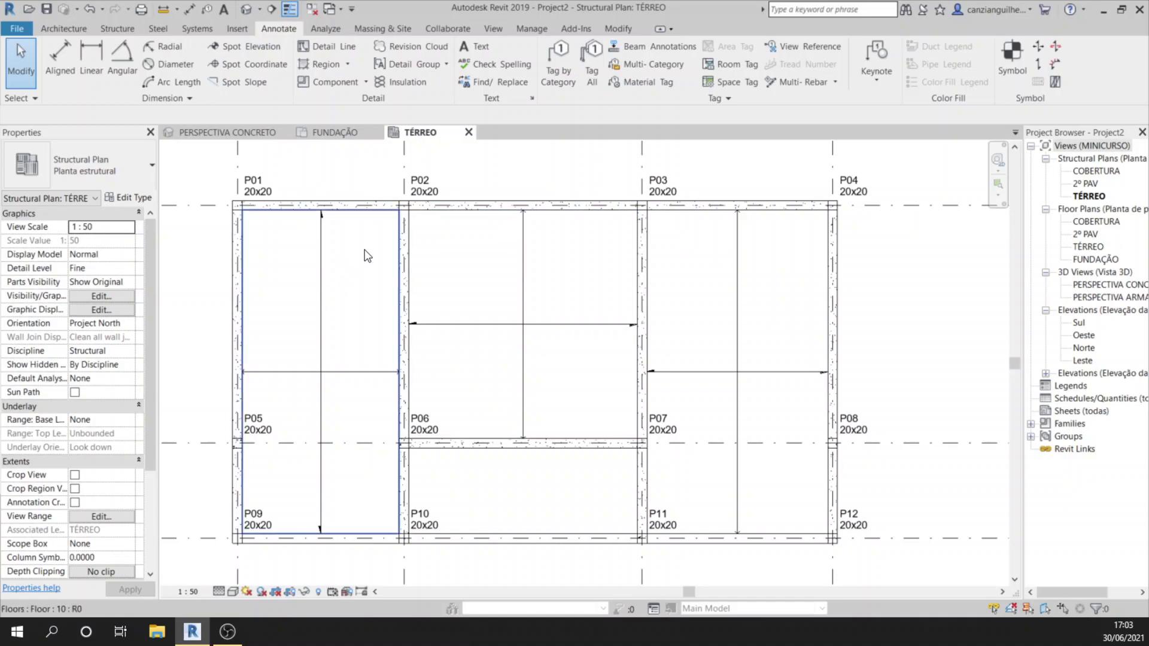
Try to tag the leftmost slab in the TÉRREO plan using Tag by Category, declining to load a floor tag.
middle_click_drag(354, 174, 409, 197)
left_click(558, 65)
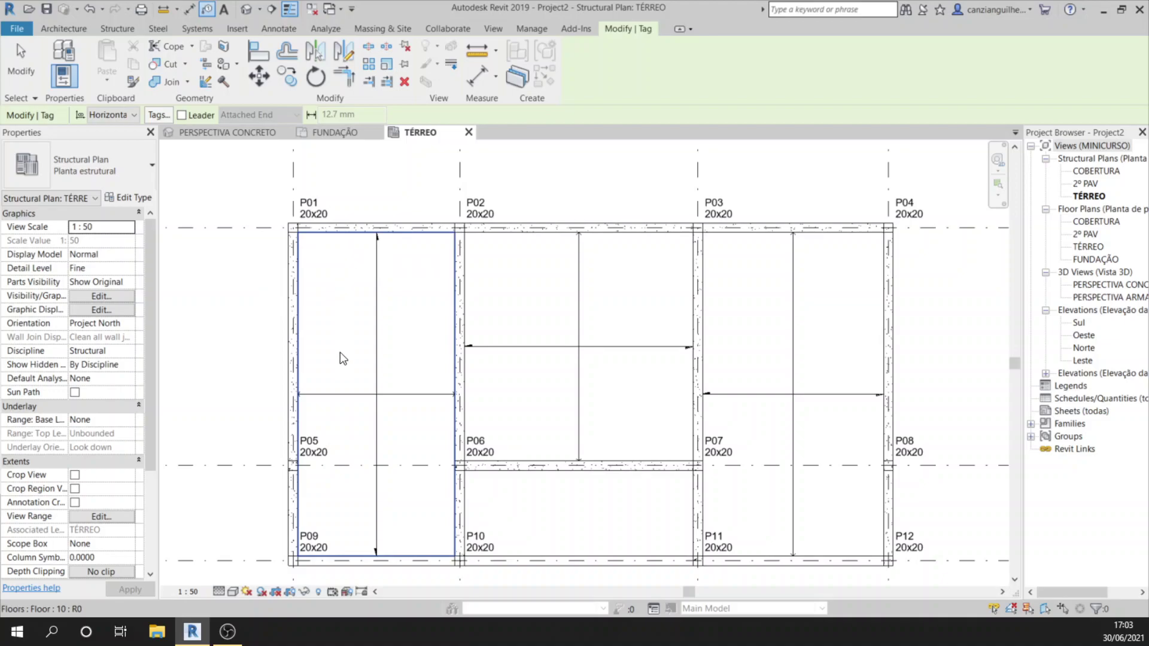
left_click(340, 308)
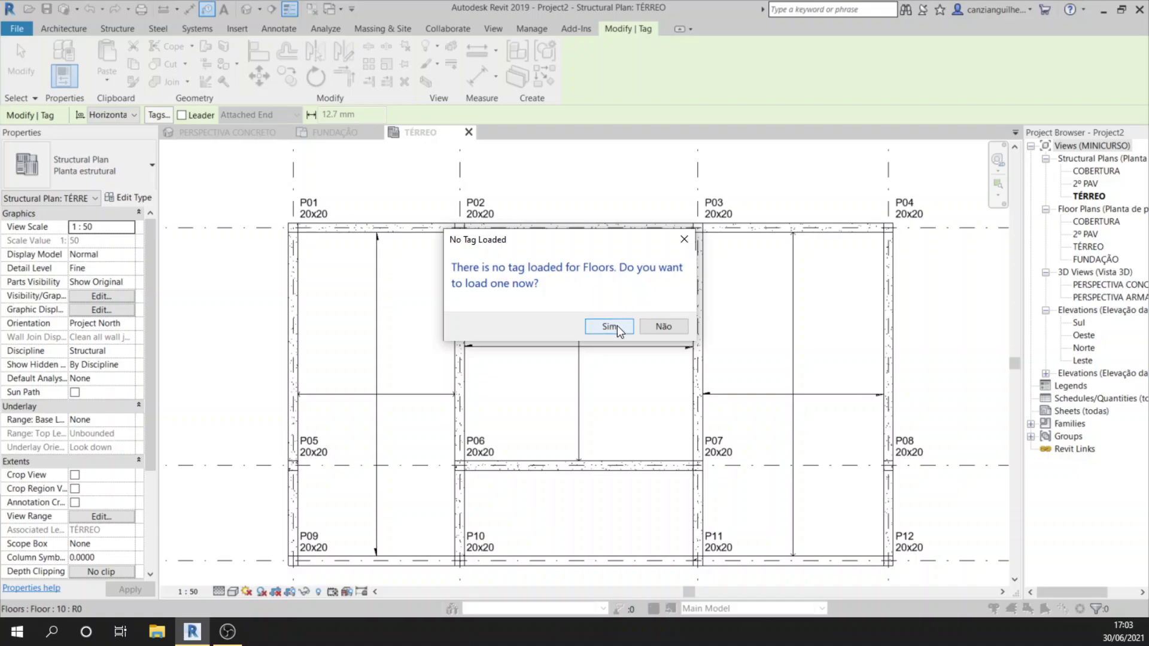
left_click(653, 325)
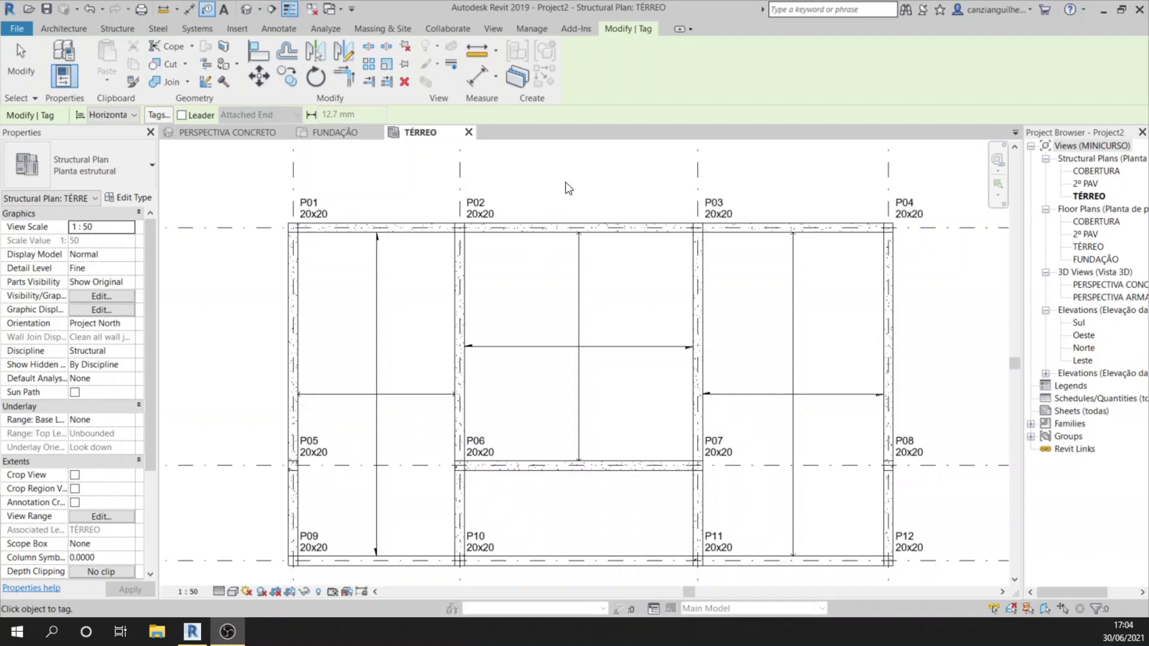
scroll(491, 197, "up", 3)
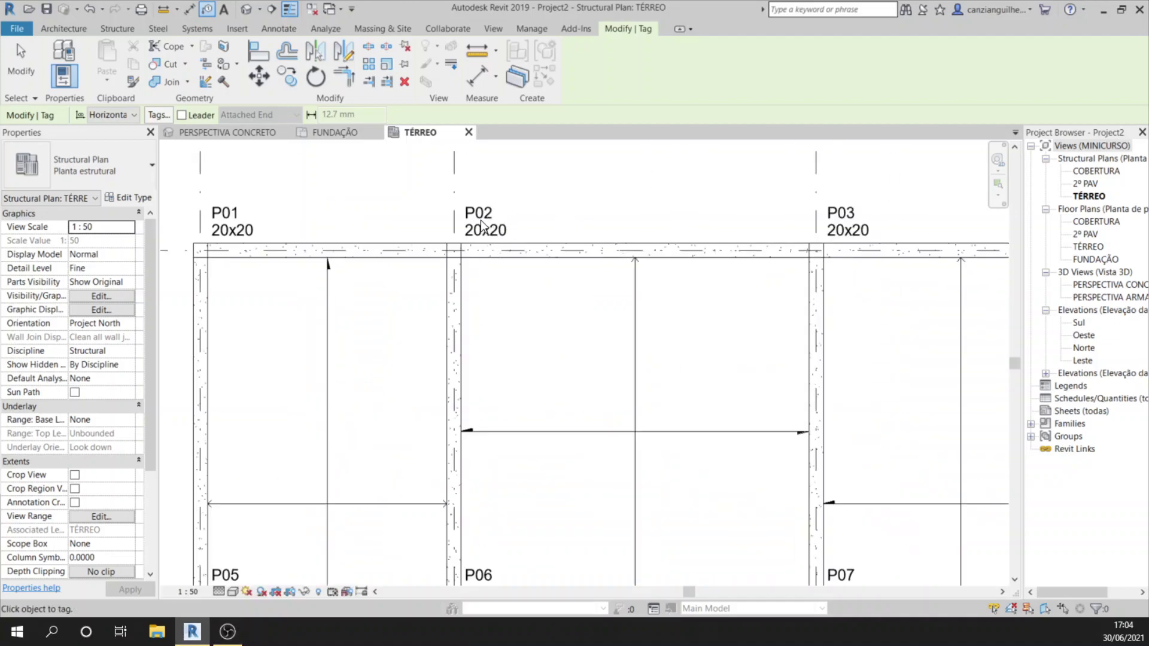
scroll(321, 227, "down", 2)
left_click(322, 271)
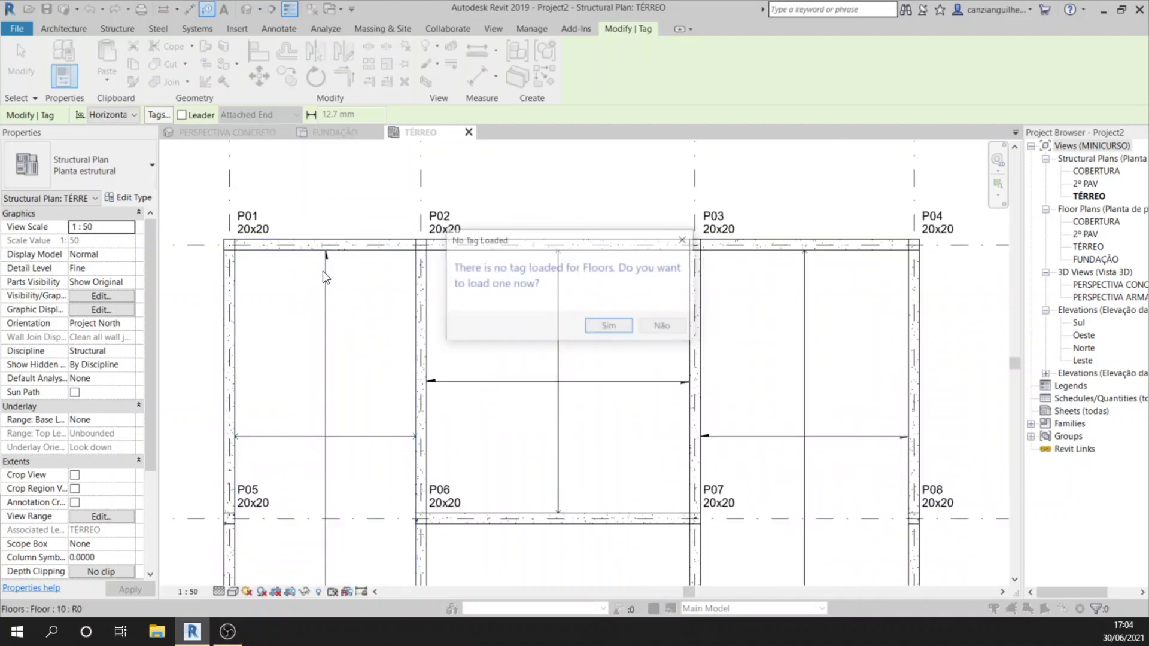
key("Escape")
Open the P01 column tag's family for editing and save it as a new family named TAG DE LAJE.
left_click(244, 226)
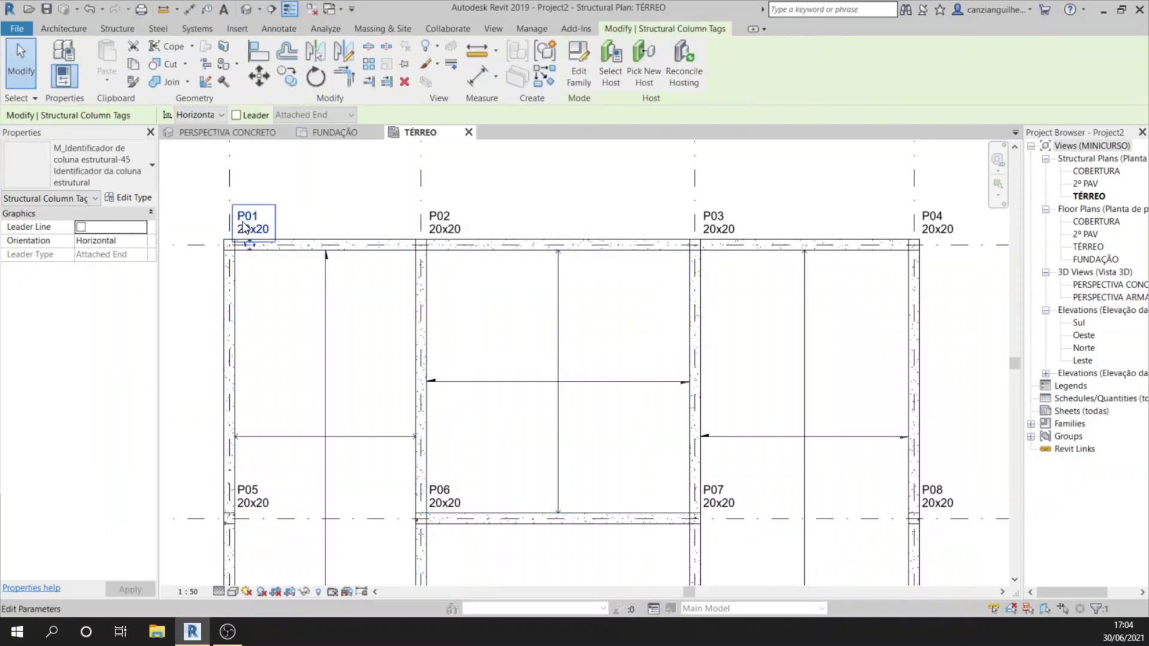
middle_click_drag(404, 162, 436, 169)
left_click(586, 69)
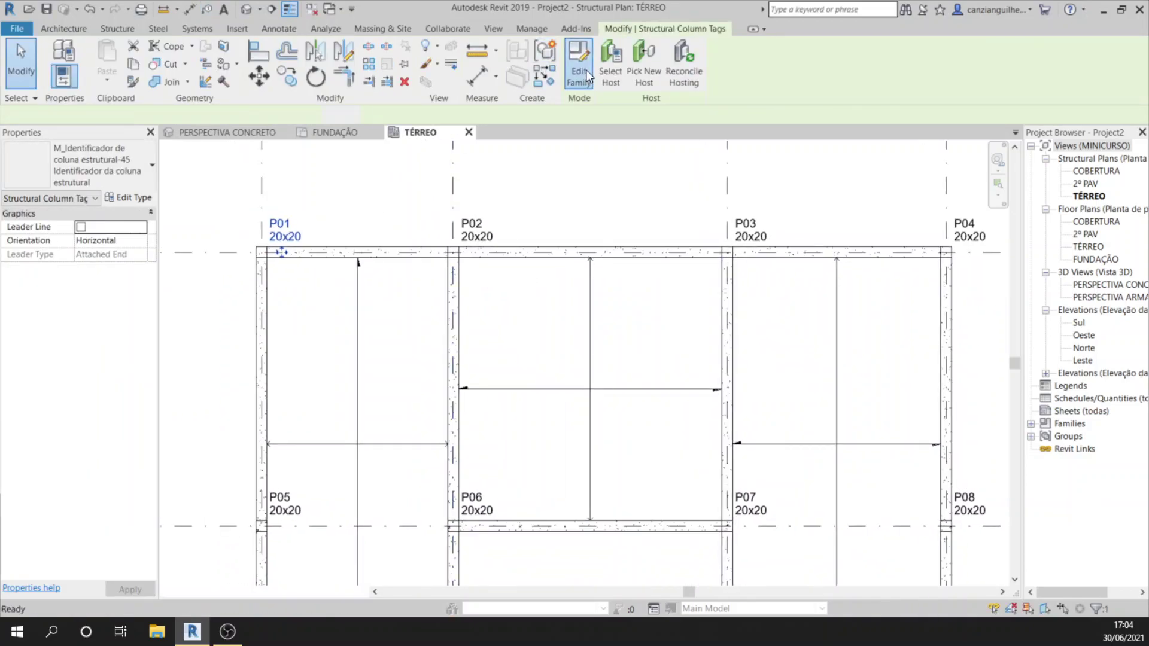
scroll(572, 465, "up", 5)
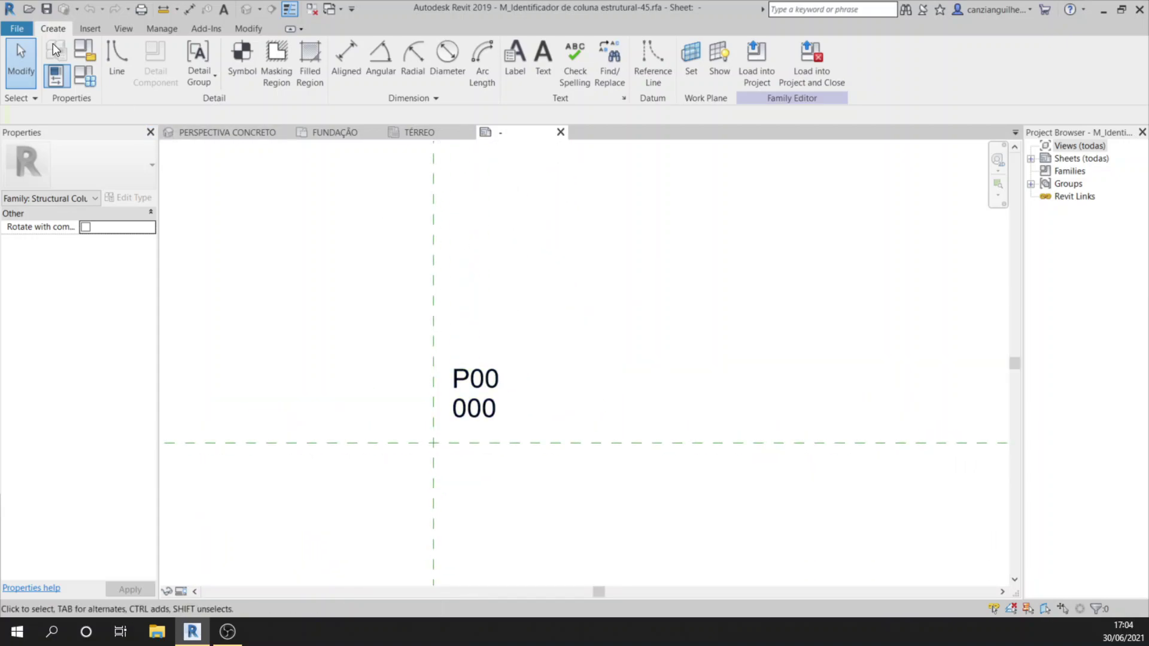
left_click(27, 27)
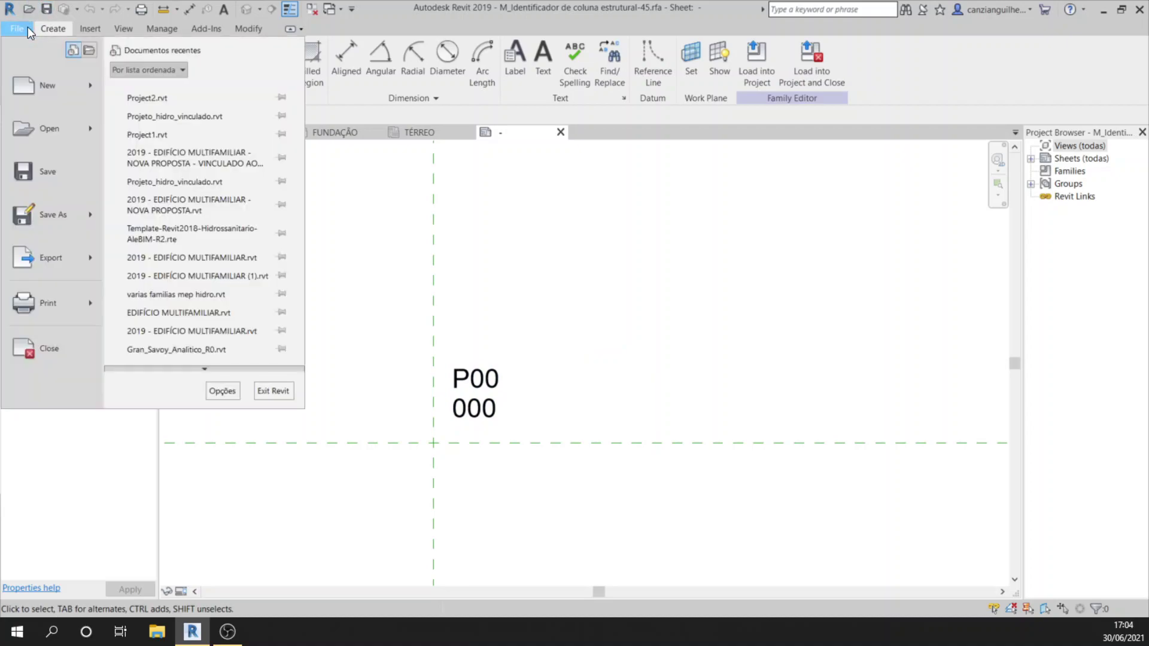
mouse_move(70, 230)
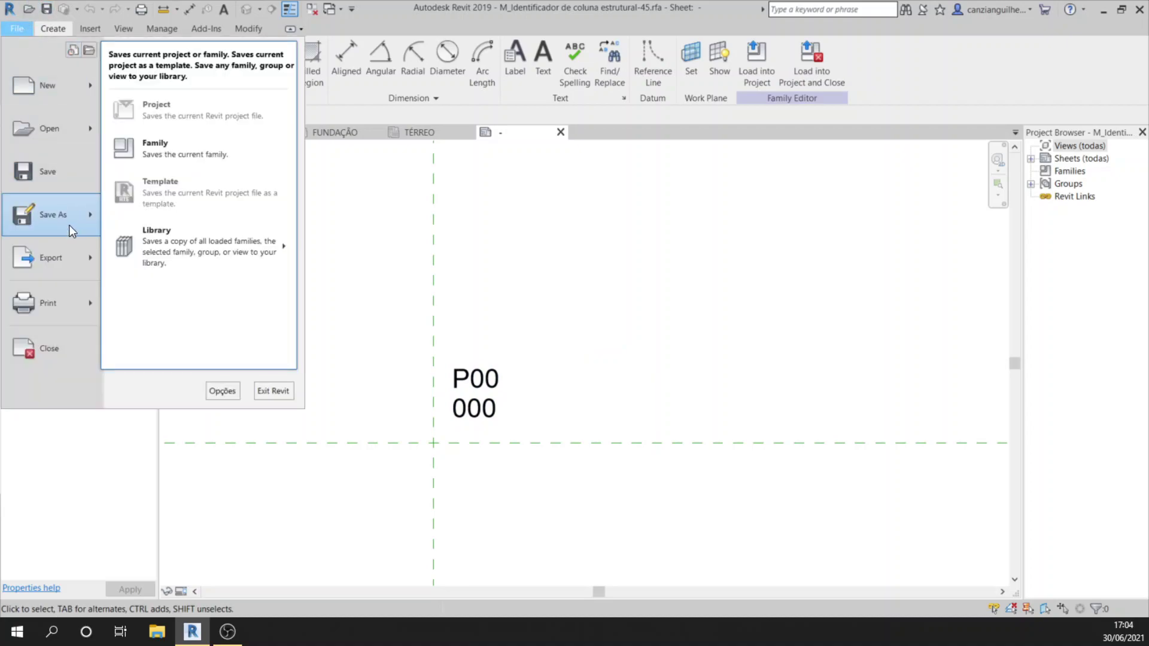
left_click(157, 151)
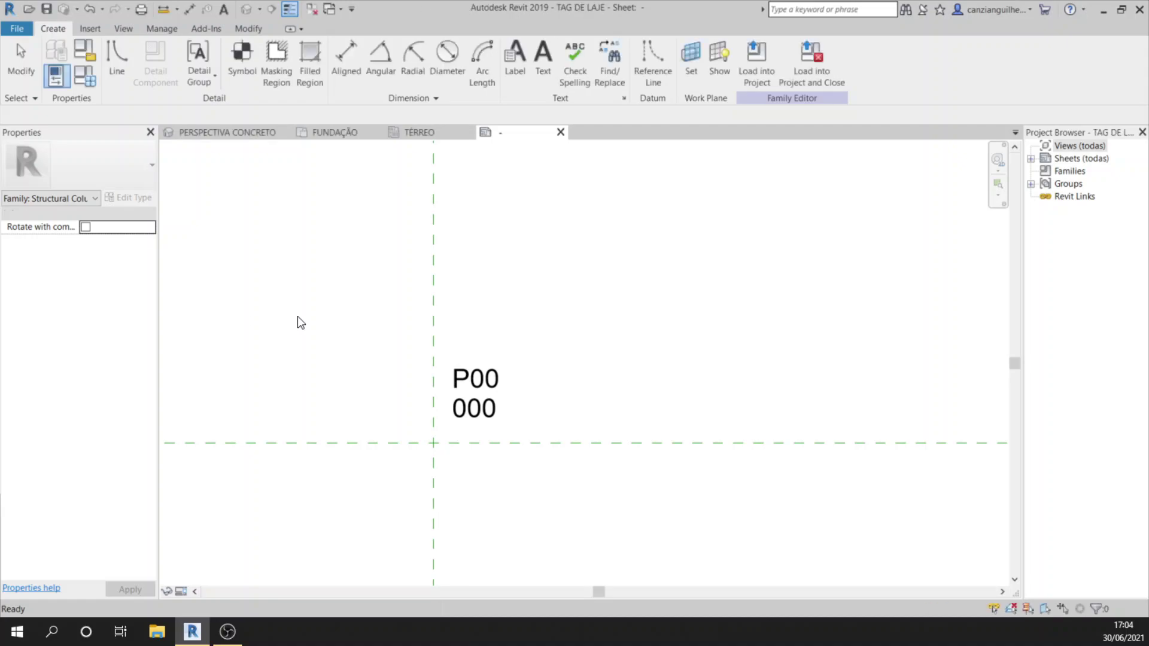
Examine the label in the TAG DE LAJE family and the two upper-left slabs in the TÉRREO plan, then return to the family.
scroll(464, 407, "up", 2)
middle_click_drag(507, 376, 423, 337)
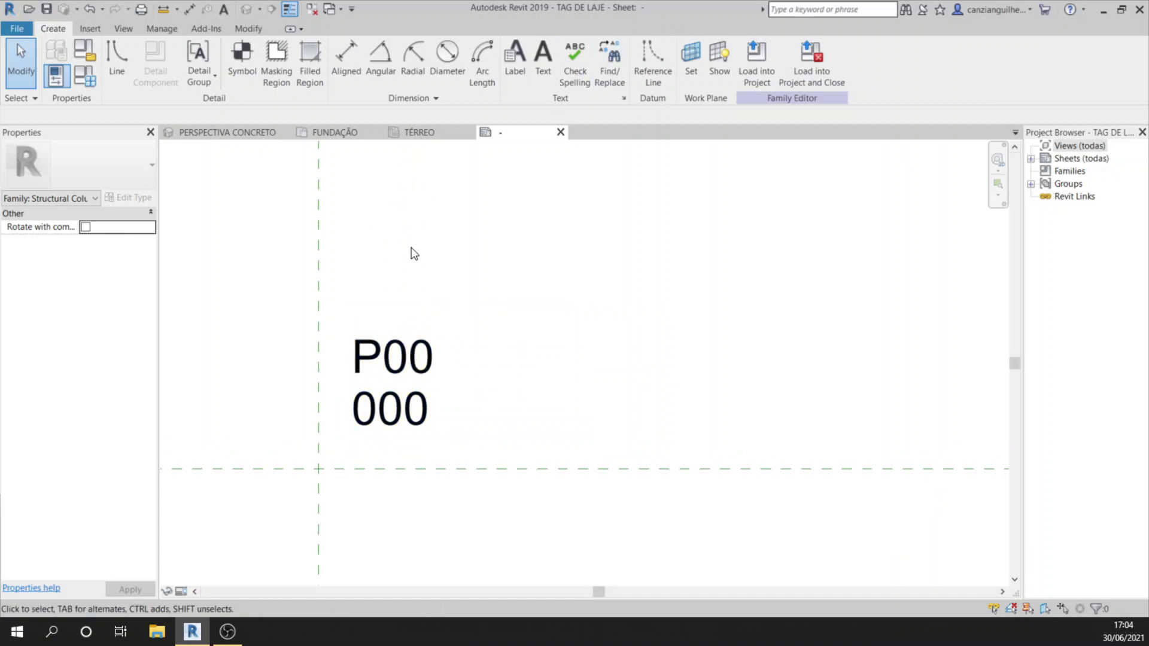
middle_click_drag(389, 389, 433, 368)
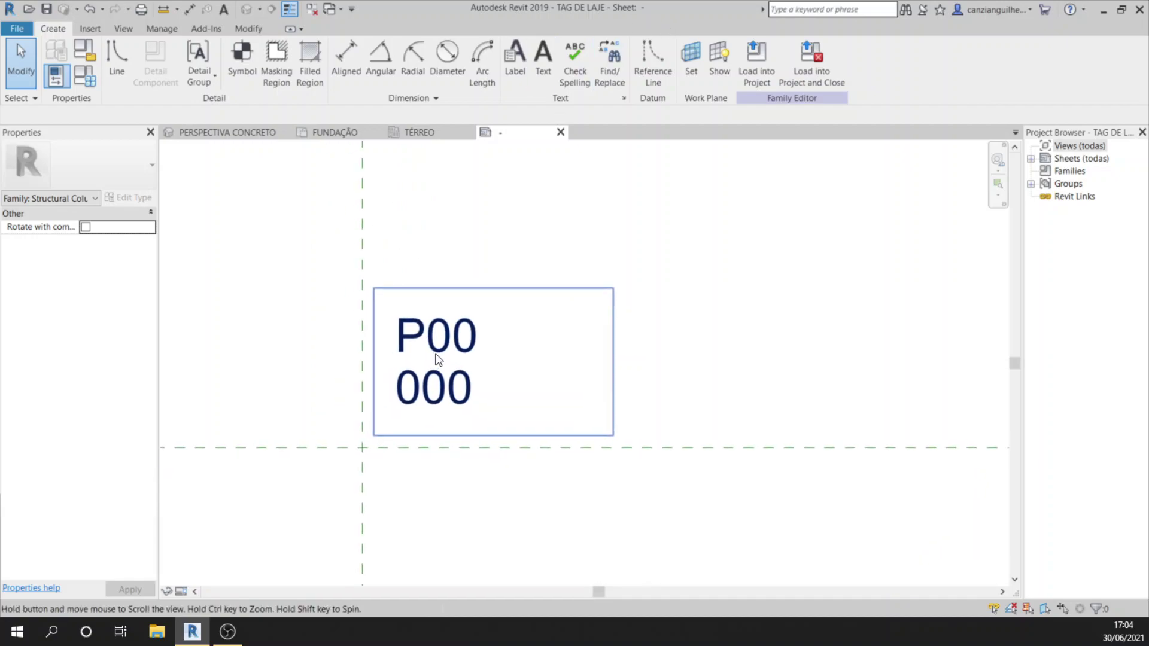
left_click(480, 349)
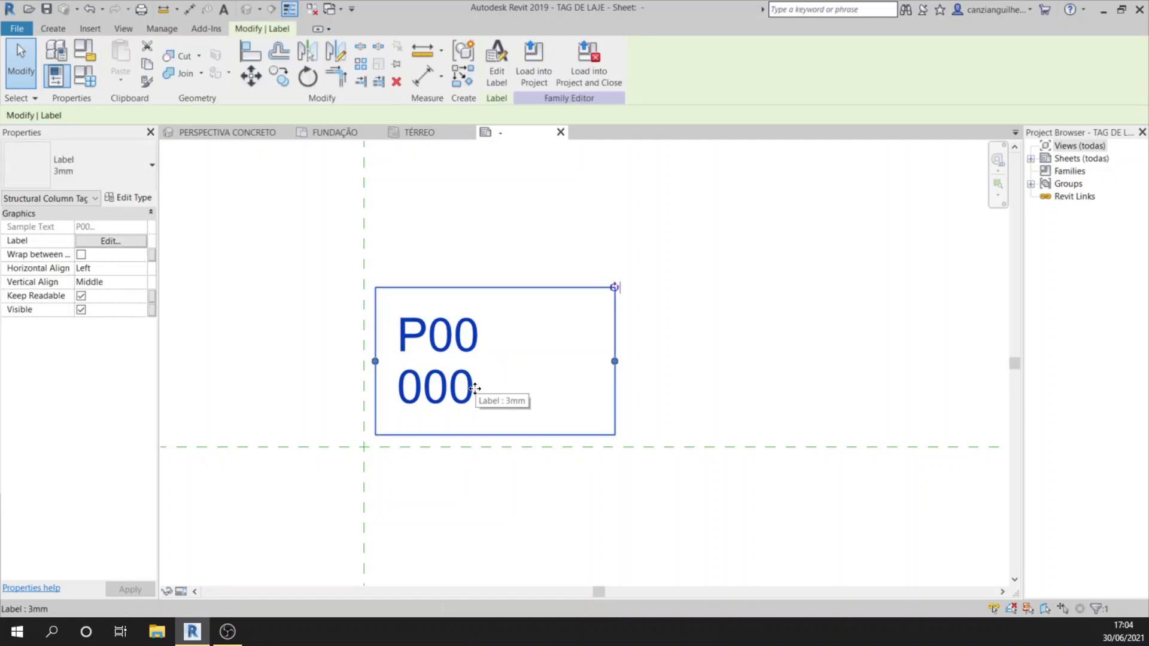
left_click(408, 235)
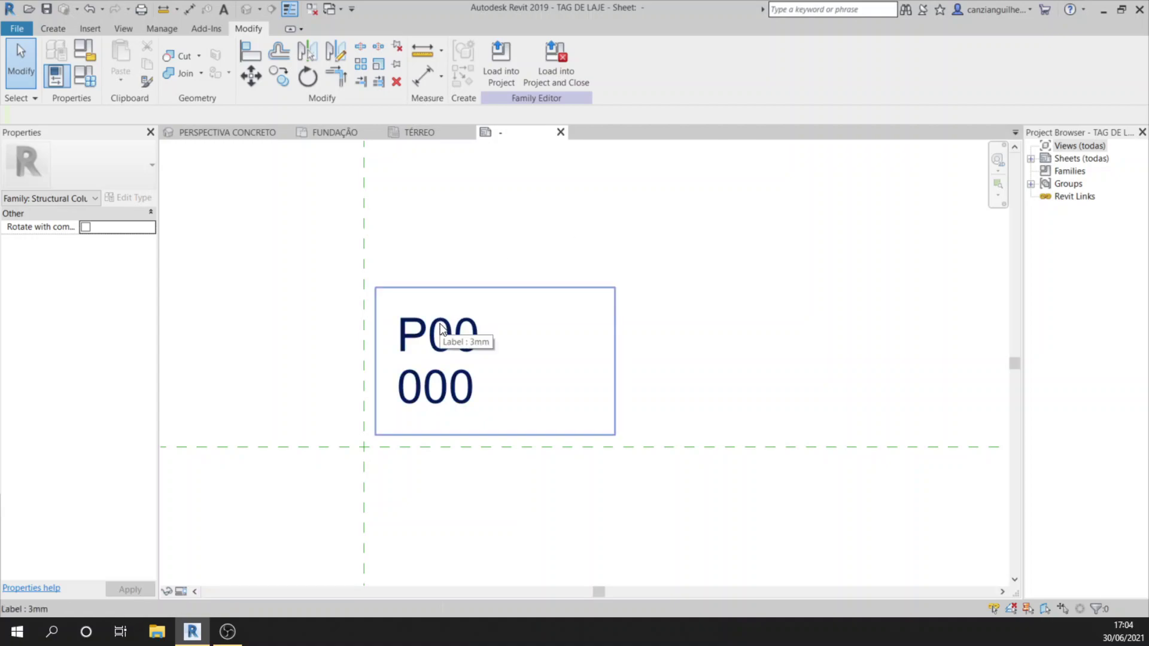
left_click(416, 132)
left_click(394, 316)
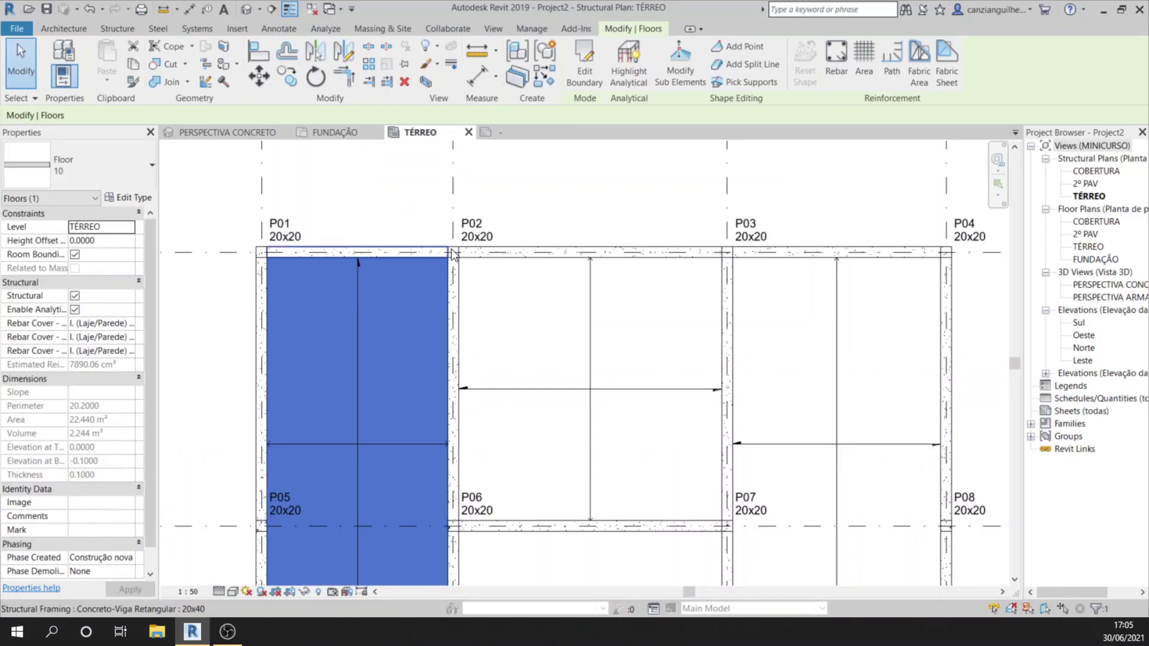
left_click(483, 316)
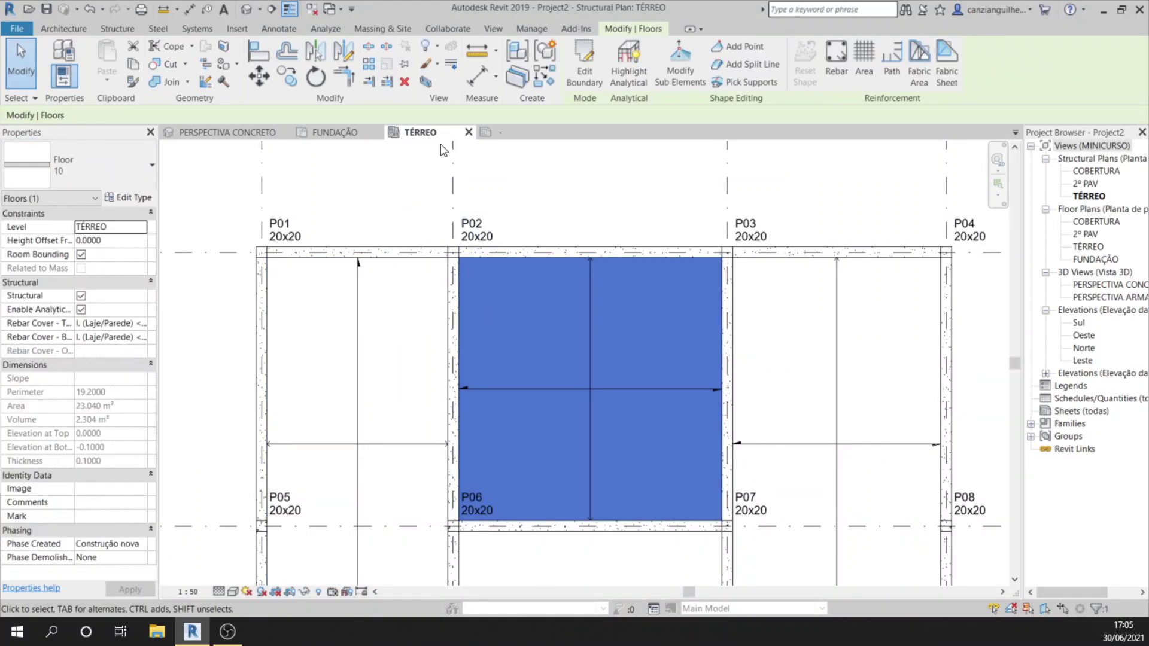
key("Escape")
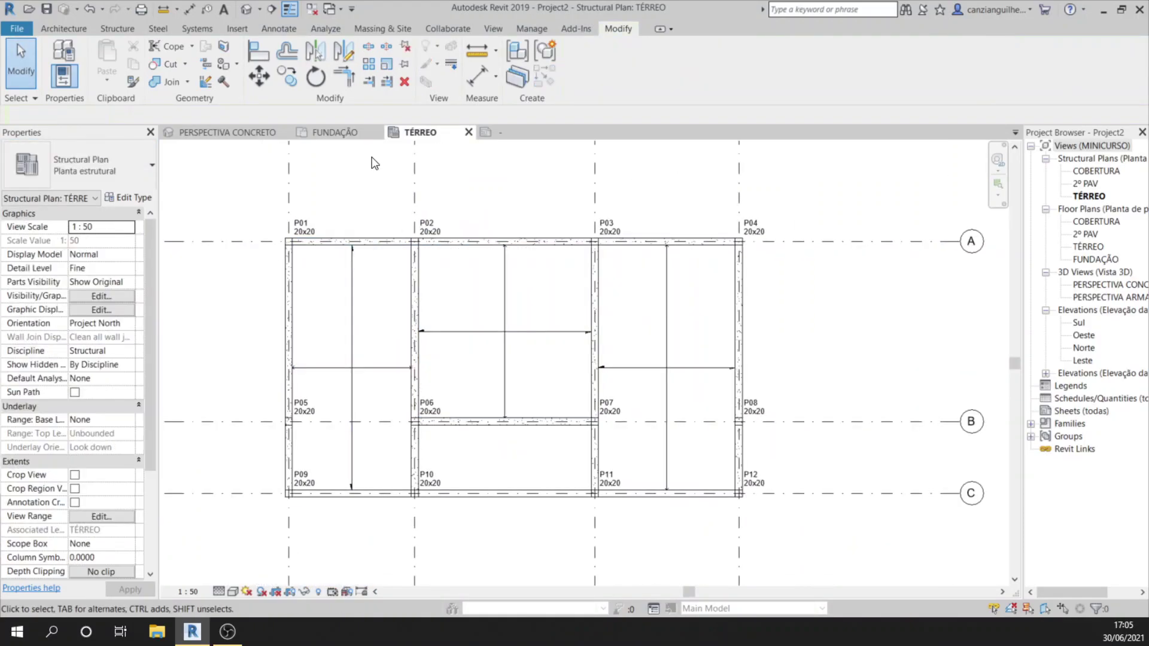
left_click(487, 132)
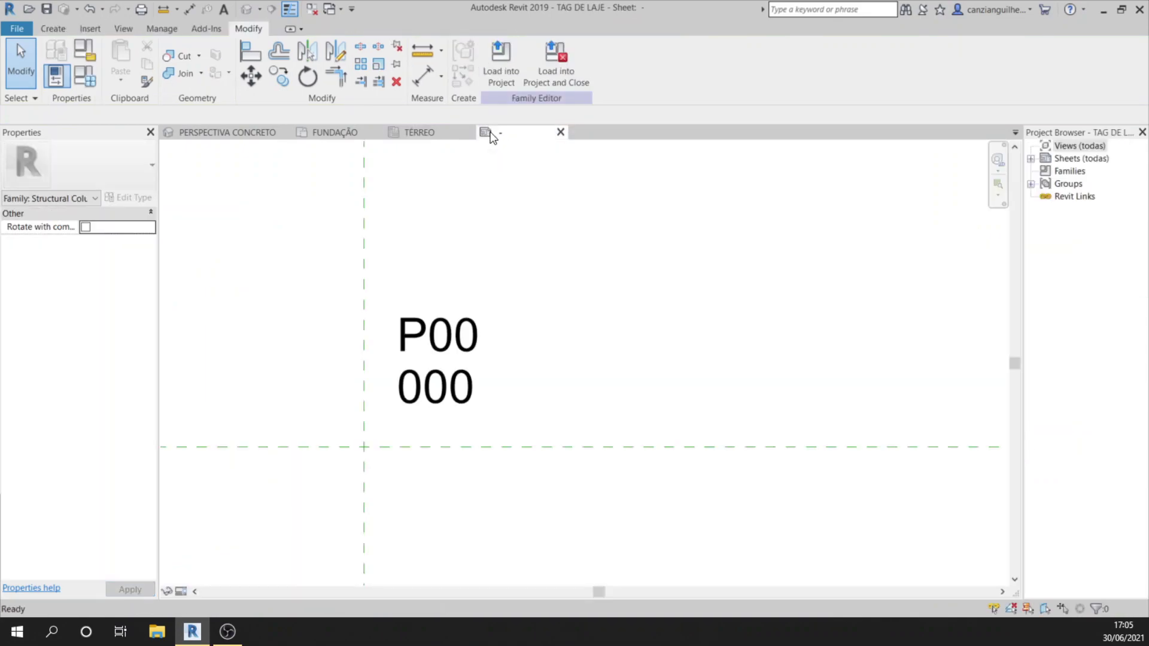
Draw a circle around the two-line label text, with a circumference of about 39.5 mm.
left_click(59, 29)
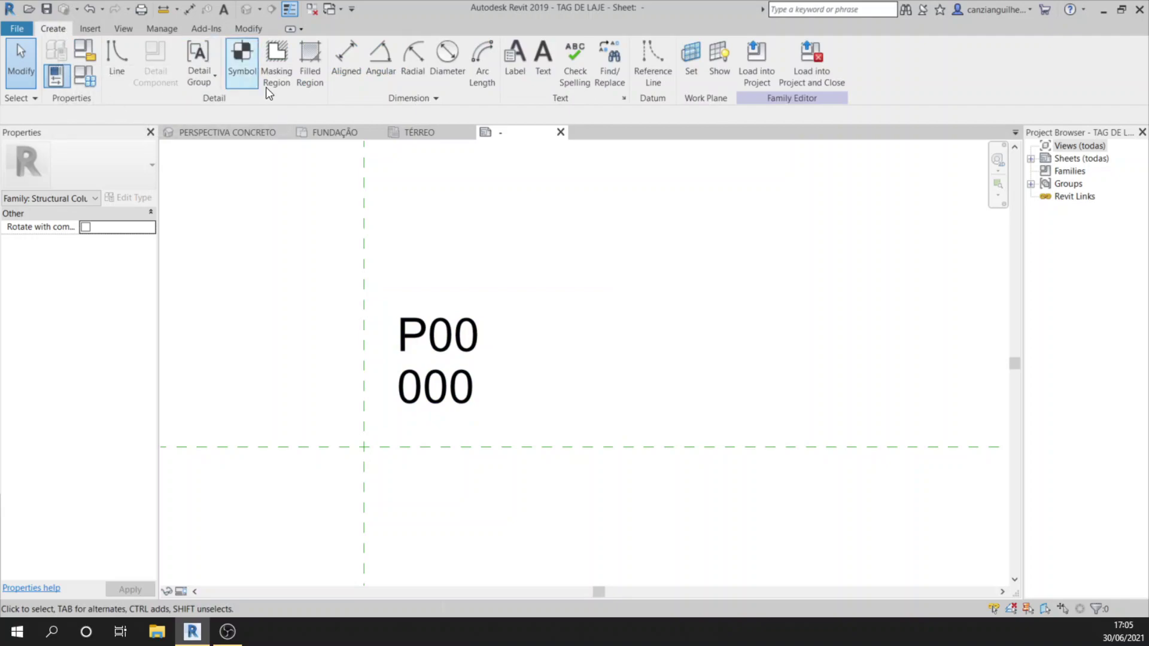
left_click(109, 61)
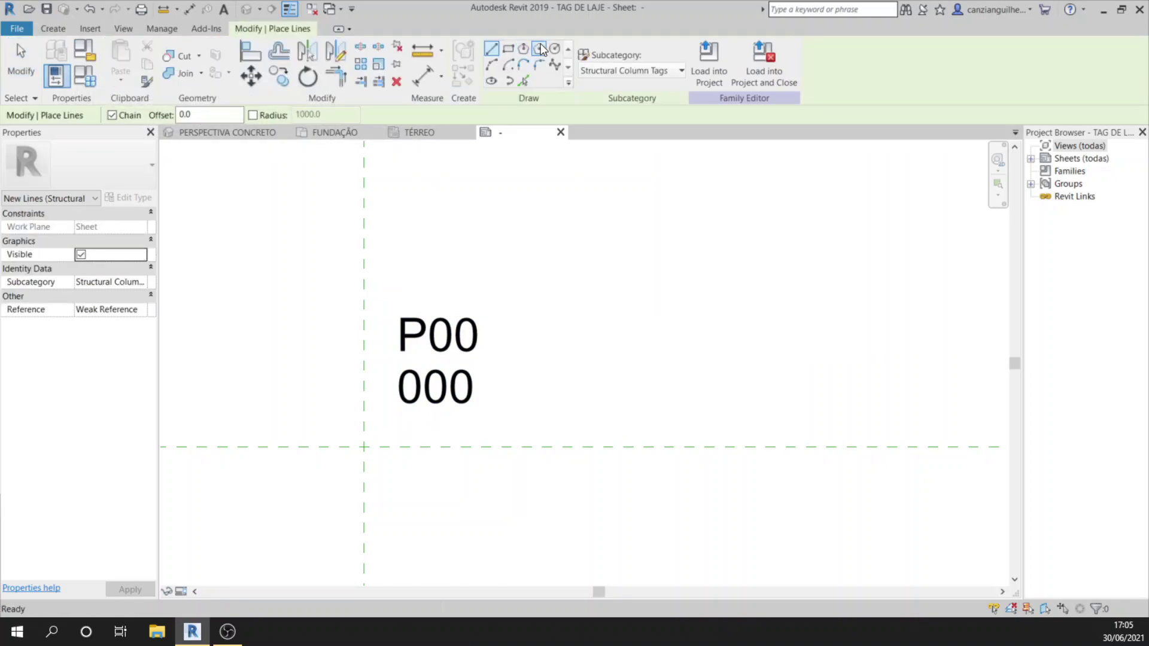
left_click(555, 49)
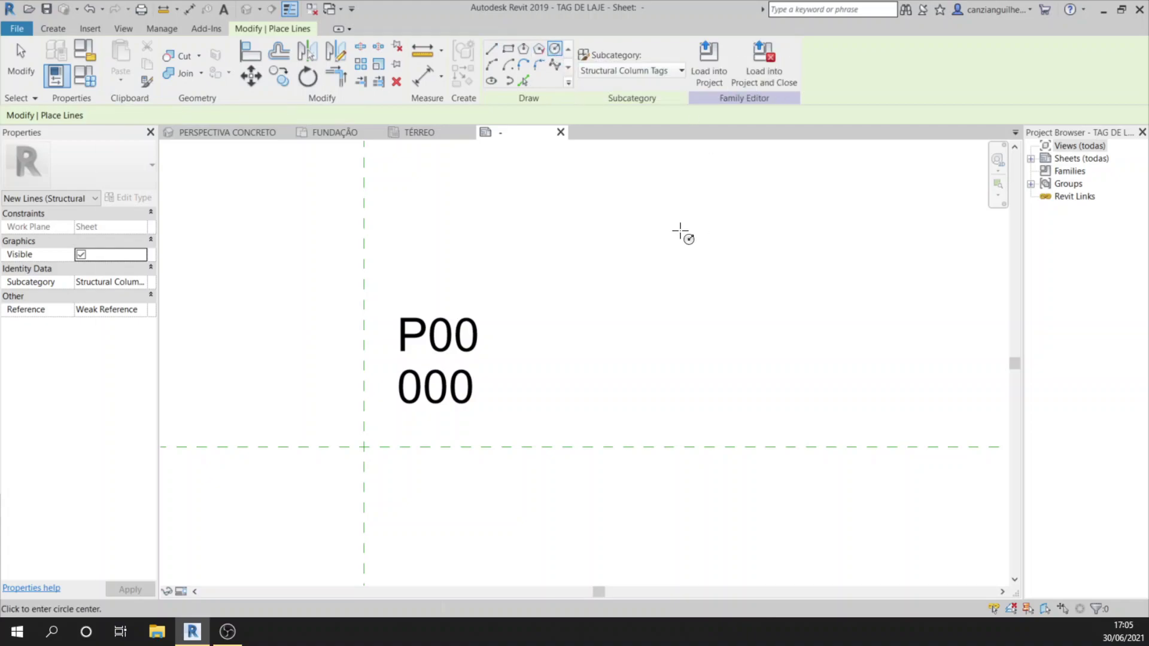
scroll(368, 378, "up", 2)
left_click(485, 356)
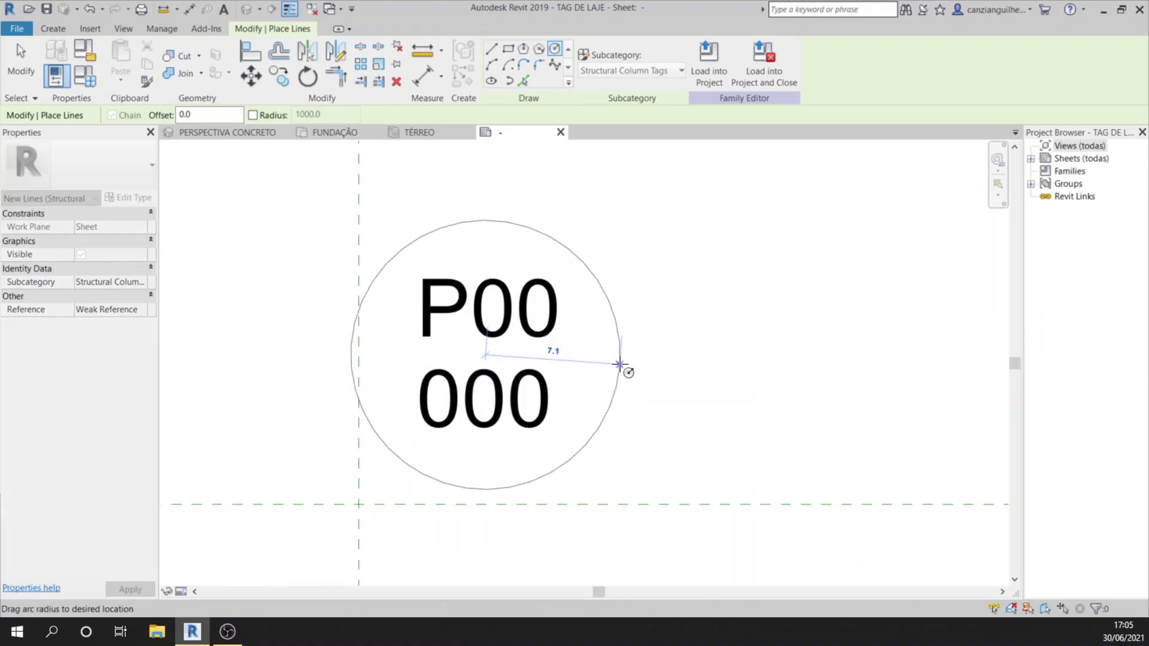
left_click(606, 356)
key("Escape")
key("Escape")
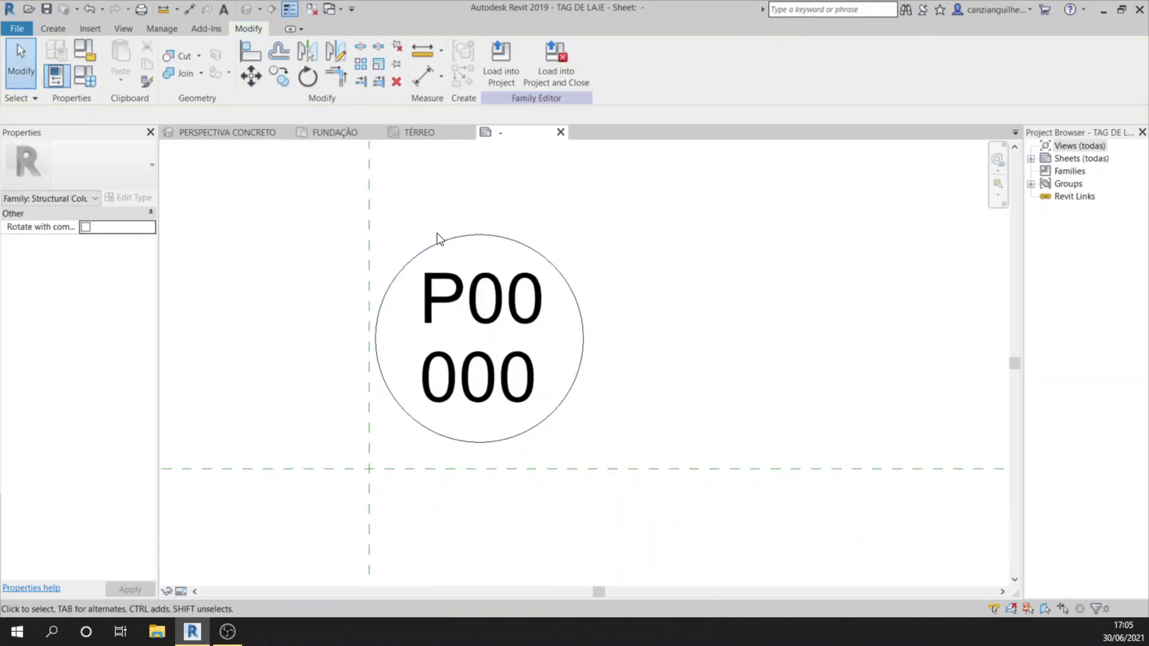
scroll(437, 232, "down", 2)
left_click_drag(325, 209, 625, 455)
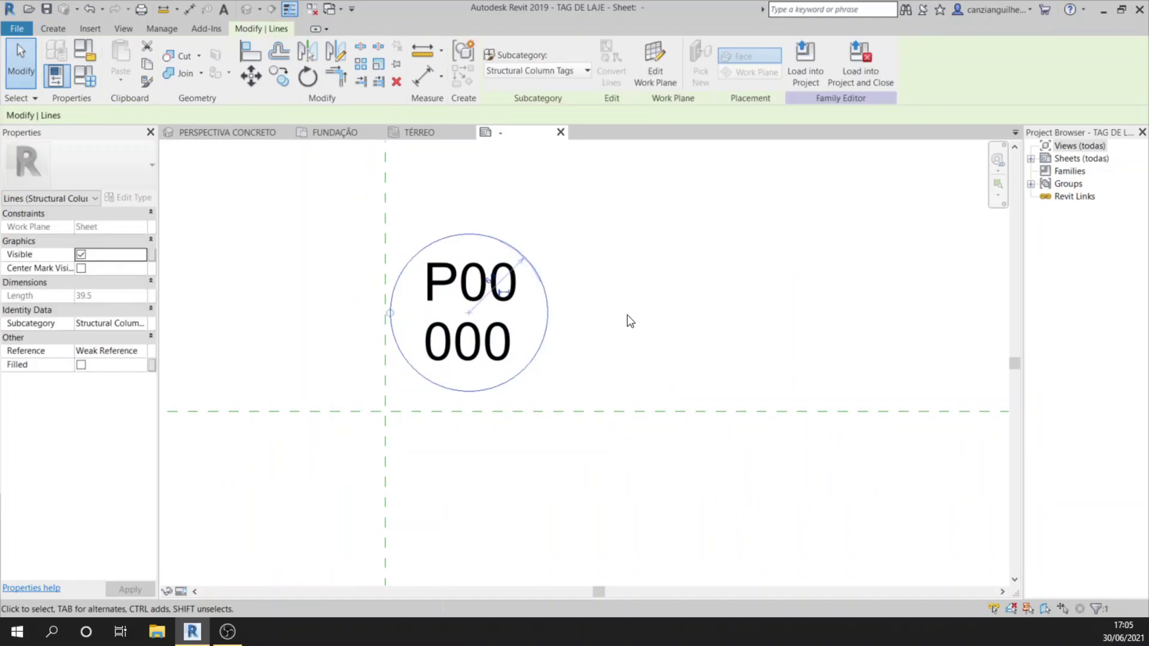
key("m")
key("a")
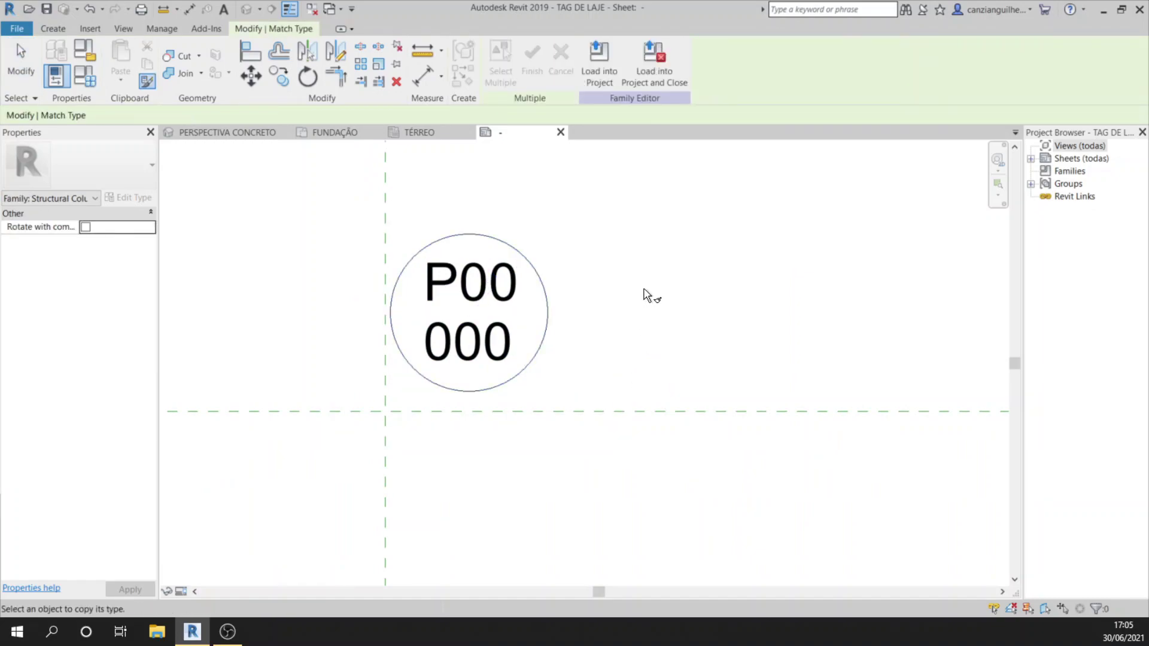
key("Escape")
Move the circle so its centre sits on the intersection of the two reference planes.
left_click_drag(351, 220, 667, 455)
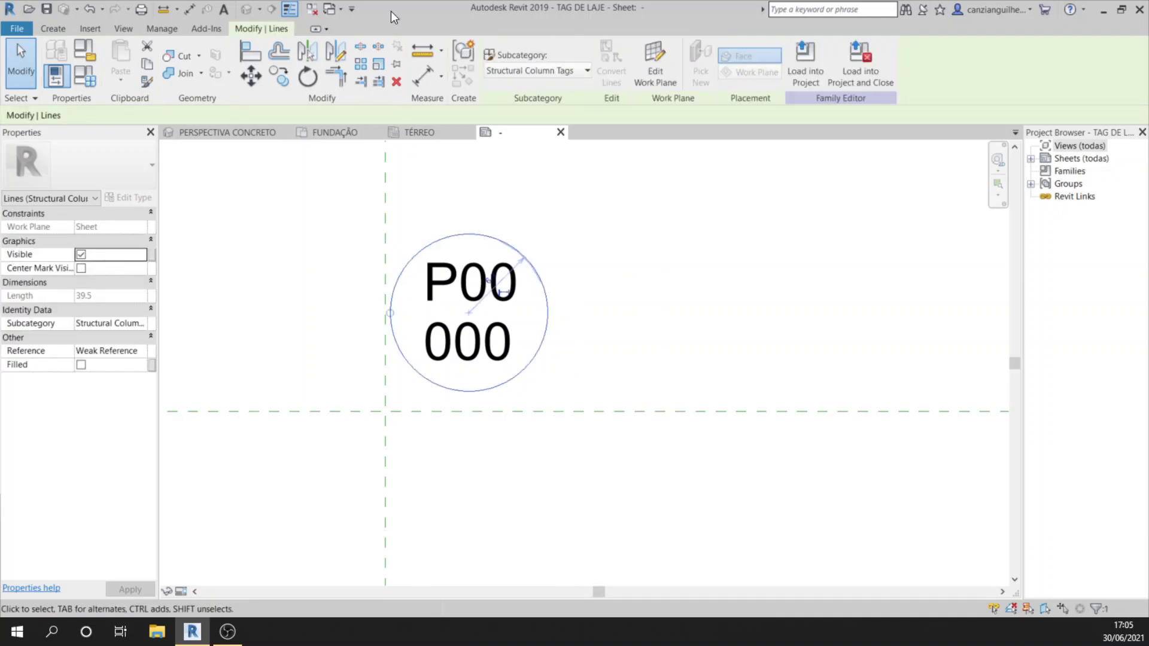
left_click(252, 76)
left_click(469, 312)
left_click(386, 412)
Set the label's horizontal alignment to Center and move it so its upper edge midpoint meets the top of the circle.
left_click(465, 319)
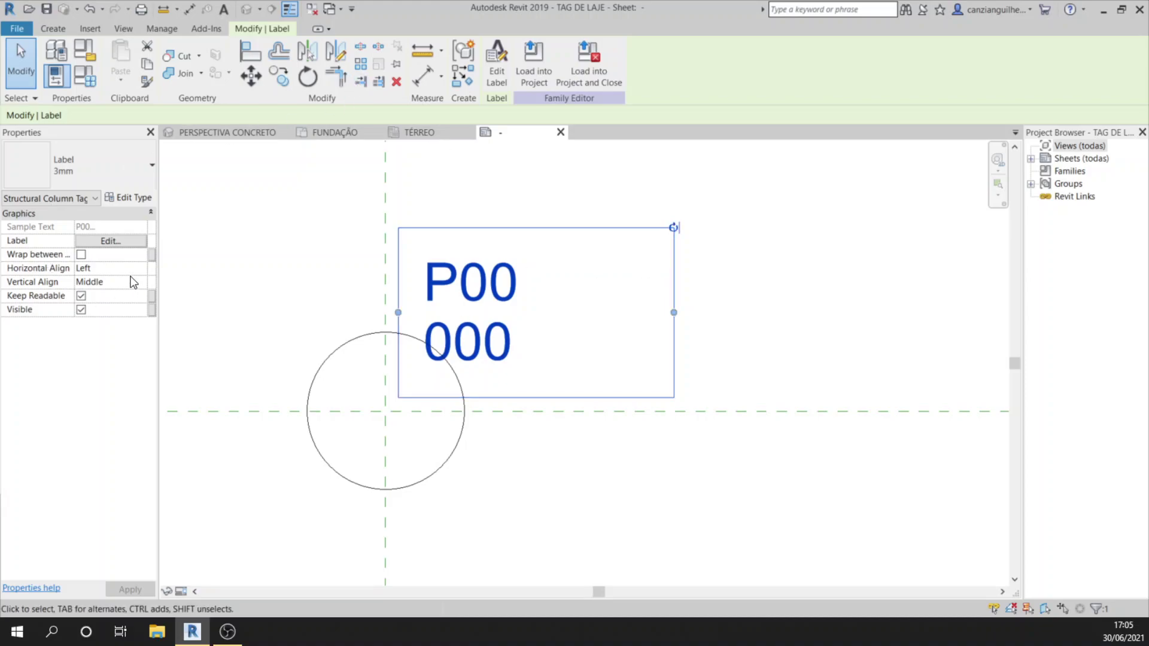
left_click(142, 269)
left_click(111, 294)
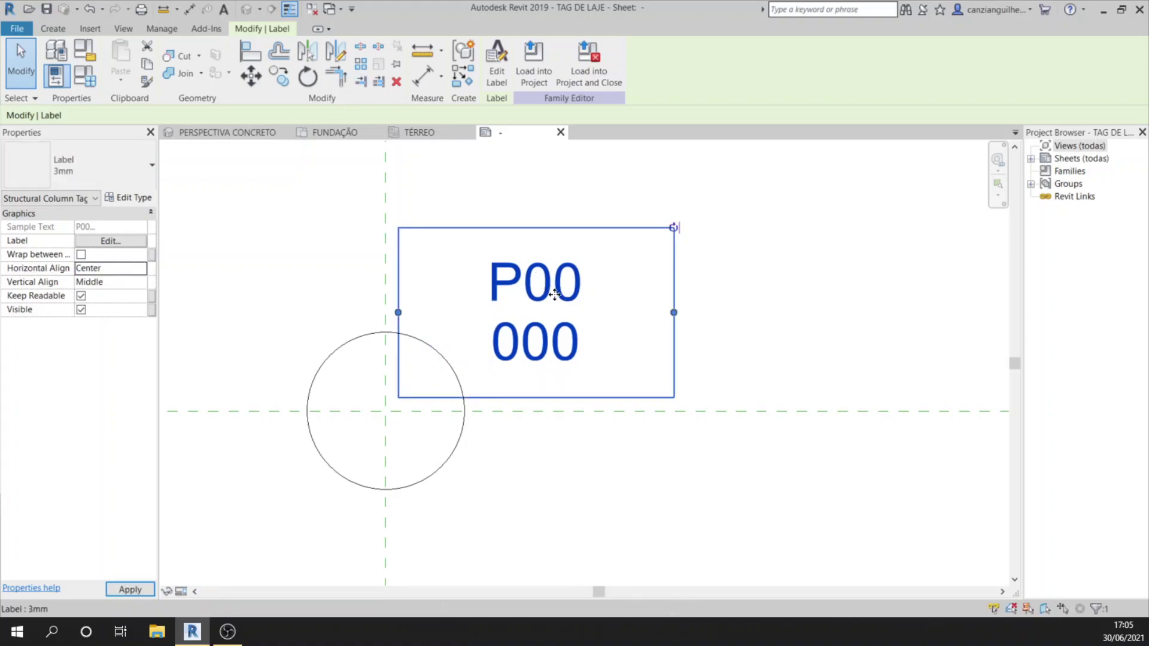
left_click(250, 76)
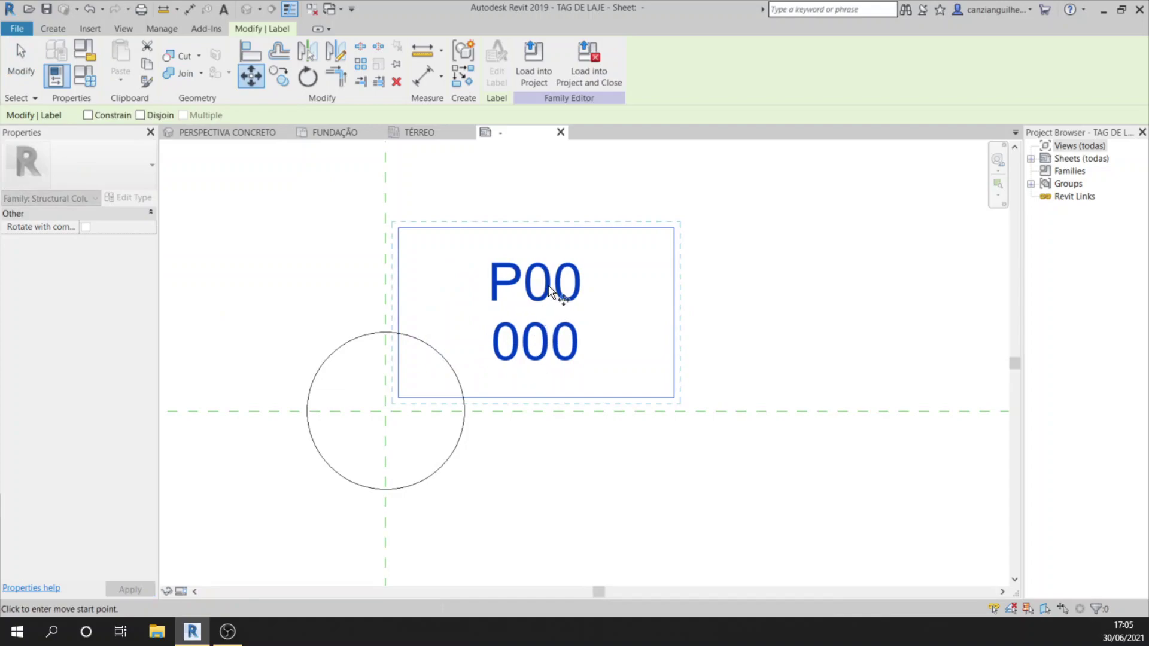
left_click(532, 228)
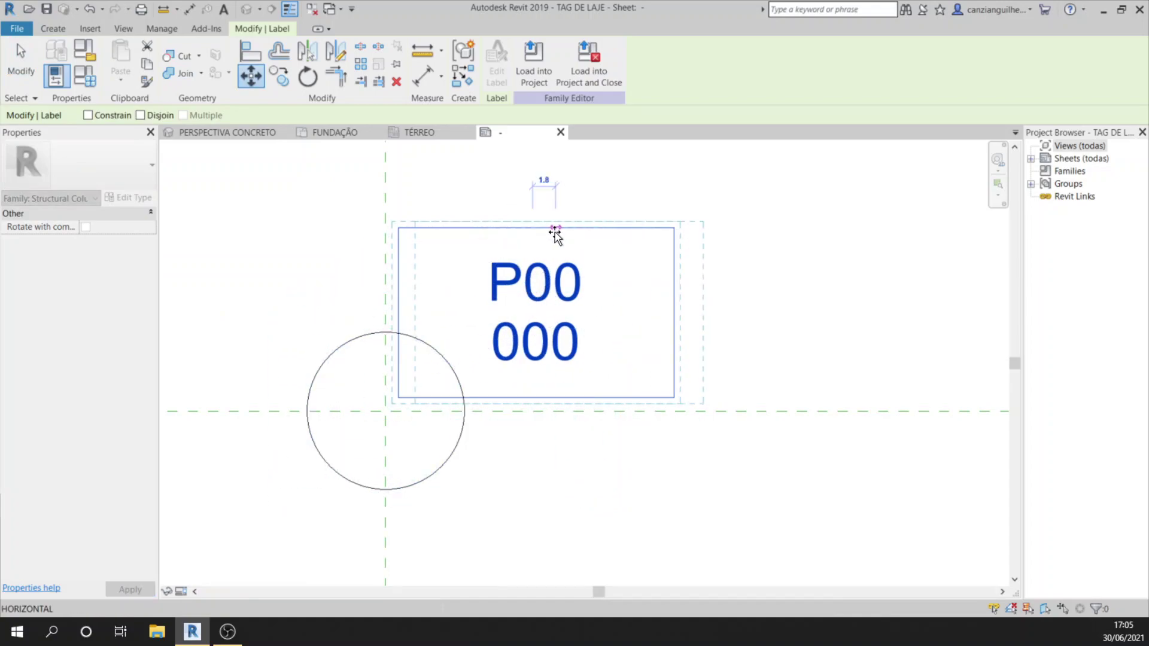
left_click(385, 333)
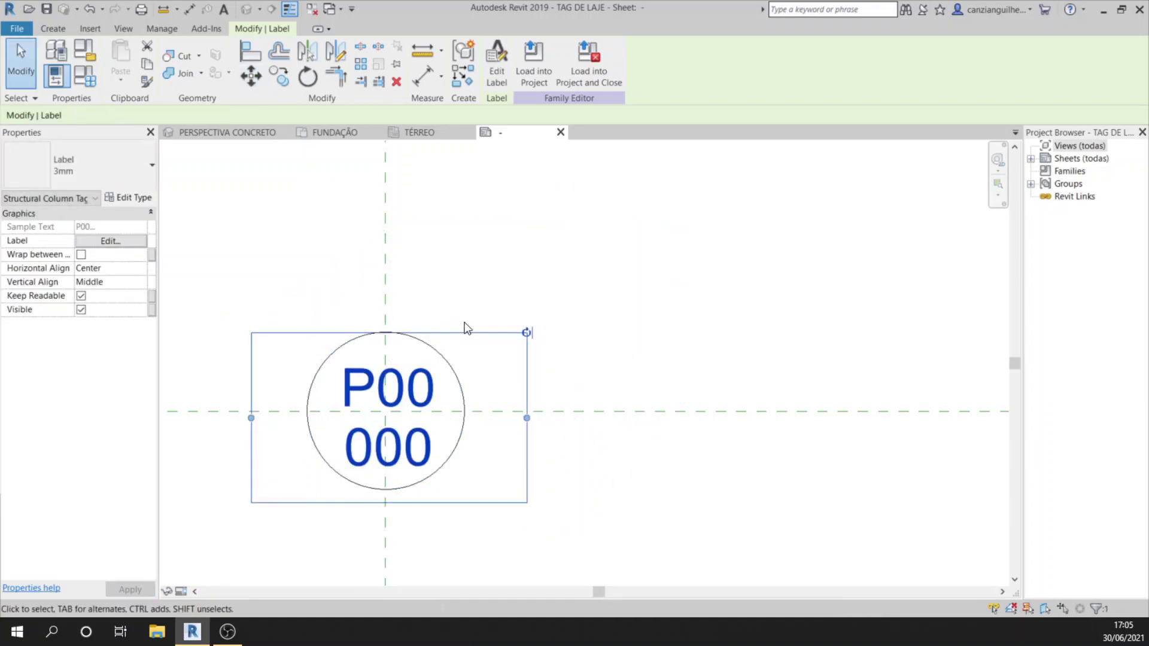
key("Escape")
Draw a horizontal line along the horizontal reference plane inside the circle, separating the label's two text rows and stopping just short of the circle.
scroll(572, 335, "up", 3)
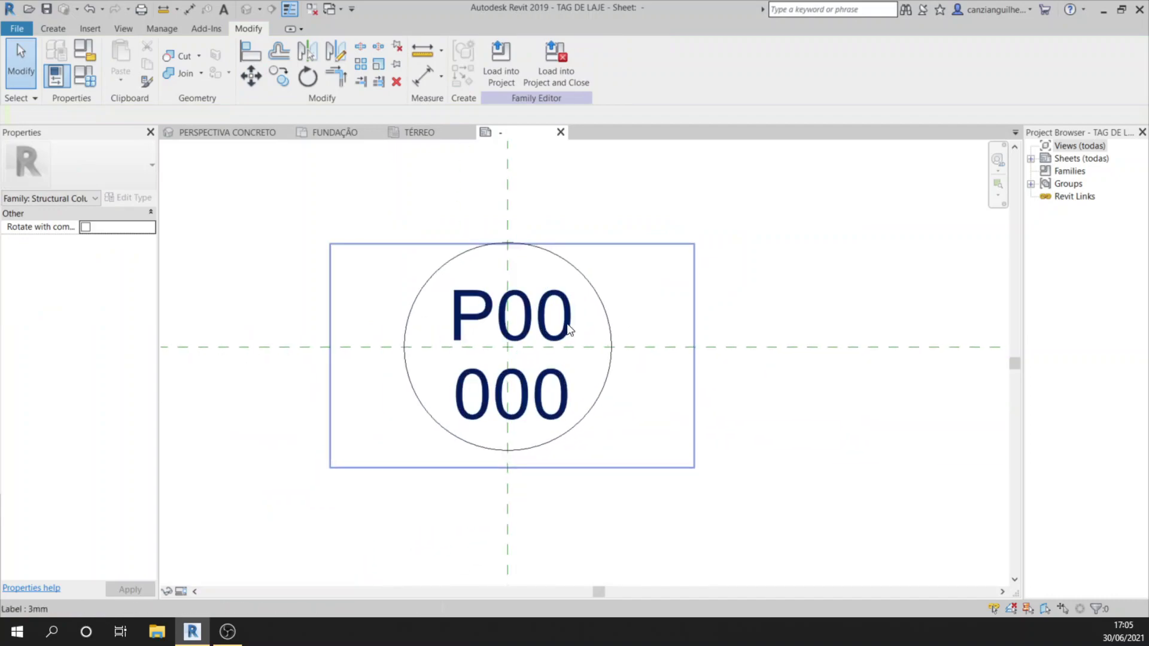
left_click(617, 318)
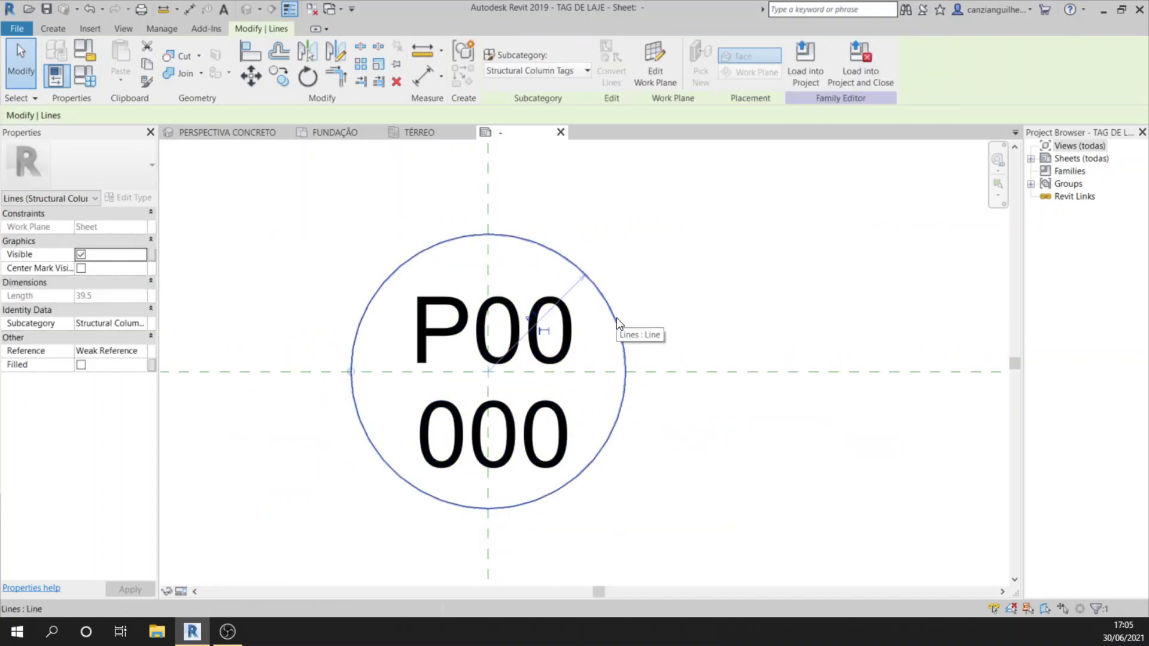
left_click(581, 206)
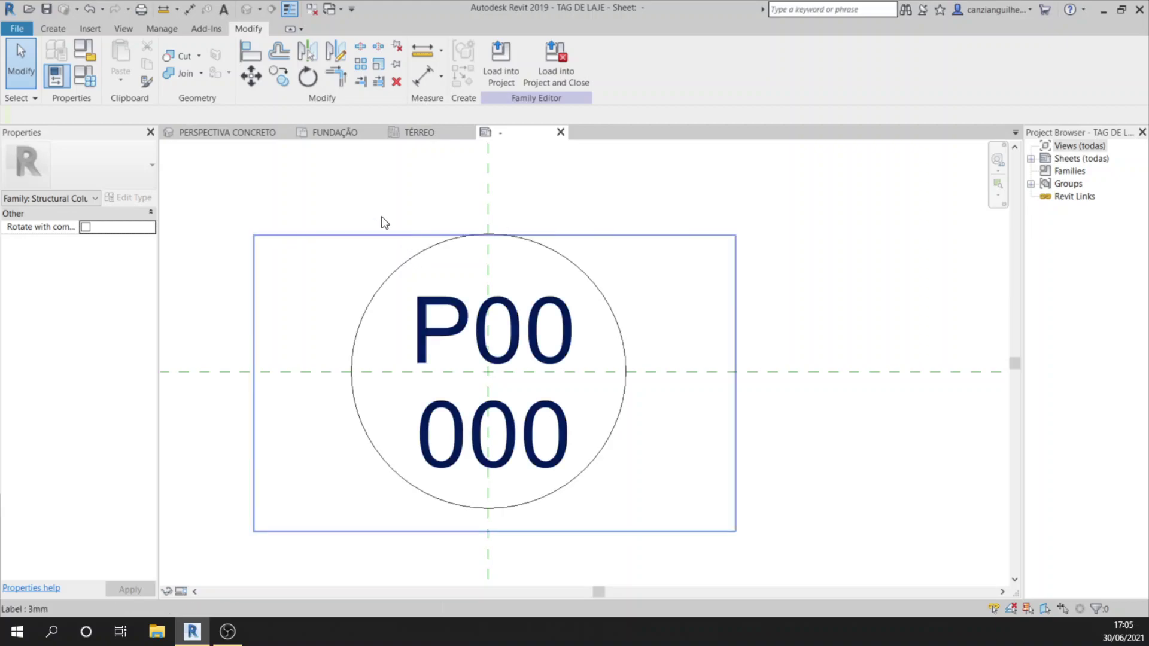
left_click(52, 29)
left_click(112, 56)
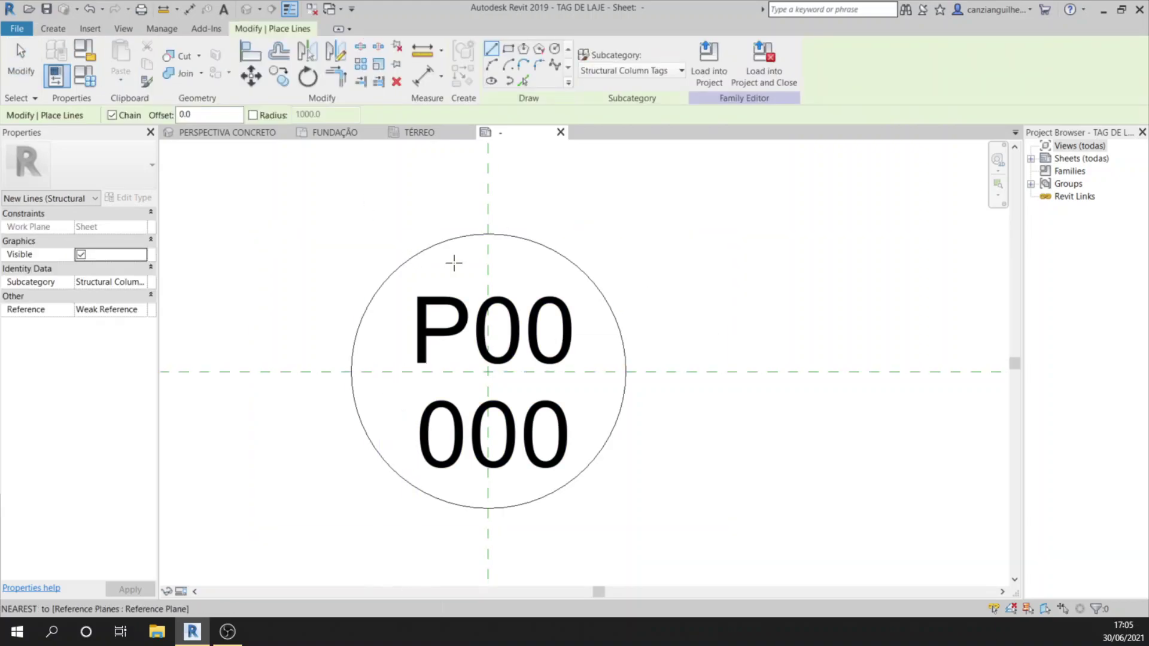
left_click(372, 372)
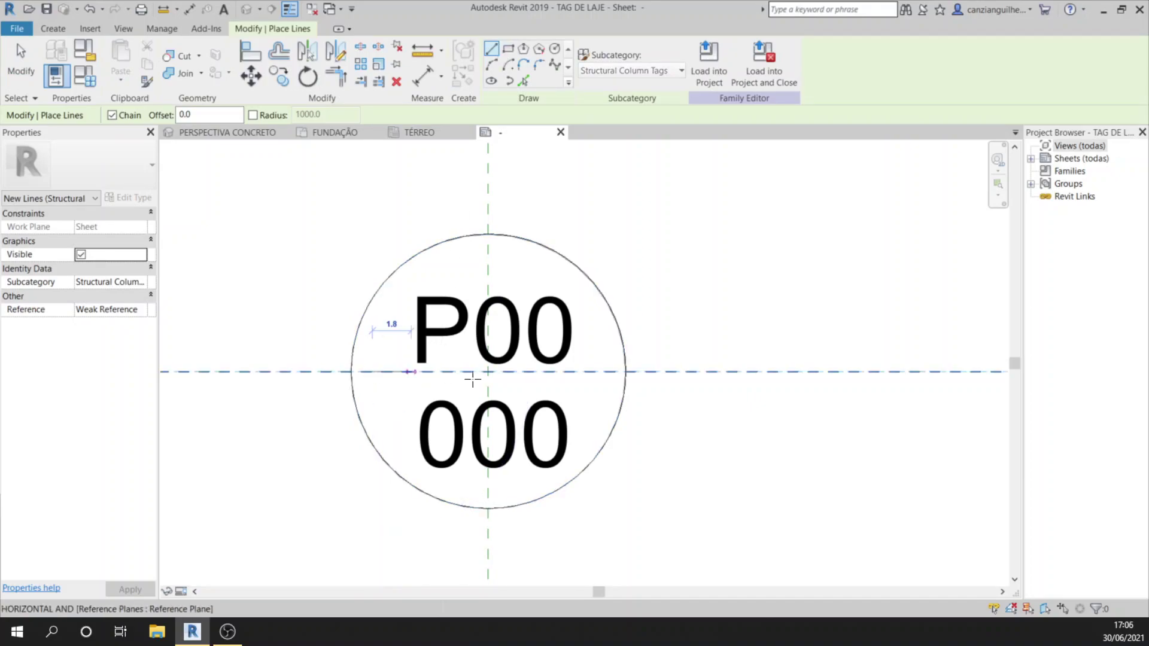
left_click(606, 372)
key("Escape")
key("Escape")
left_click(501, 366)
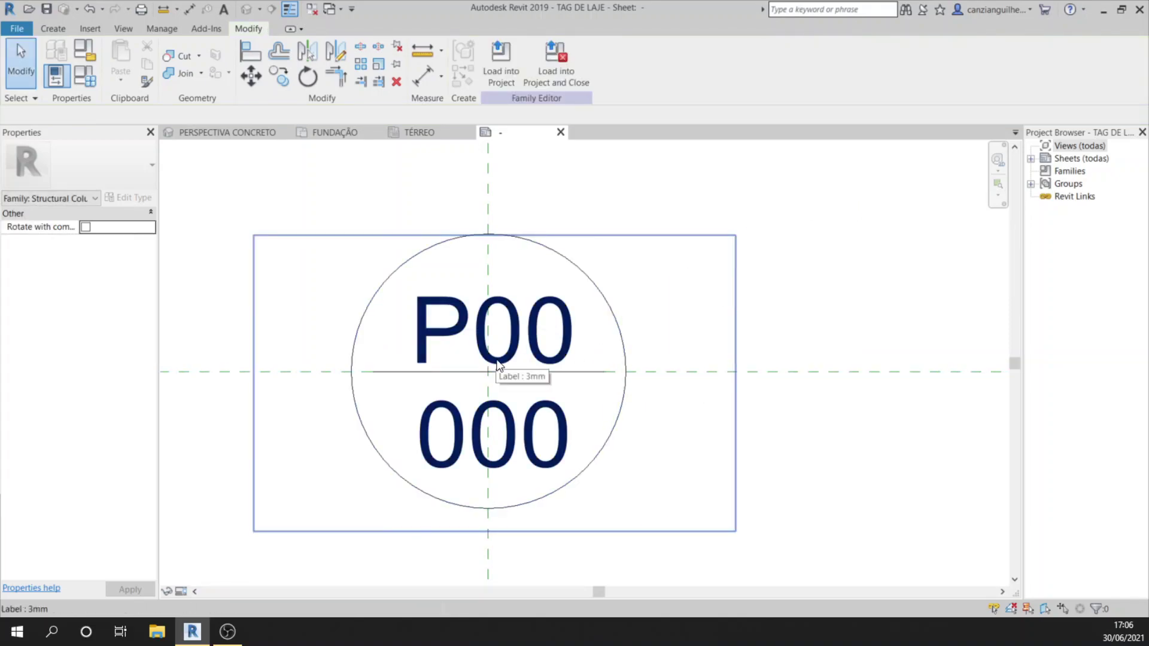
key("Escape")
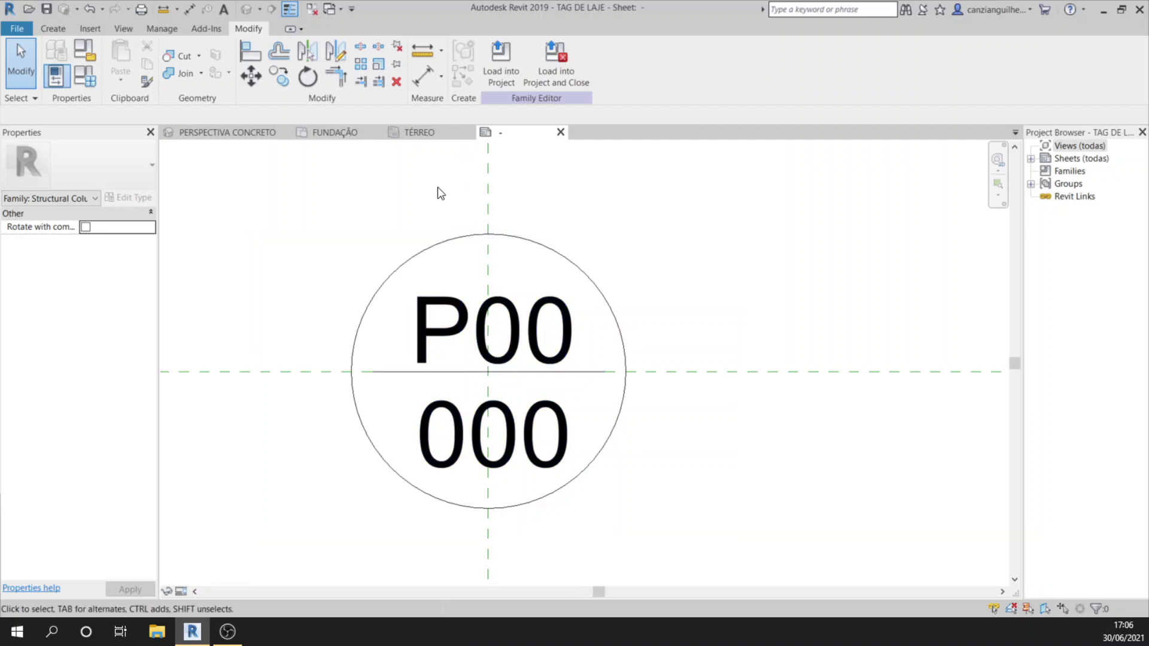
Load the TAG DE LAJE family into the project and try to tag the leftmost TÉRREO slab.
left_click(497, 69)
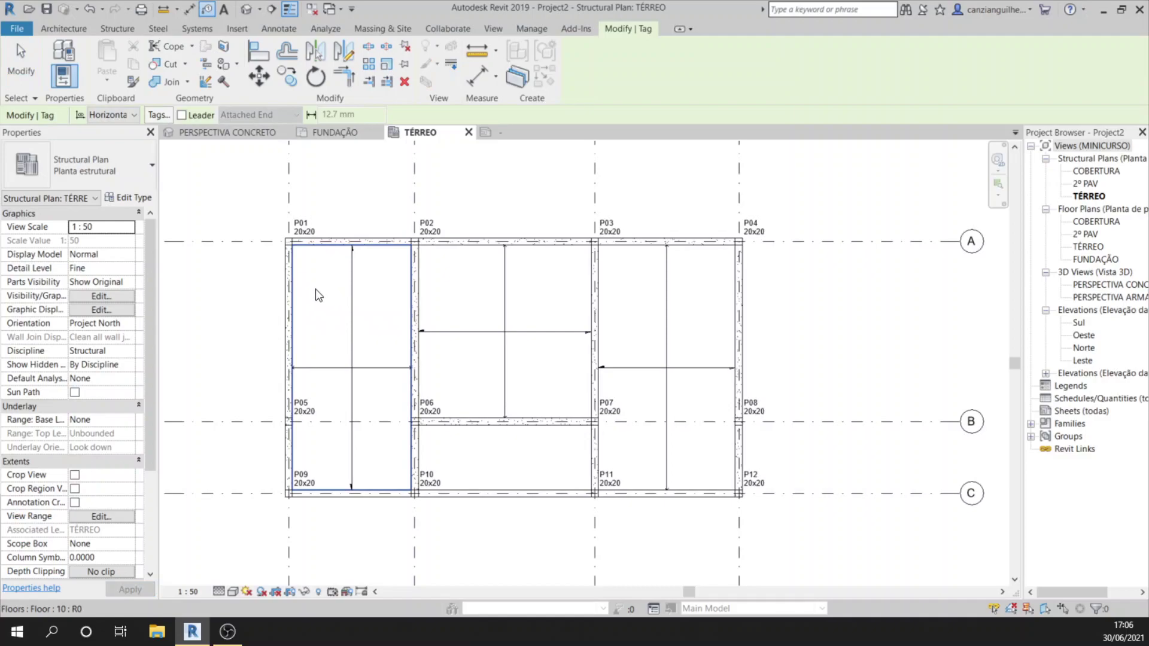
scroll(299, 285, "up", 2)
left_click(341, 298)
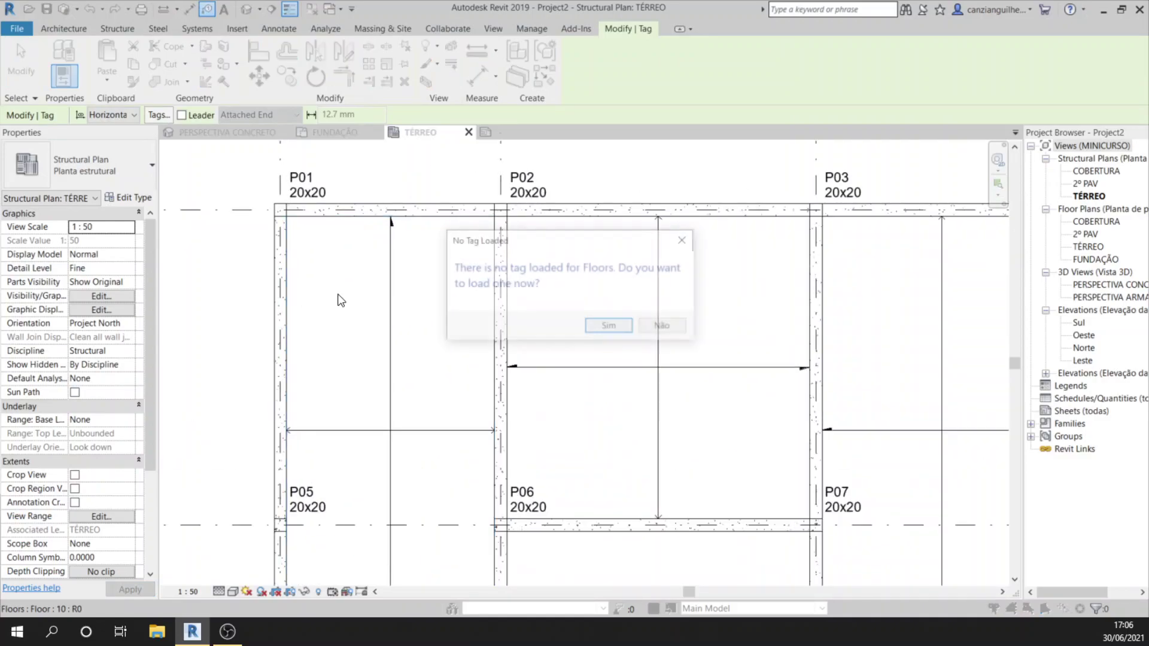
left_click(683, 324)
key("Escape")
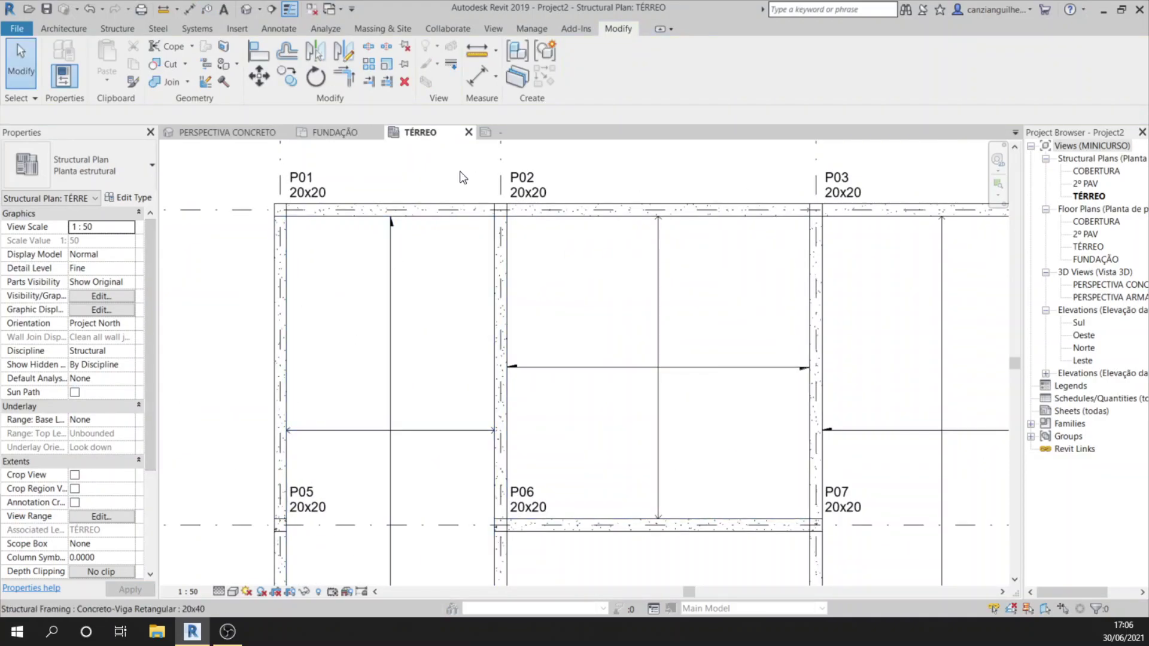
Change the category of the TAG DE LAJE family to Floor Tags.
left_click(494, 132)
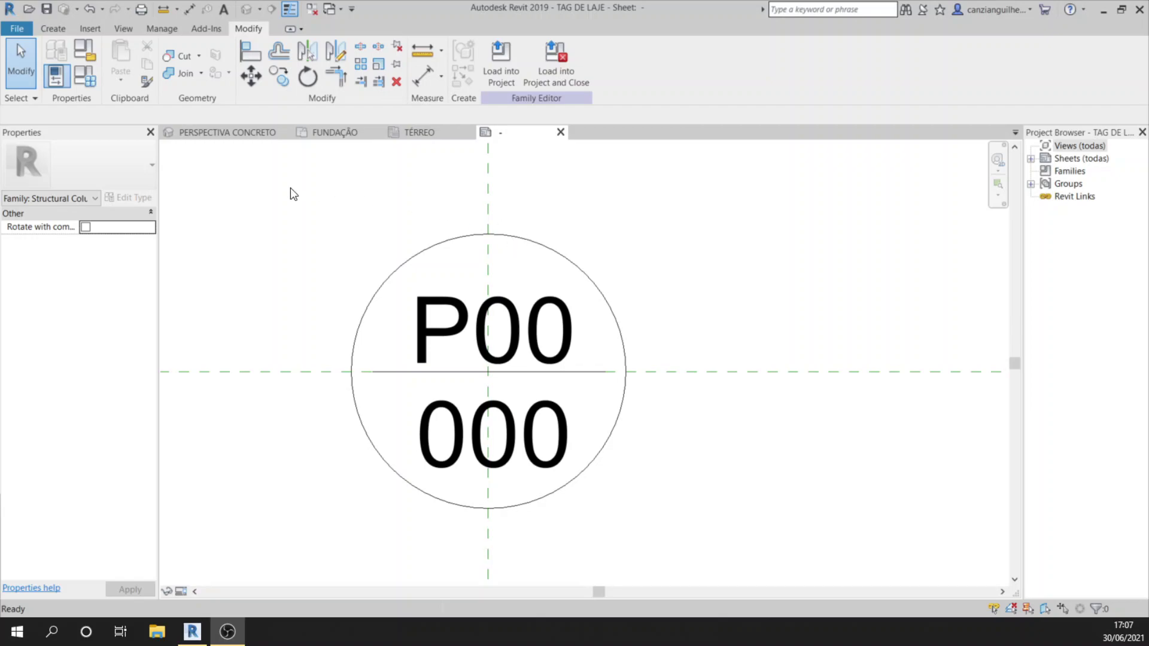
left_click(89, 52)
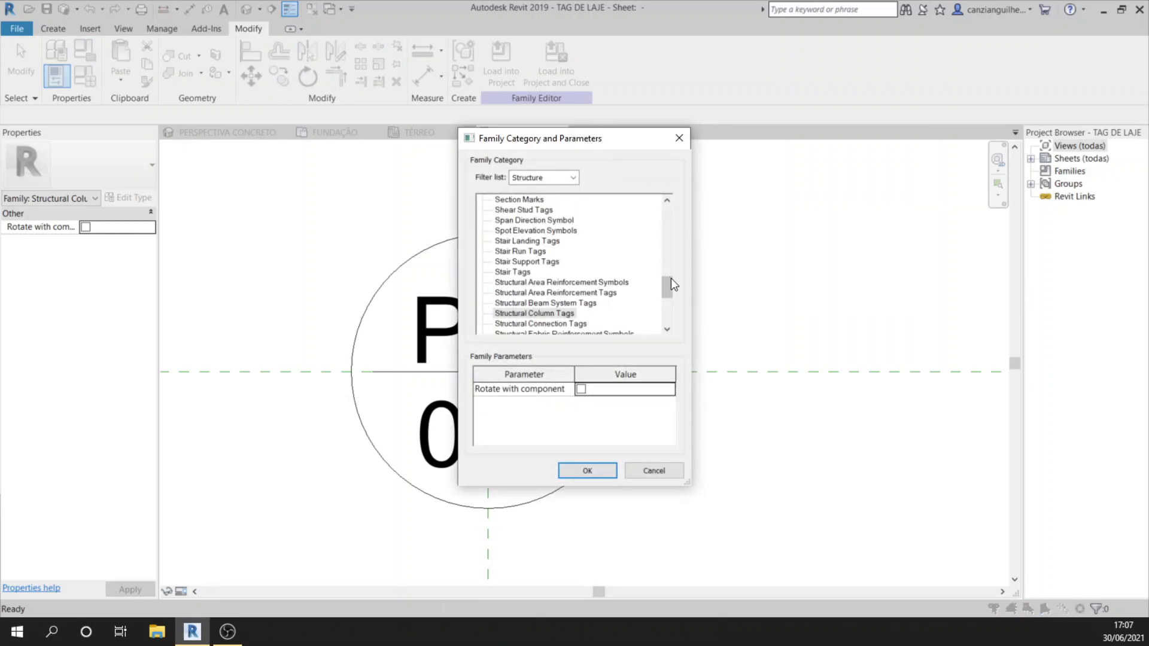
left_click_drag(670, 293, 668, 275)
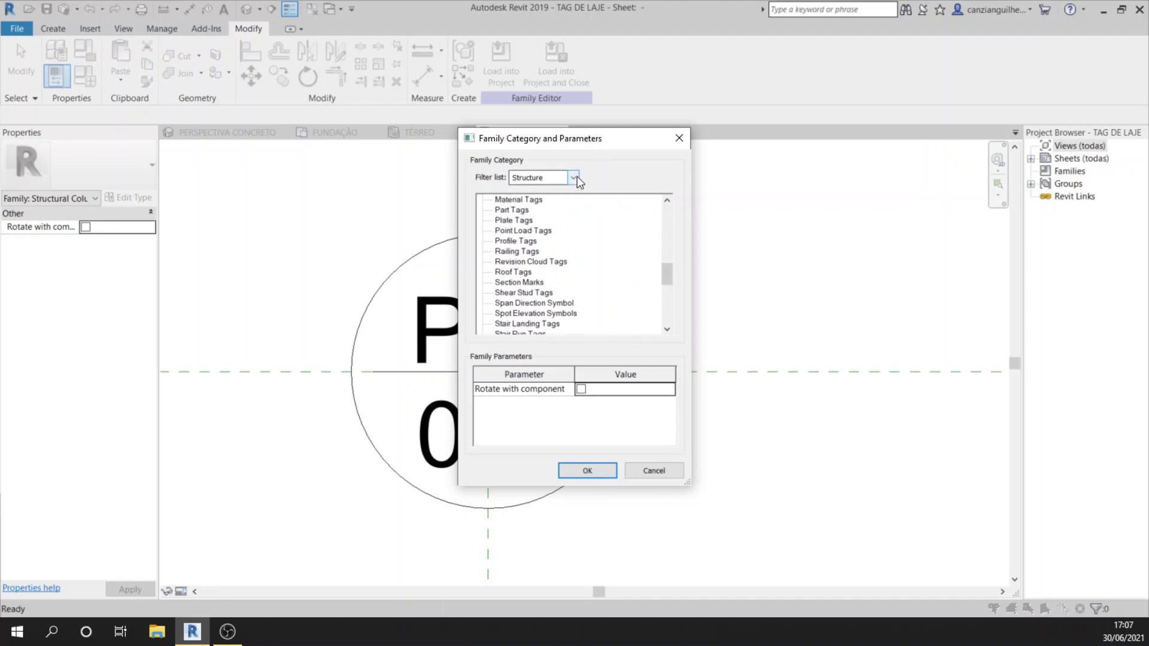
left_click(577, 176)
left_click(577, 176)
left_click_drag(667, 270, 667, 240)
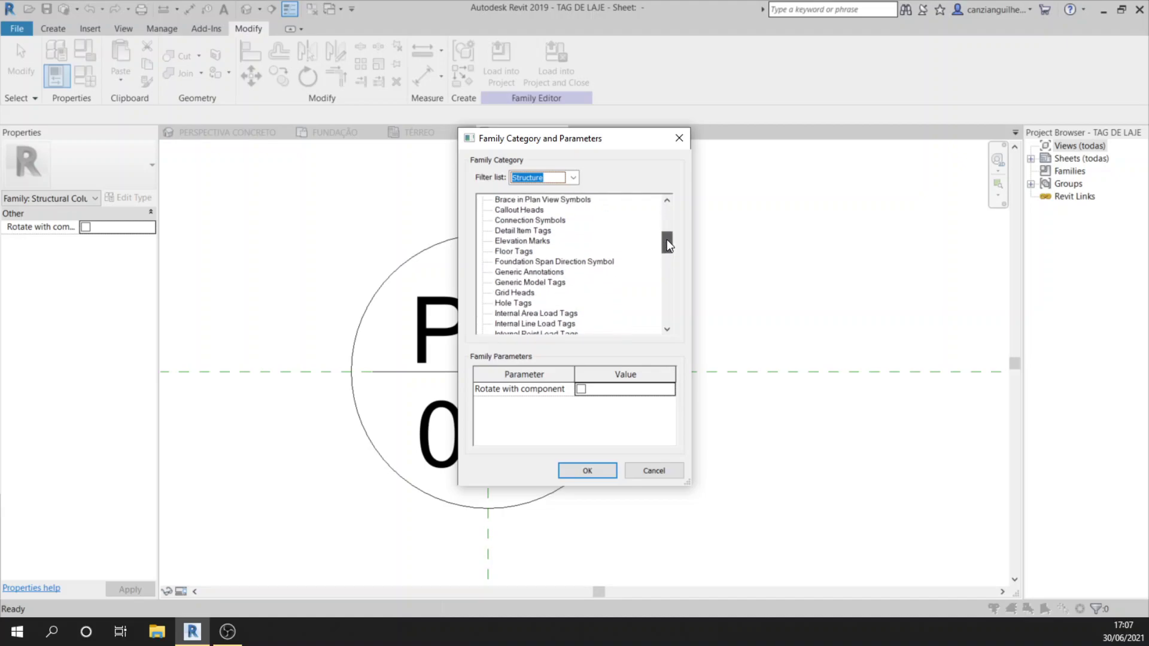
left_click(516, 252)
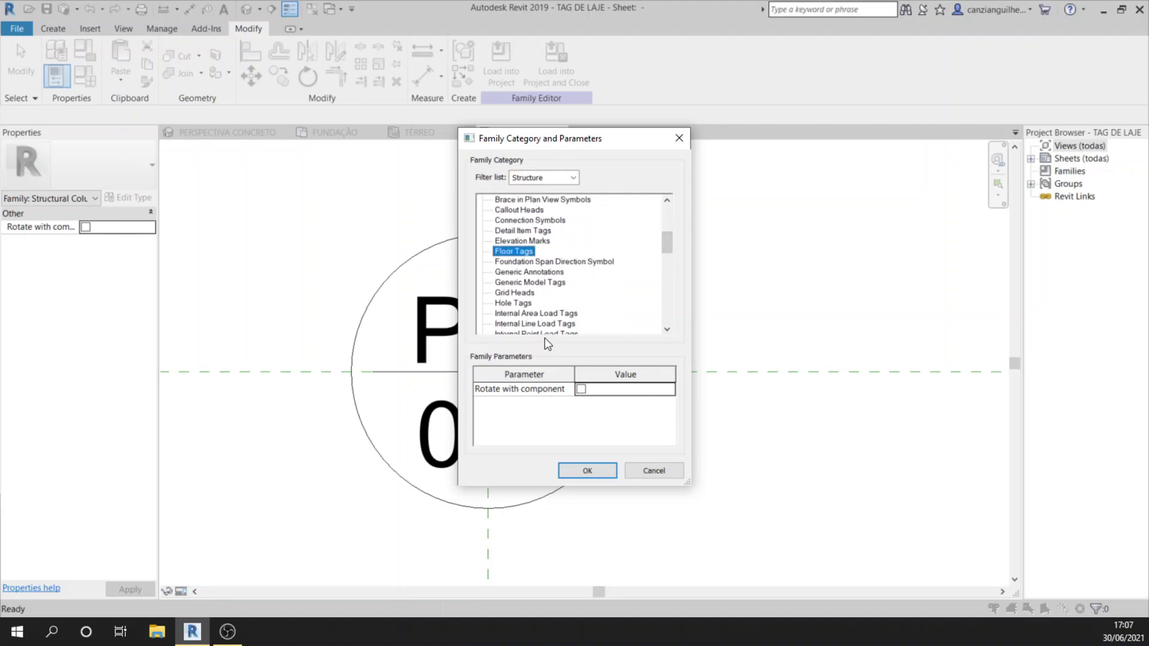
left_click(585, 470)
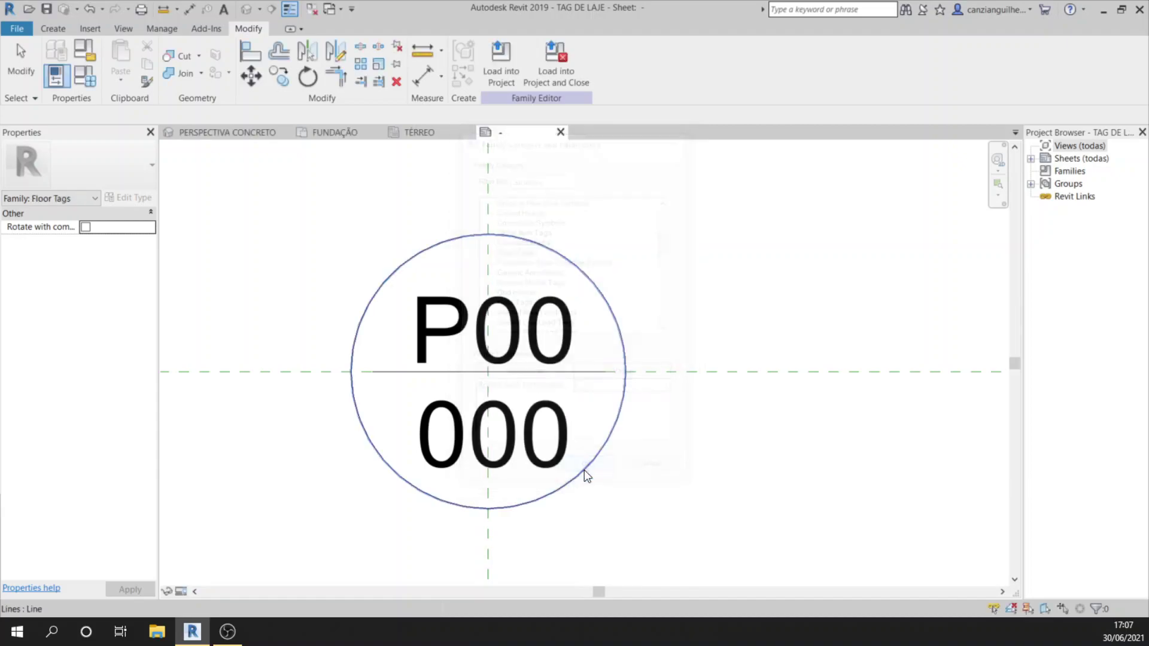
Try to load the recategorized TAG DE LAJE family into the project.
left_click(497, 69)
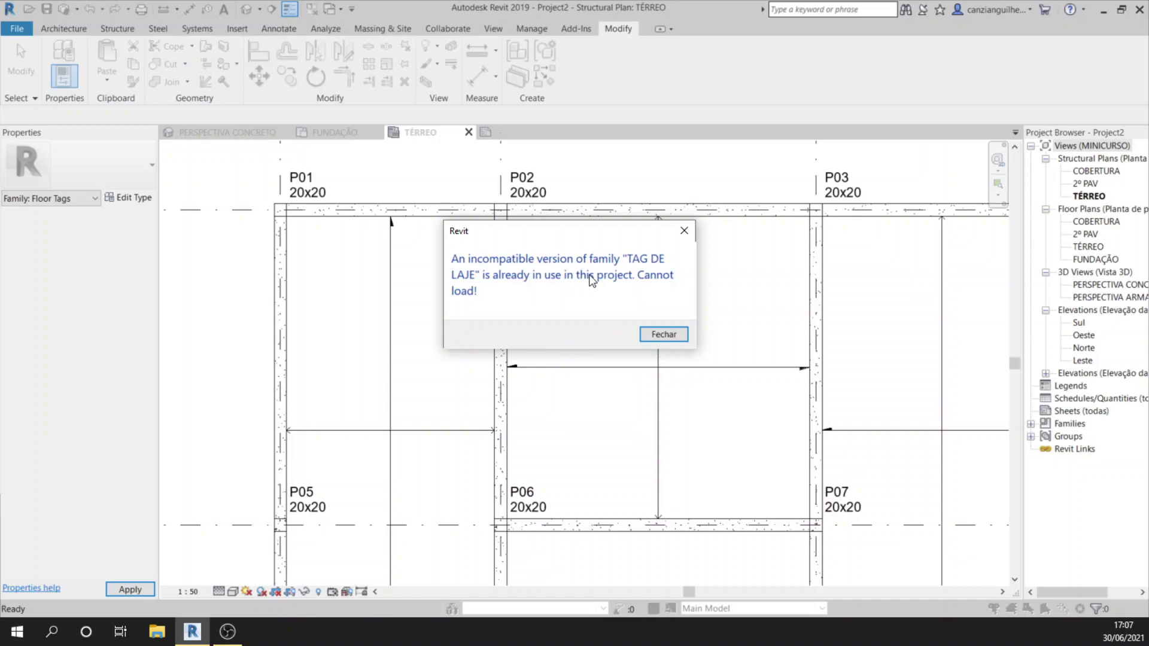
left_click(649, 333)
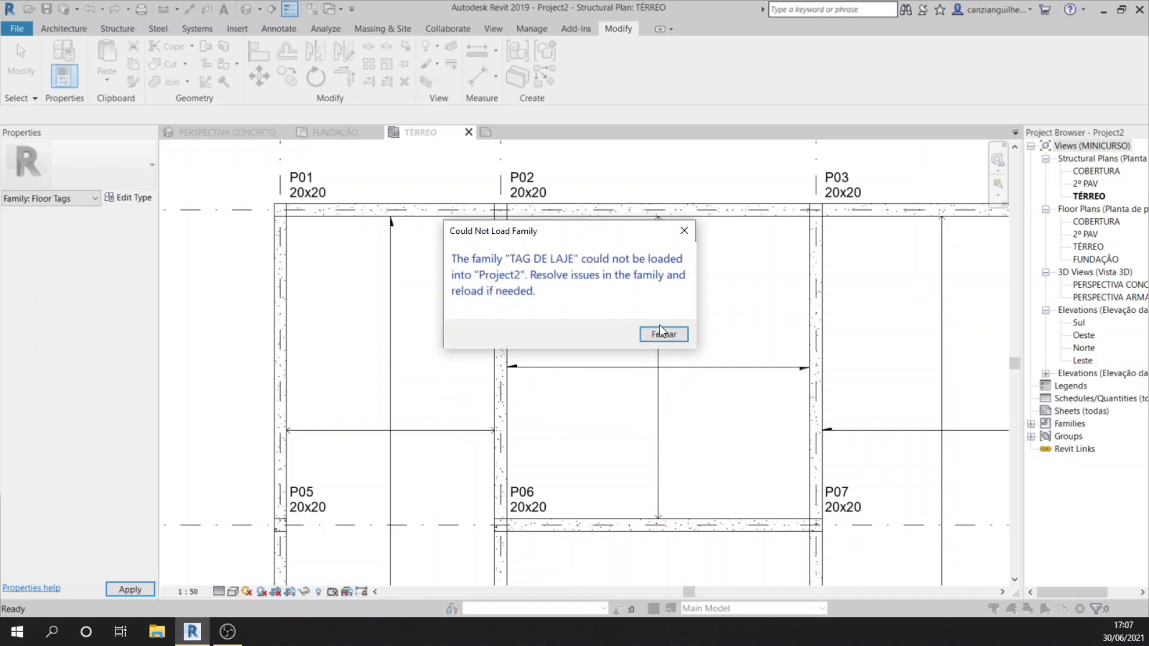
left_click(663, 335)
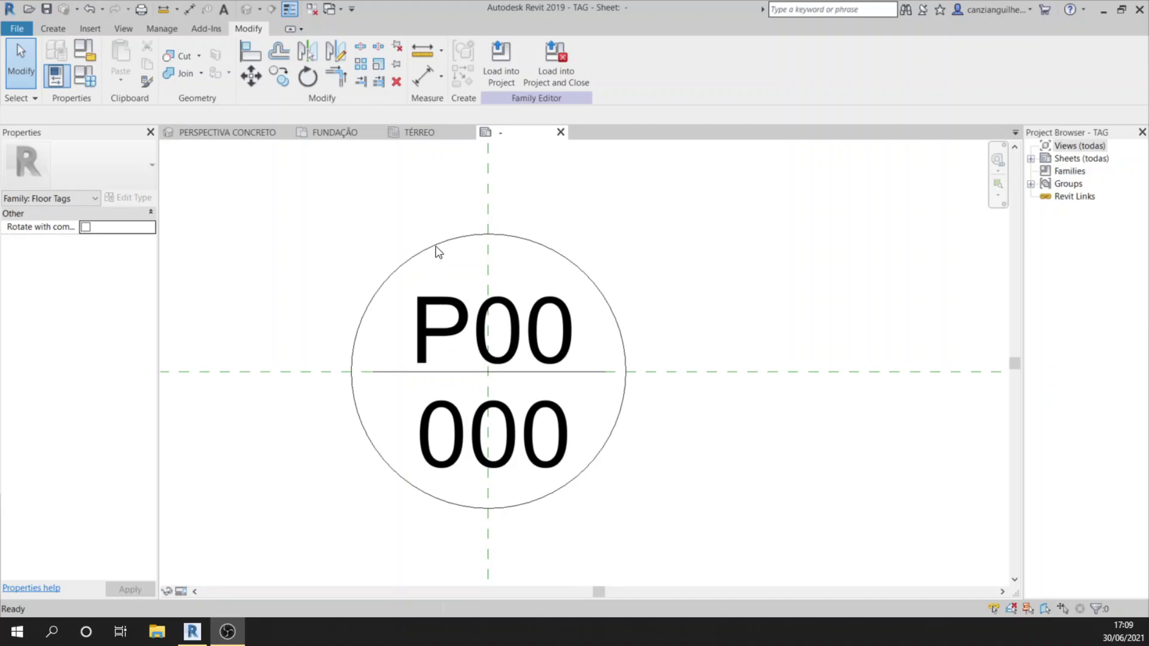
Try the TAG DE LAJE type on the P01 column tag in the TÉRREO plan and undo the change.
left_click(422, 132)
left_click(344, 132)
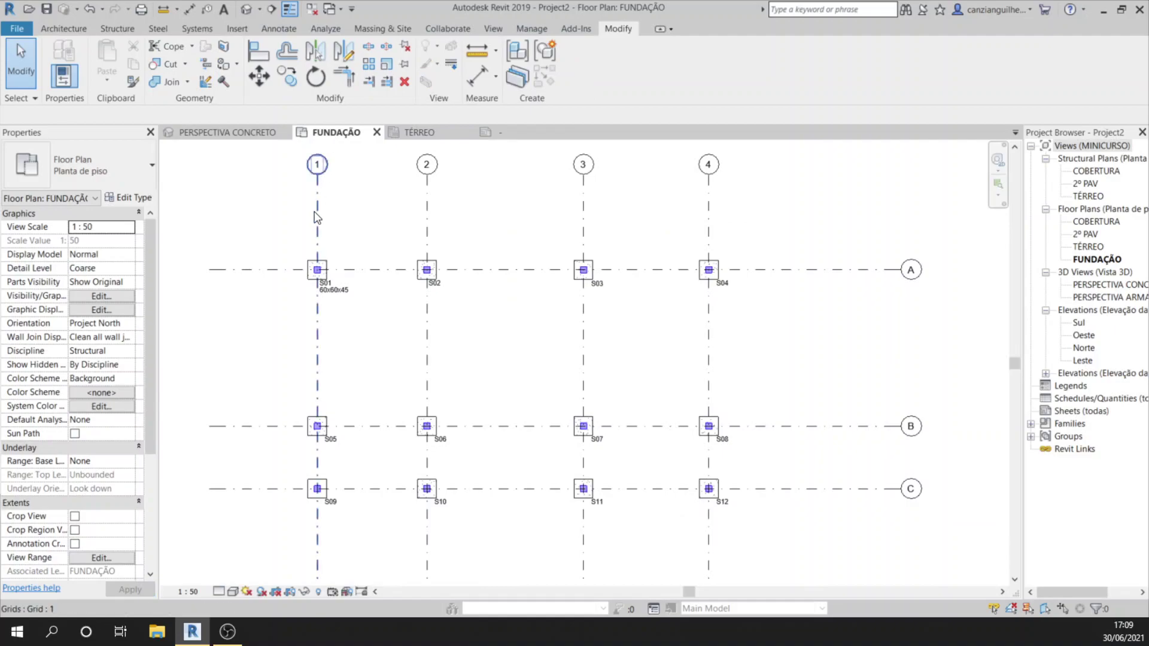
scroll(332, 227, "up", 2)
left_click(412, 133)
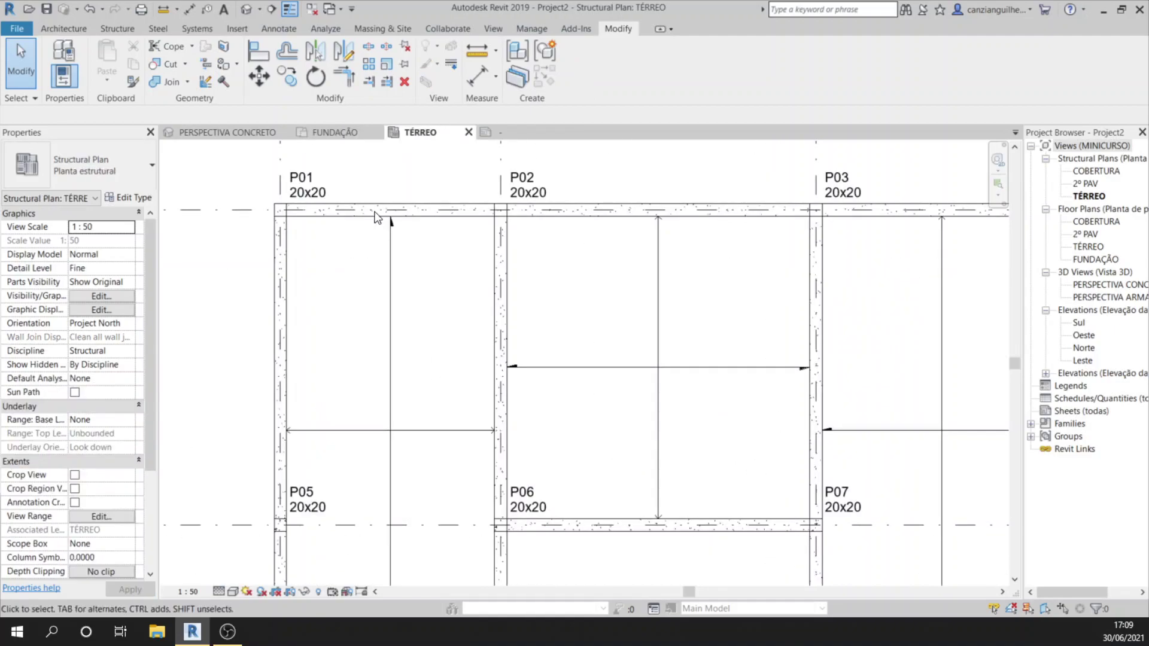
left_click(305, 184)
left_click(88, 182)
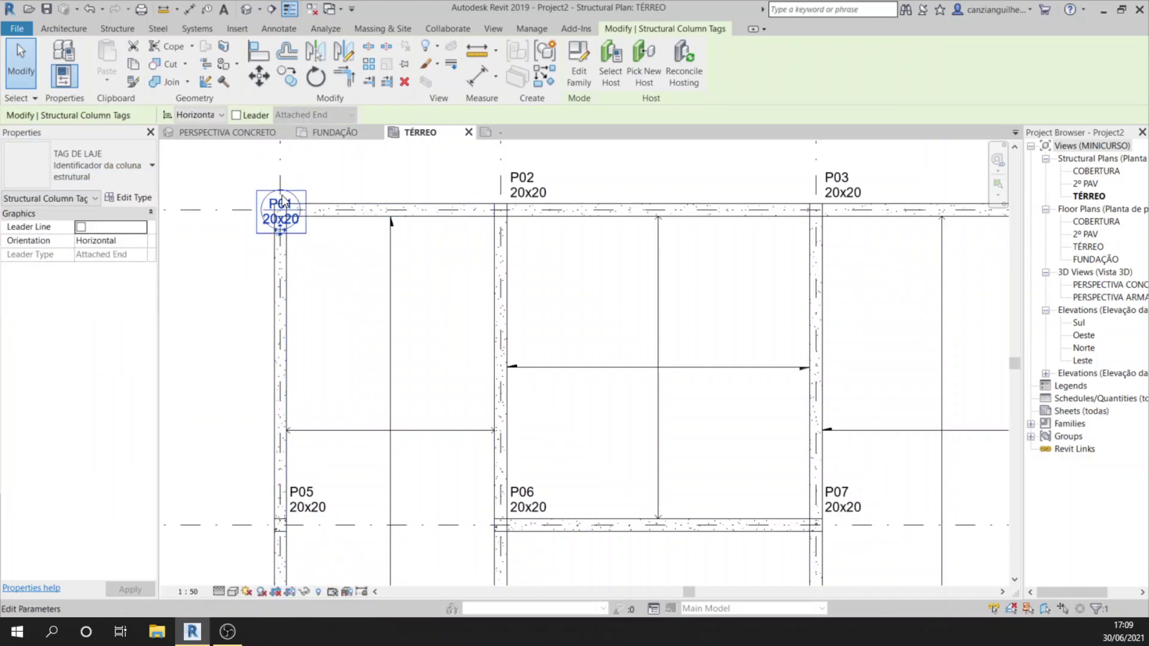
key("ctrl+z")
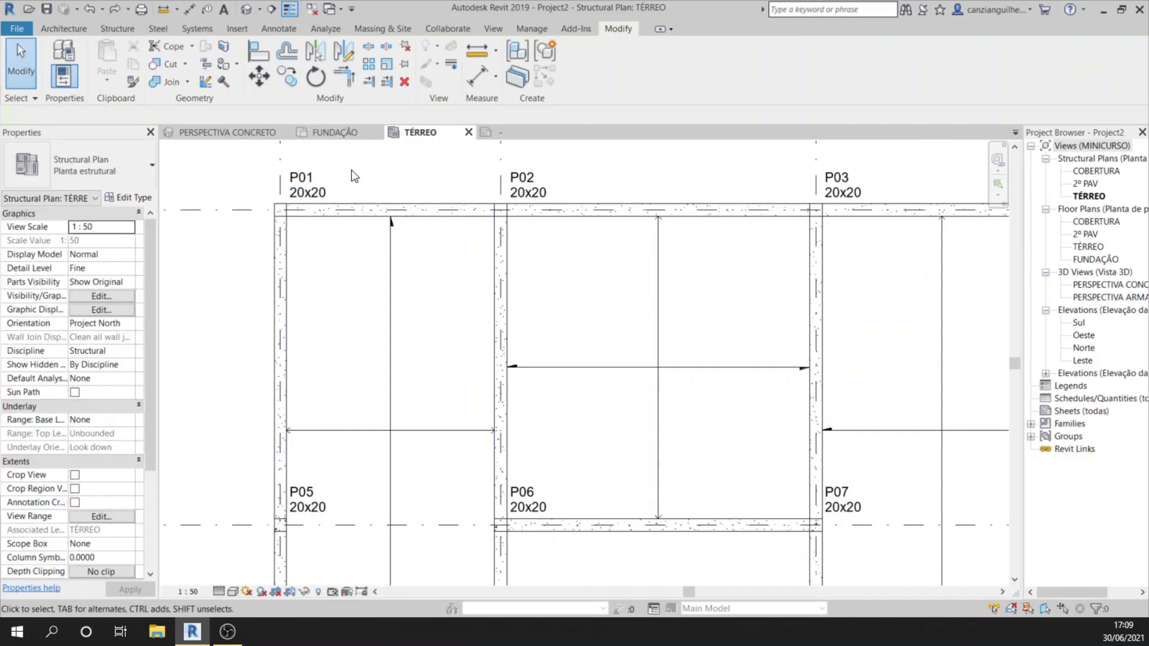
Load the TAG floor tag family into the project and tag the leftmost TÉRREO slab by category without a leader.
left_click(537, 134)
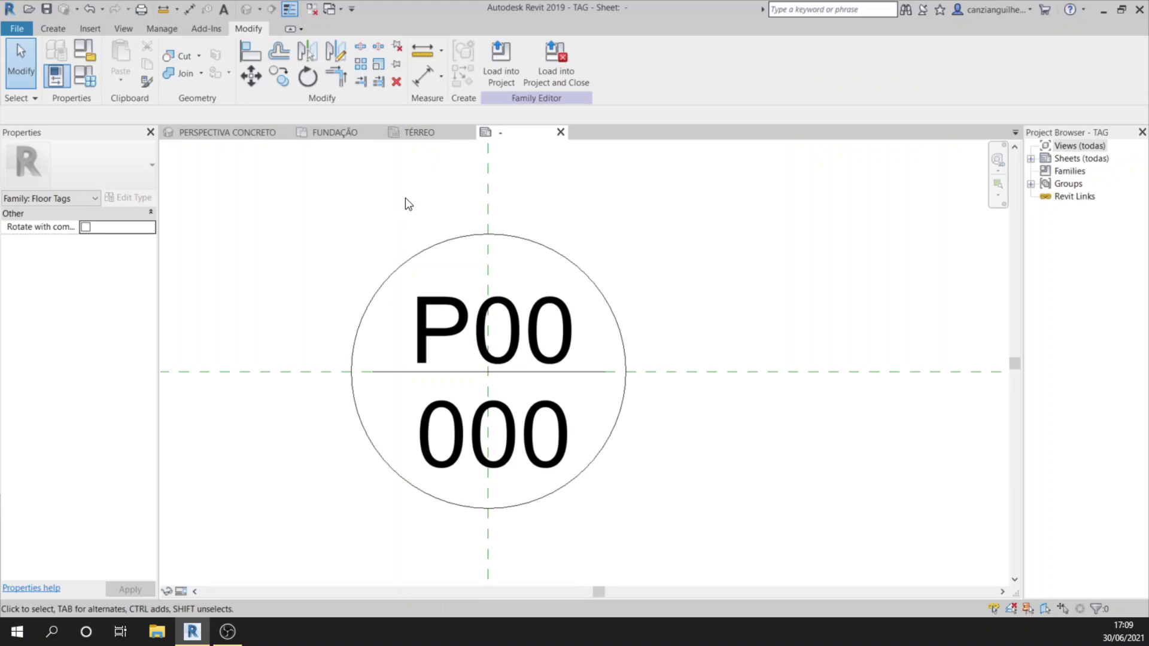
left_click(501, 71)
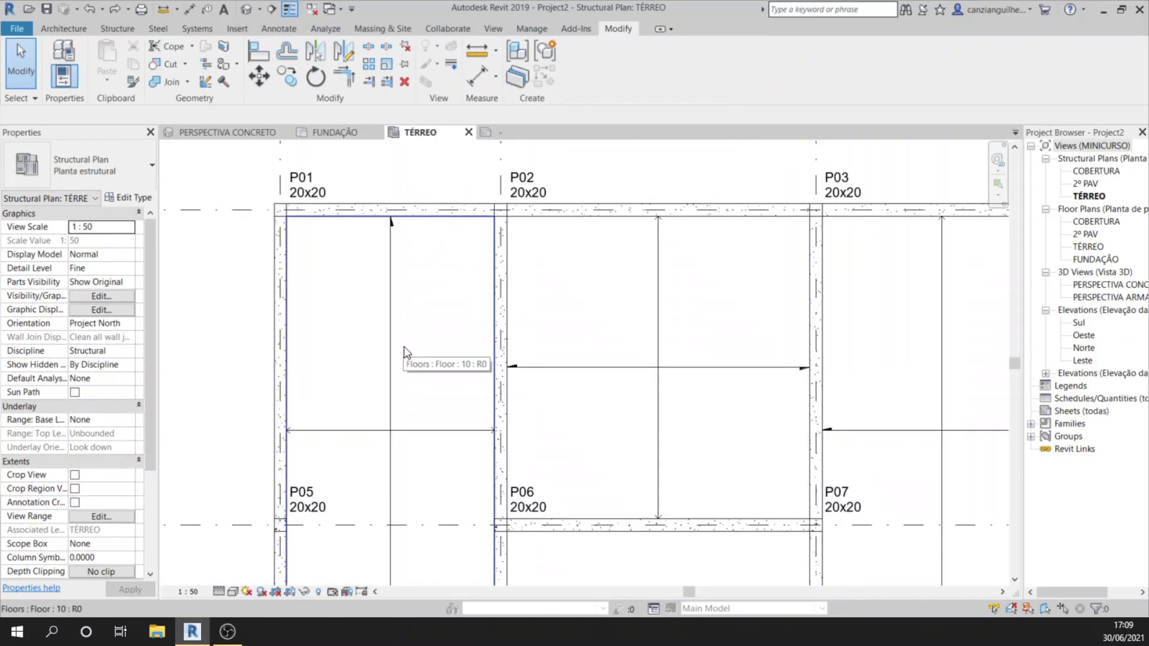
middle_click_drag(407, 353, 421, 277)
left_click(418, 317)
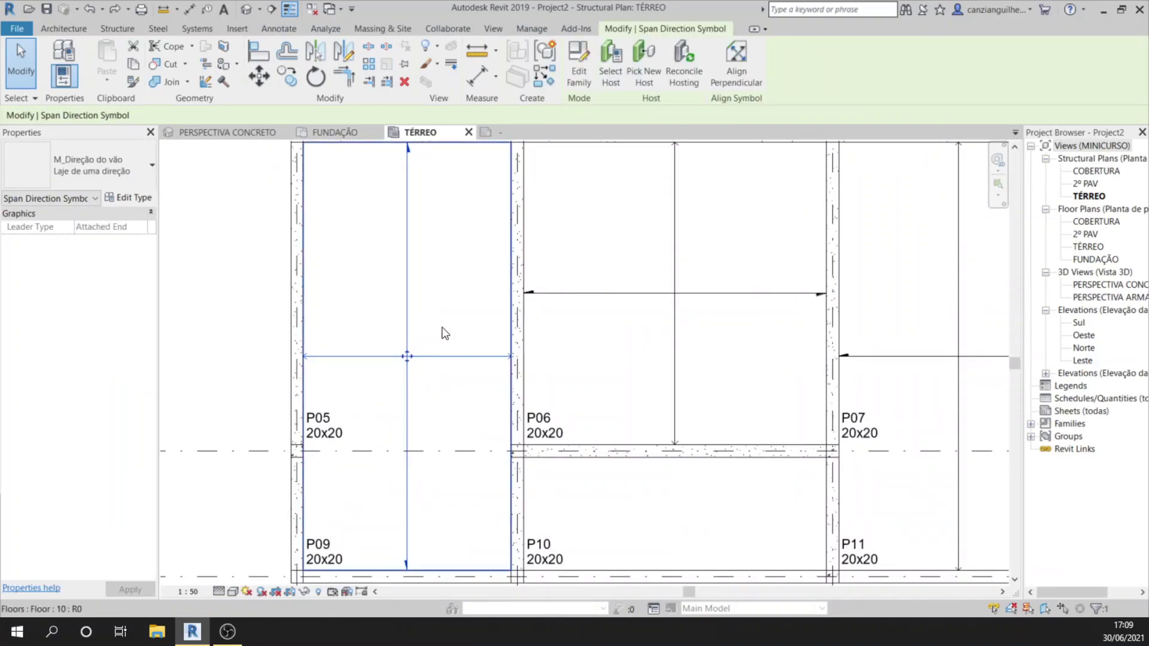
key("Escape")
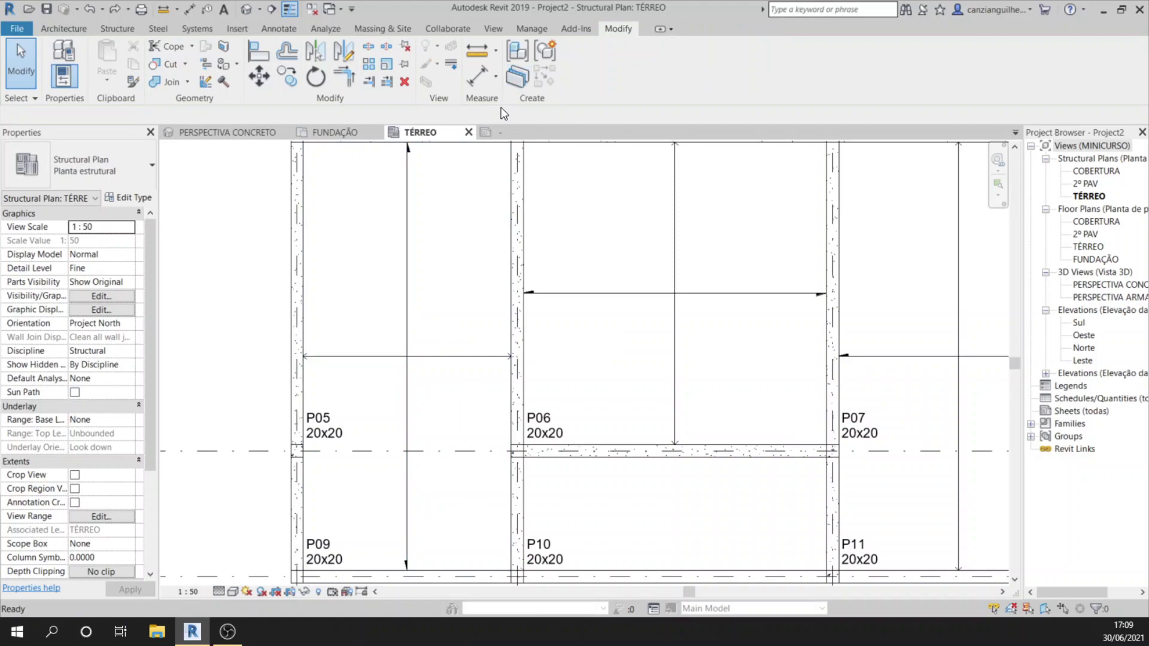
left_click(278, 29)
left_click(557, 60)
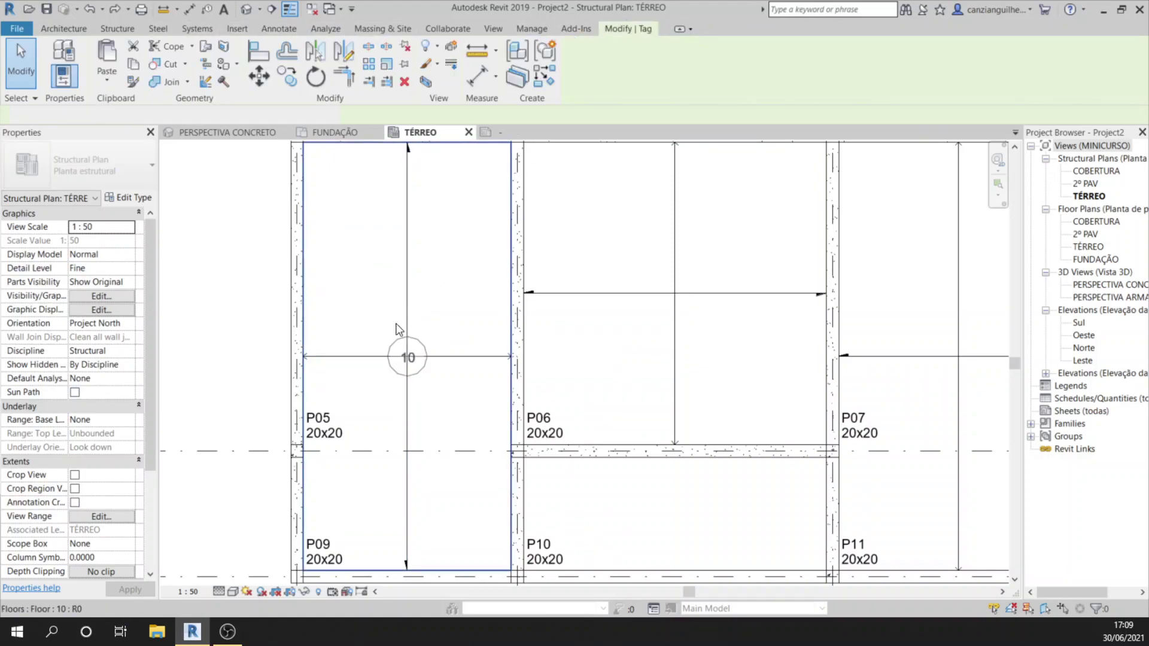
left_click(393, 367)
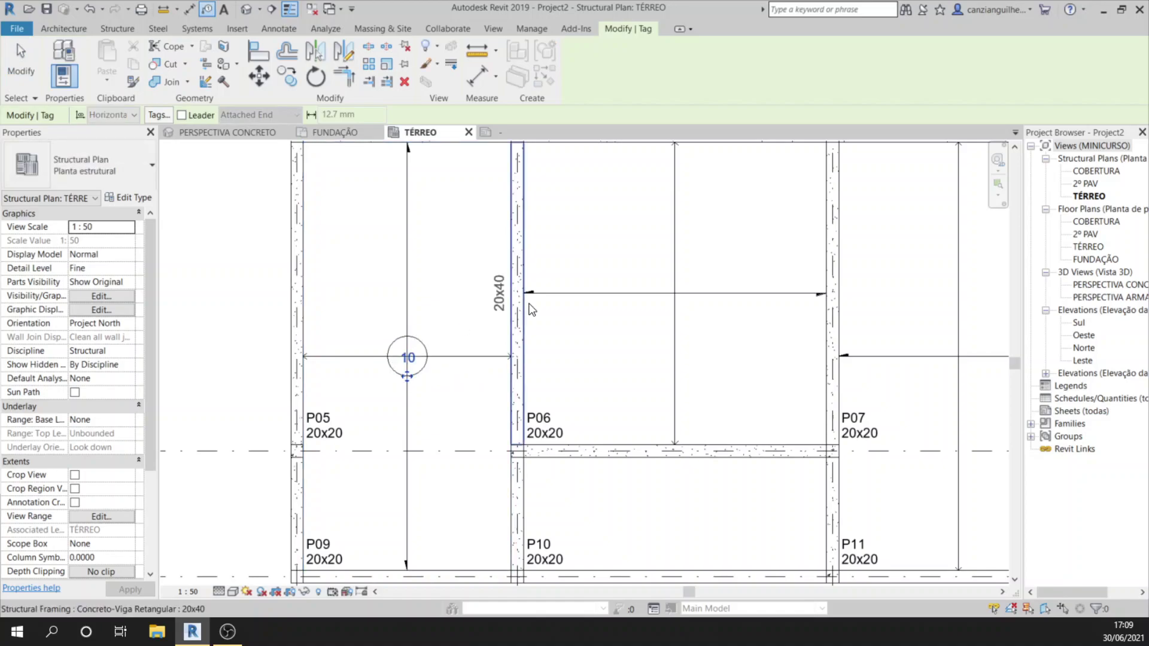
key("Escape")
key("Escape")
Set the Mark of the leftmost TÉRREO slab to L01.
scroll(433, 346, "up", 5)
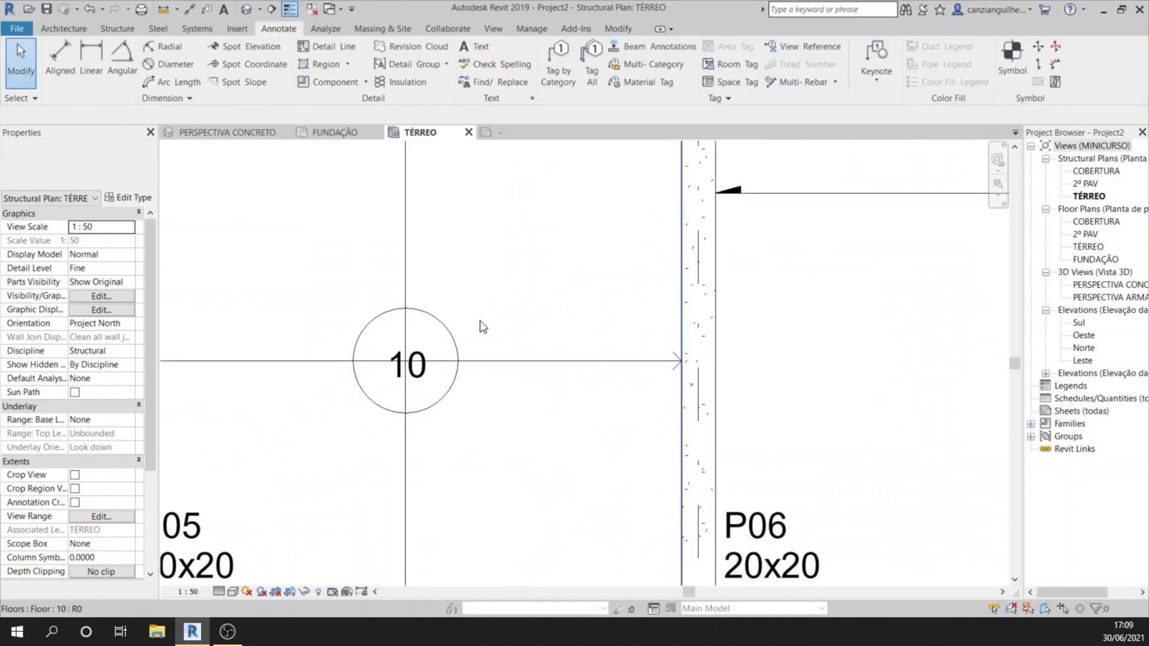
left_click(490, 277)
scroll(490, 277, "down", 3)
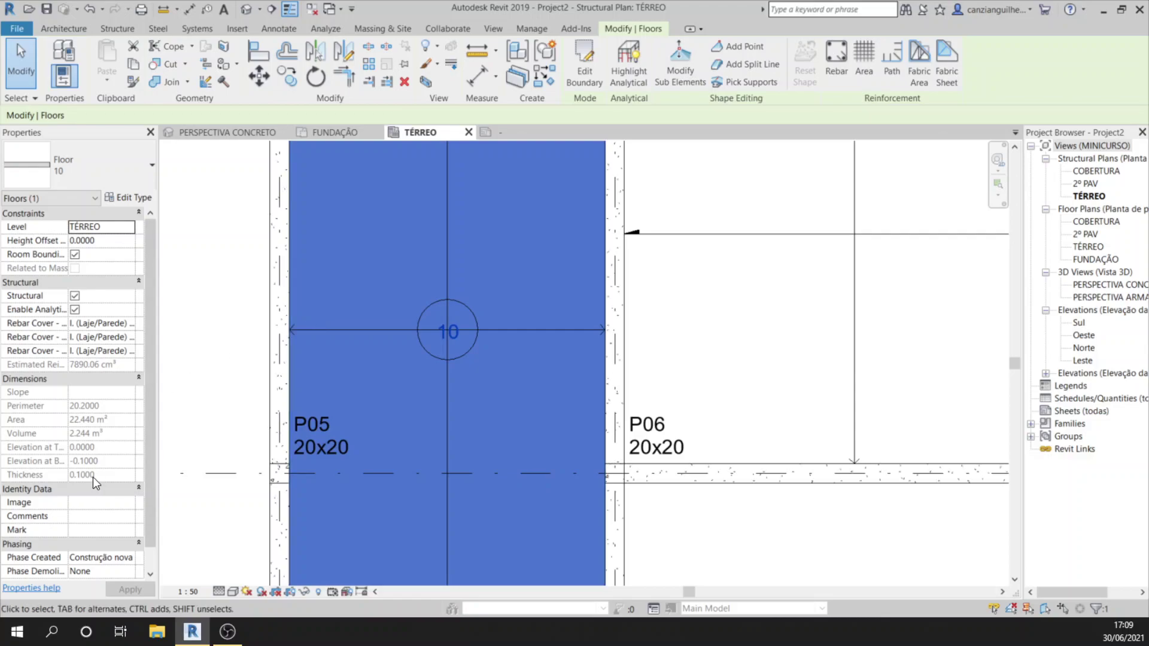
left_click(83, 529)
type("L01")
left_click(192, 380)
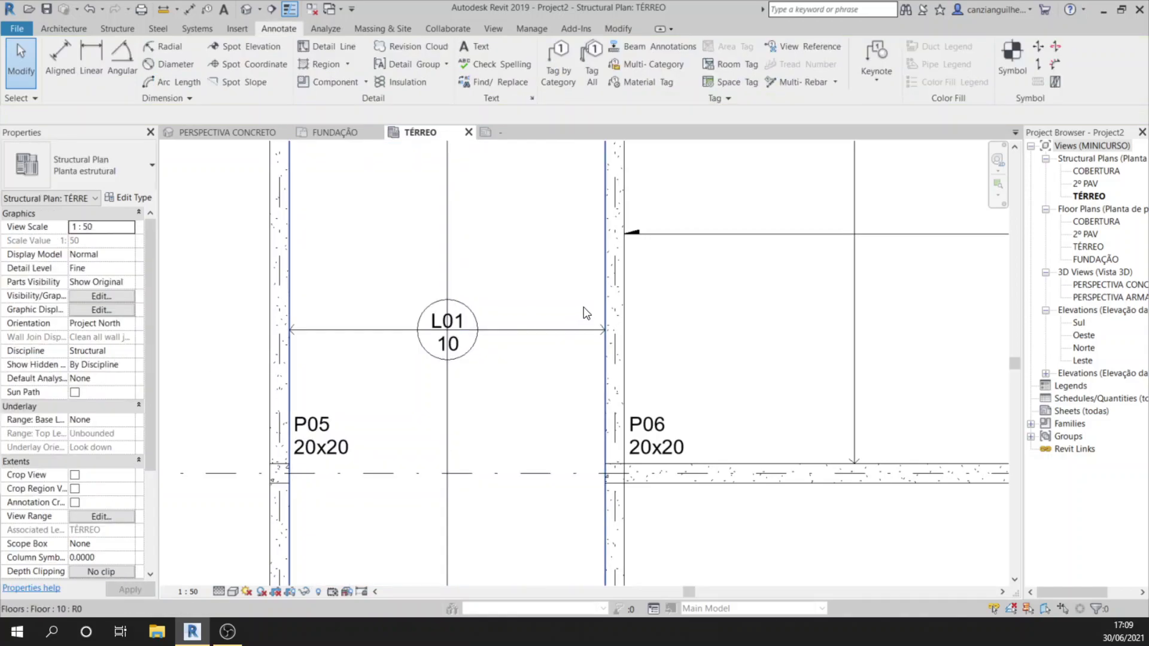
Move the L01 slab tag up and to the left, clear of the span direction symbol's lines.
left_click(470, 303)
mouse_move(470, 304)
left_mouse_down()
mouse_move(418, 306)
mouse_move(398, 293)
left_mouse_up()
left_click(250, 307)
scroll(458, 299, "down", 2)
scroll(455, 270, "up", 3)
scroll(391, 339, "up", 3)
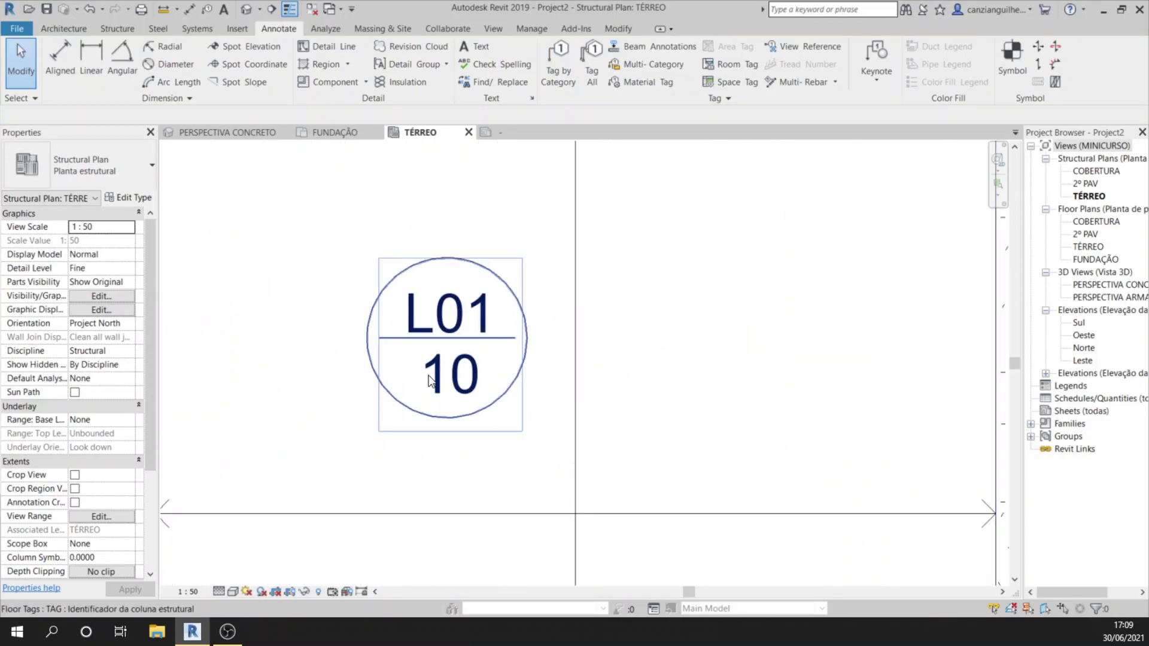
scroll(455, 362, "down", 3)
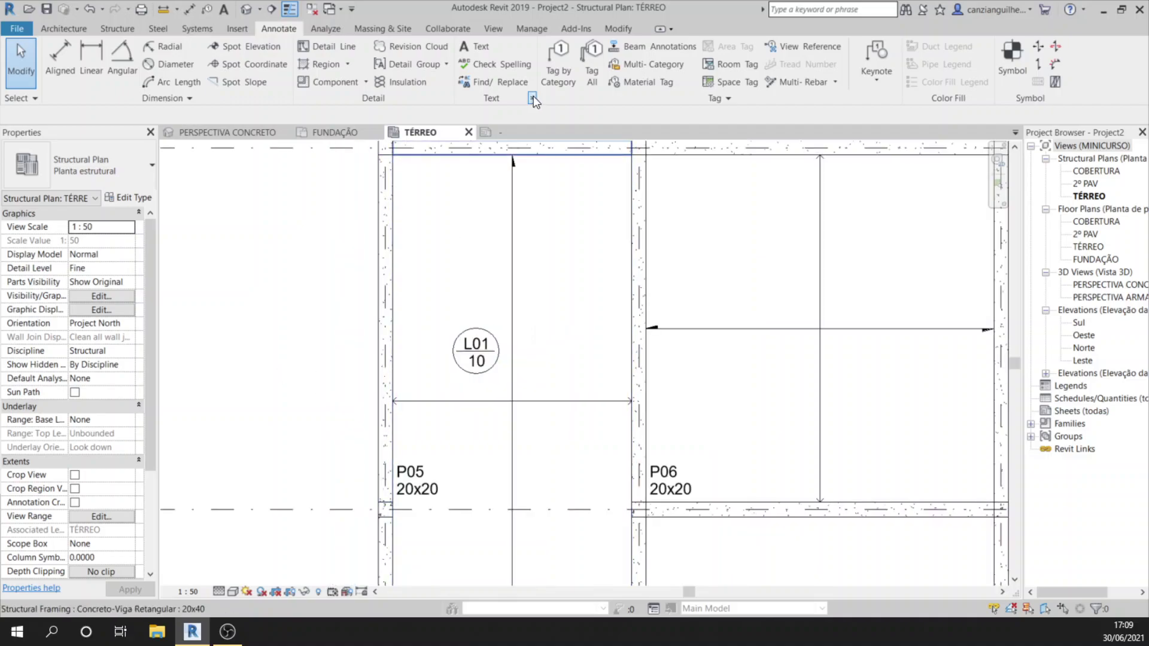
Set the Mark of the slab between columns P02, P03, P06 and P07 to L02.
left_click(819, 264)
middle_click_drag(819, 265, 620, 245)
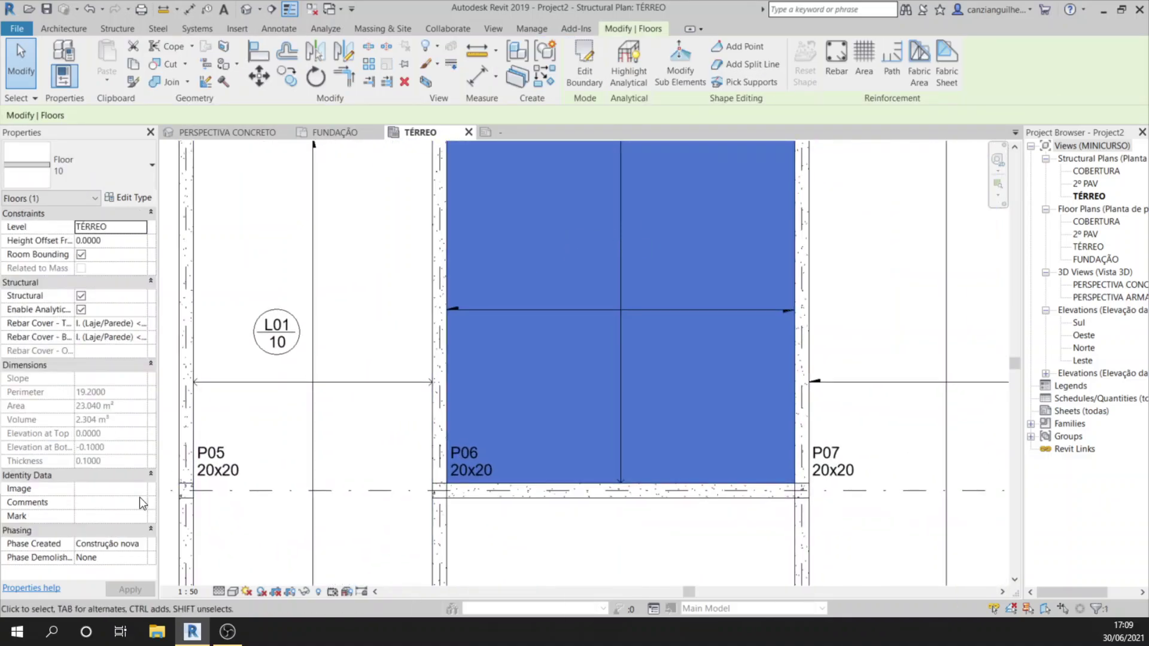
left_click(96, 516)
type("L0")
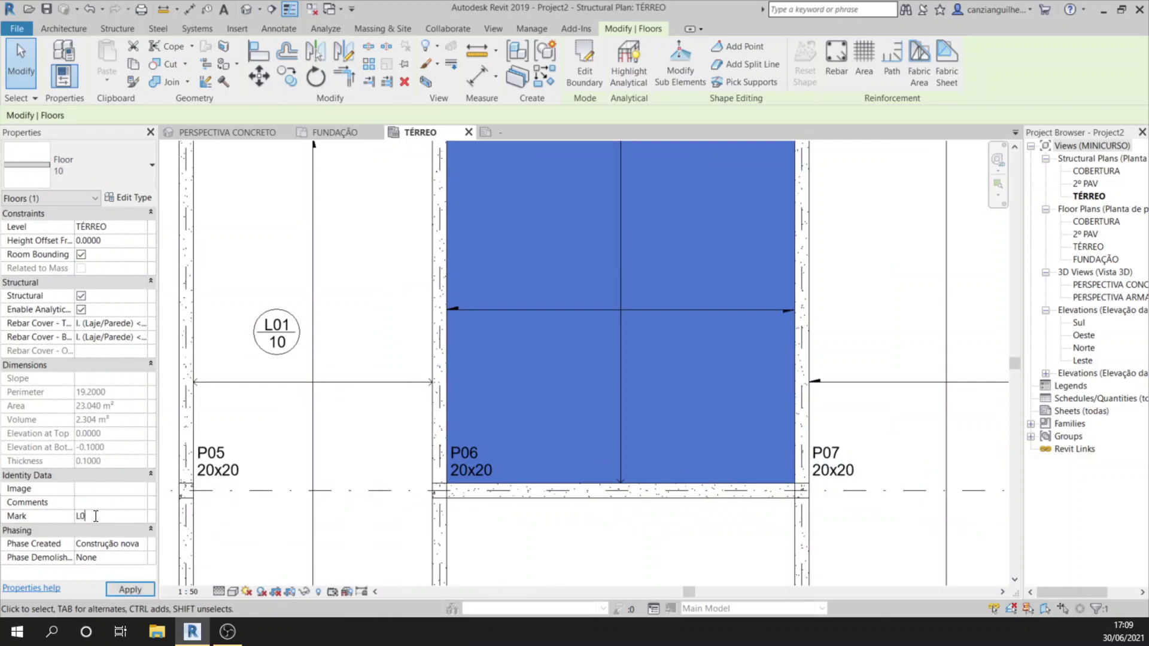
type("2")
key("Return")
Set the Mark of the small slab between columns P06, P07, P10 and P11 to L03.
scroll(505, 286, "down", 3)
left_click(549, 472)
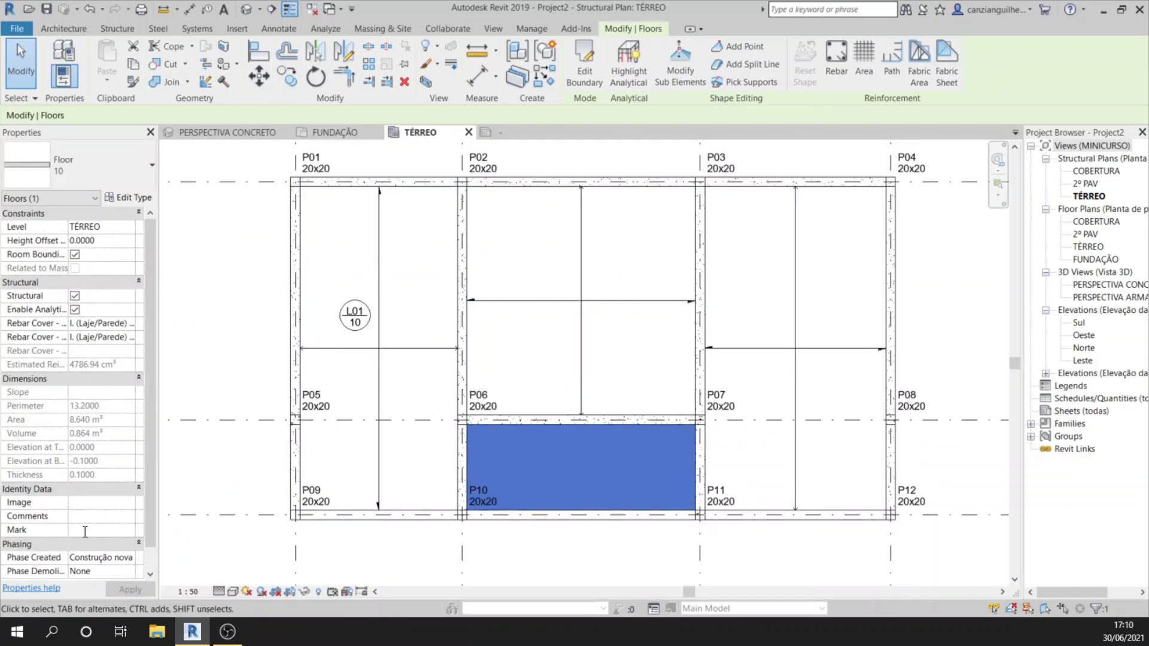
type("L03")
key("Return")
key("Escape")
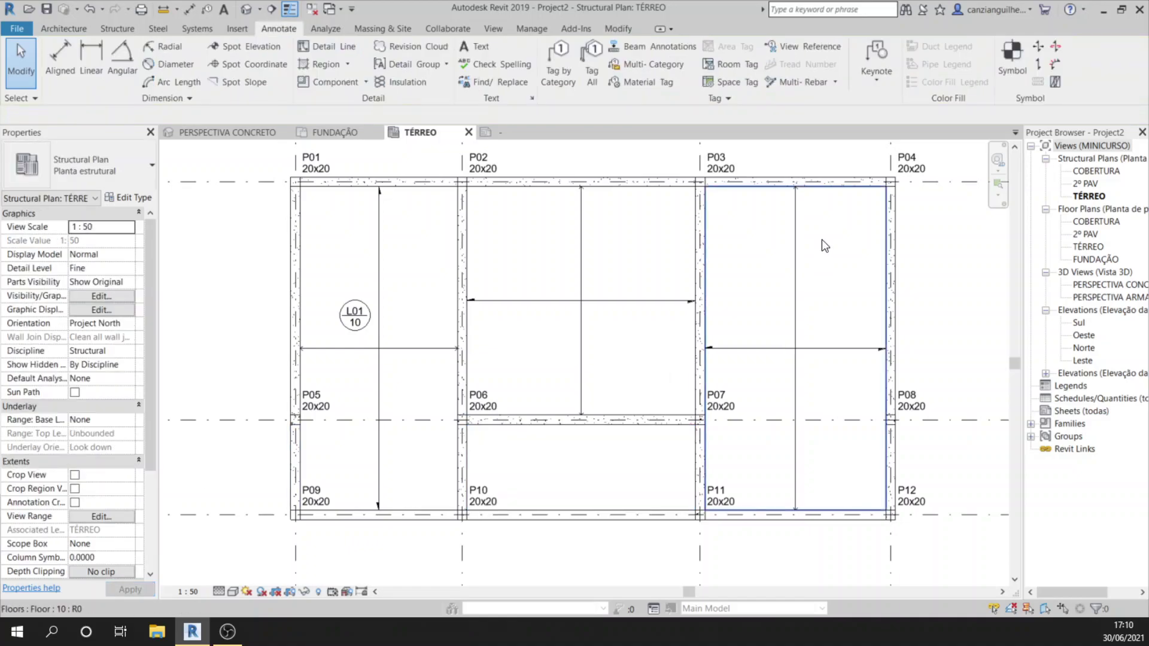
Set the Mark of the slab between columns P03, P04, P11 and P12 to L04.
left_click(821, 239)
left_click(104, 517)
type("L0")
key("Return")
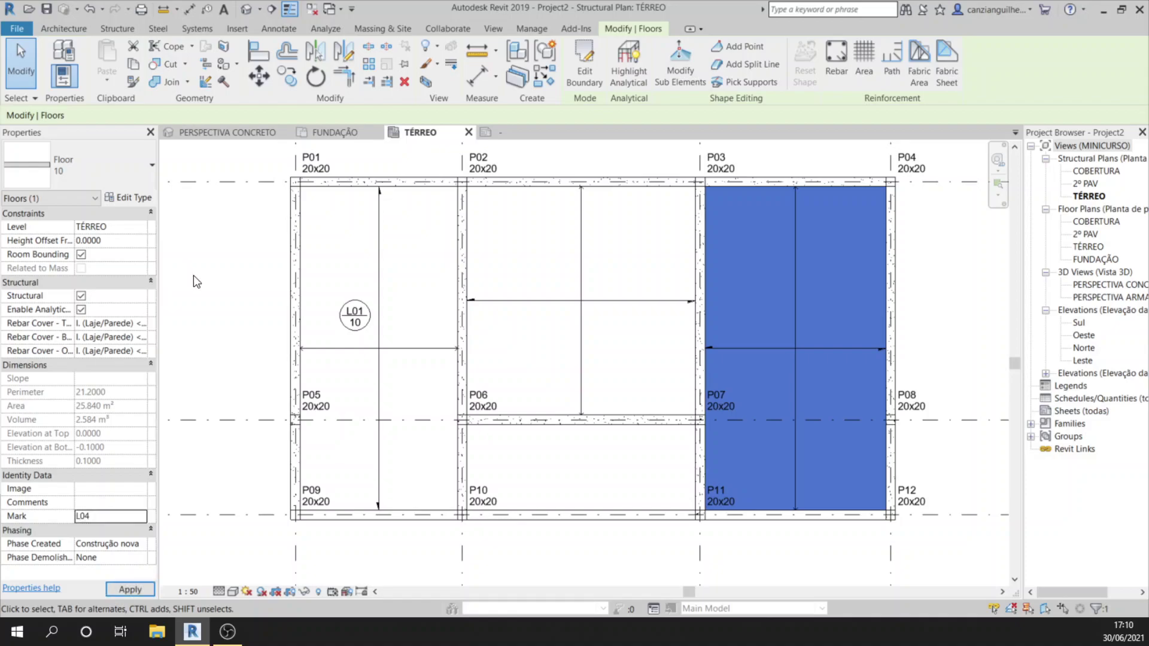
key("Escape")
Tag slabs L02, L03 and L04 by category in the TÉRREO plan.
left_click(559, 66)
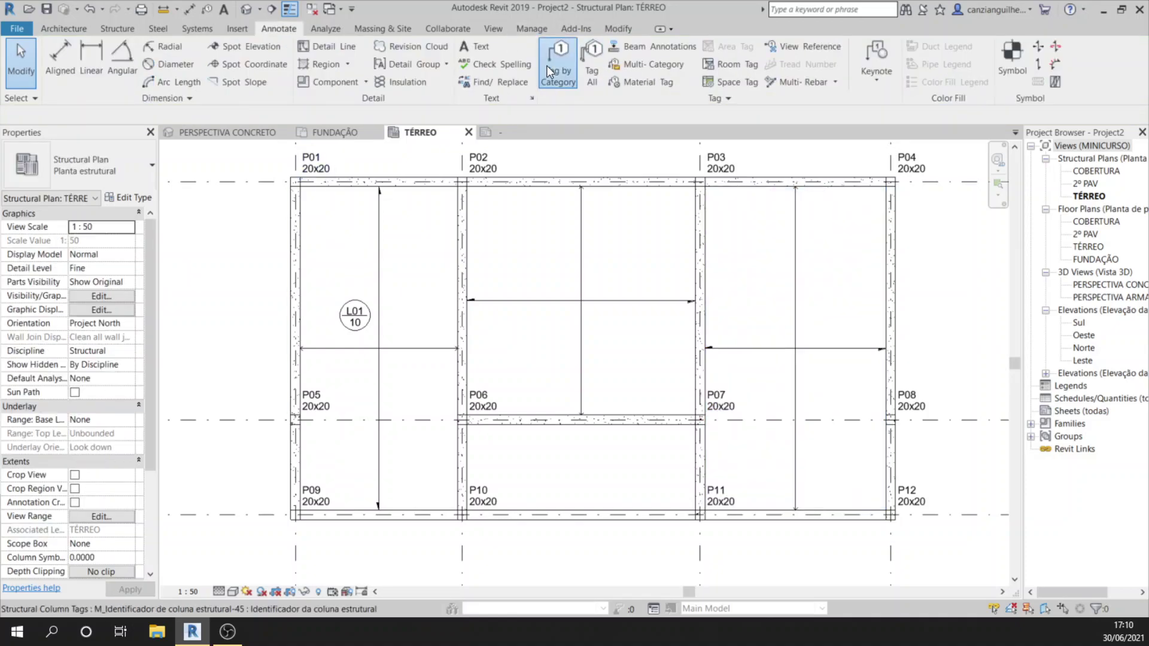
left_click(570, 272)
left_click(578, 455)
left_click(811, 275)
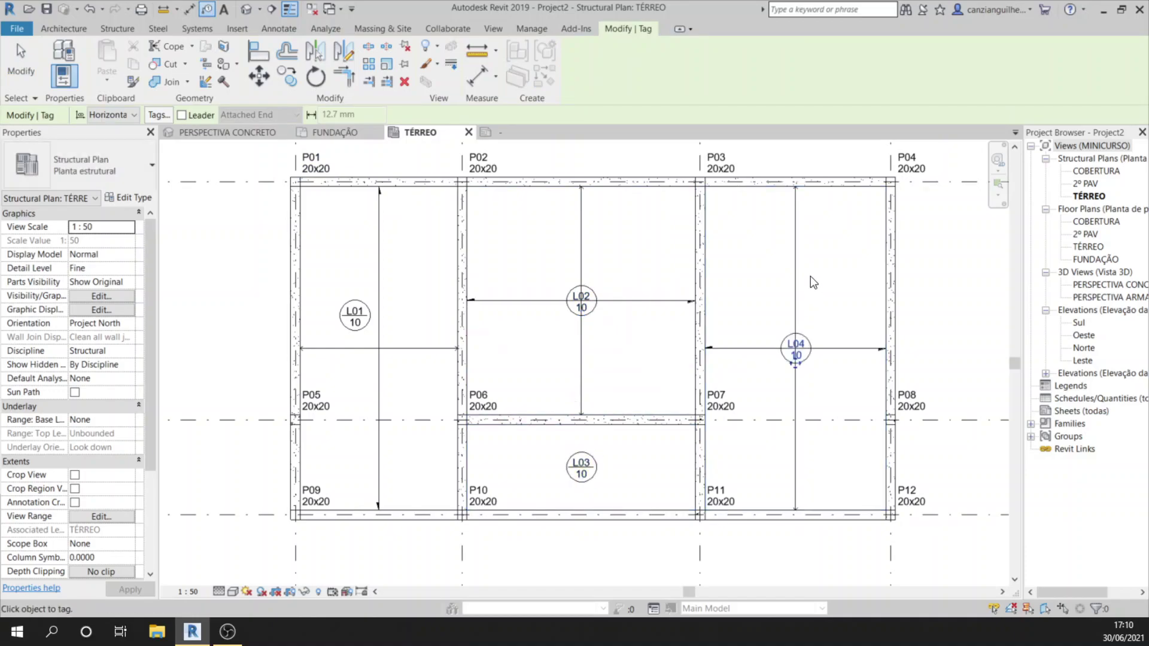
key("Escape")
key("Escape")
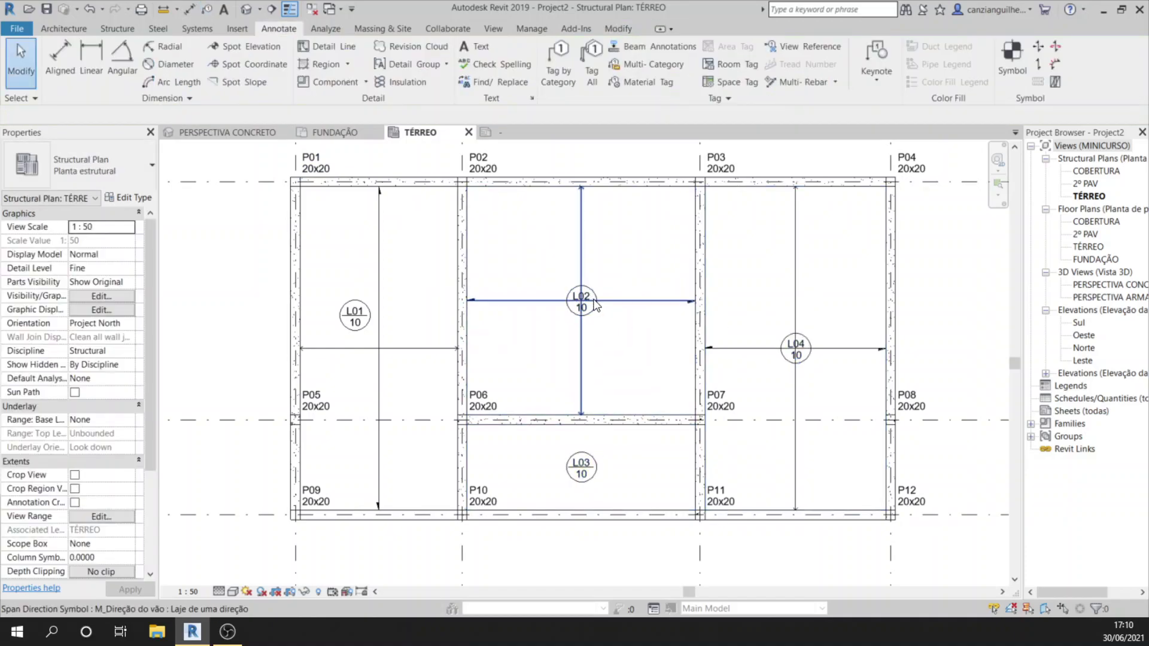
Move the L02 and L04 slab tags up and left, clear of the span direction symbols in the TÉRREO plan.
left_click(575, 316)
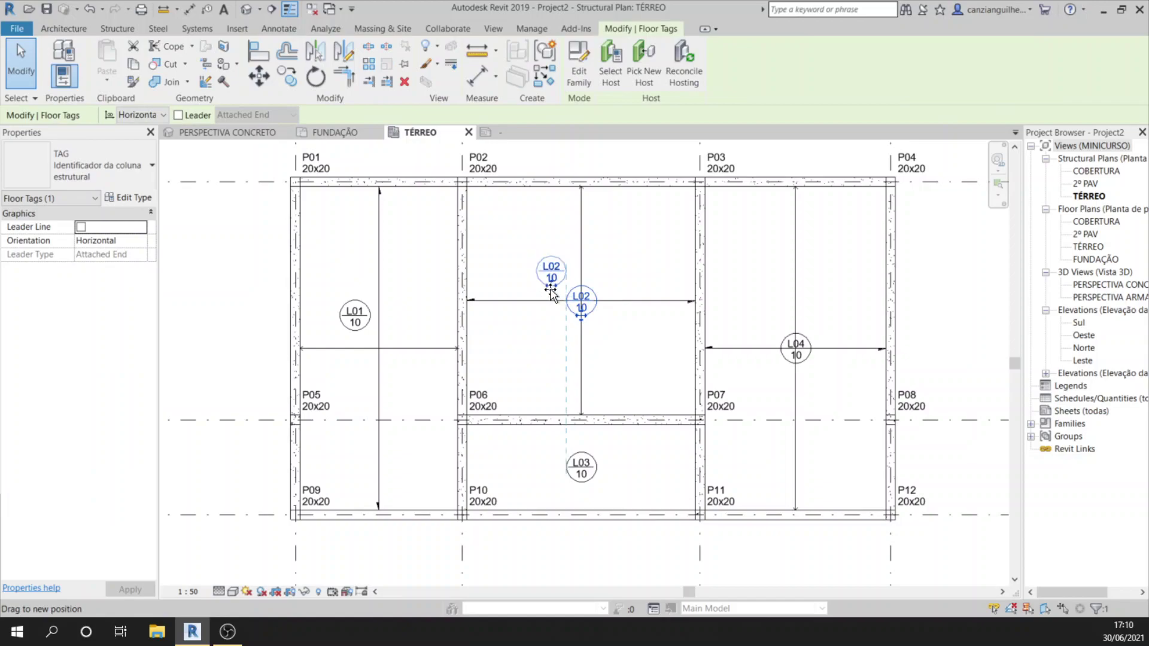
left_click_drag(551, 292, 550, 283)
key("Escape")
left_click(797, 362)
left_click_drag(798, 366, 783, 332)
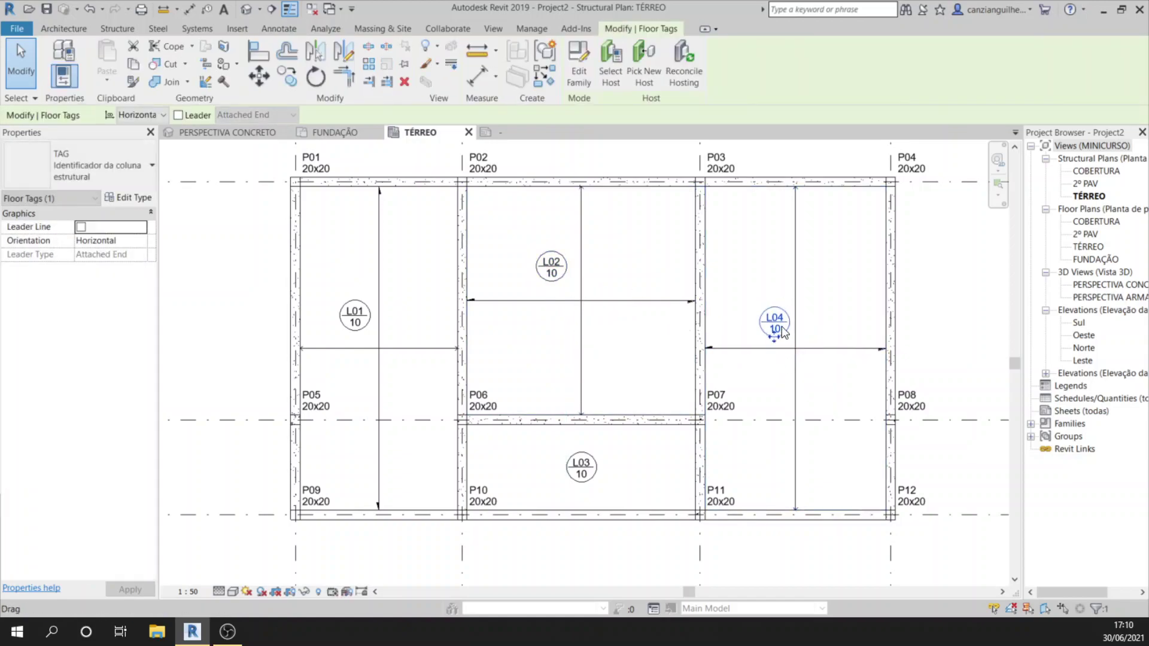
left_click(803, 154)
Review the whole tagged TÉRREO plan, and switch to the FUNDAÇÃO floor plan to view all its footing tags.
scroll(579, 322, "down", 2)
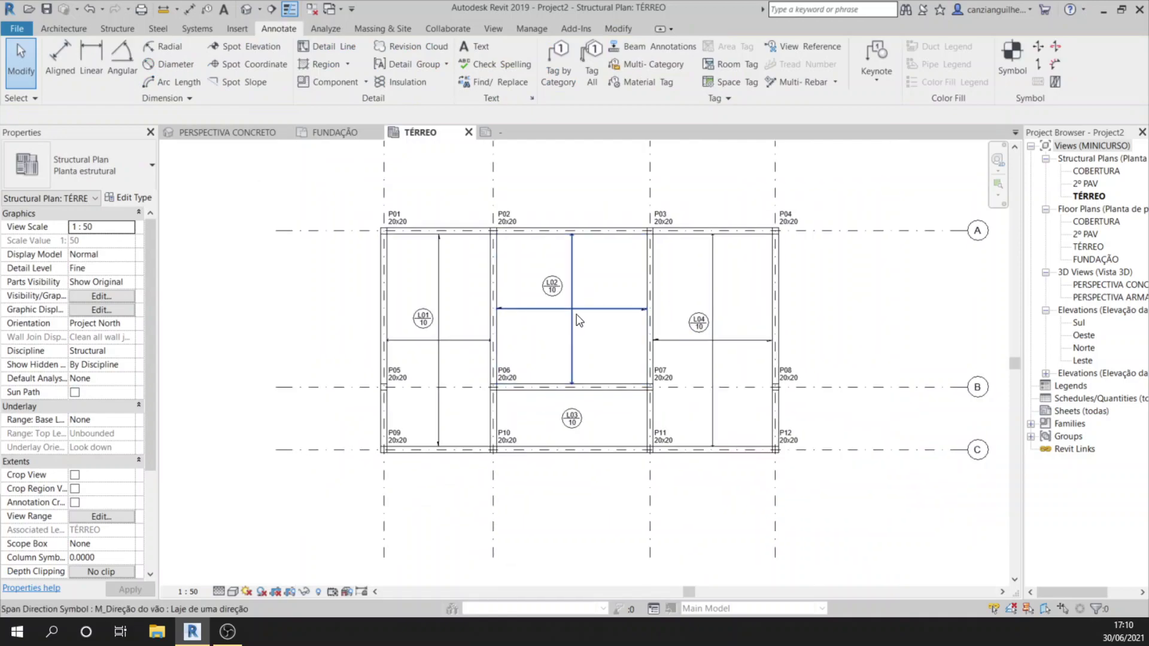
middle_click_drag(579, 322, 532, 333)
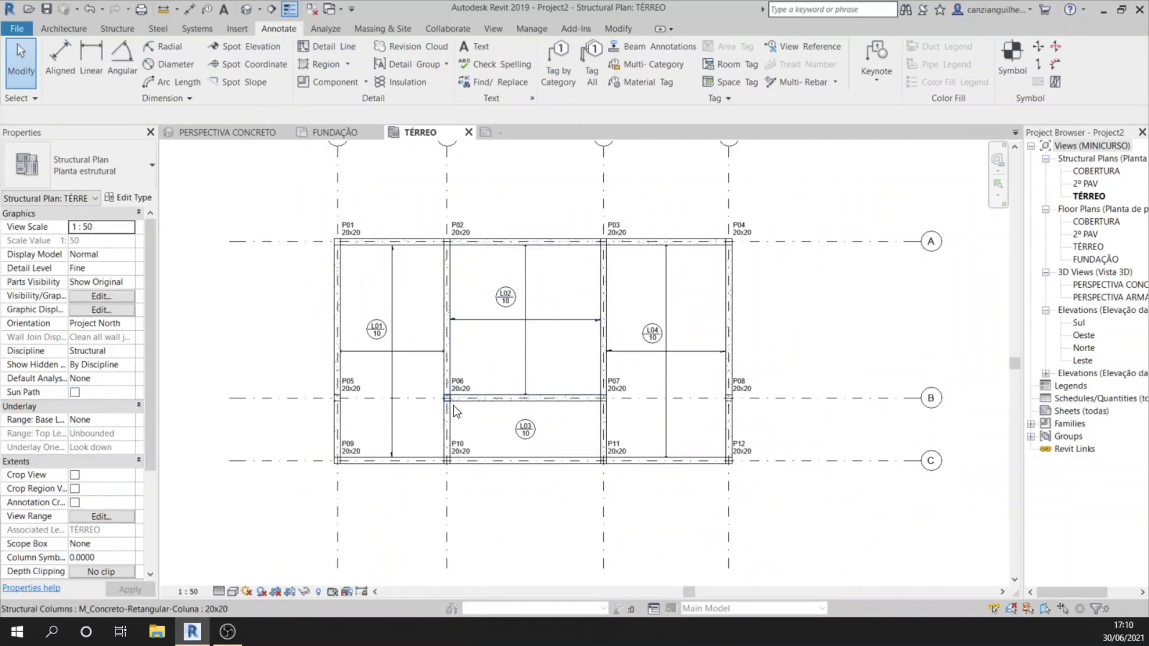
scroll(443, 395, "up", 1)
left_click(327, 133)
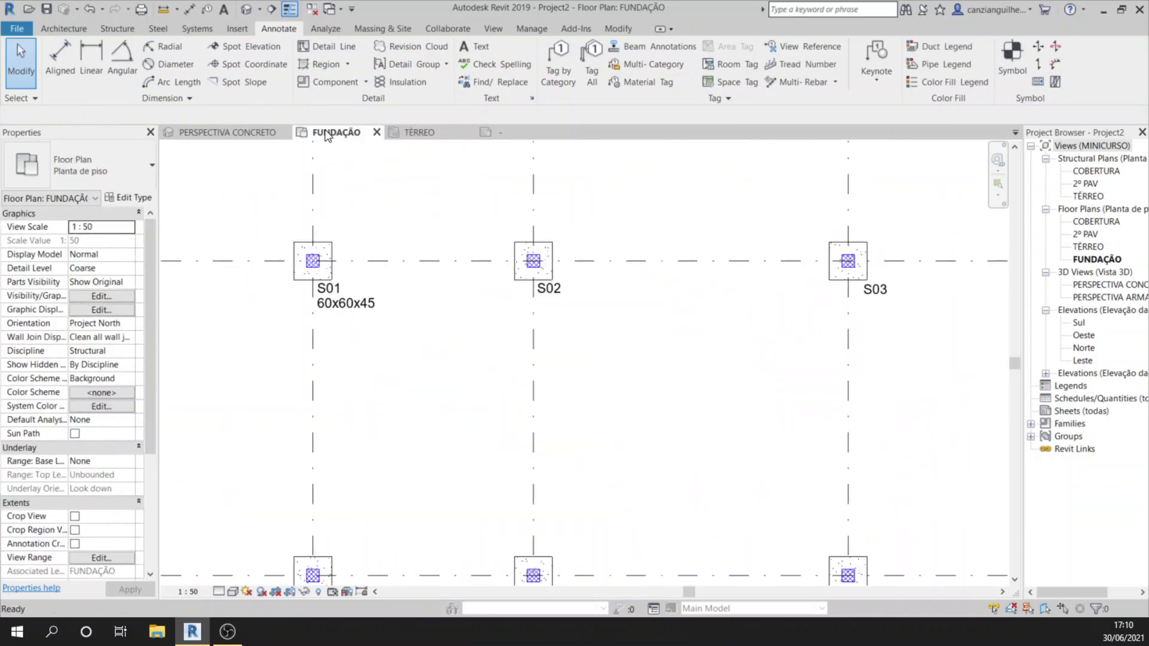
scroll(392, 365, "down", 2)
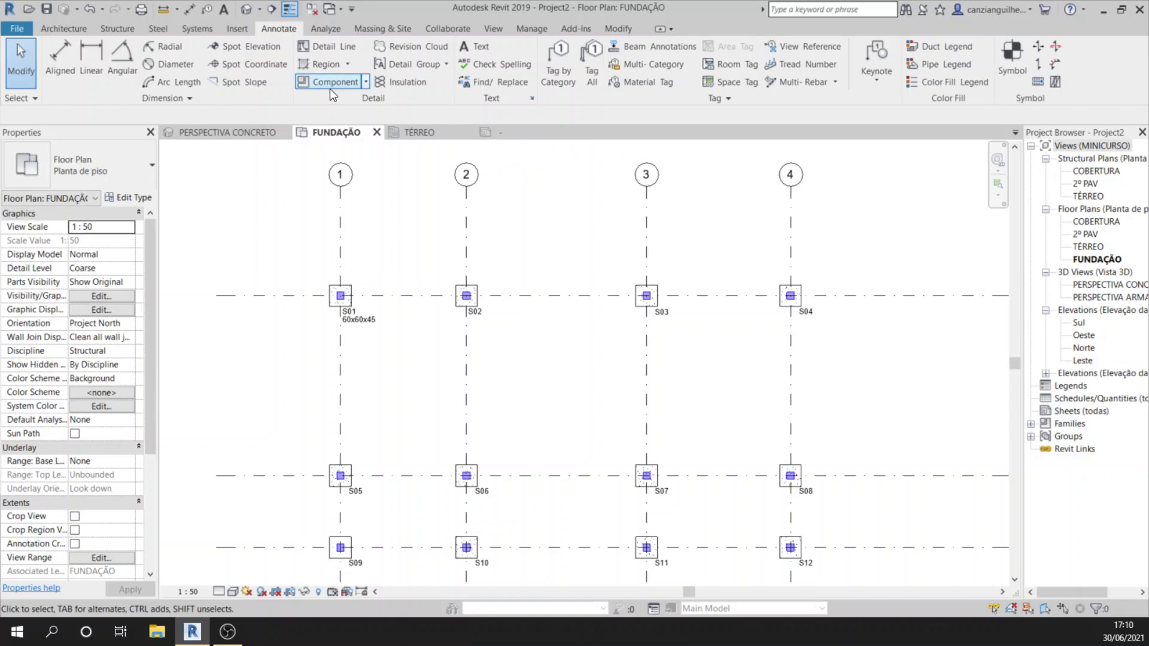
scroll(466, 251, "down", 2)
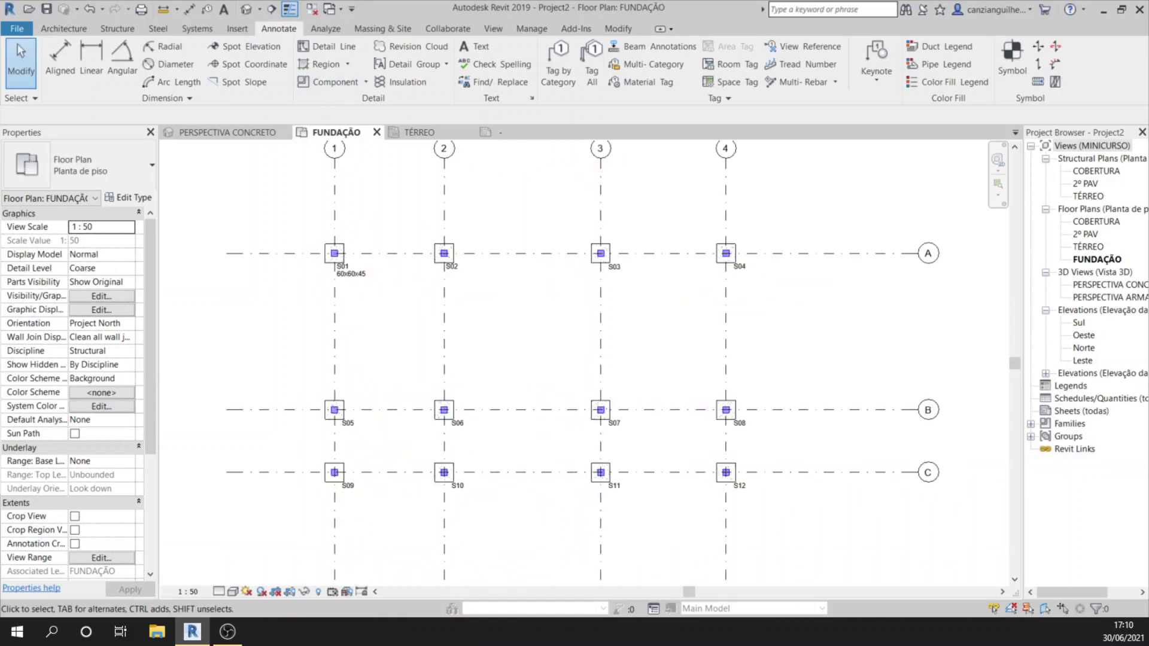